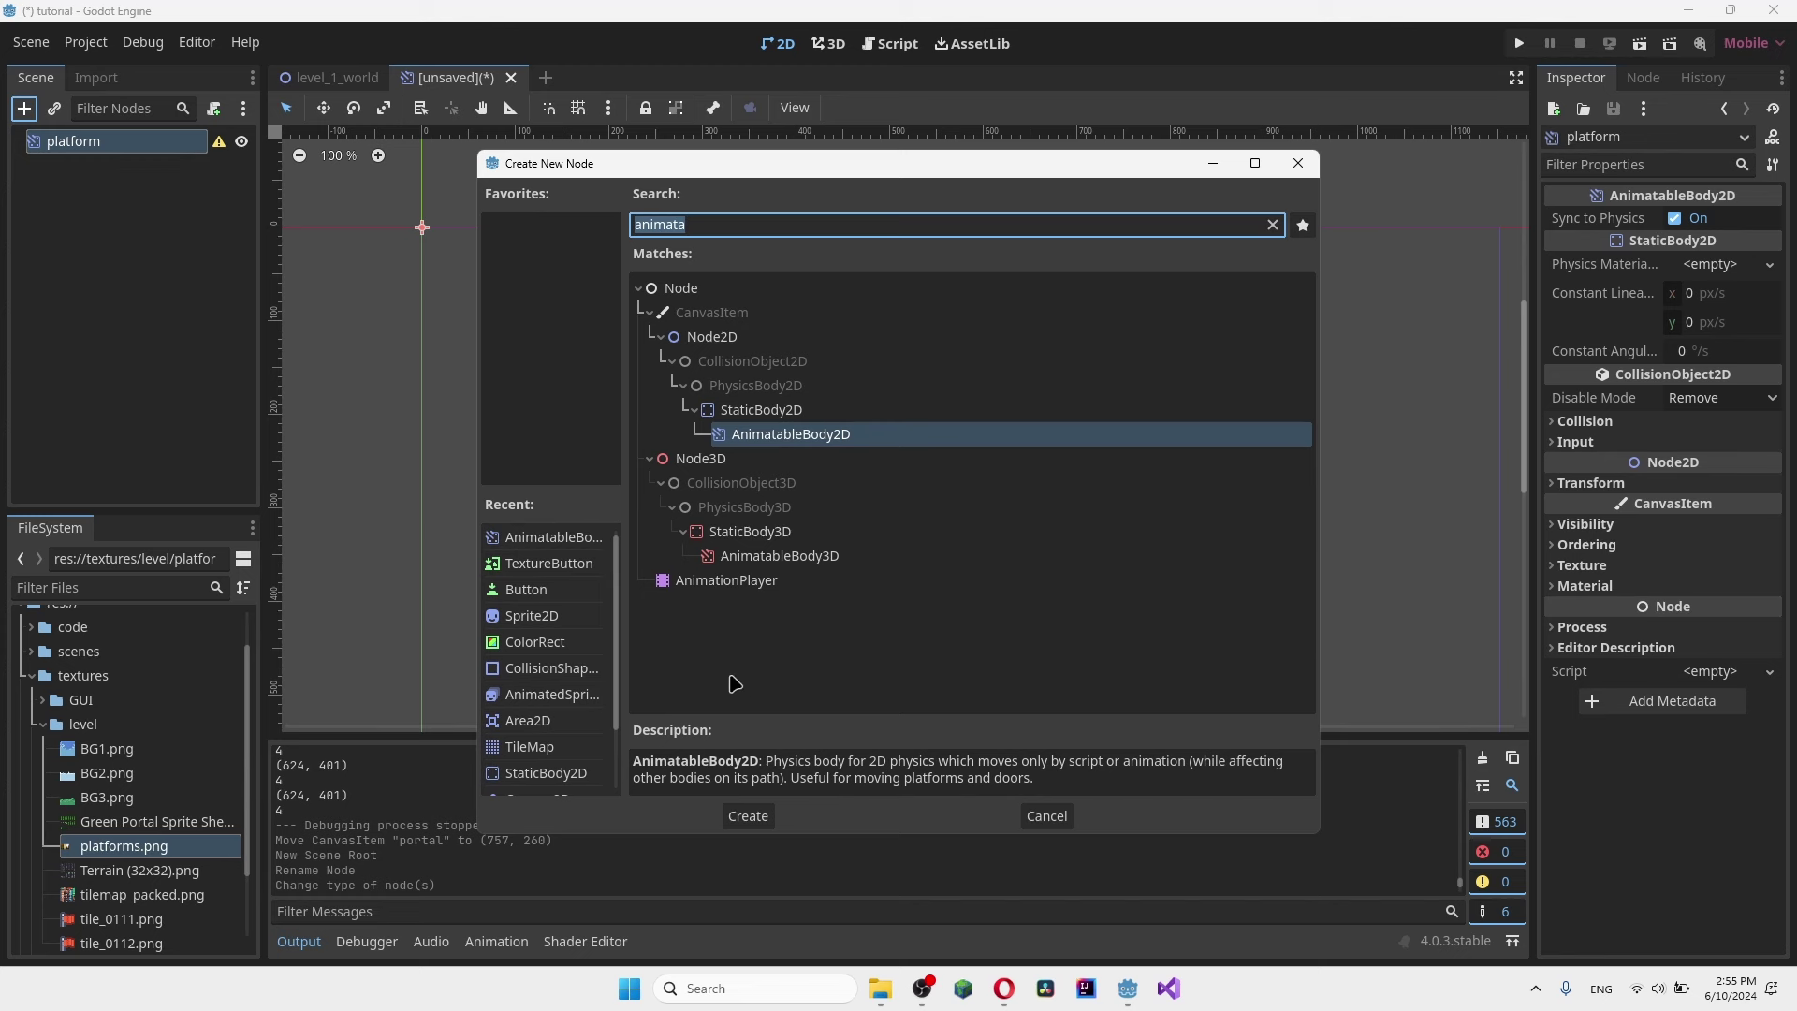
- Add a Sprite2D and a CollisionShape2D as children of the platform root node
{"action": "type", "text": "sprite"}
{"action": "key", "text": "Return"}
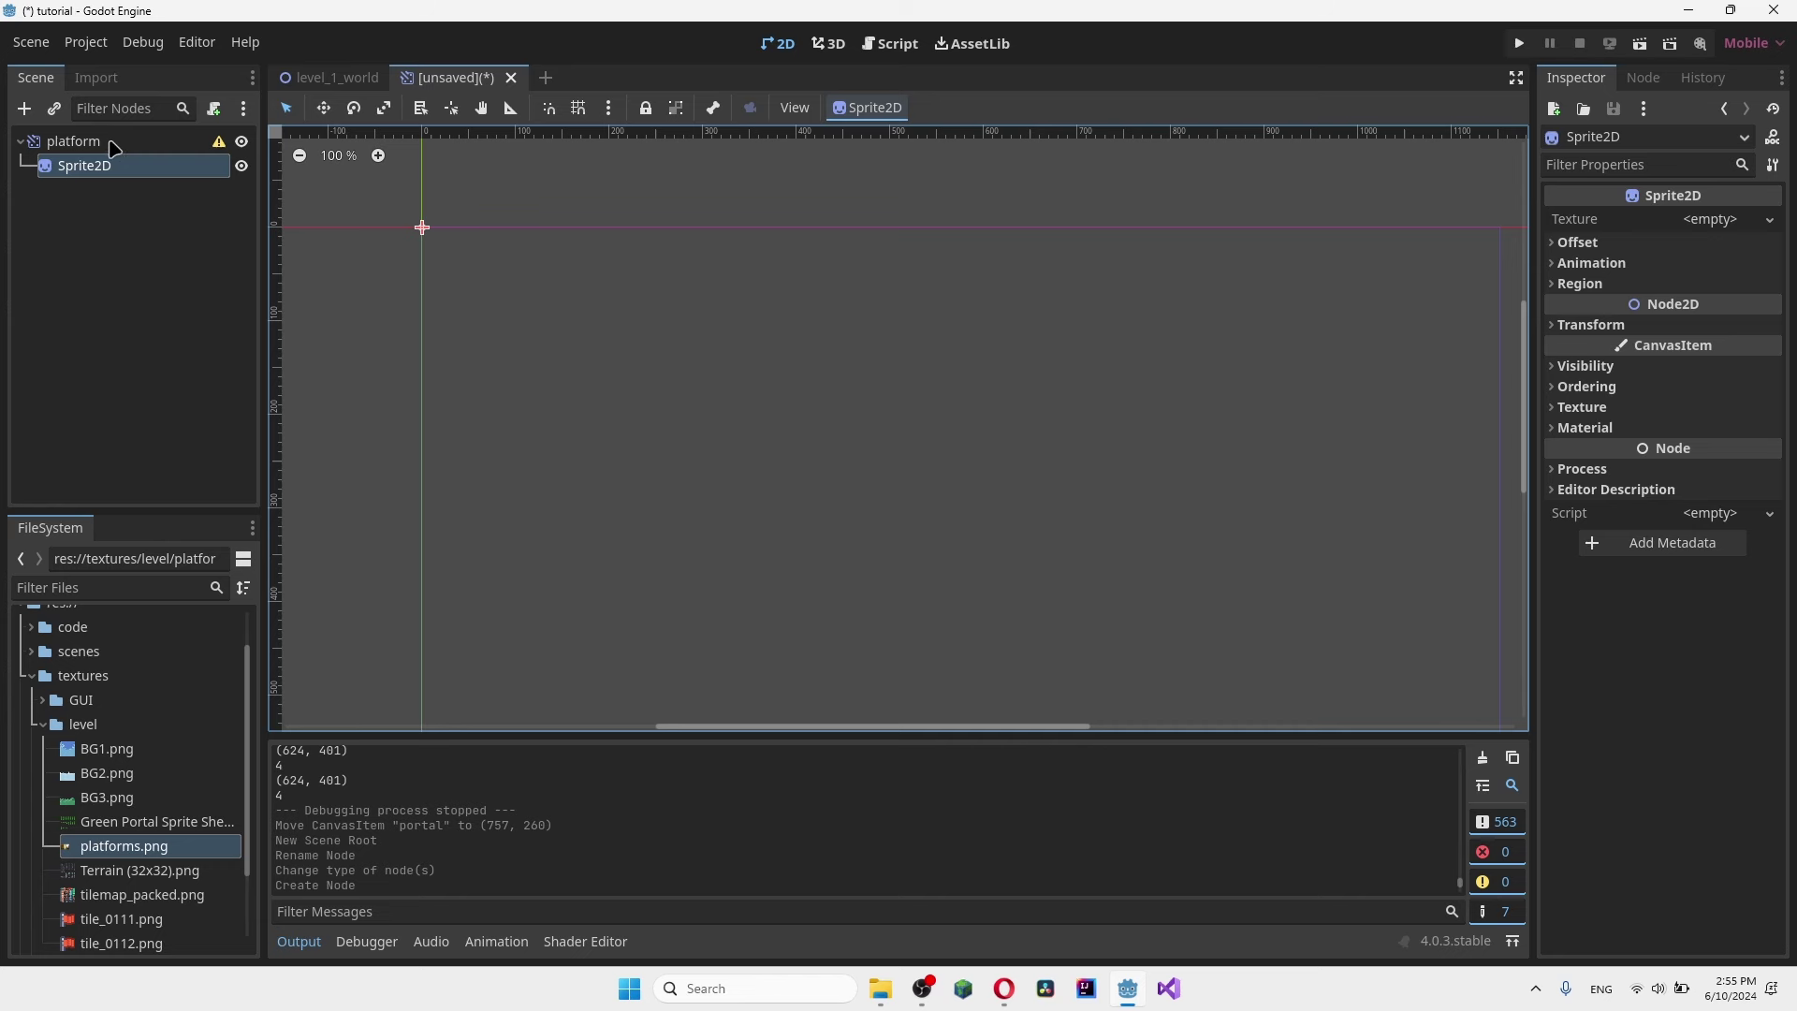
{"action": "left_click", "coordinate": [113, 142]}
{"action": "left_click", "coordinate": [24, 109]}
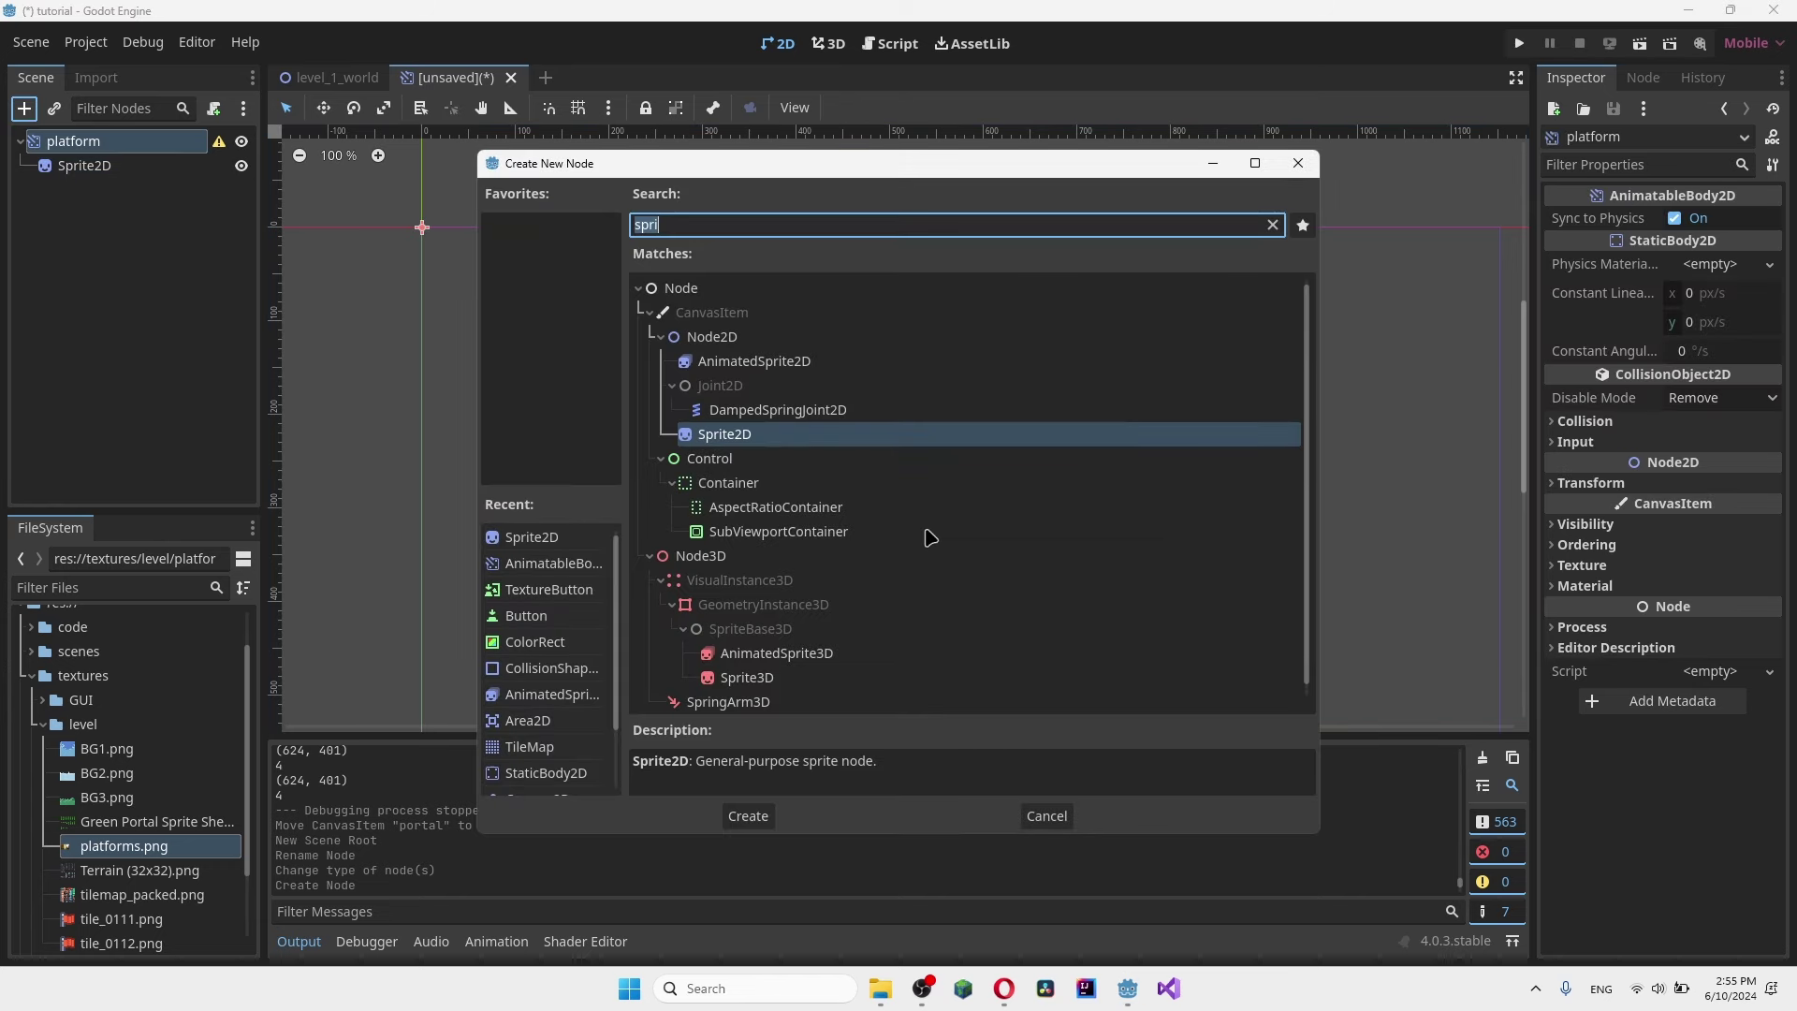
{"action": "type", "text": "coll"}
{"action": "left_click", "coordinate": [748, 815]}
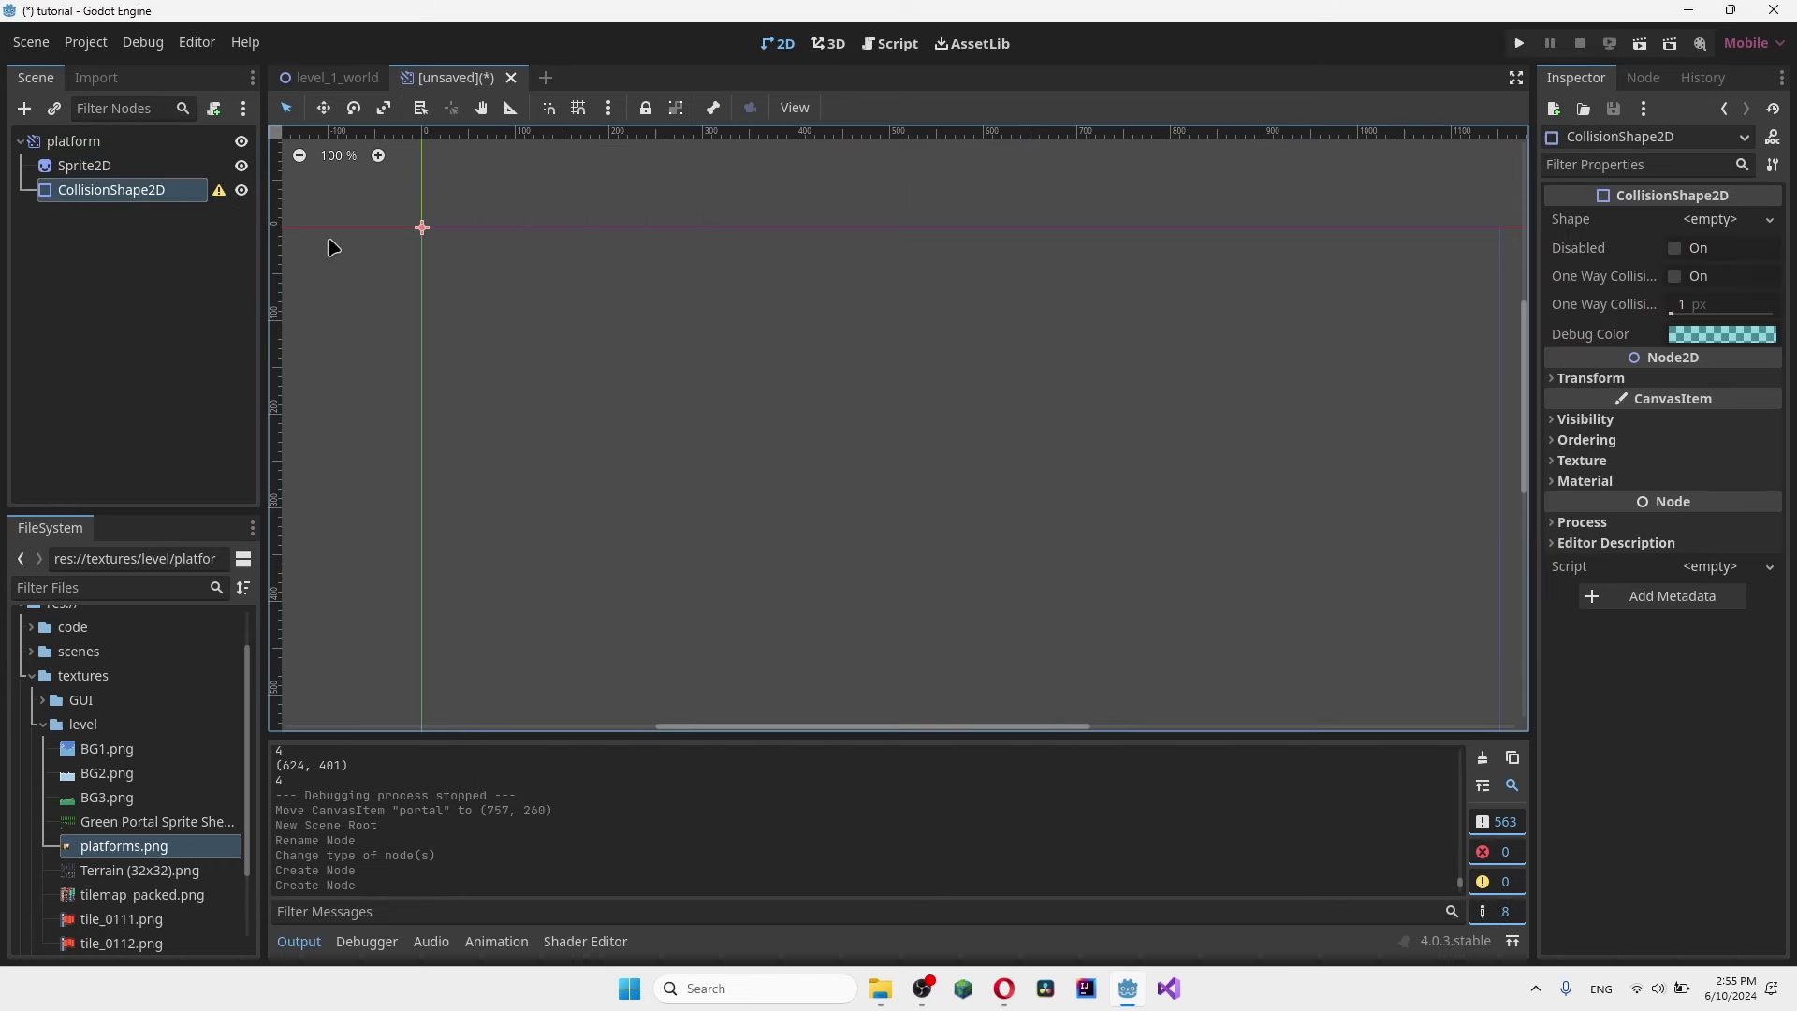
- Assign platforms.png as the texture of the Sprite2D node
{"action": "left_click", "coordinate": [91, 165]}
{"action": "left_click_drag", "start_coordinate": [117, 860], "coordinate": [1711, 234]}
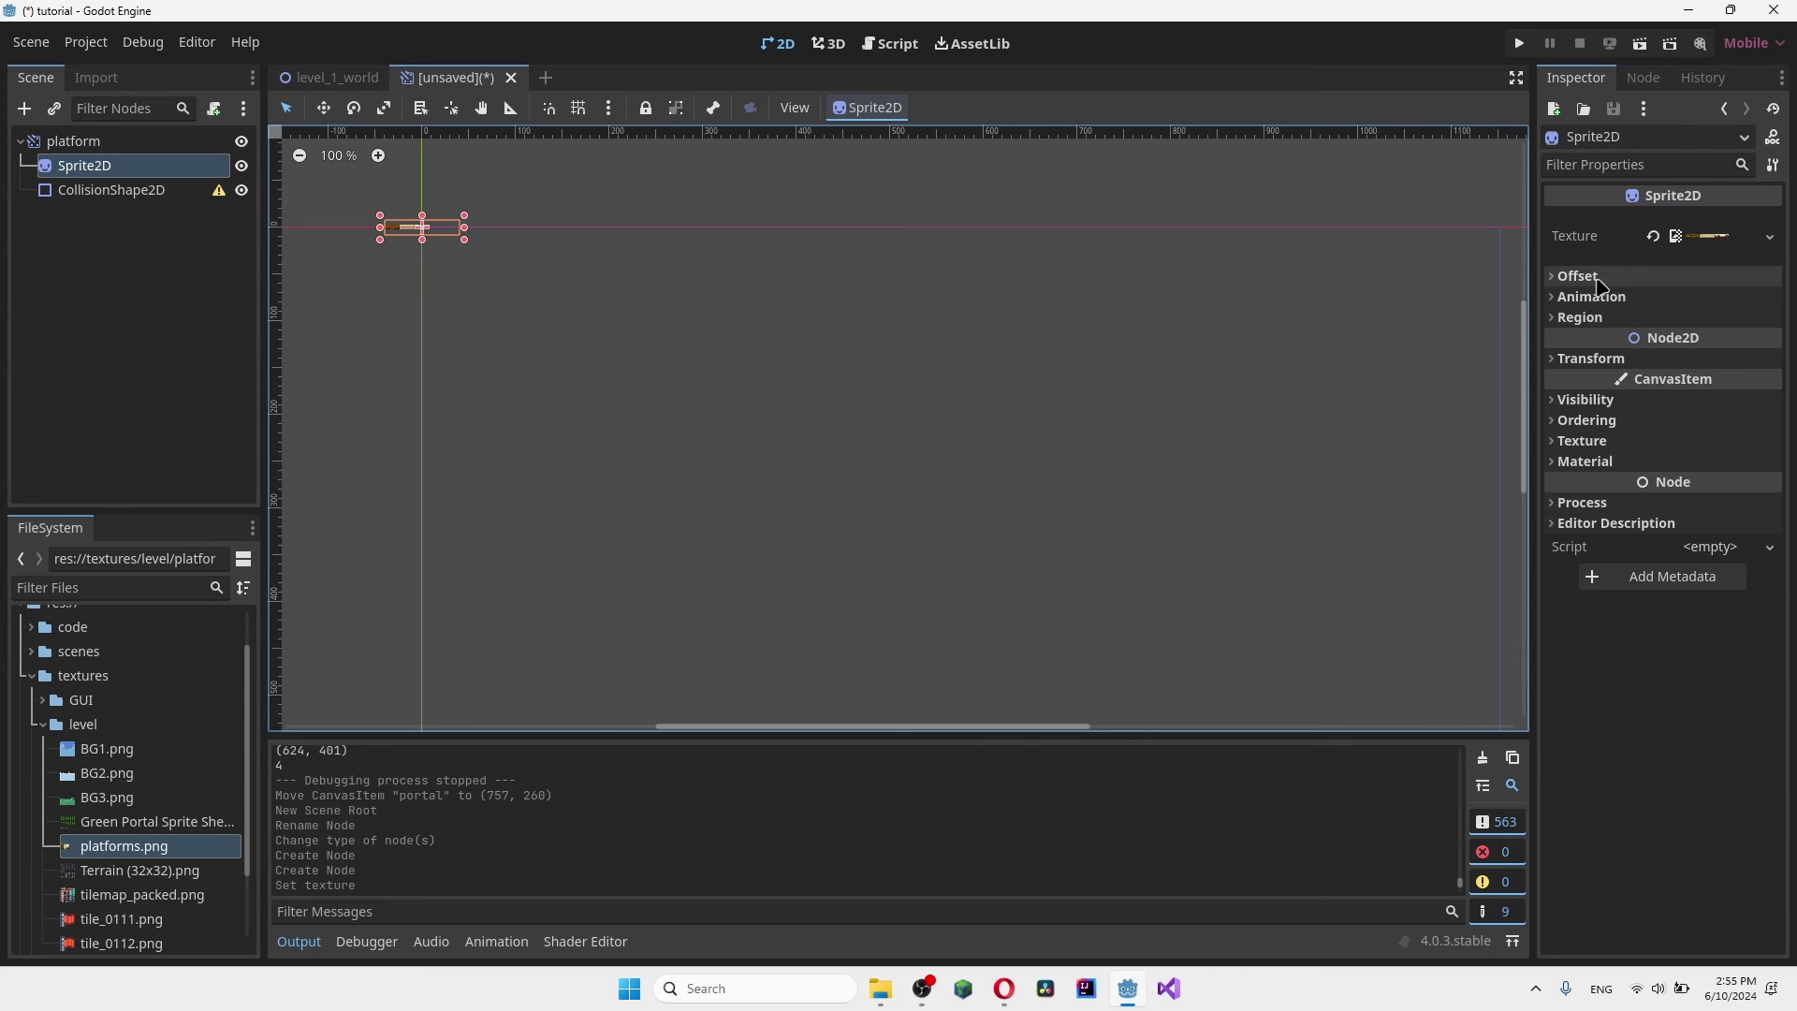
{"action": "scroll", "coordinate": [379, 245], "scroll_direction": "up", "scroll_amount": 3}
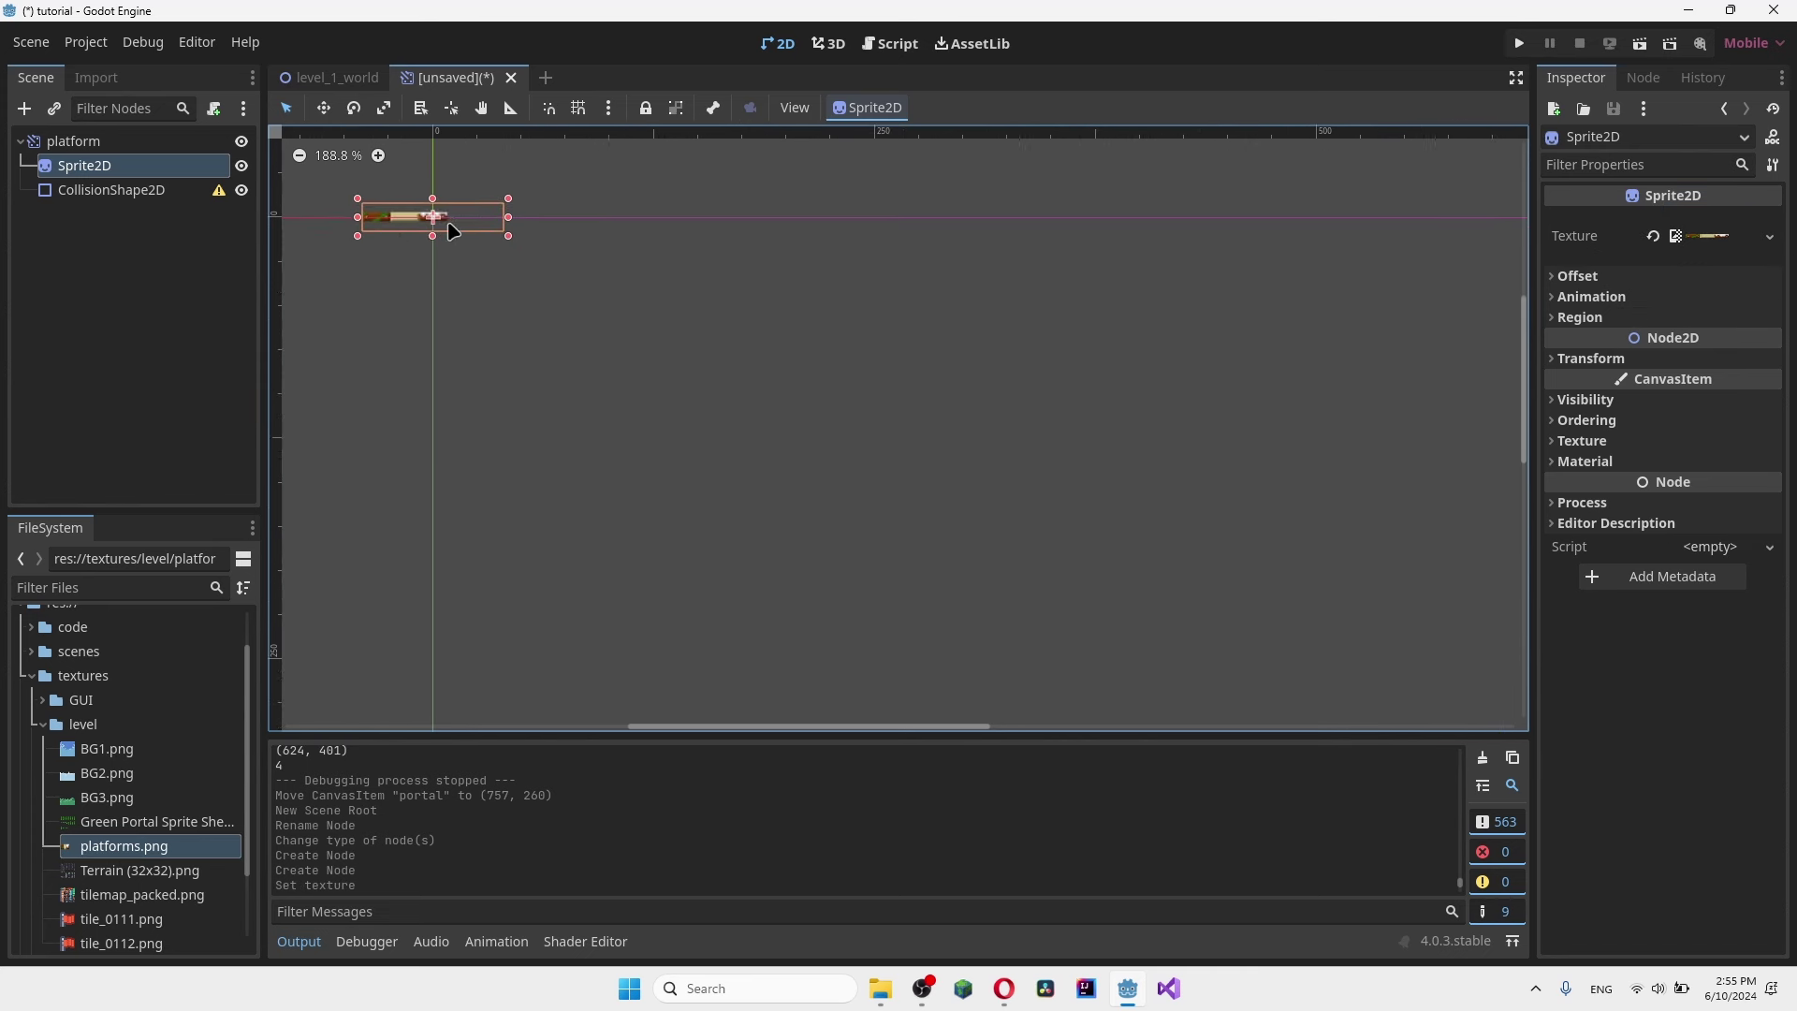
{"action": "scroll", "coordinate": [453, 229], "scroll_direction": "up", "scroll_amount": 8}
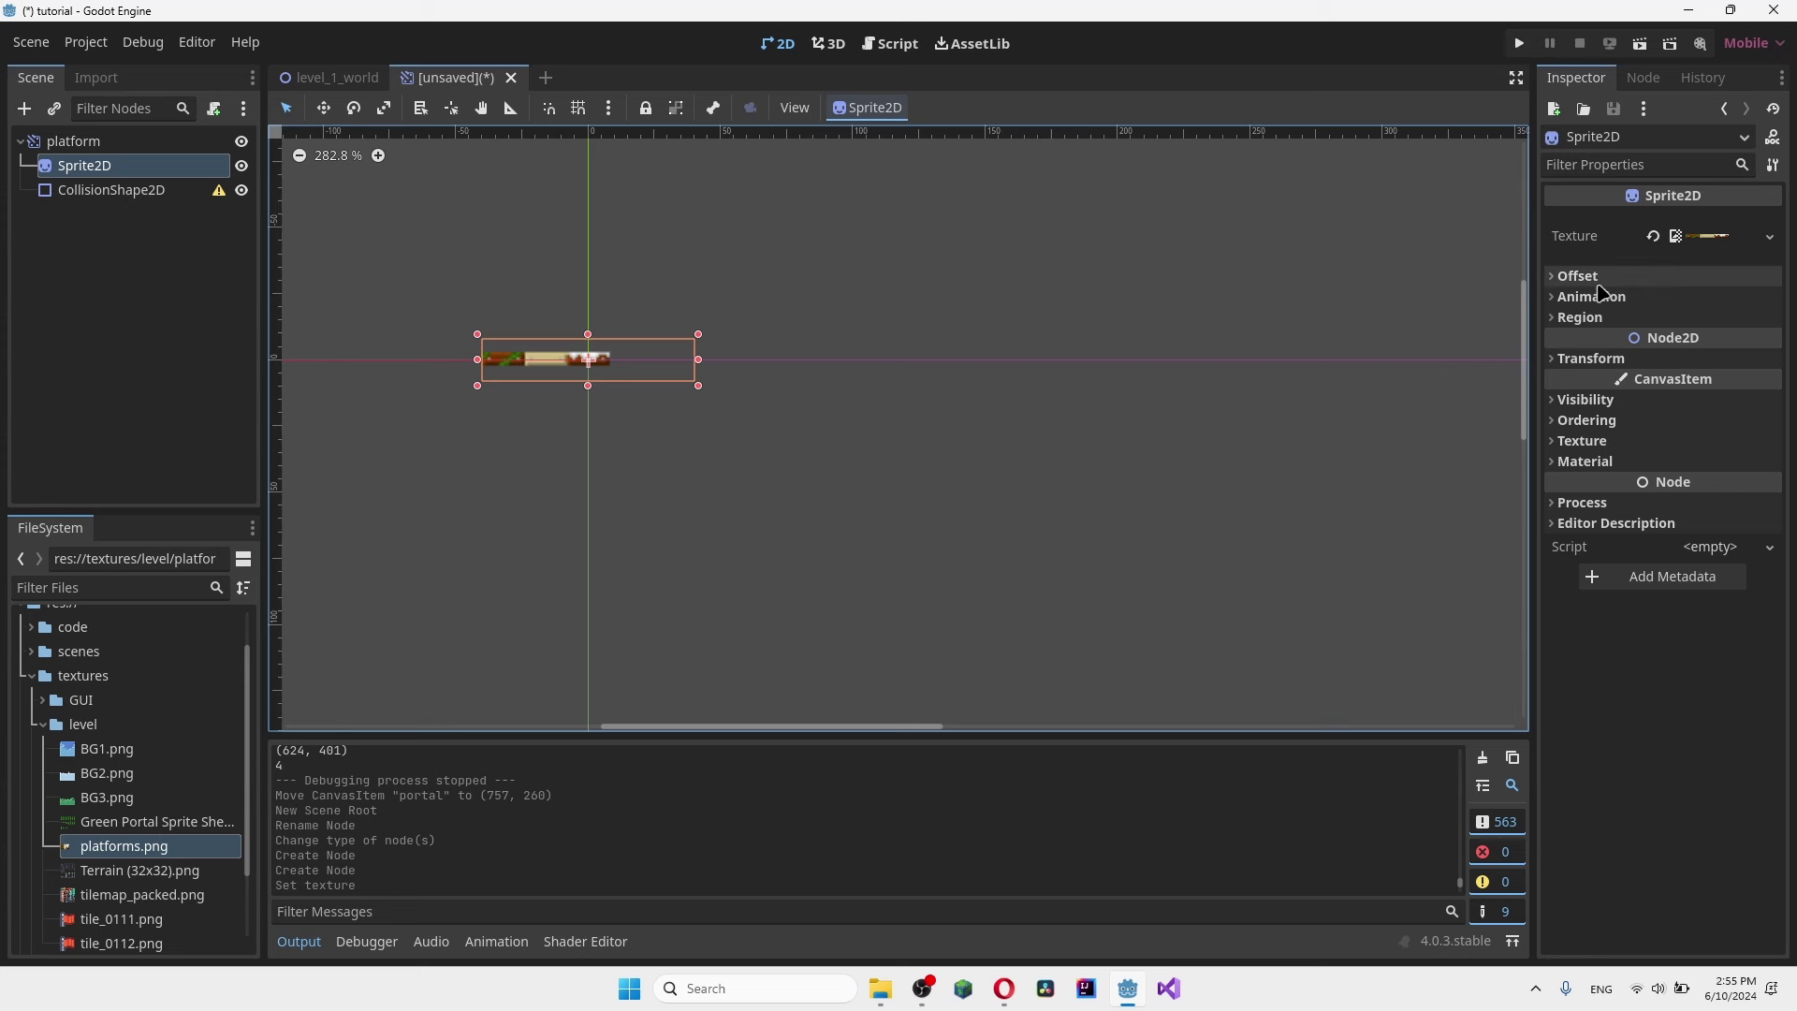
- Enable the sprite's region and, with Pixel Snap, limit it to the mossy brown platform tile, 16 by 5 px at (0, 5)
{"action": "left_click", "coordinate": [1603, 319]}
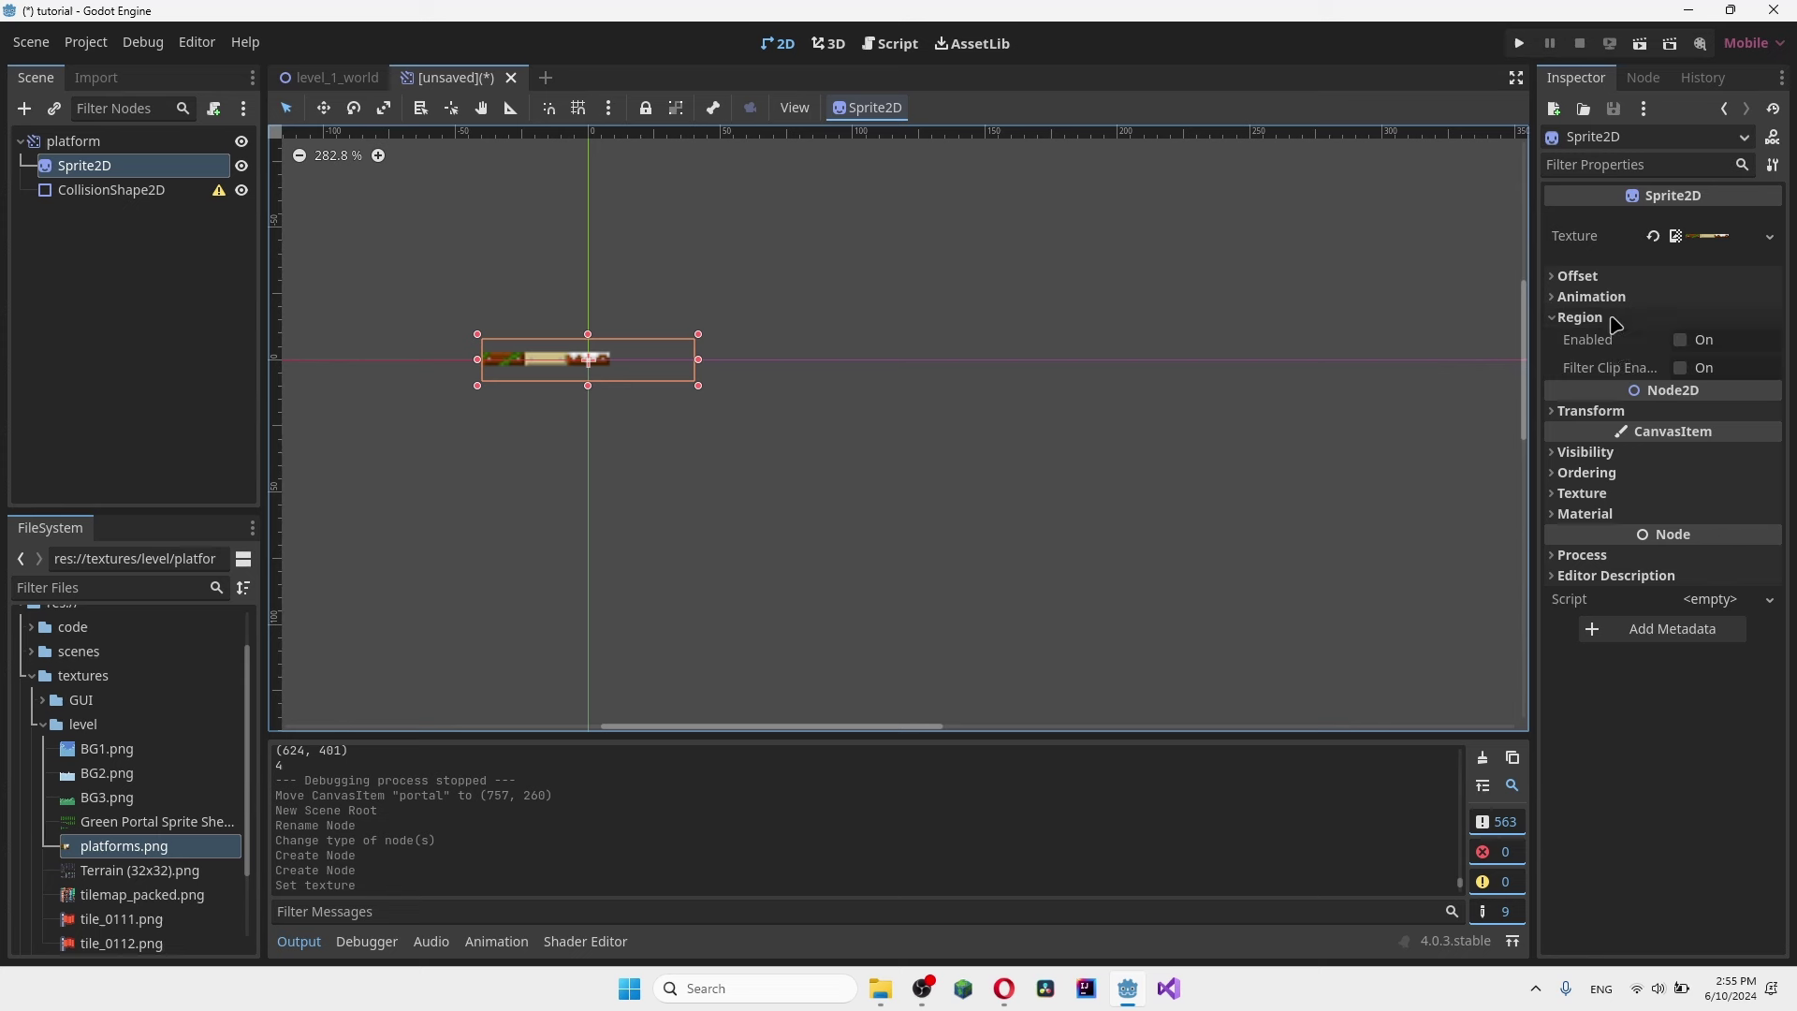
{"action": "left_click", "coordinate": [1680, 341]}
{"action": "left_click", "coordinate": [1668, 451]}
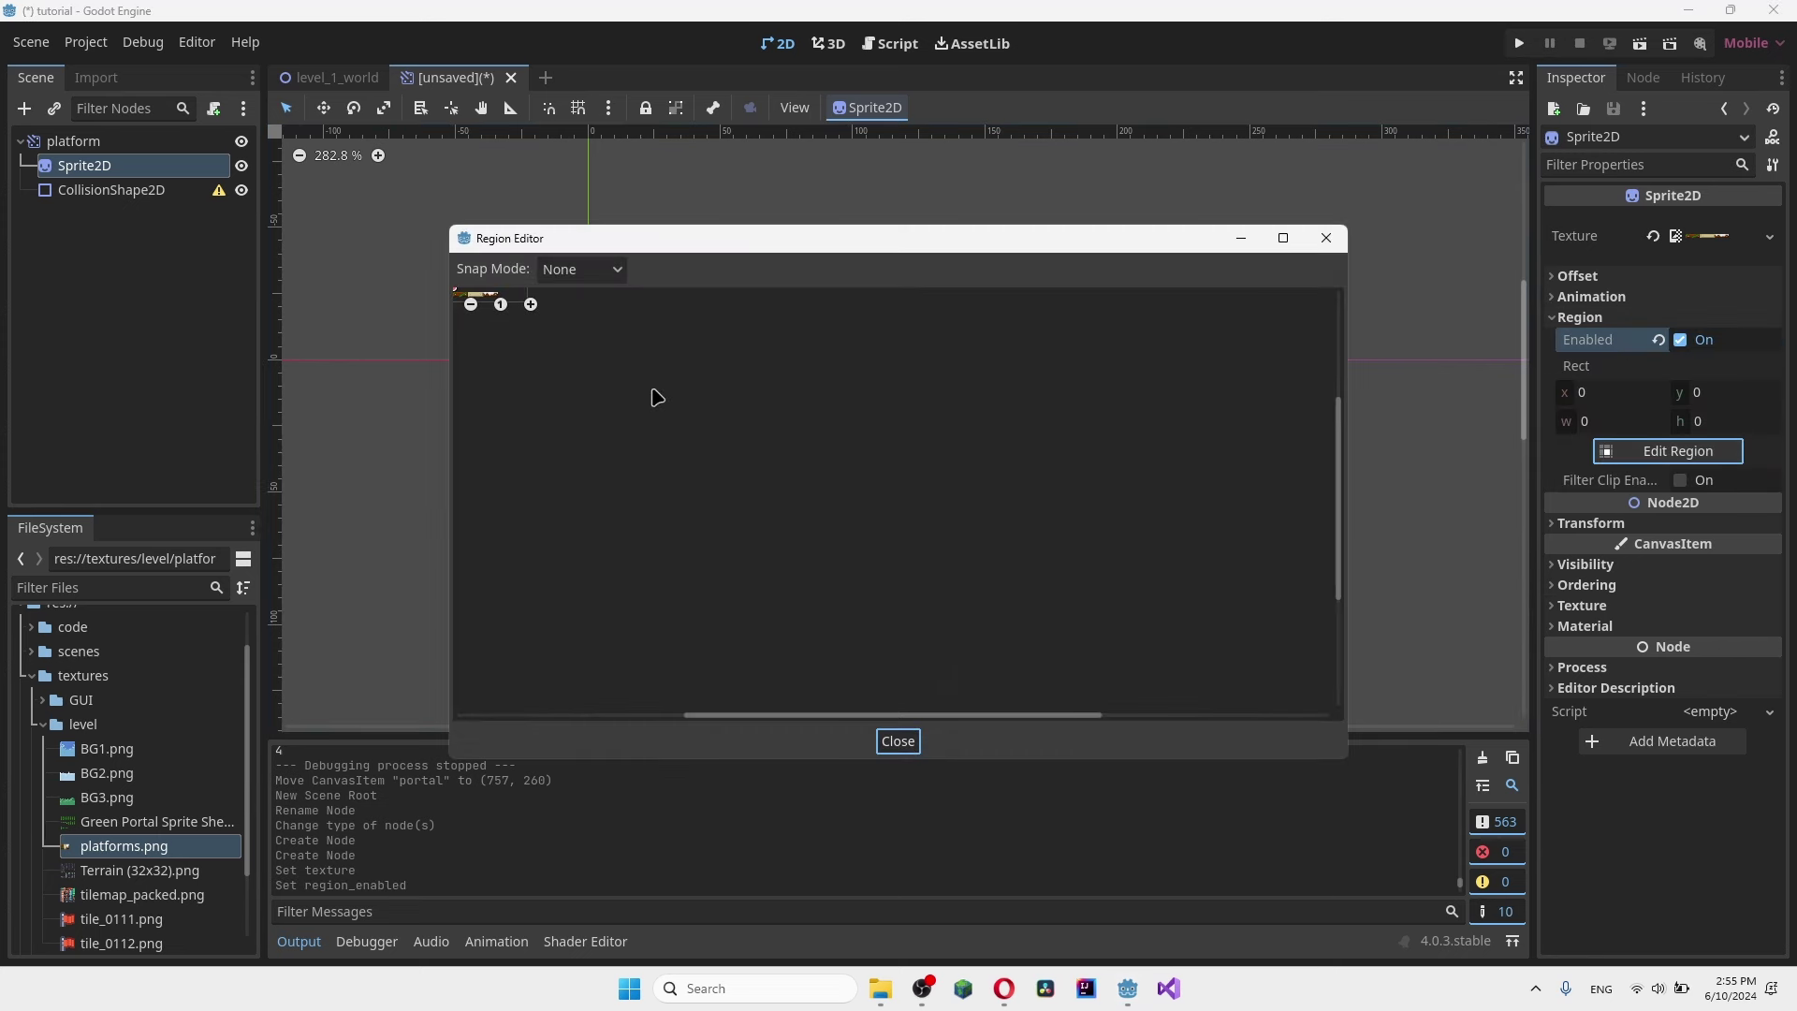
{"action": "scroll", "coordinate": [1057, 599], "scroll_direction": "up", "scroll_amount": 4}
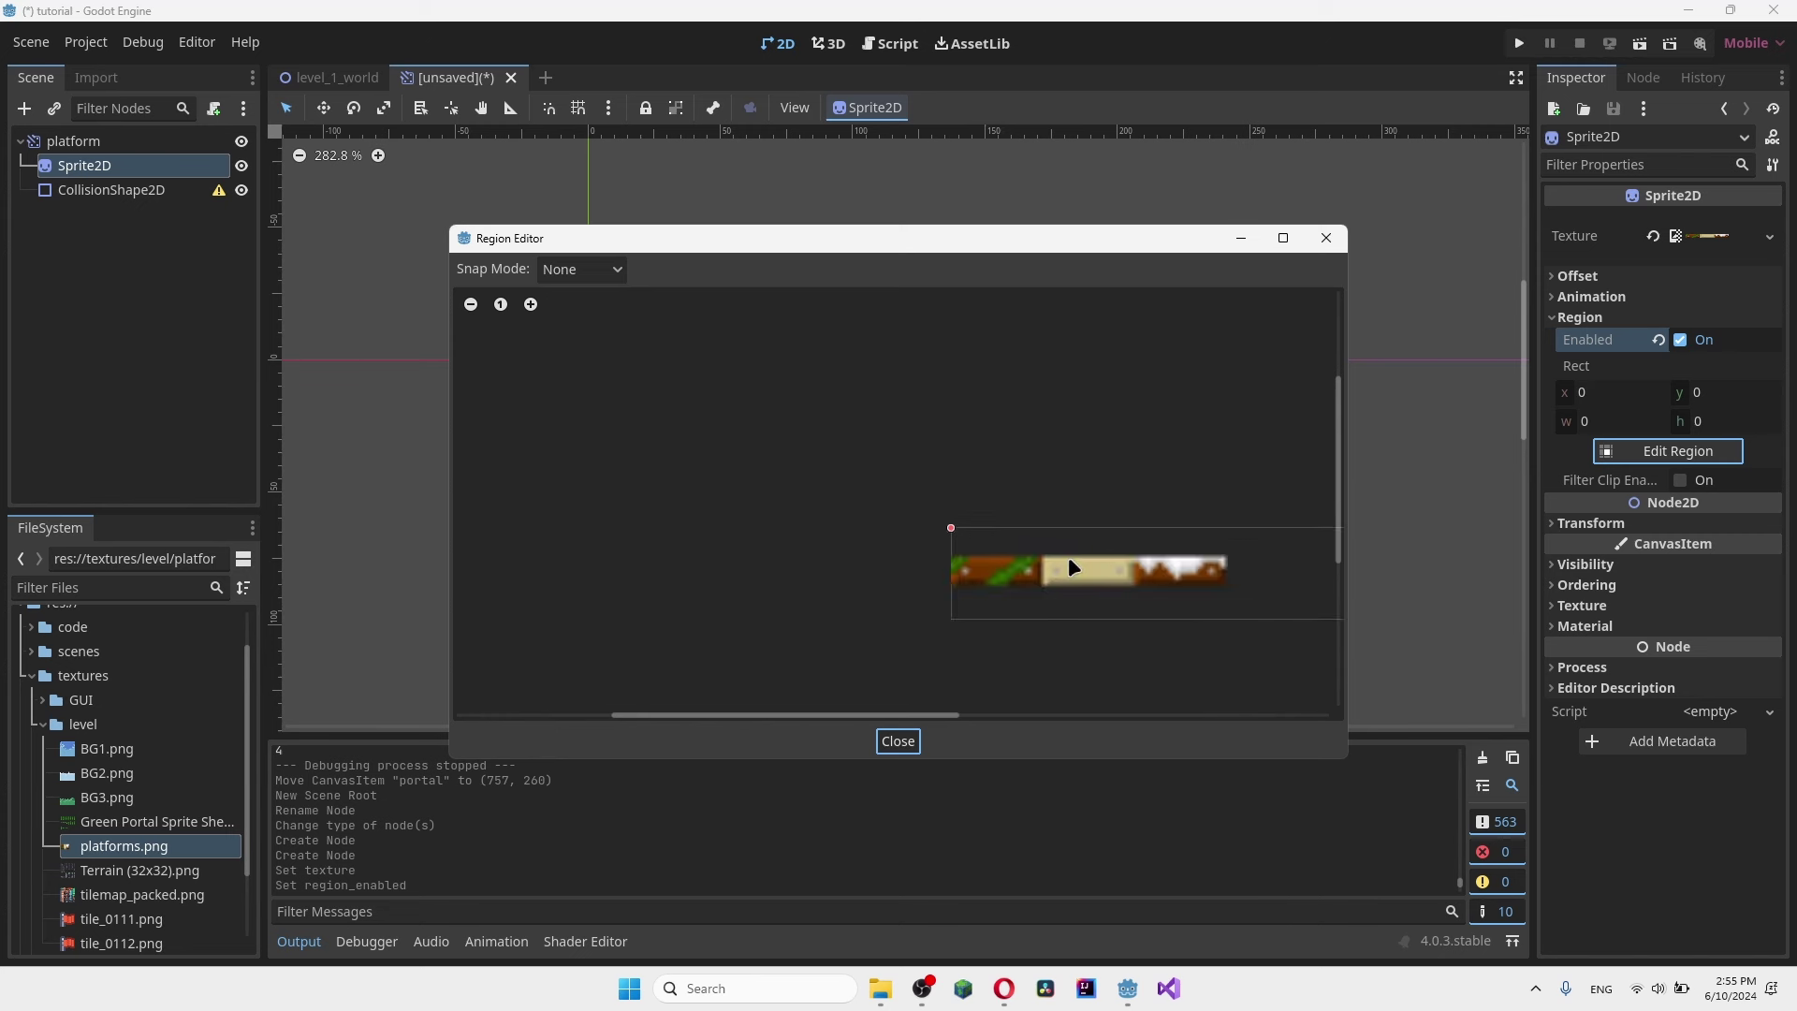
{"action": "middle_click_drag", "start_coordinate": [1075, 566], "coordinate": [917, 511]}
{"action": "scroll", "coordinate": [917, 511], "scroll_direction": "up", "scroll_amount": 1}
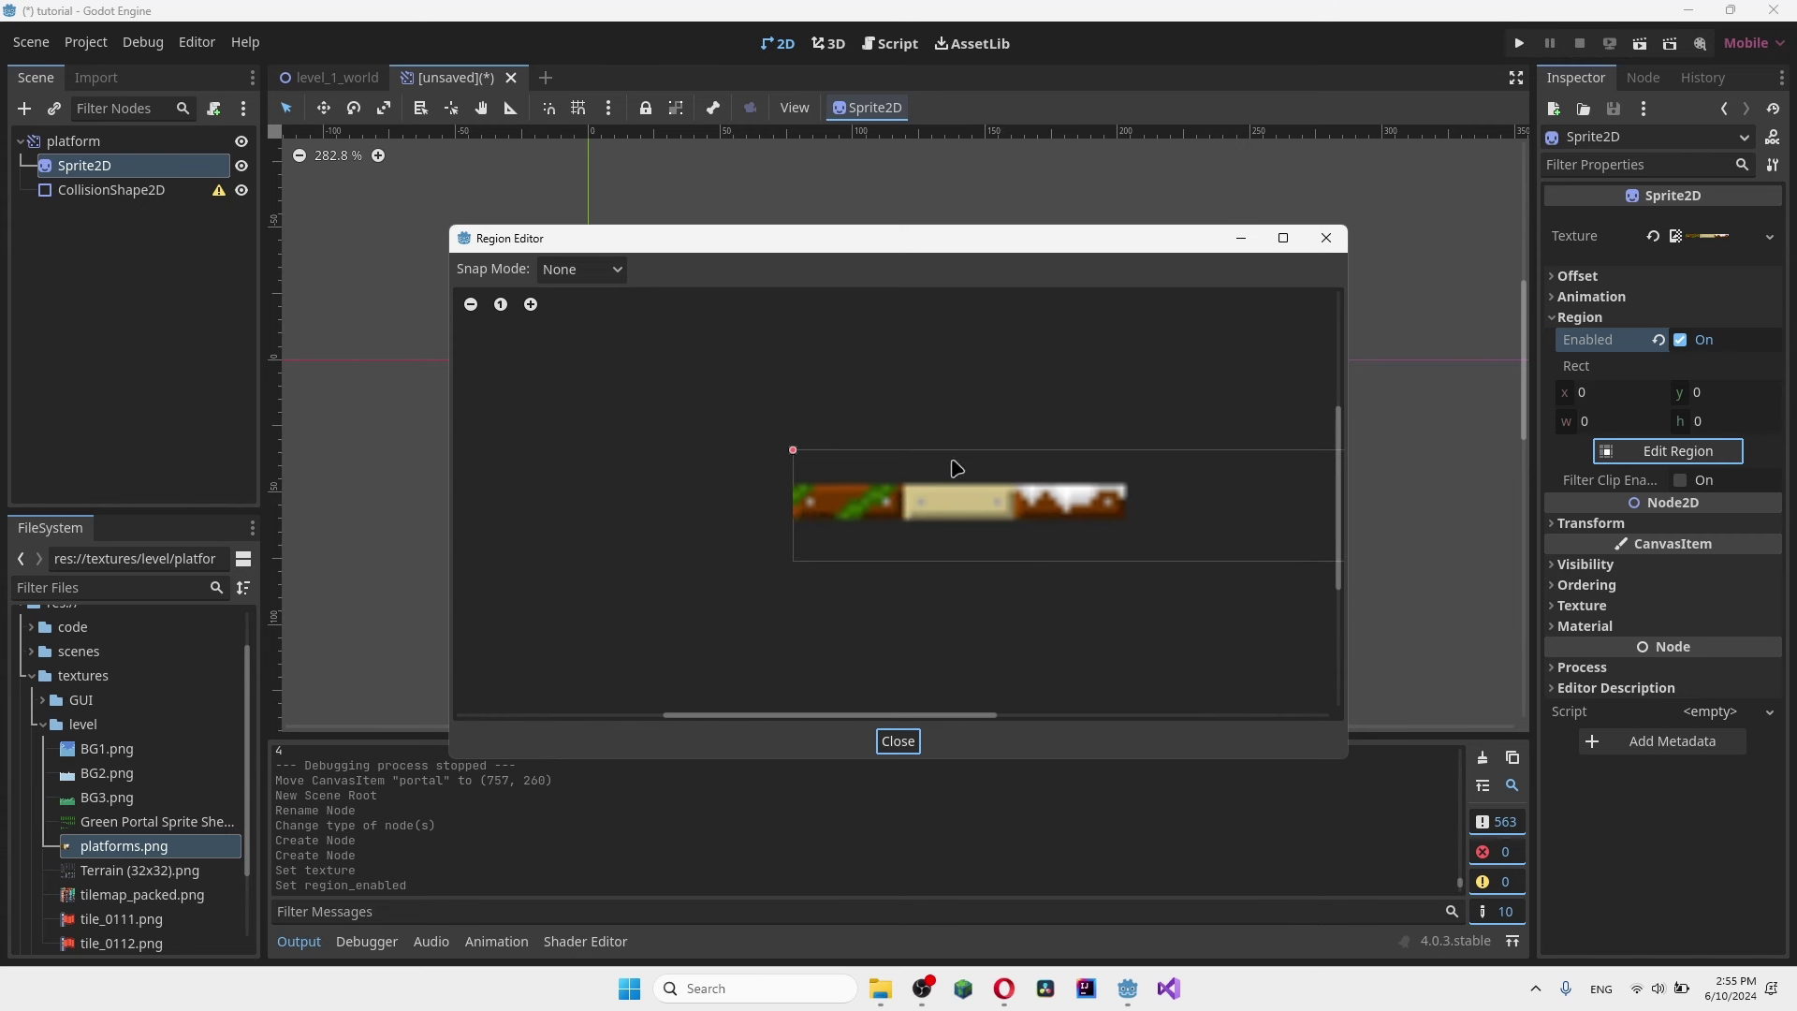
{"action": "left_click", "coordinate": [576, 270]}
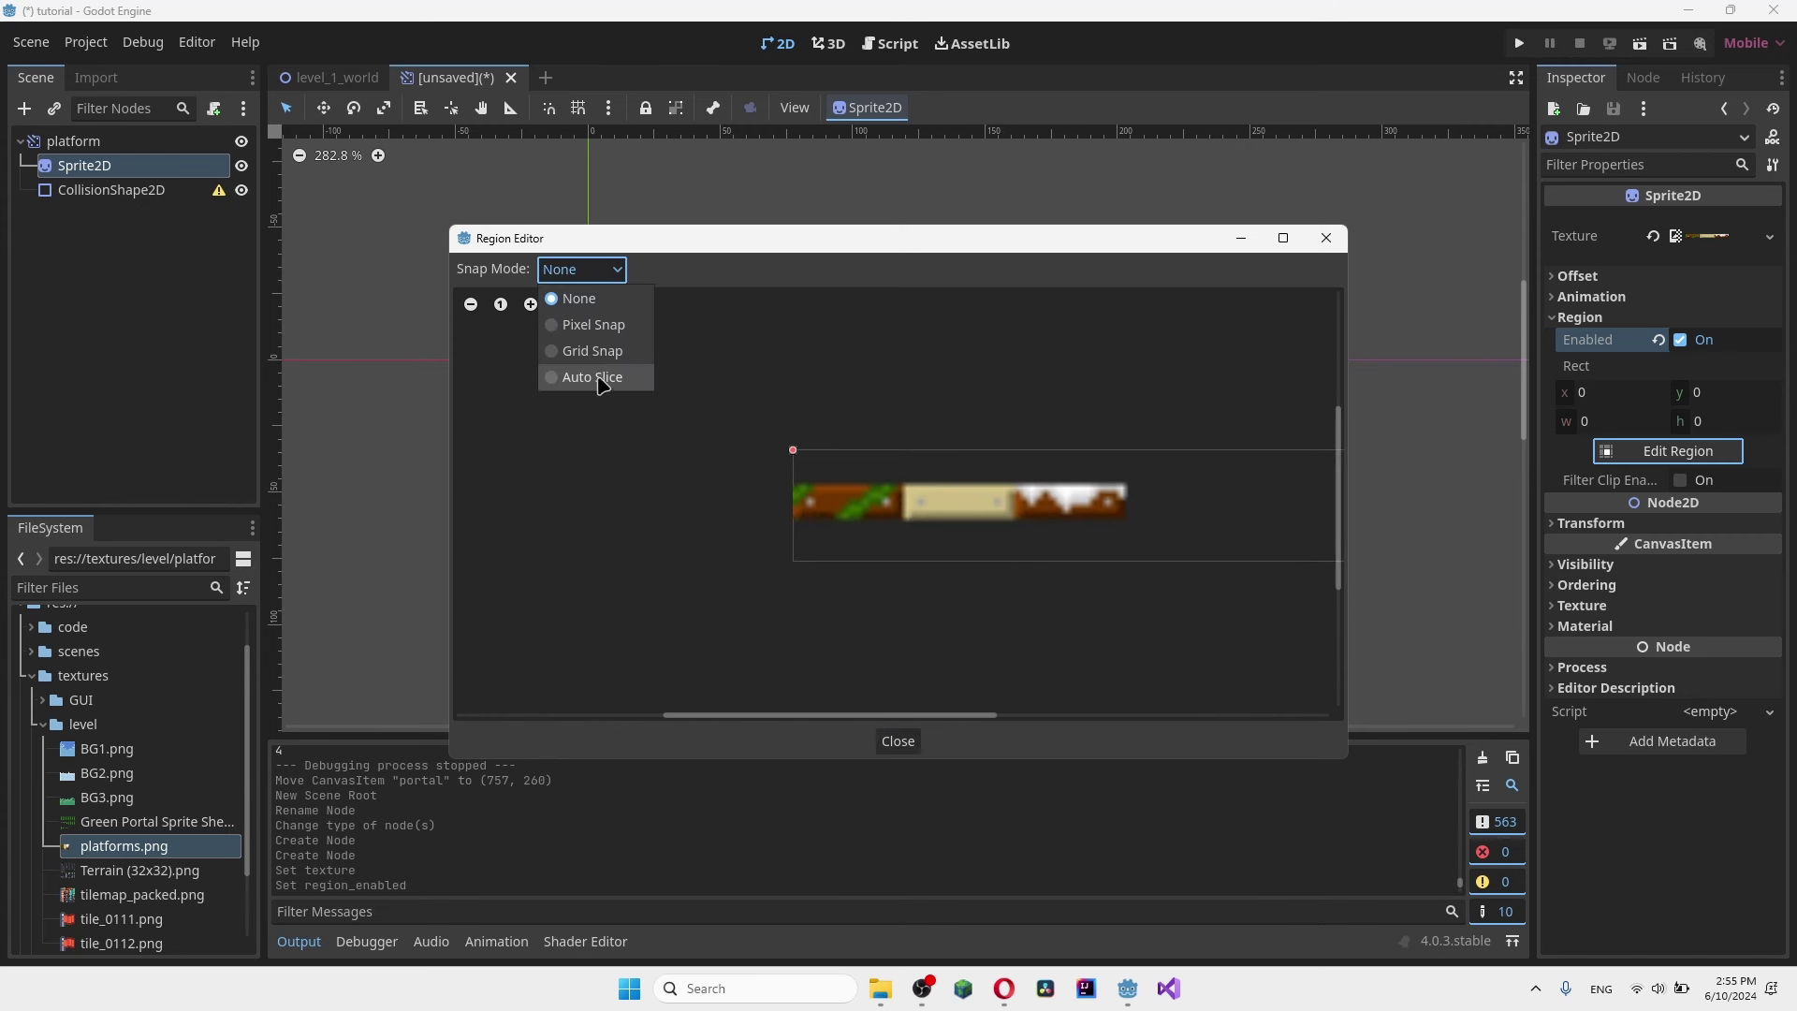
{"action": "left_click", "coordinate": [576, 325]}
{"action": "left_click_drag", "start_coordinate": [792, 486], "coordinate": [905, 520]}
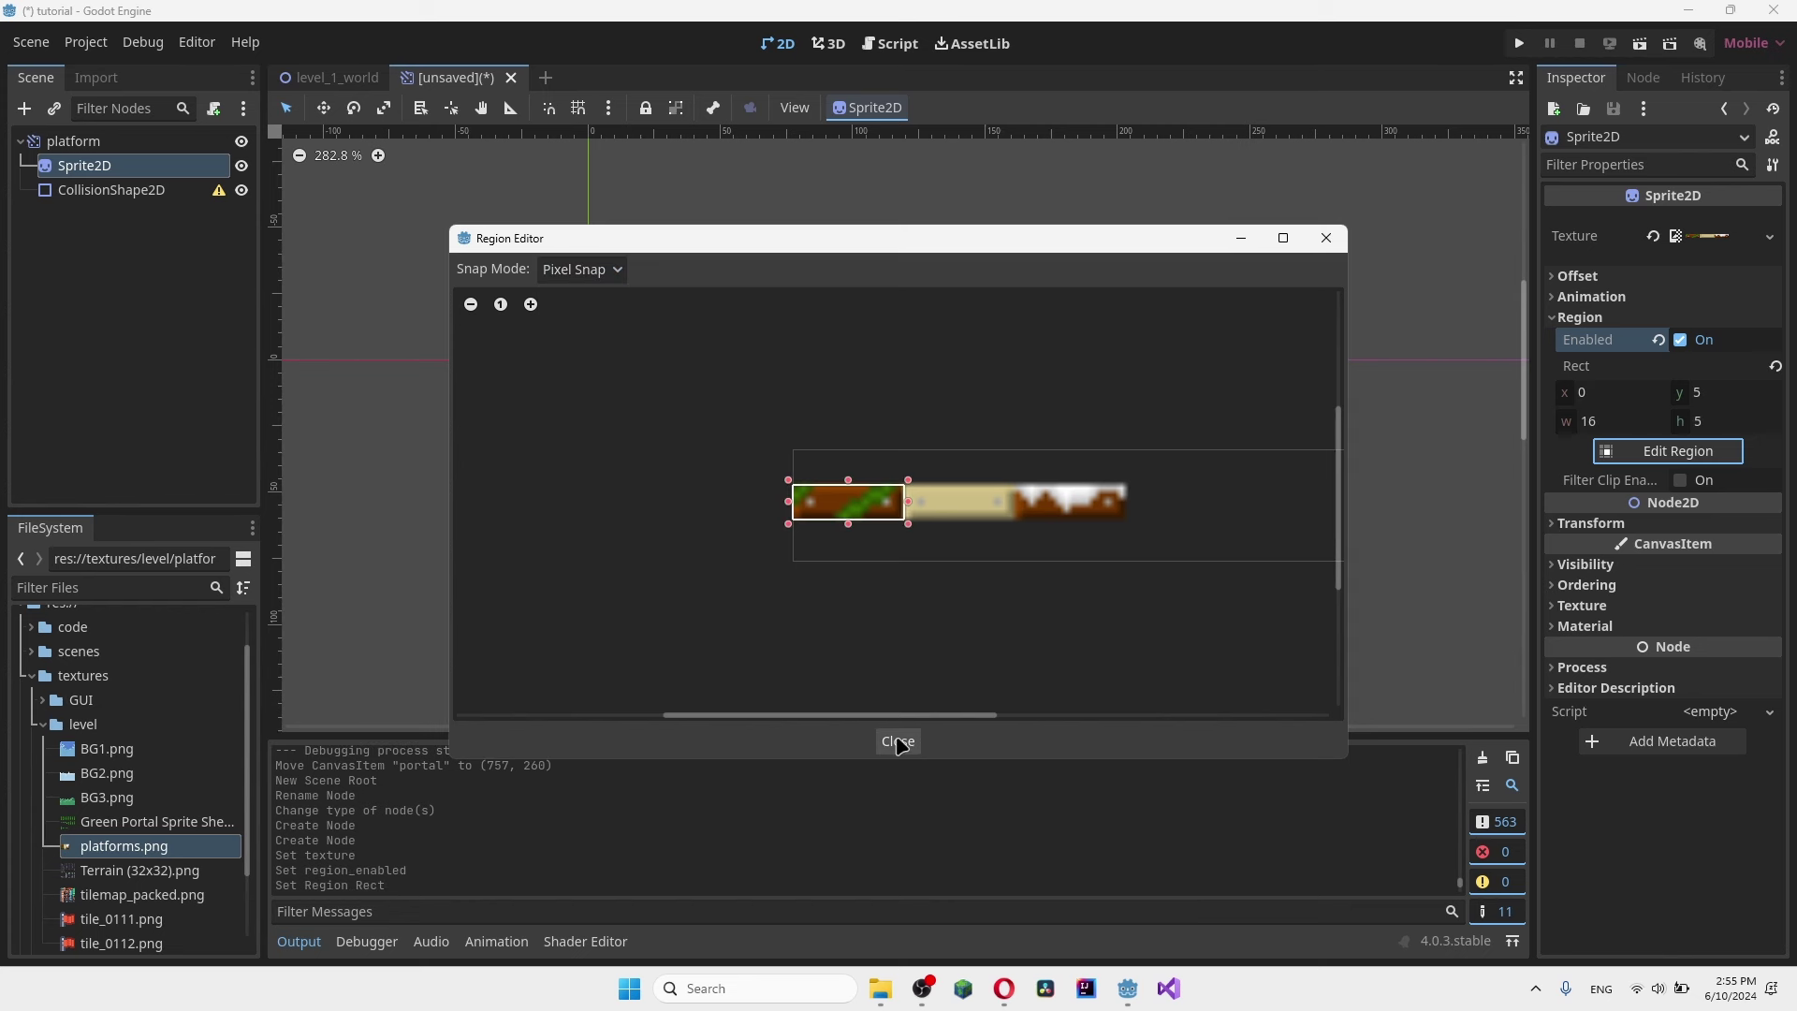
{"action": "left_click", "coordinate": [897, 741]}
- Set the project's Default Texture Filter for canvas textures to Nearest
{"action": "scroll", "coordinate": [608, 330], "scroll_direction": "up", "scroll_amount": 5}
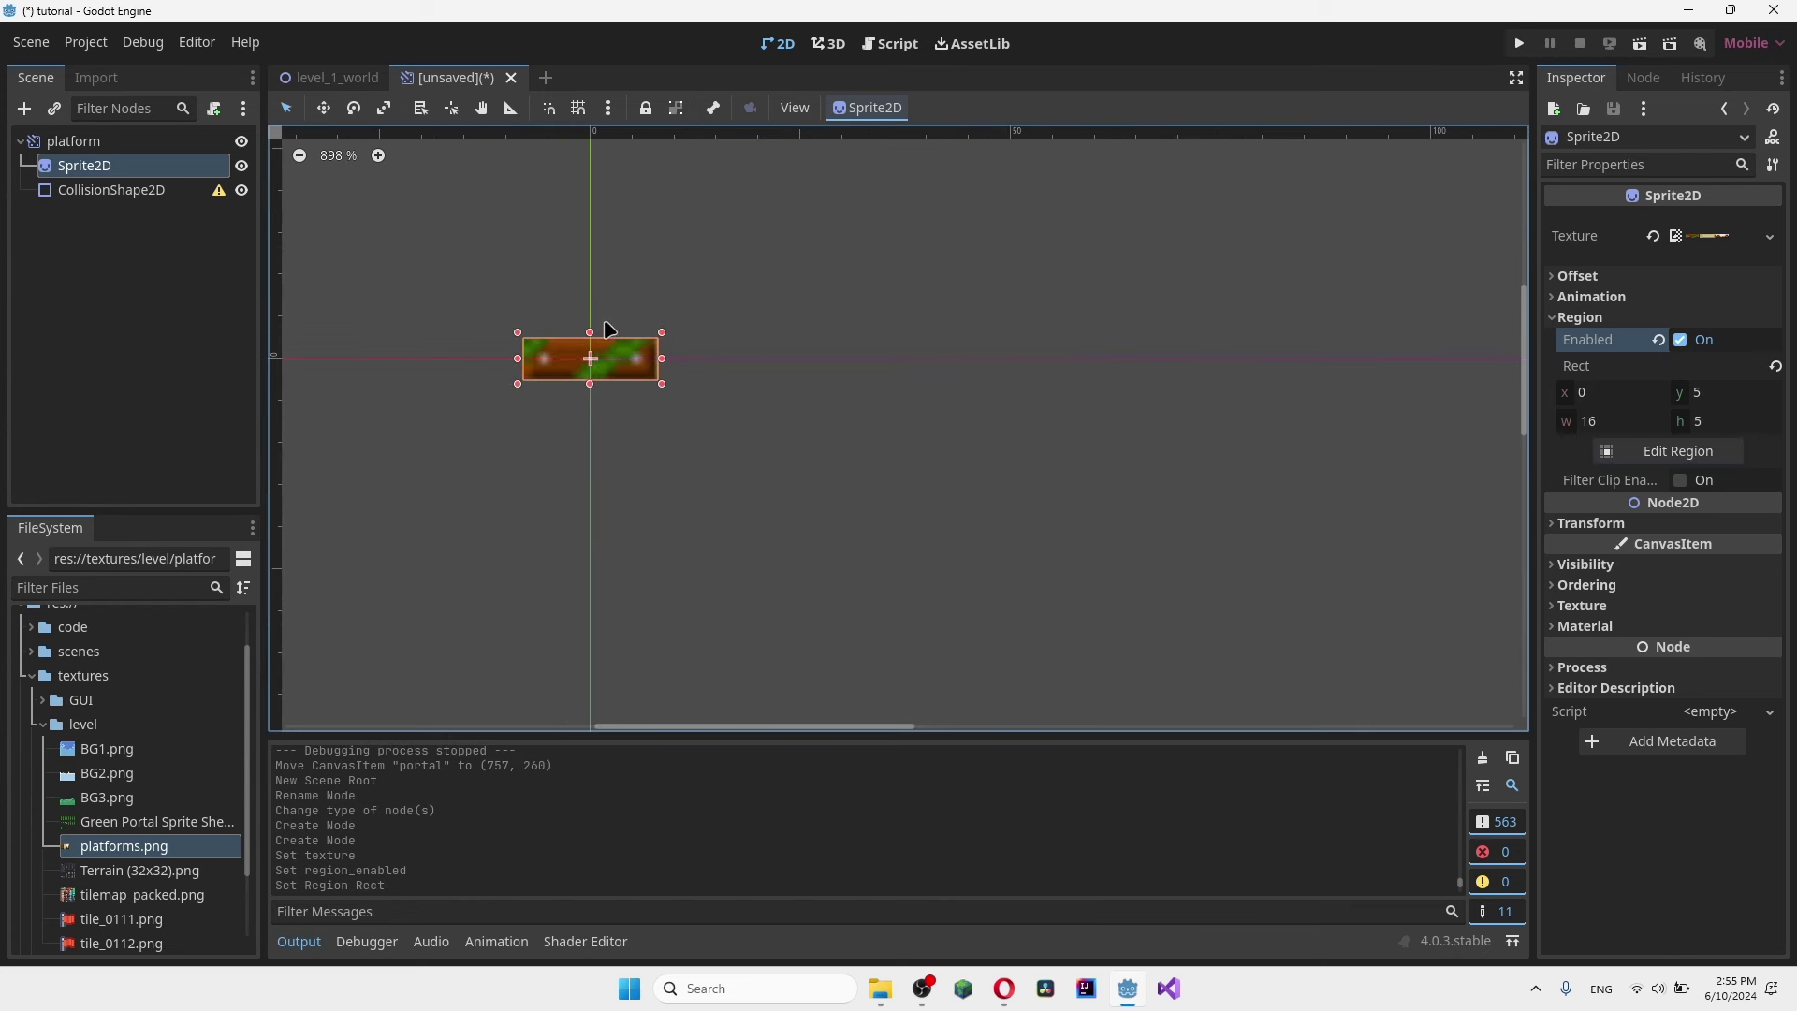
{"action": "scroll", "coordinate": [608, 330], "scroll_direction": "up", "scroll_amount": 3}
{"action": "middle_click_drag", "start_coordinate": [648, 438], "coordinate": [733, 465]}
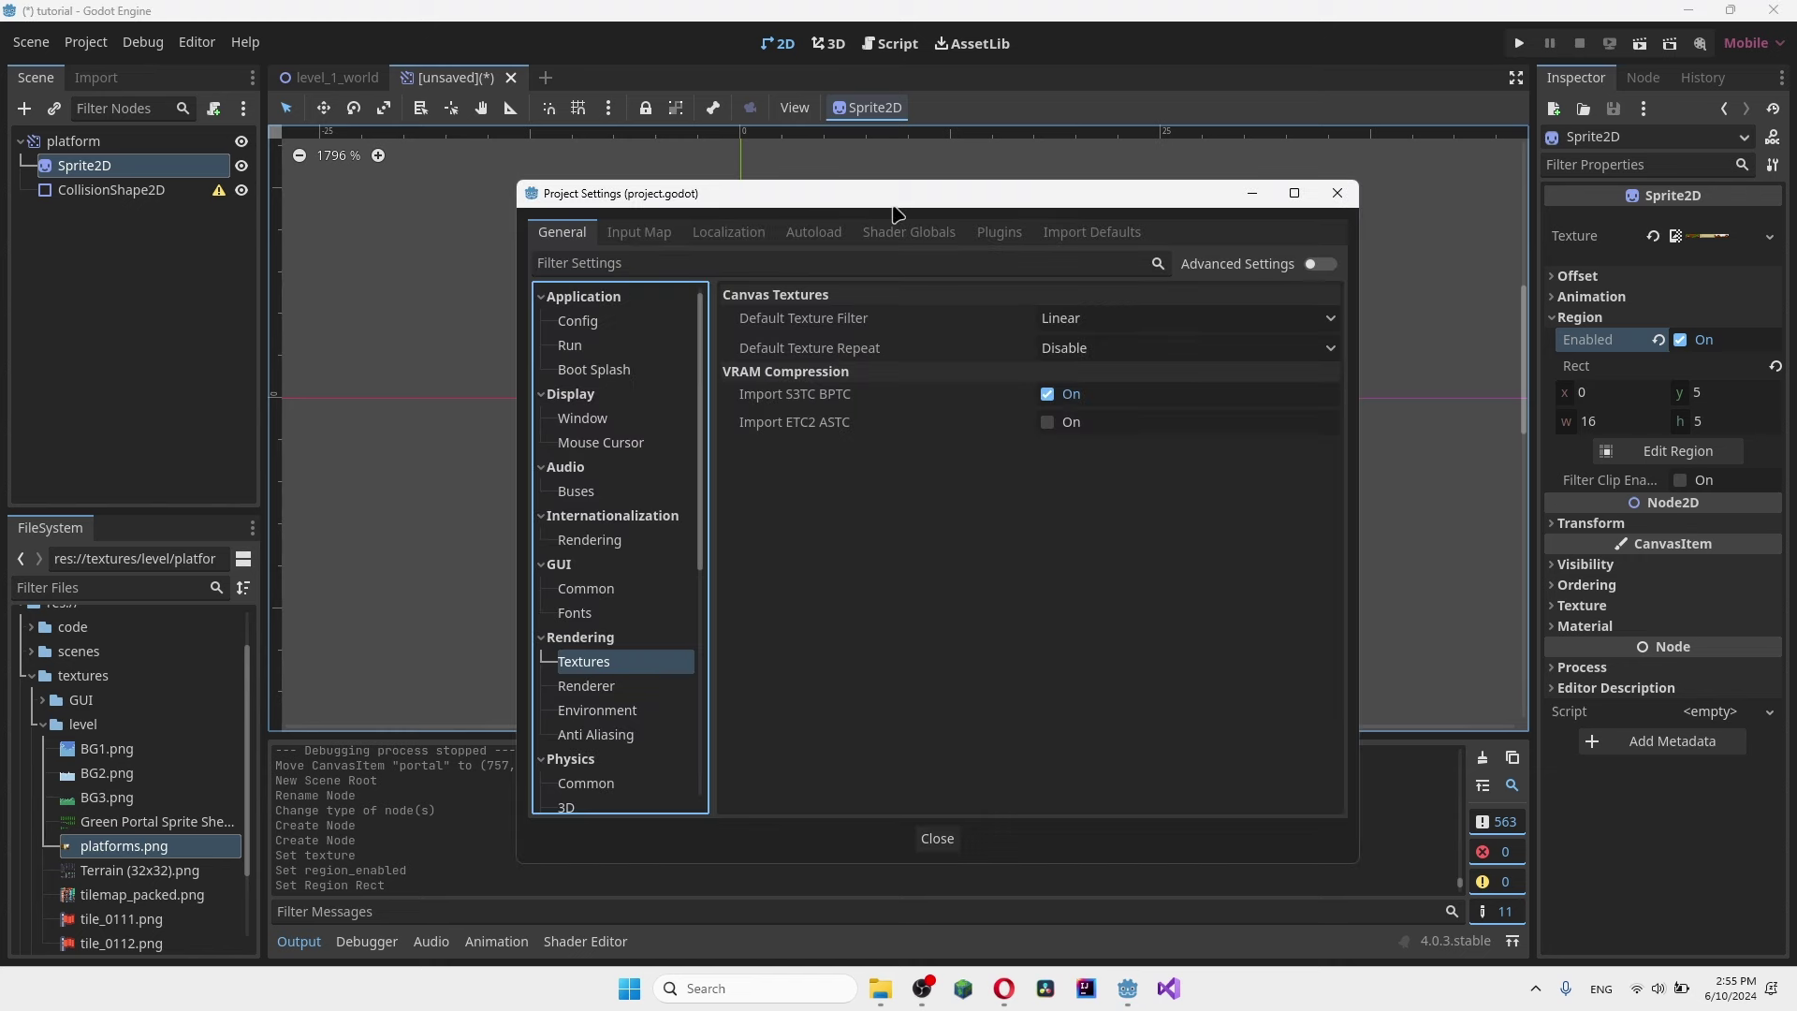
{"action": "mouse_move", "coordinate": [894, 193]}
{"action": "left_mouse_down"}
{"action": "mouse_move", "coordinate": [859, 567]}
{"action": "mouse_move", "coordinate": [916, 404]}
{"action": "mouse_move", "coordinate": [894, 194]}
{"action": "left_mouse_up"}
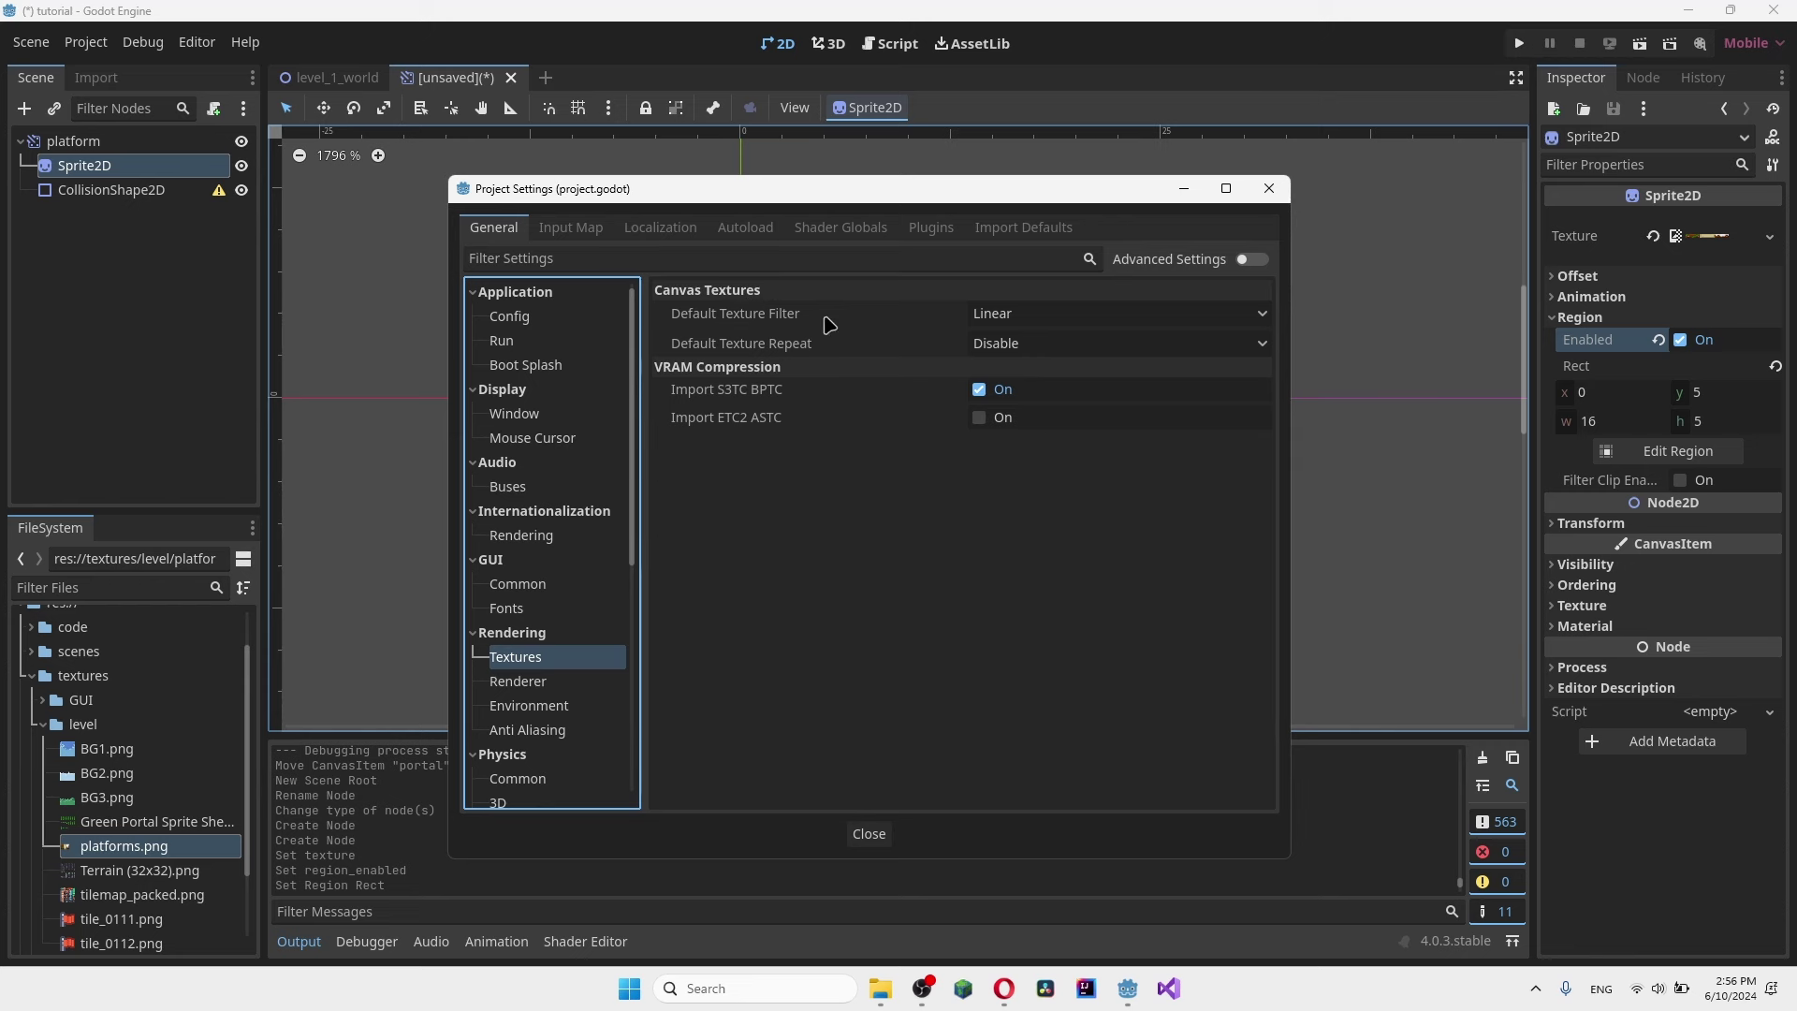
{"action": "left_click", "coordinate": [1025, 319]}
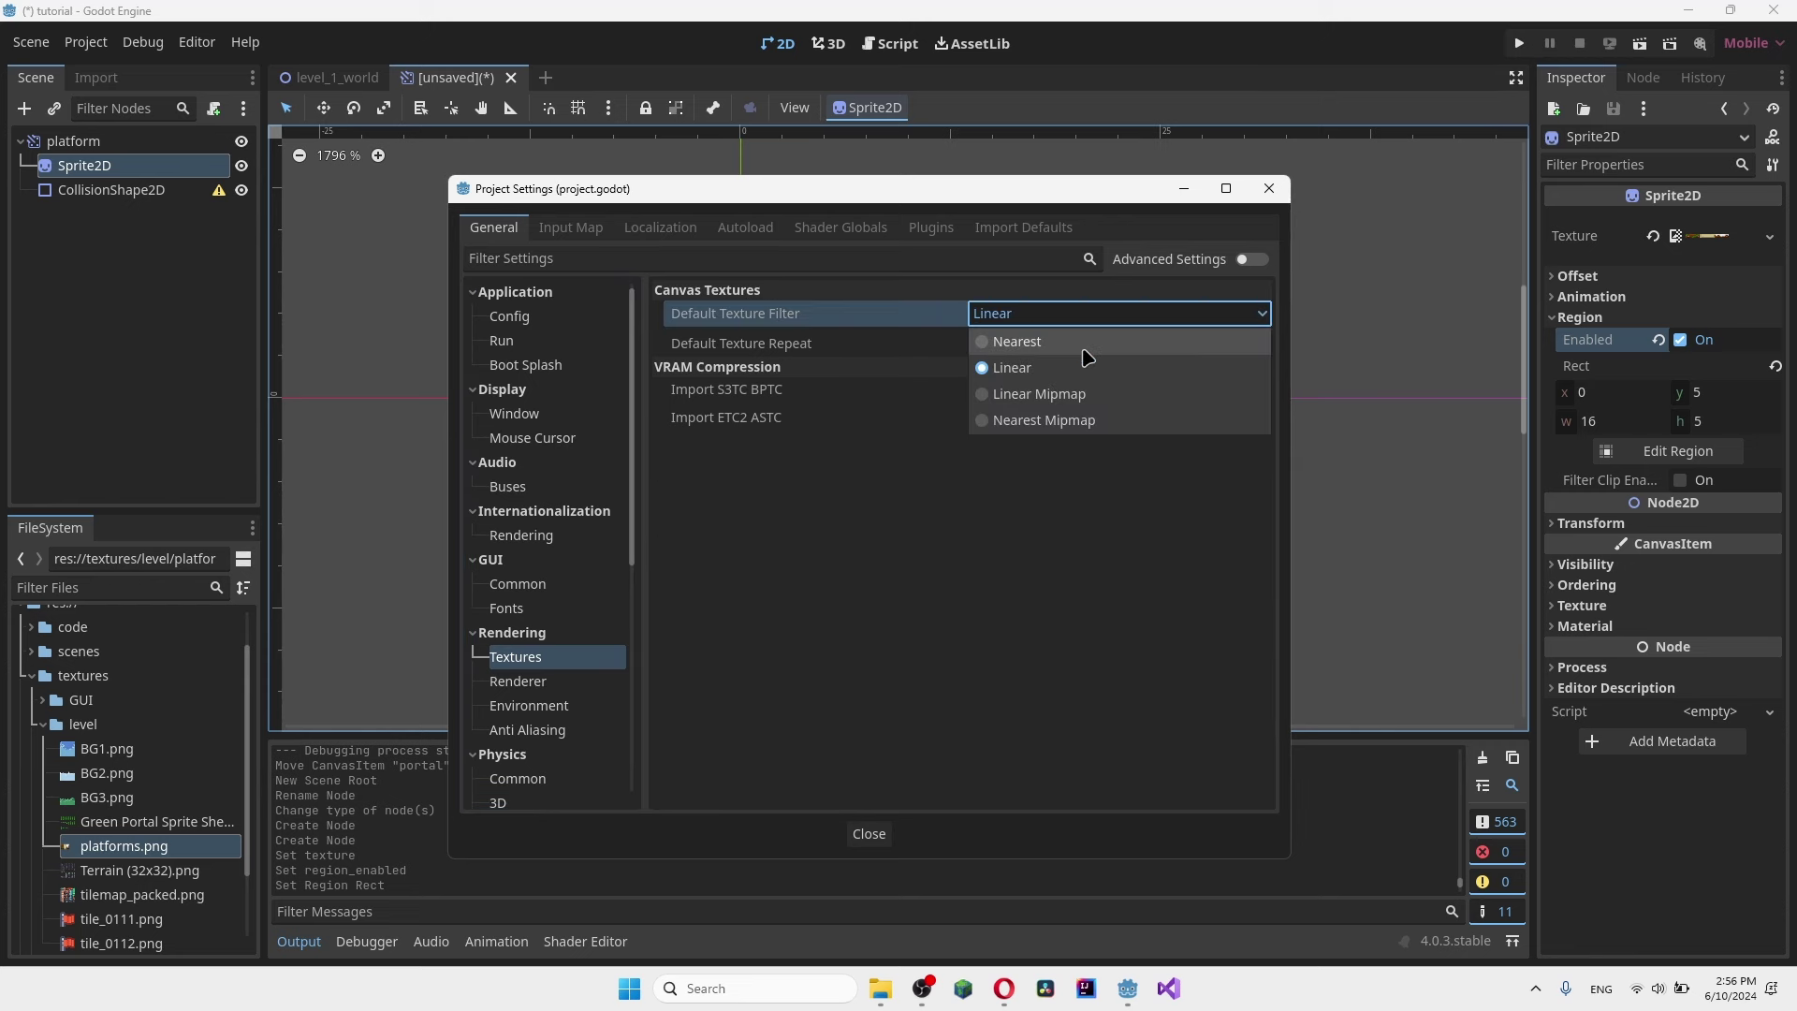
{"action": "left_click", "coordinate": [1053, 344]}
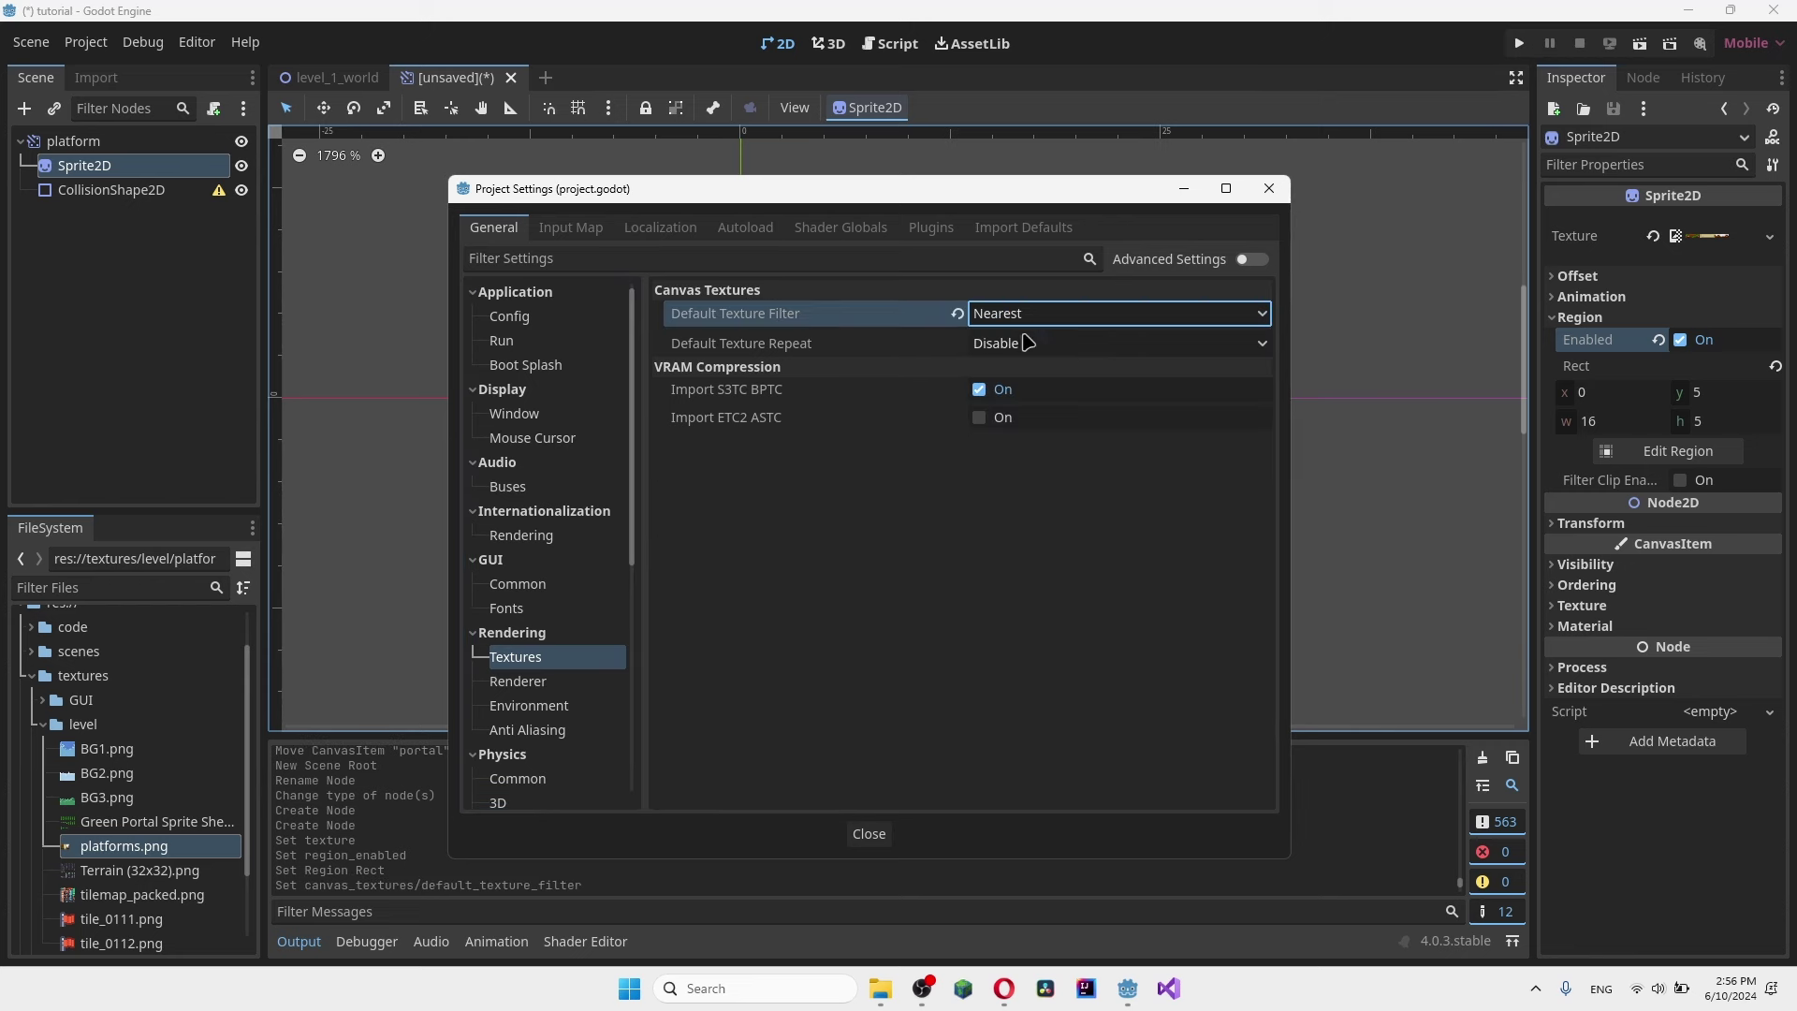
{"action": "left_click", "coordinate": [869, 834]}
{"action": "scroll", "coordinate": [742, 422], "scroll_direction": "up", "scroll_amount": 1}
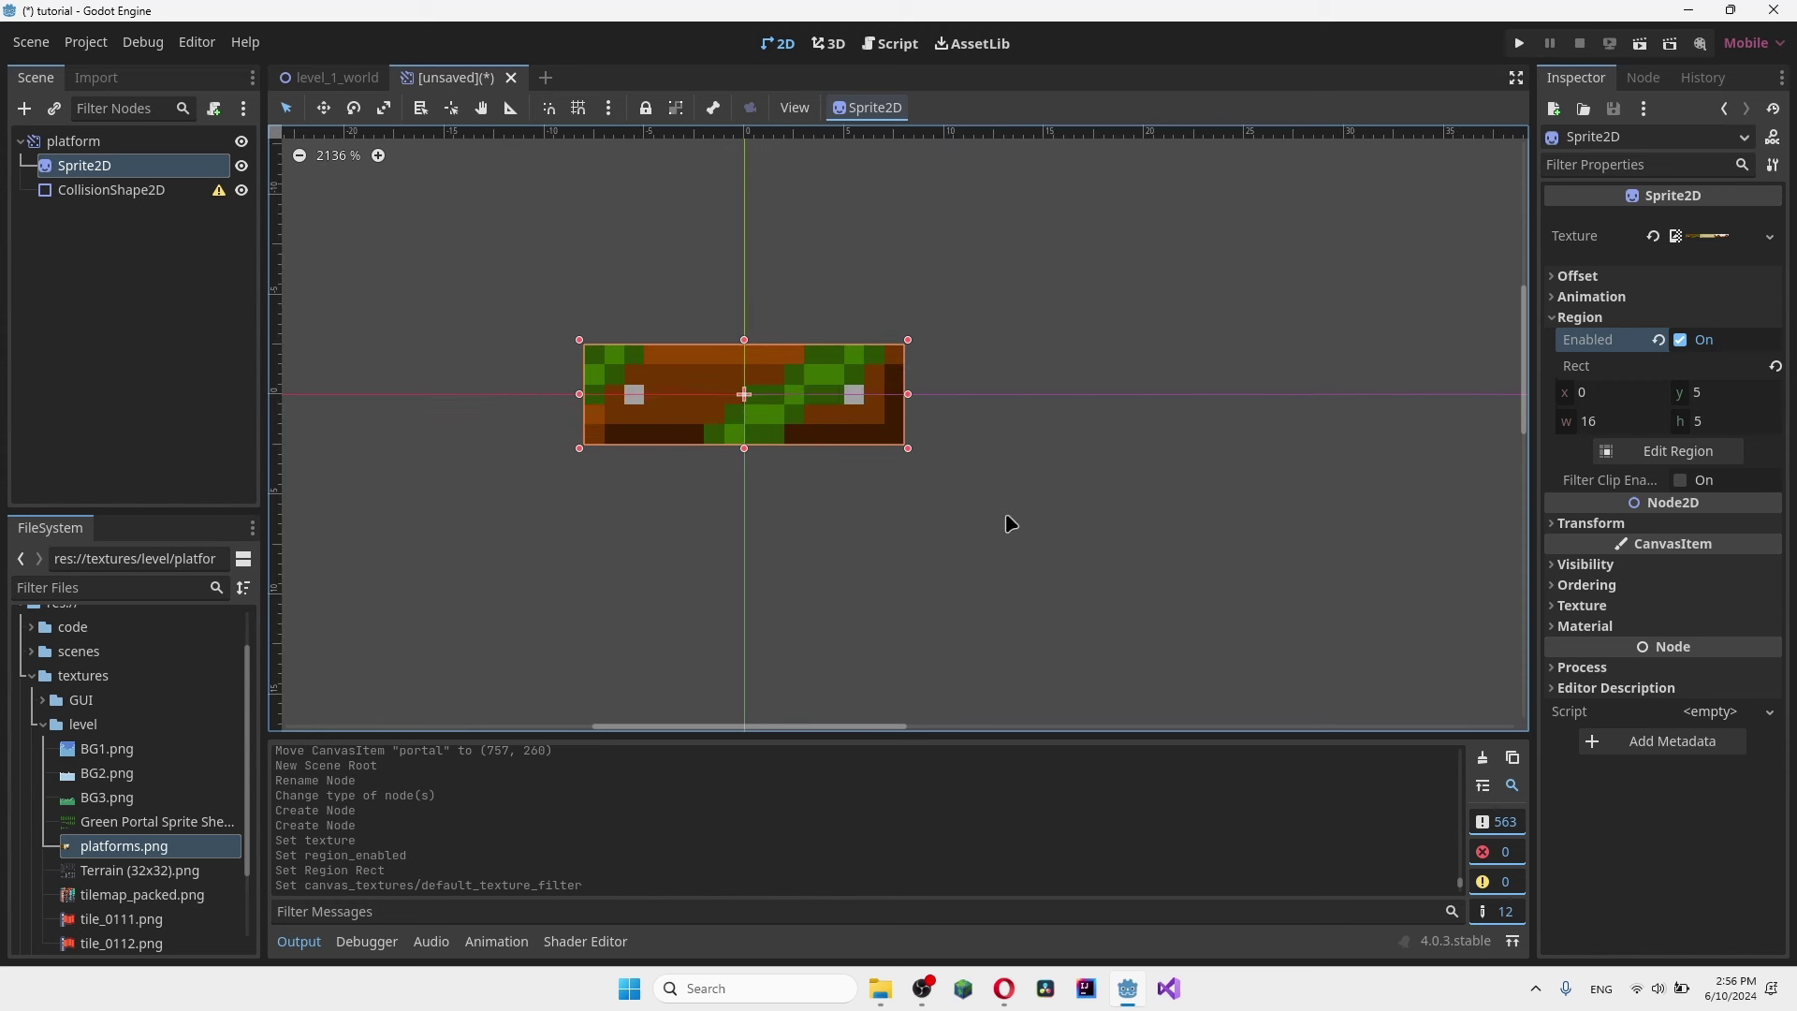
{"action": "scroll", "coordinate": [744, 449], "scroll_direction": "down", "scroll_amount": 5}
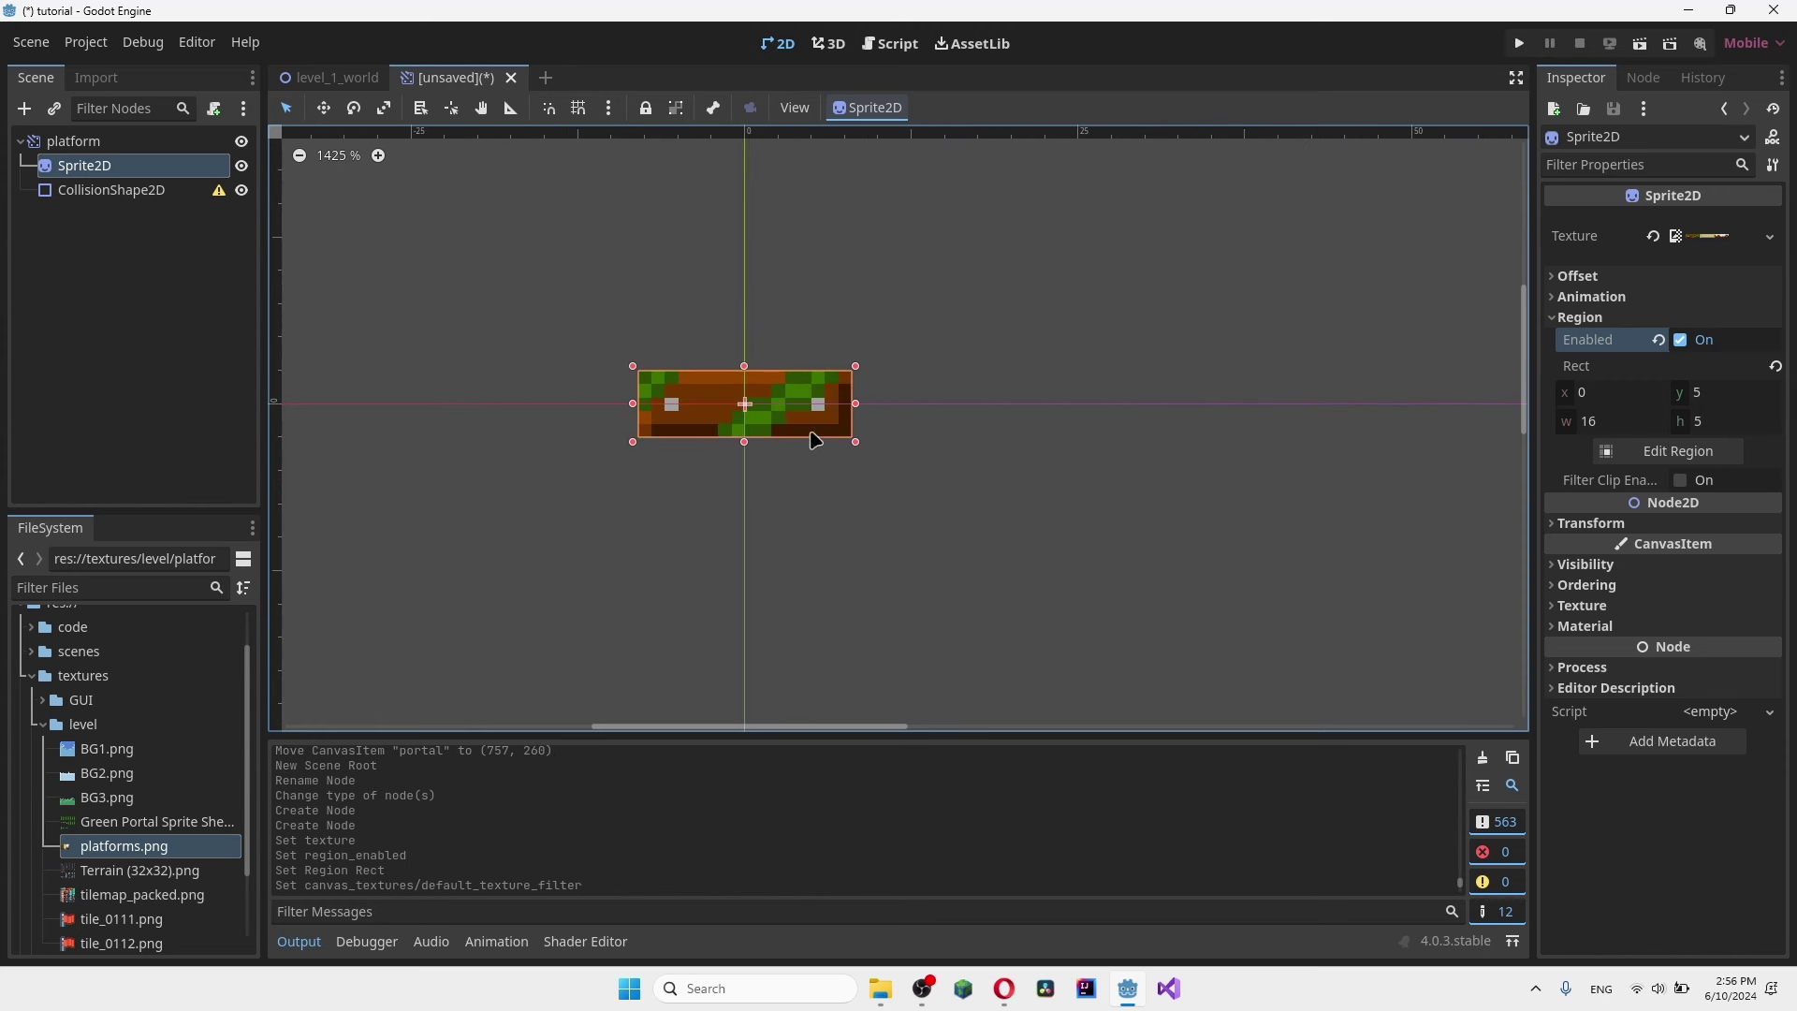
{"action": "middle_click_drag", "start_coordinate": [734, 493], "coordinate": [842, 521]}
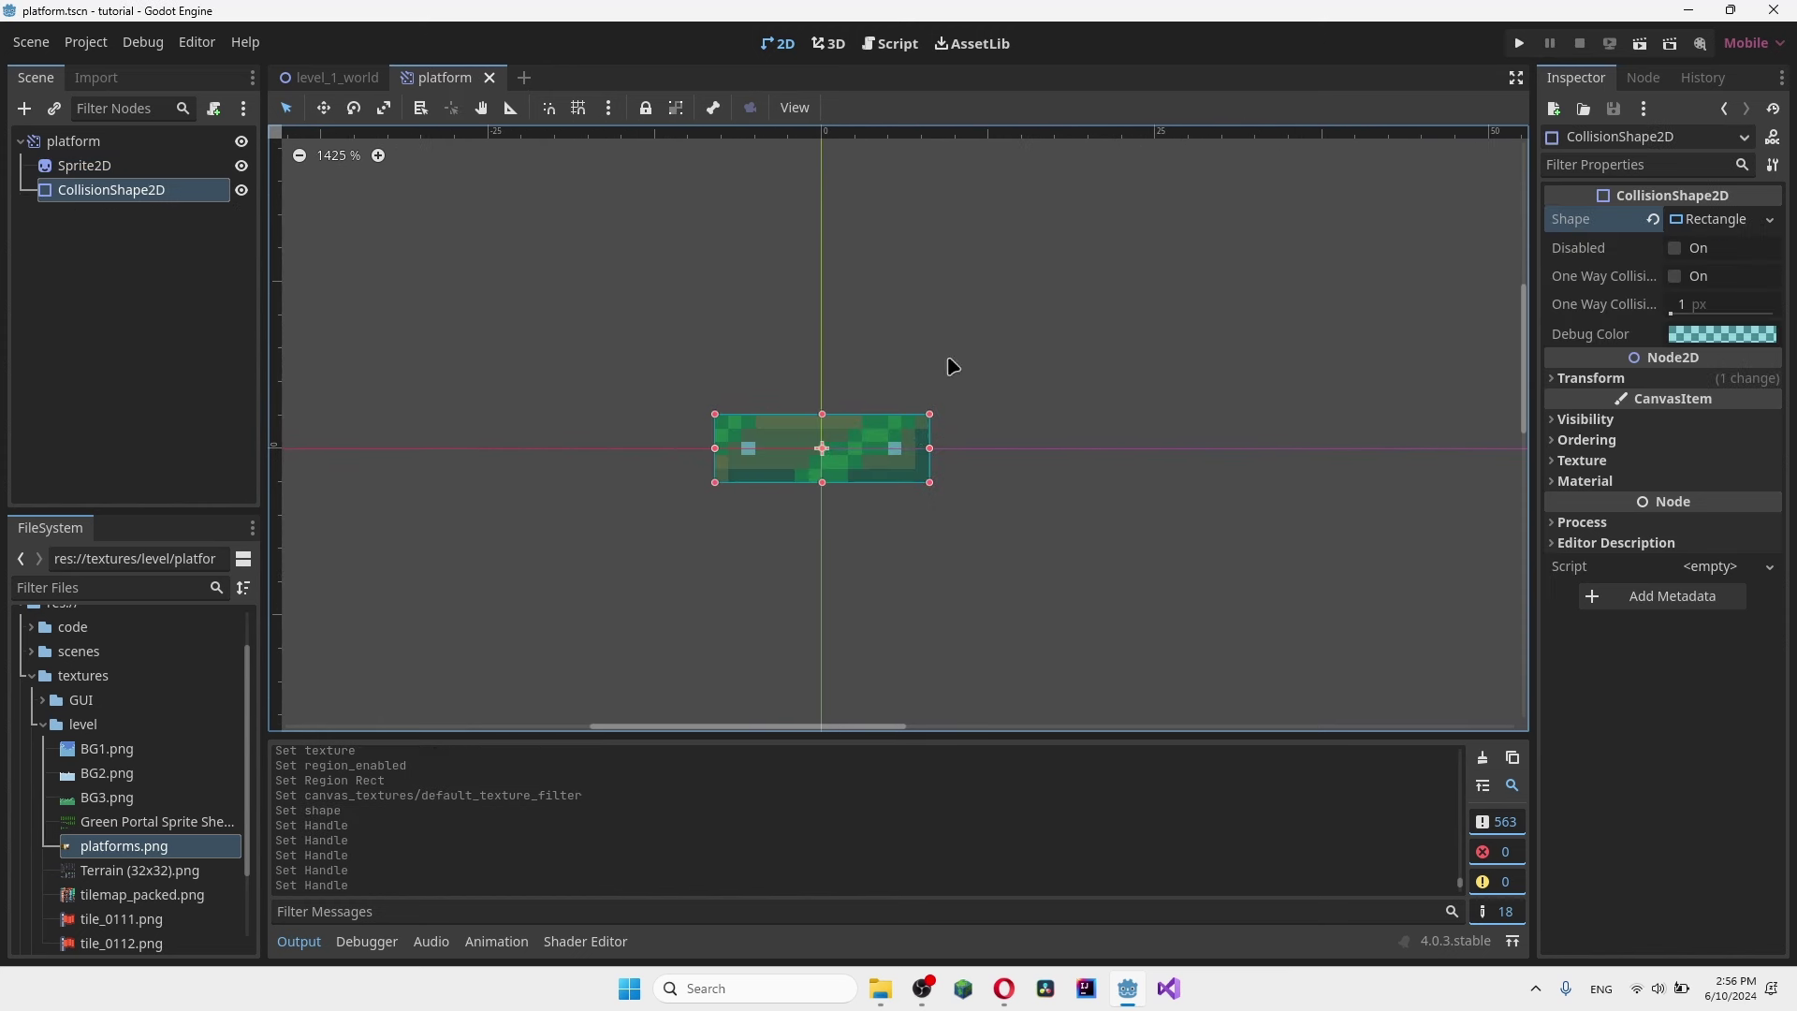
- Instance platform.tscn from the scenes folder as a child of the root node in the level_1_world scene
{"action": "scroll", "coordinate": [822, 429], "scroll_direction": "down", "scroll_amount": 3}
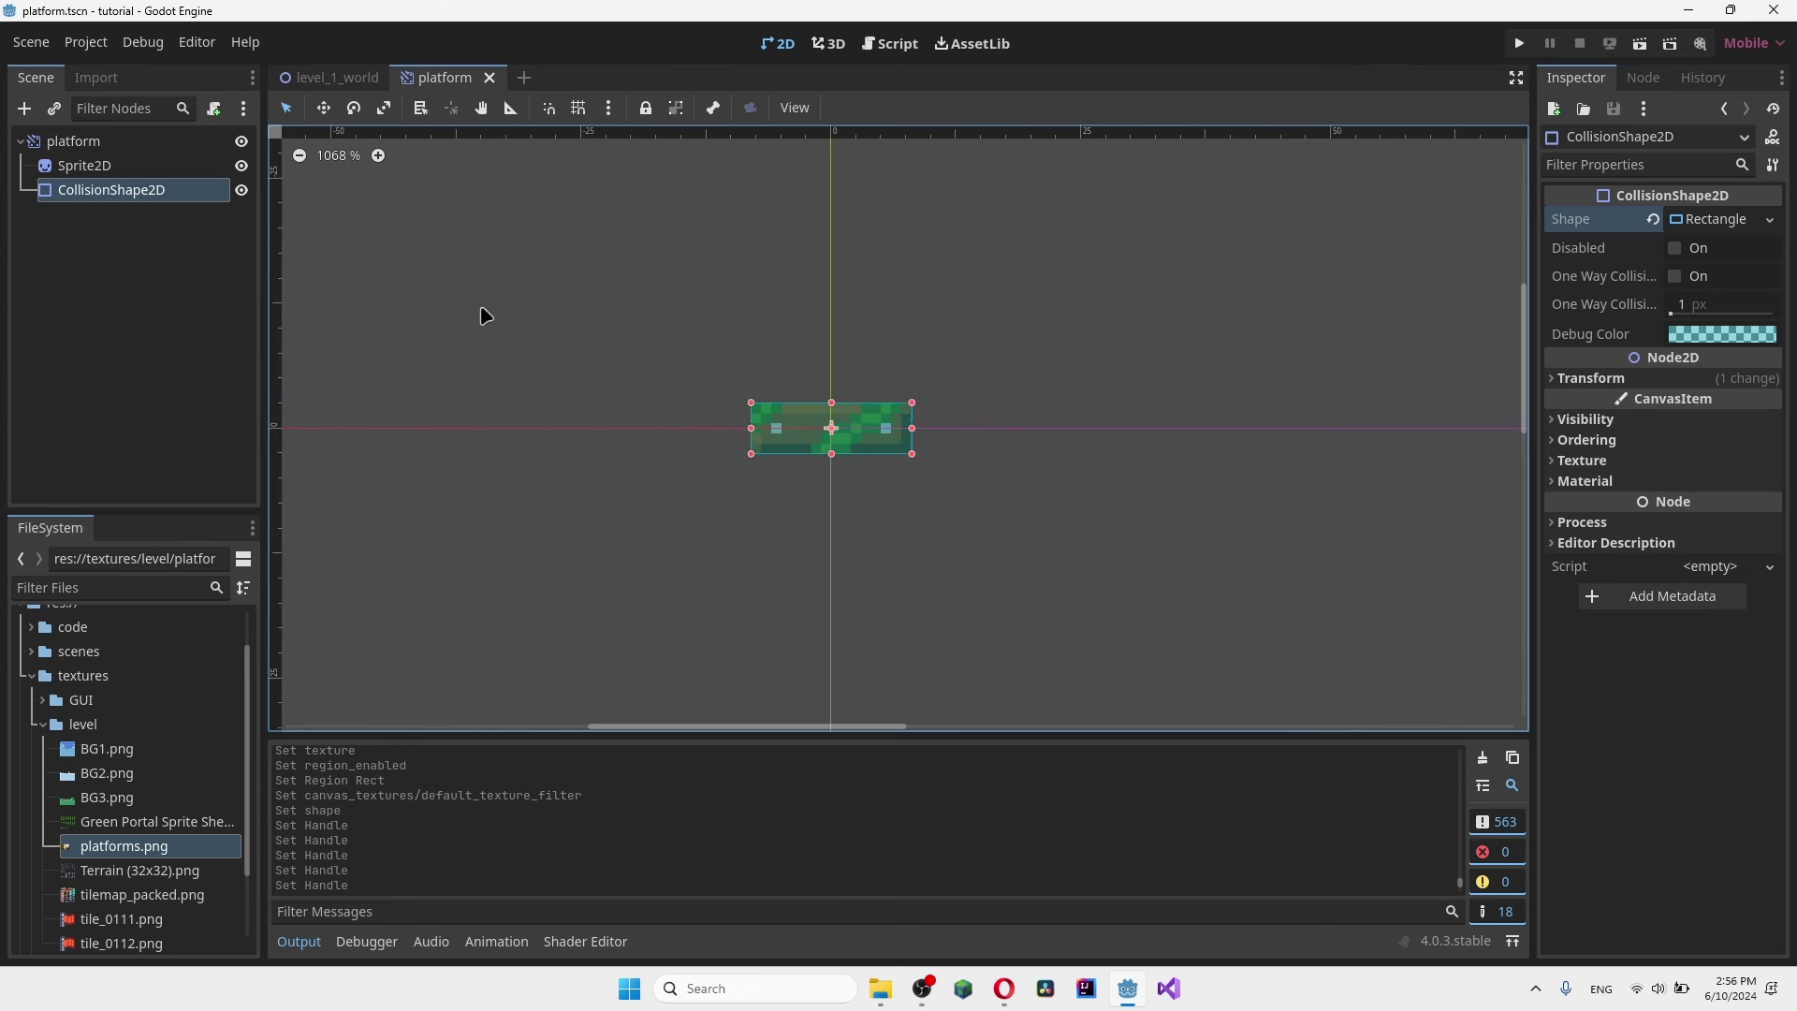
{"action": "left_click", "coordinate": [329, 78]}
{"action": "middle_click_drag", "start_coordinate": [836, 400], "coordinate": [1120, 401]}
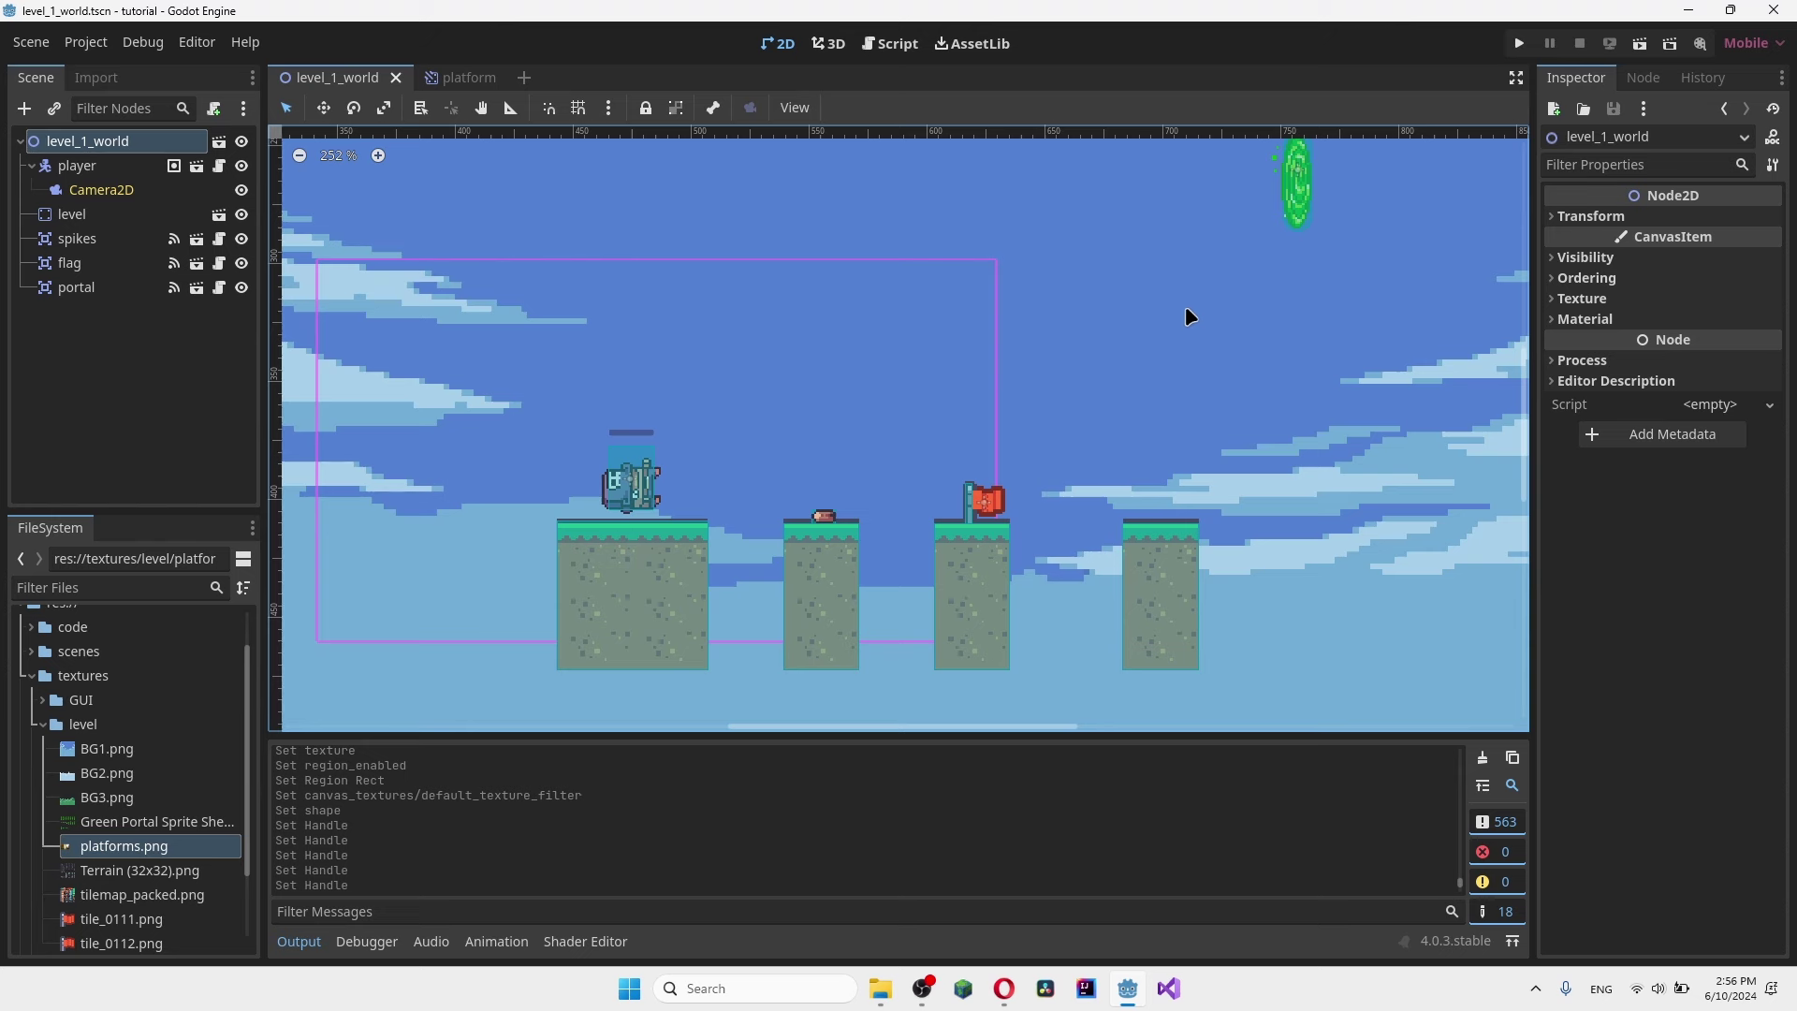
{"action": "middle_click_drag", "start_coordinate": [1185, 316], "coordinate": [917, 365]}
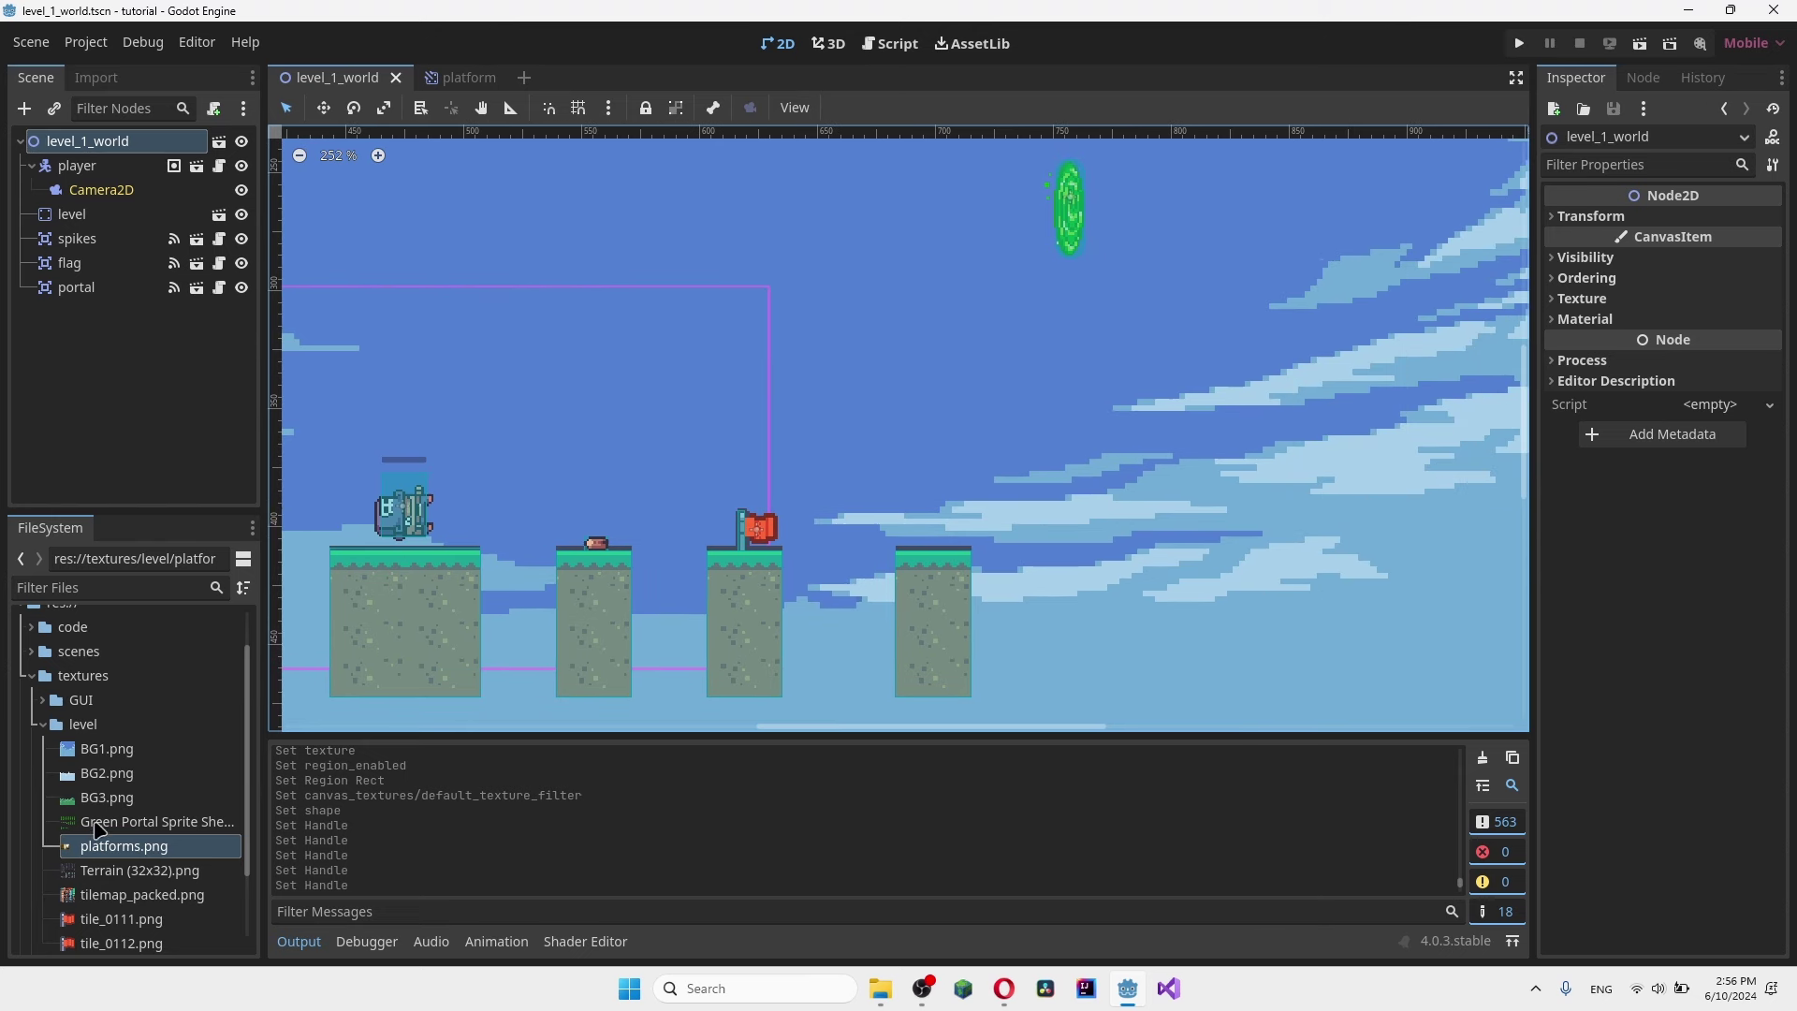
{"action": "scroll", "coordinate": [89, 755], "scroll_direction": "up", "scroll_amount": 1}
{"action": "left_click", "coordinate": [34, 718]}
{"action": "left_click", "coordinate": [33, 694]}
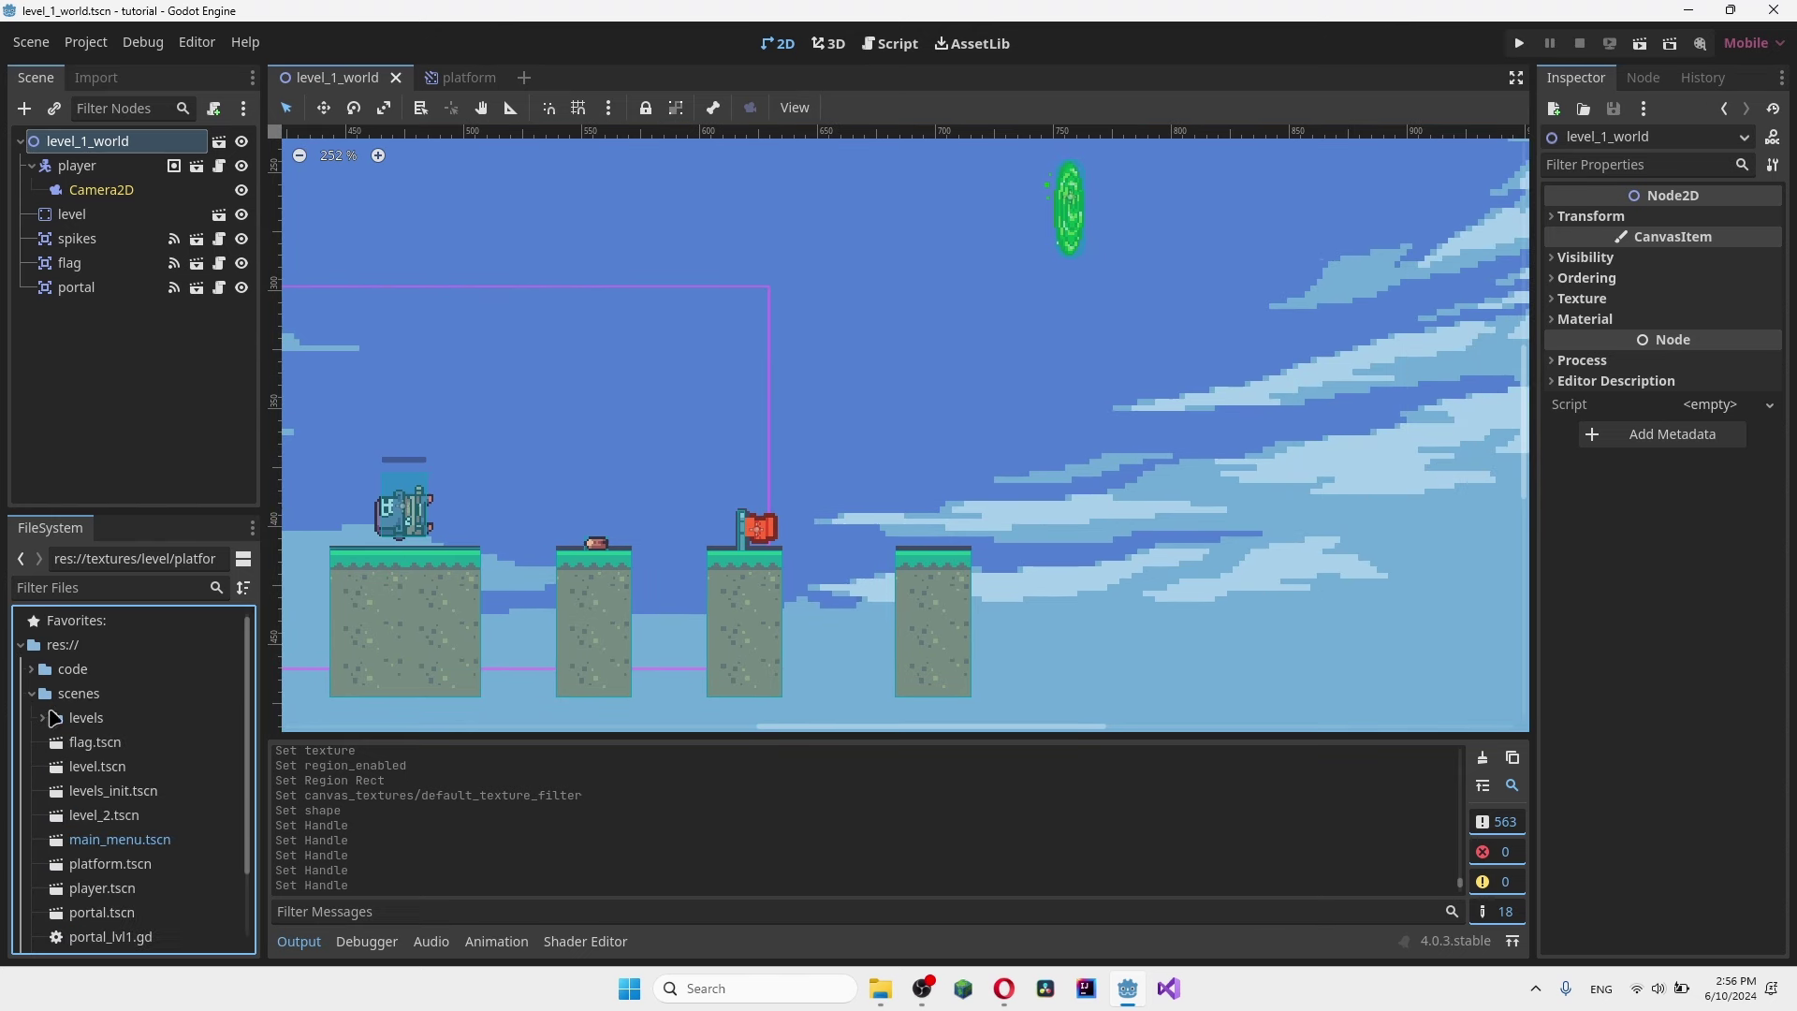
{"action": "scroll", "coordinate": [58, 777], "scroll_direction": "down", "scroll_amount": 1}
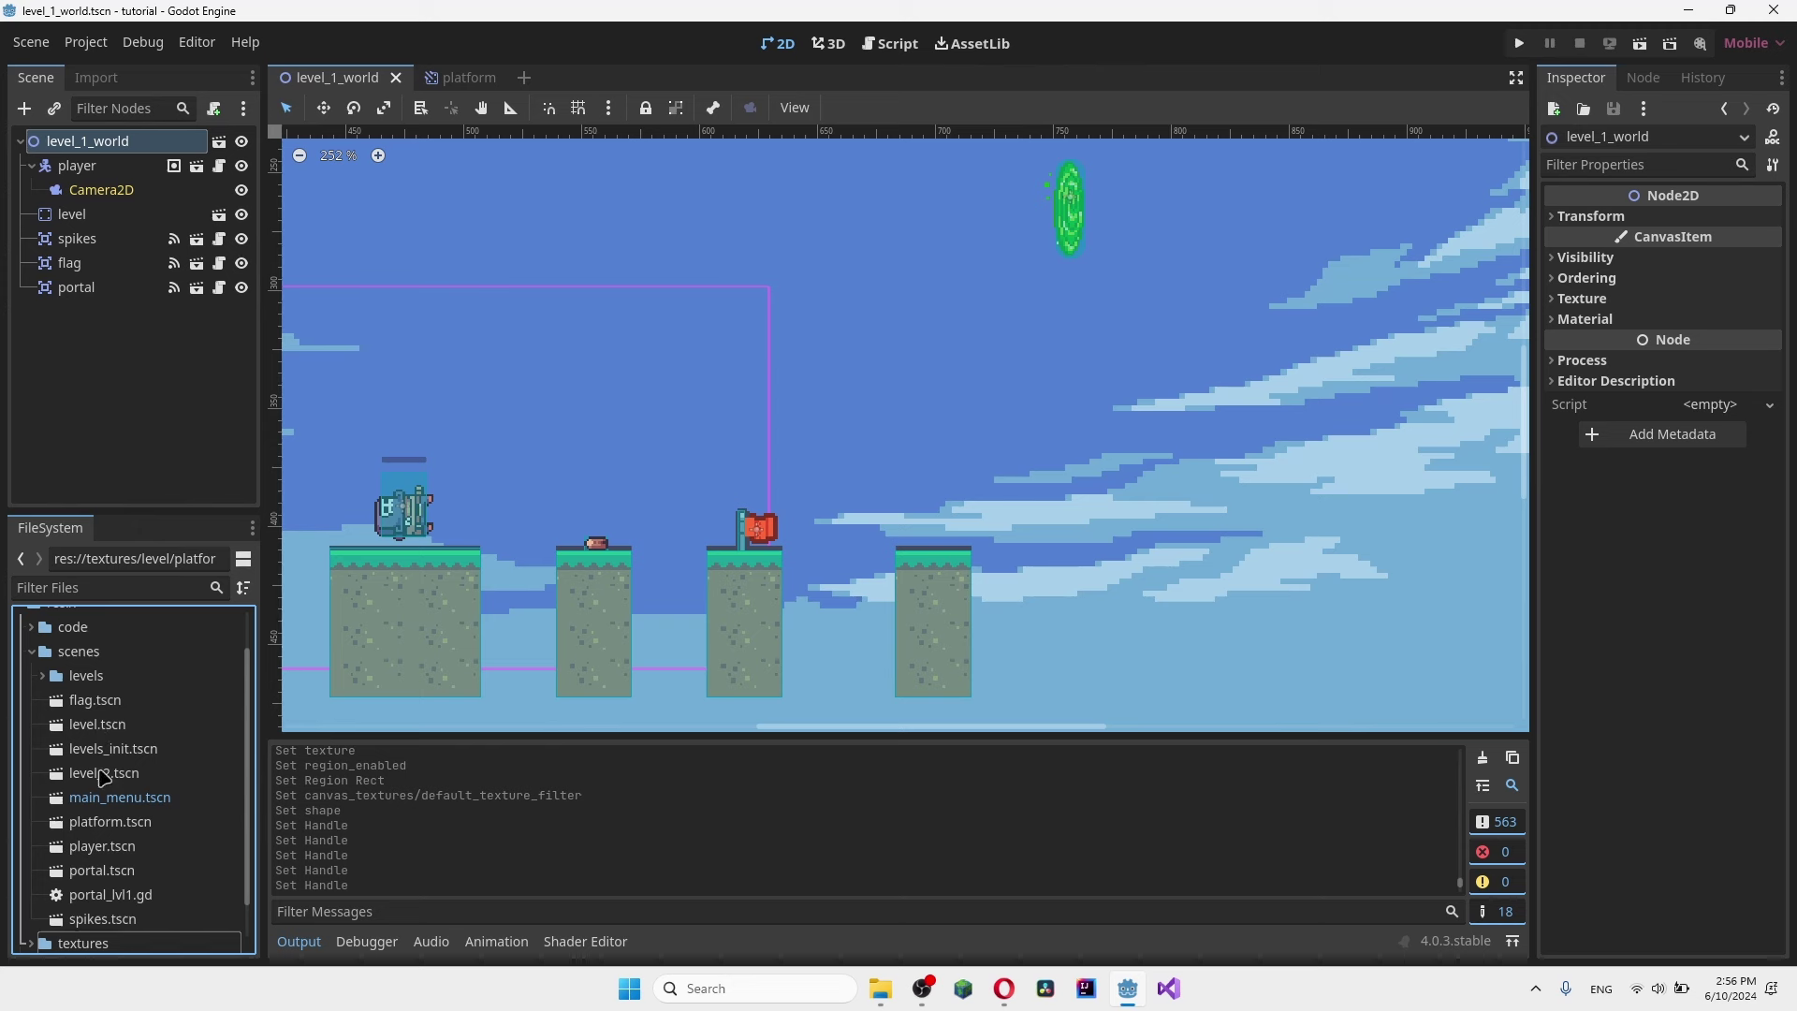
{"action": "left_click_drag", "start_coordinate": [103, 822], "coordinate": [122, 142]}
- Move the platform instance just above the last ground pillar, to about (718, 387)
{"action": "scroll", "coordinate": [760, 489], "scroll_direction": "down", "scroll_amount": 5}
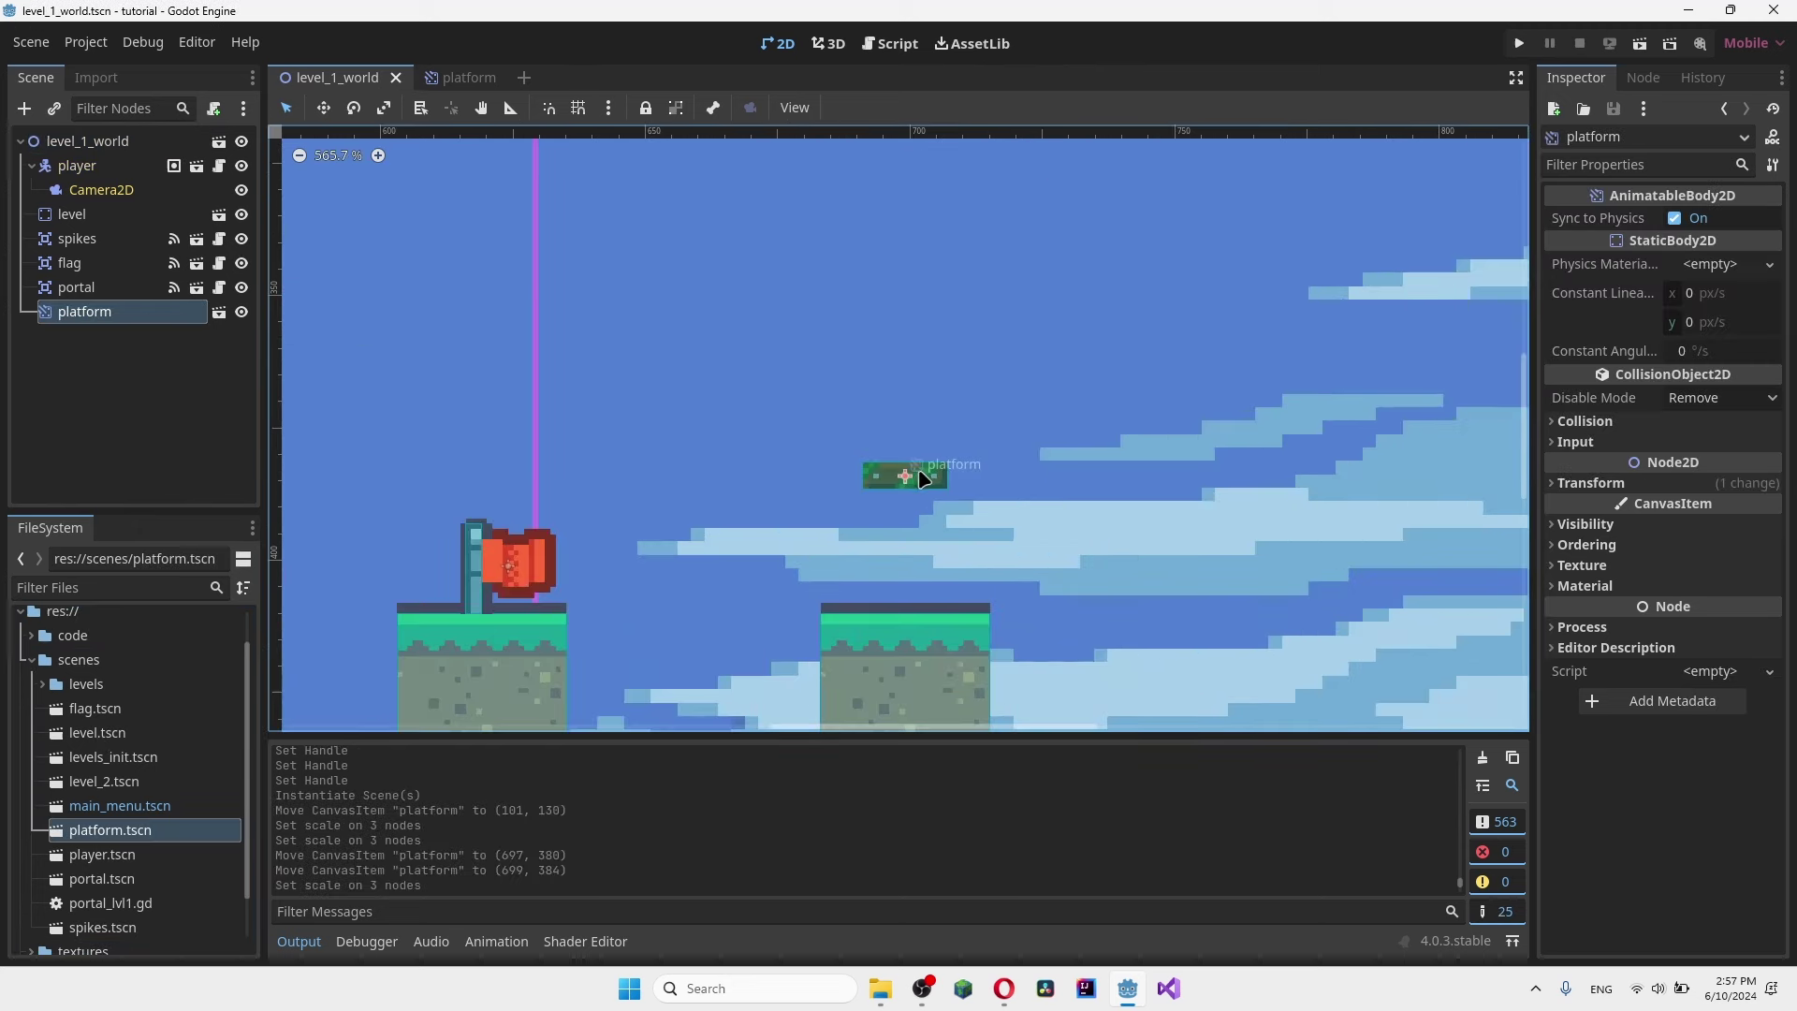
{"action": "left_click_drag", "start_coordinate": [918, 468], "coordinate": [913, 479]}
{"action": "scroll", "coordinate": [925, 474], "scroll_direction": "down", "scroll_amount": 5}
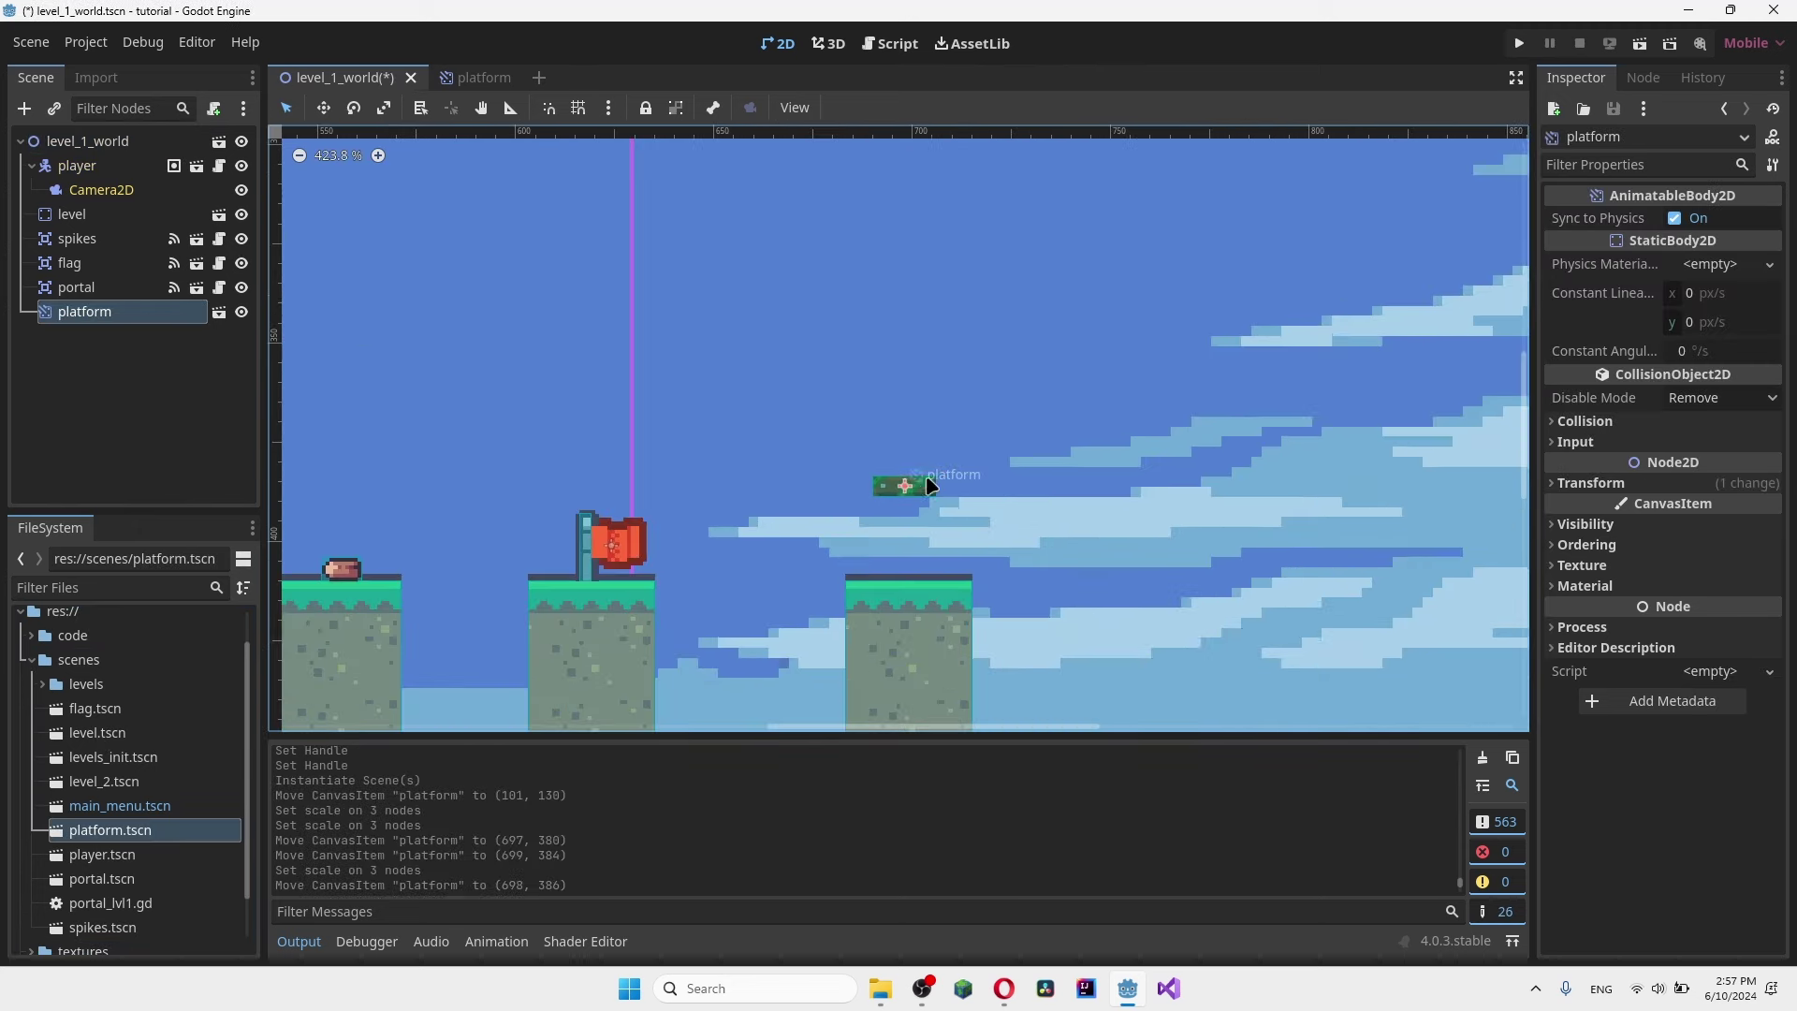
{"action": "scroll", "coordinate": [927, 479], "scroll_direction": "down", "scroll_amount": 5}
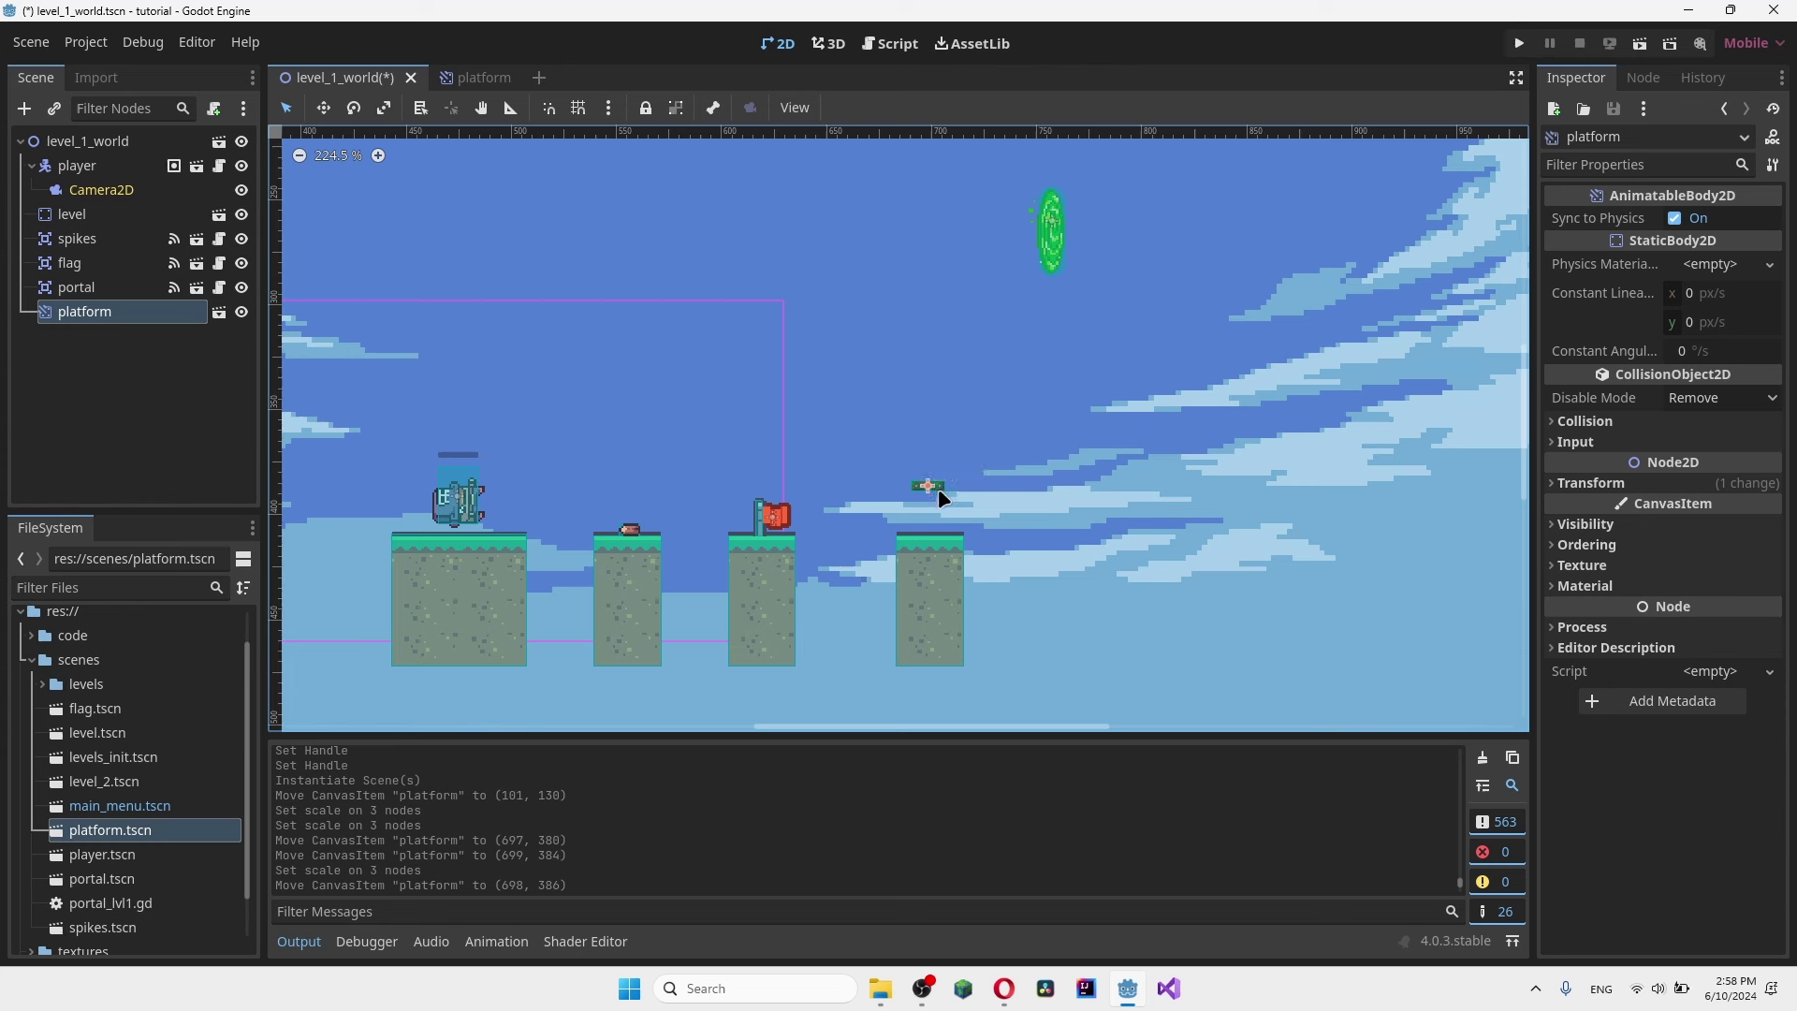
{"action": "left_click_drag", "start_coordinate": [940, 487], "coordinate": [975, 506]}
- Scale all three nodes of the platform scene to 1.5 and save the scene
{"action": "left_click", "coordinate": [472, 78]}
{"action": "left_click", "coordinate": [1591, 216]}
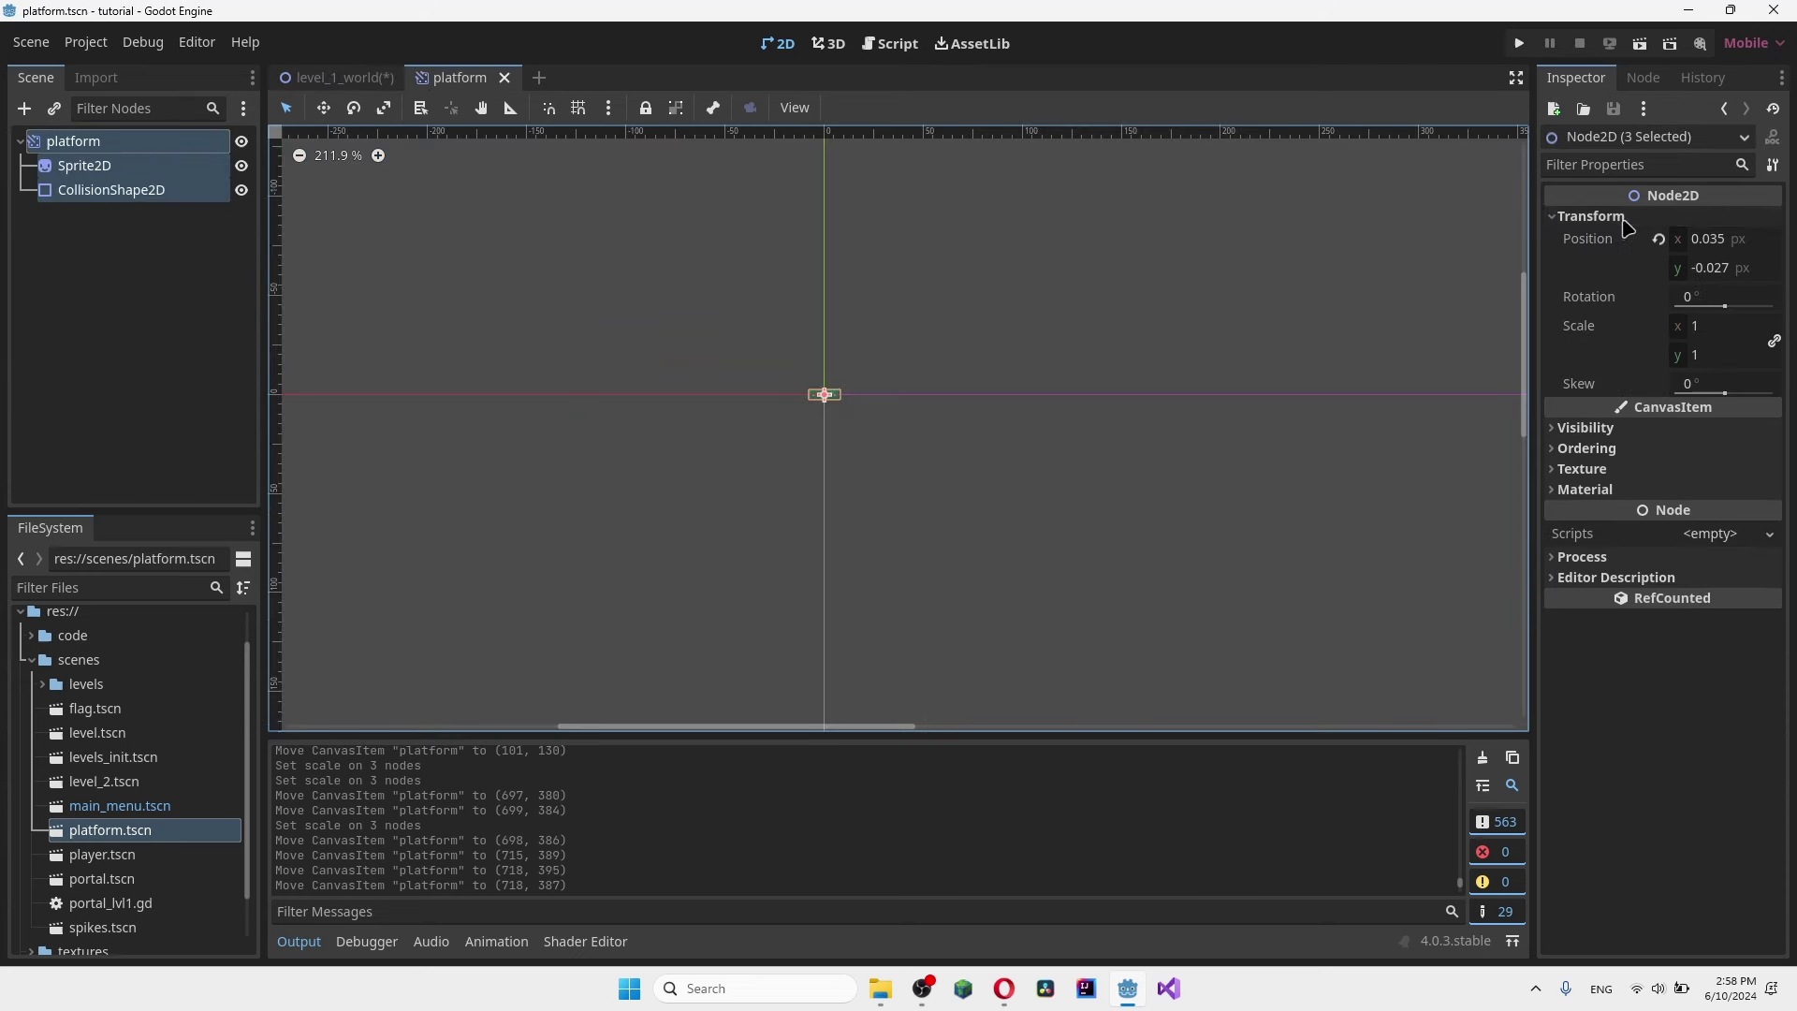
{"action": "left_click", "coordinate": [1716, 327]}
{"action": "type", "text": "1."}
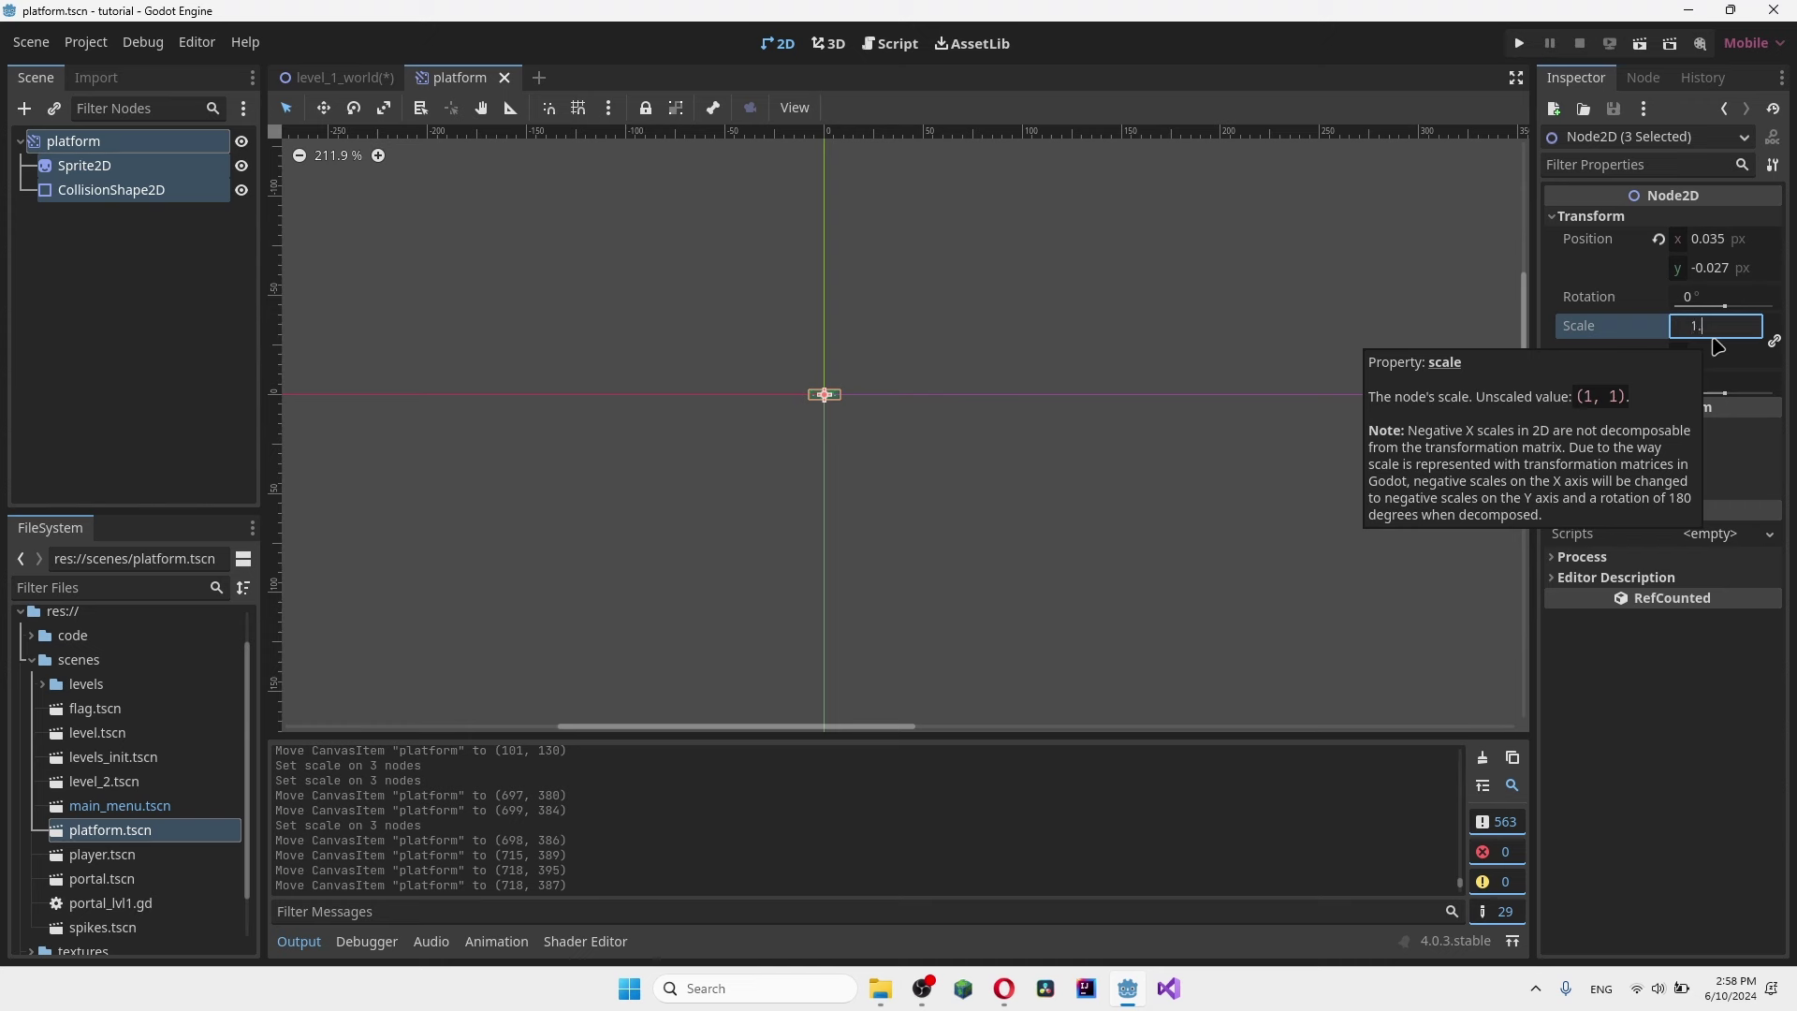
{"action": "type", "text": "5"}
{"action": "key", "text": "Return"}
{"action": "key", "text": "ctrl+s"}
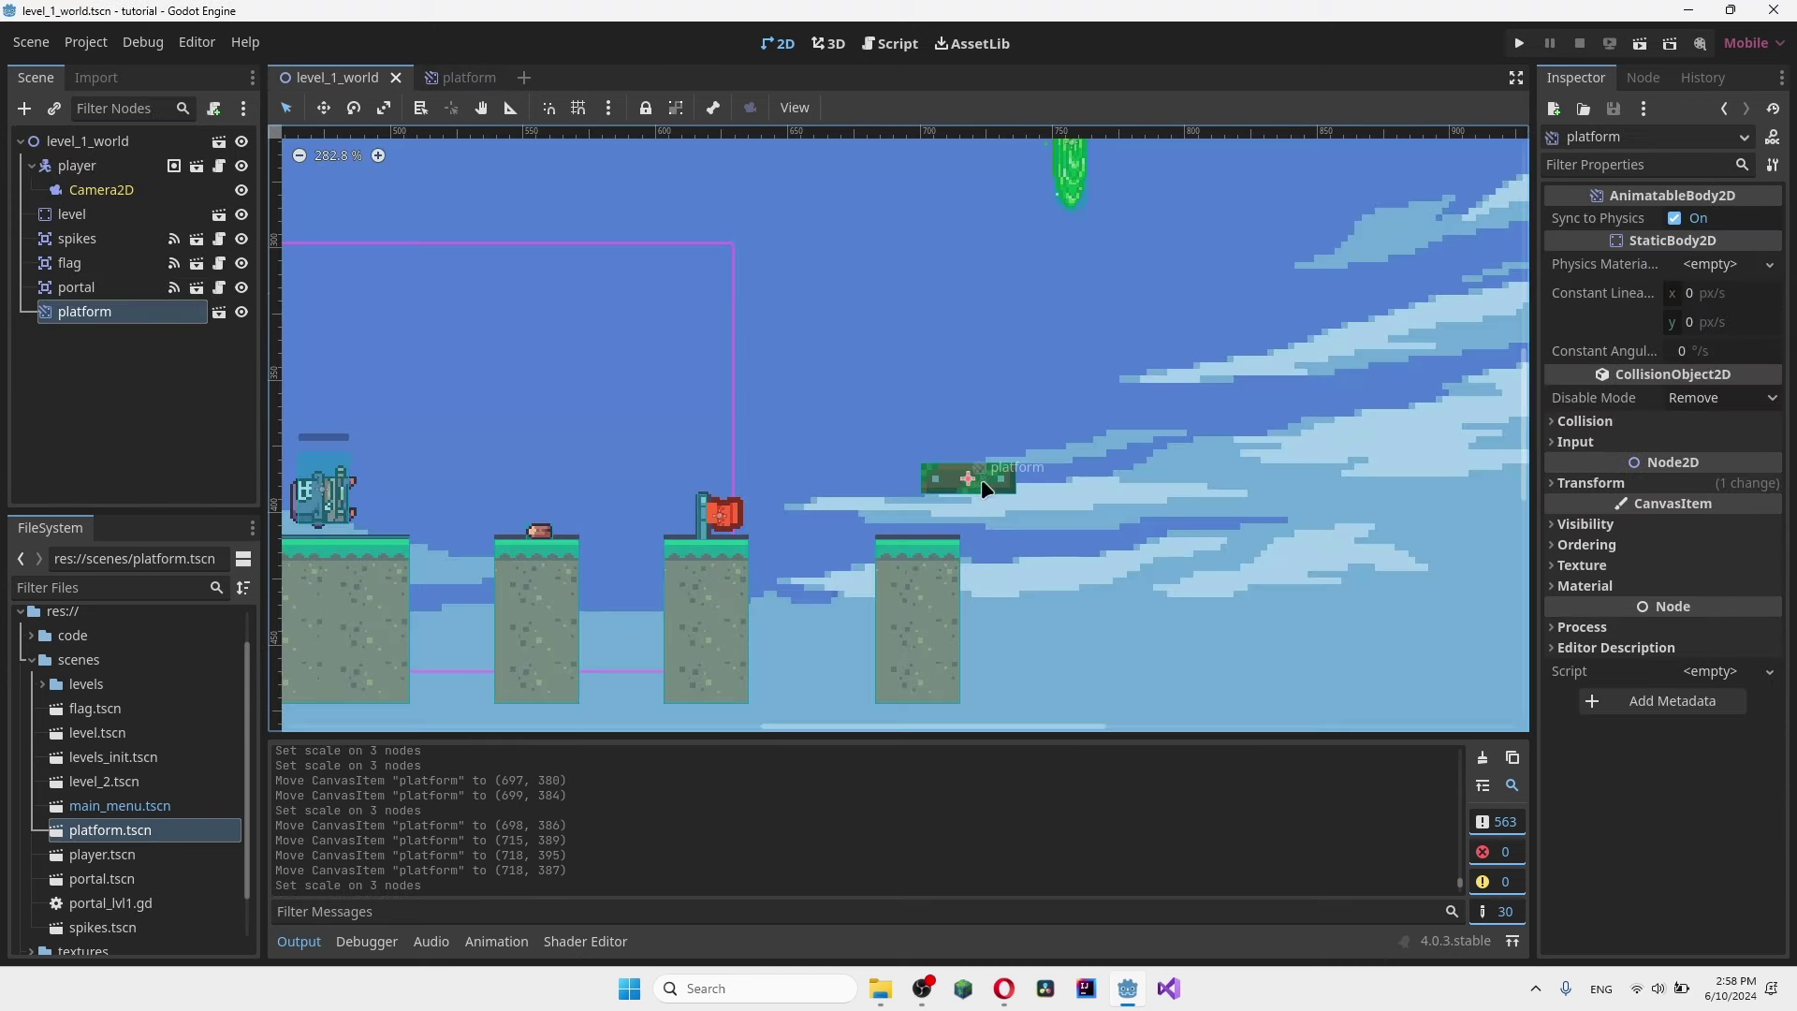
- Reposition the enlarged platform instance in level_1_world to (723, 383)
{"action": "left_click_drag", "start_coordinate": [981, 479], "coordinate": [994, 469]}
{"action": "scroll", "coordinate": [999, 421], "scroll_direction": "down", "scroll_amount": 2}
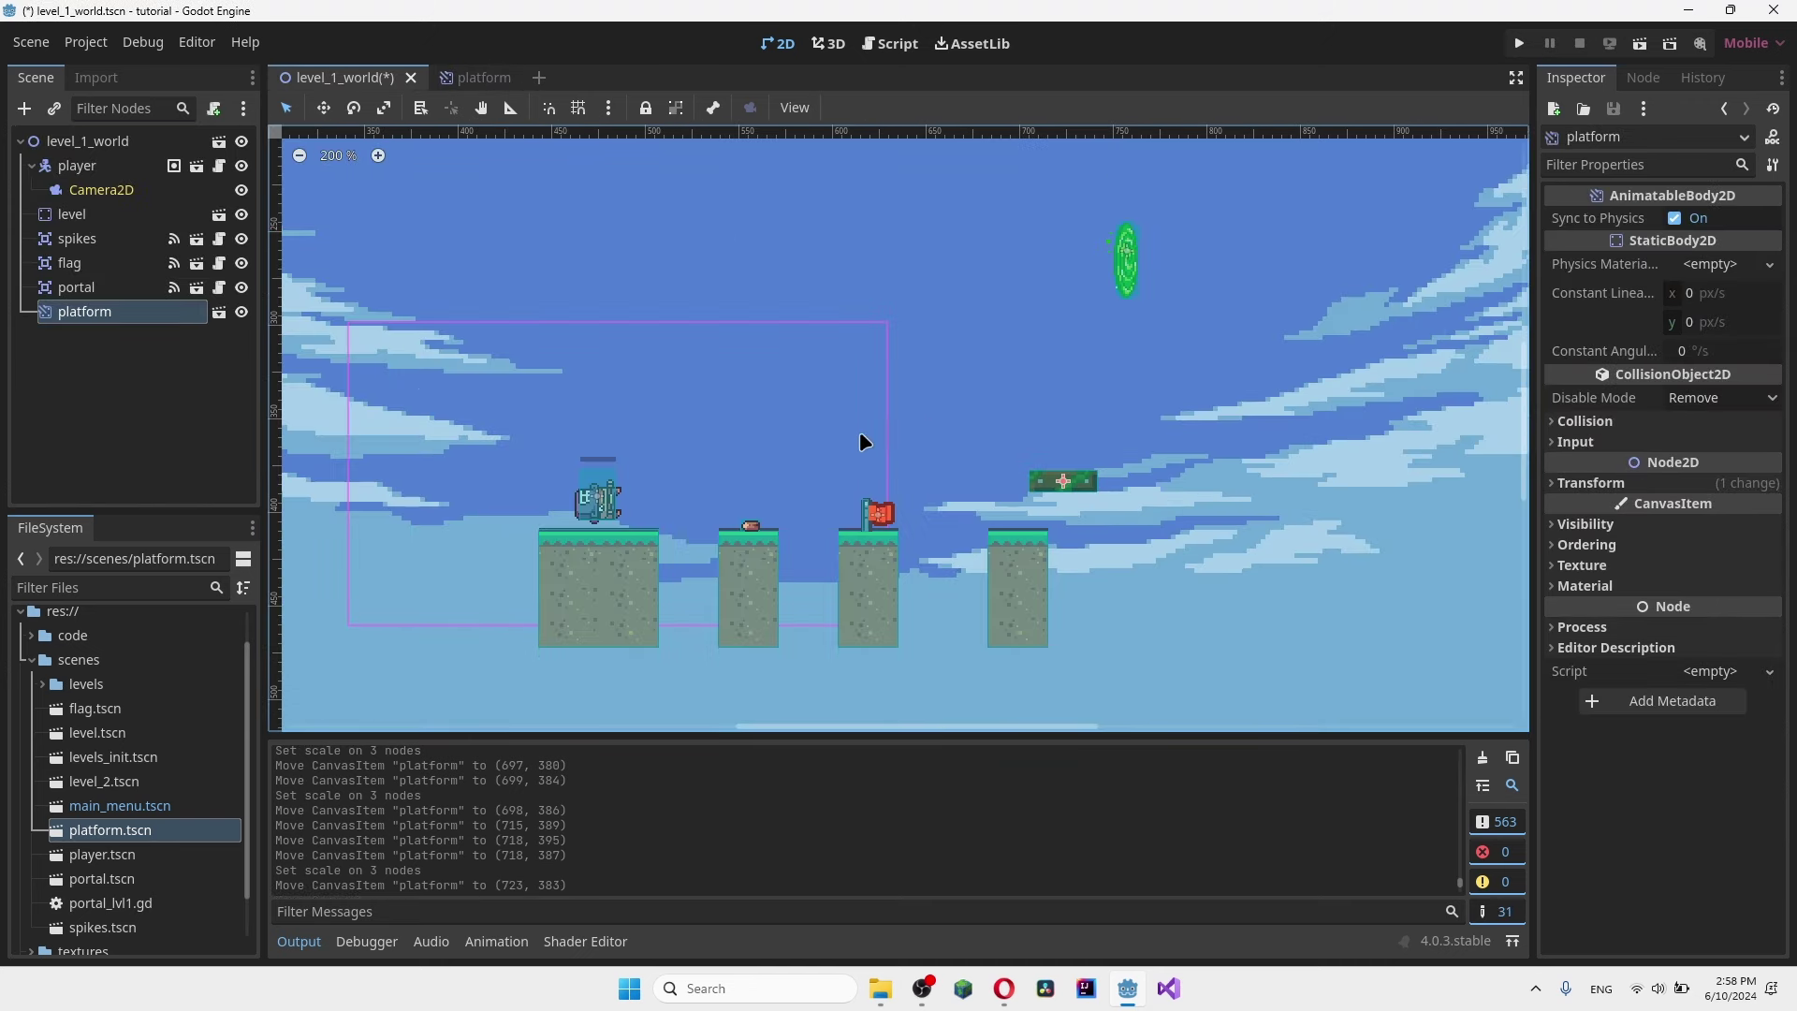
- Add an AnimationPlayer node as a child of the platform instance in level_1_world
{"action": "left_click", "coordinate": [26, 109]}
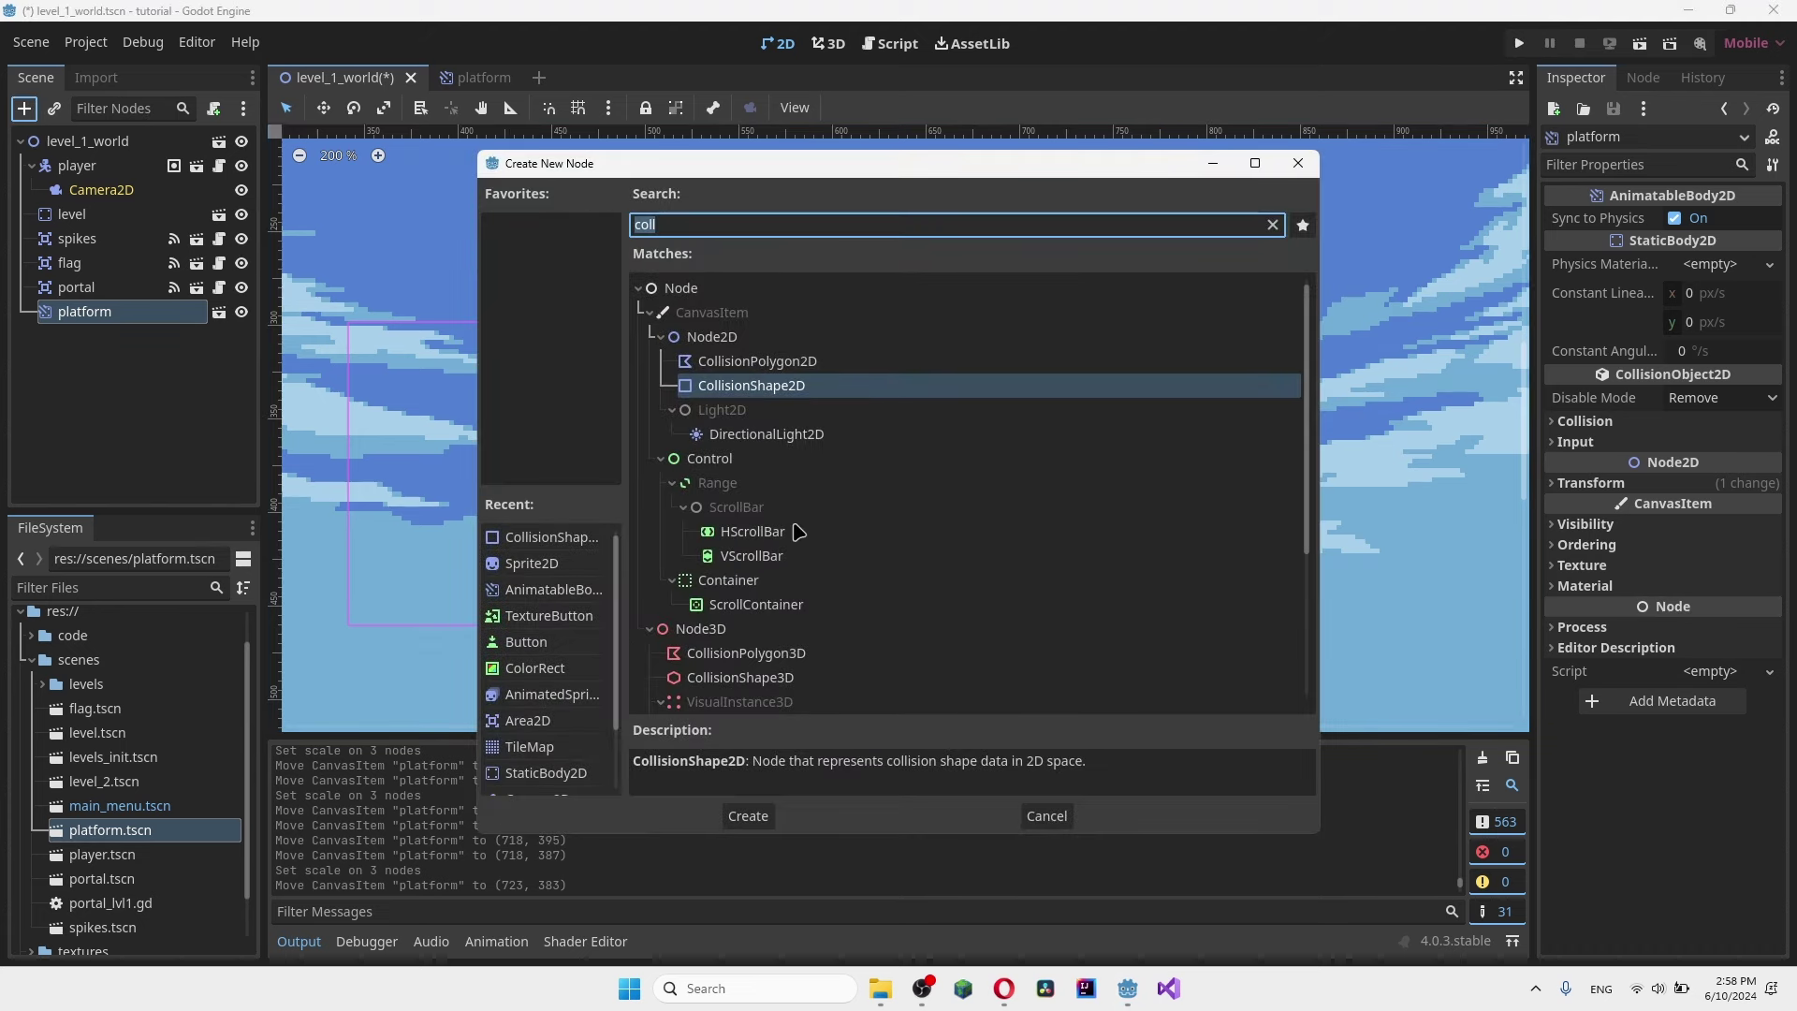
{"action": "type", "text": "anim"}
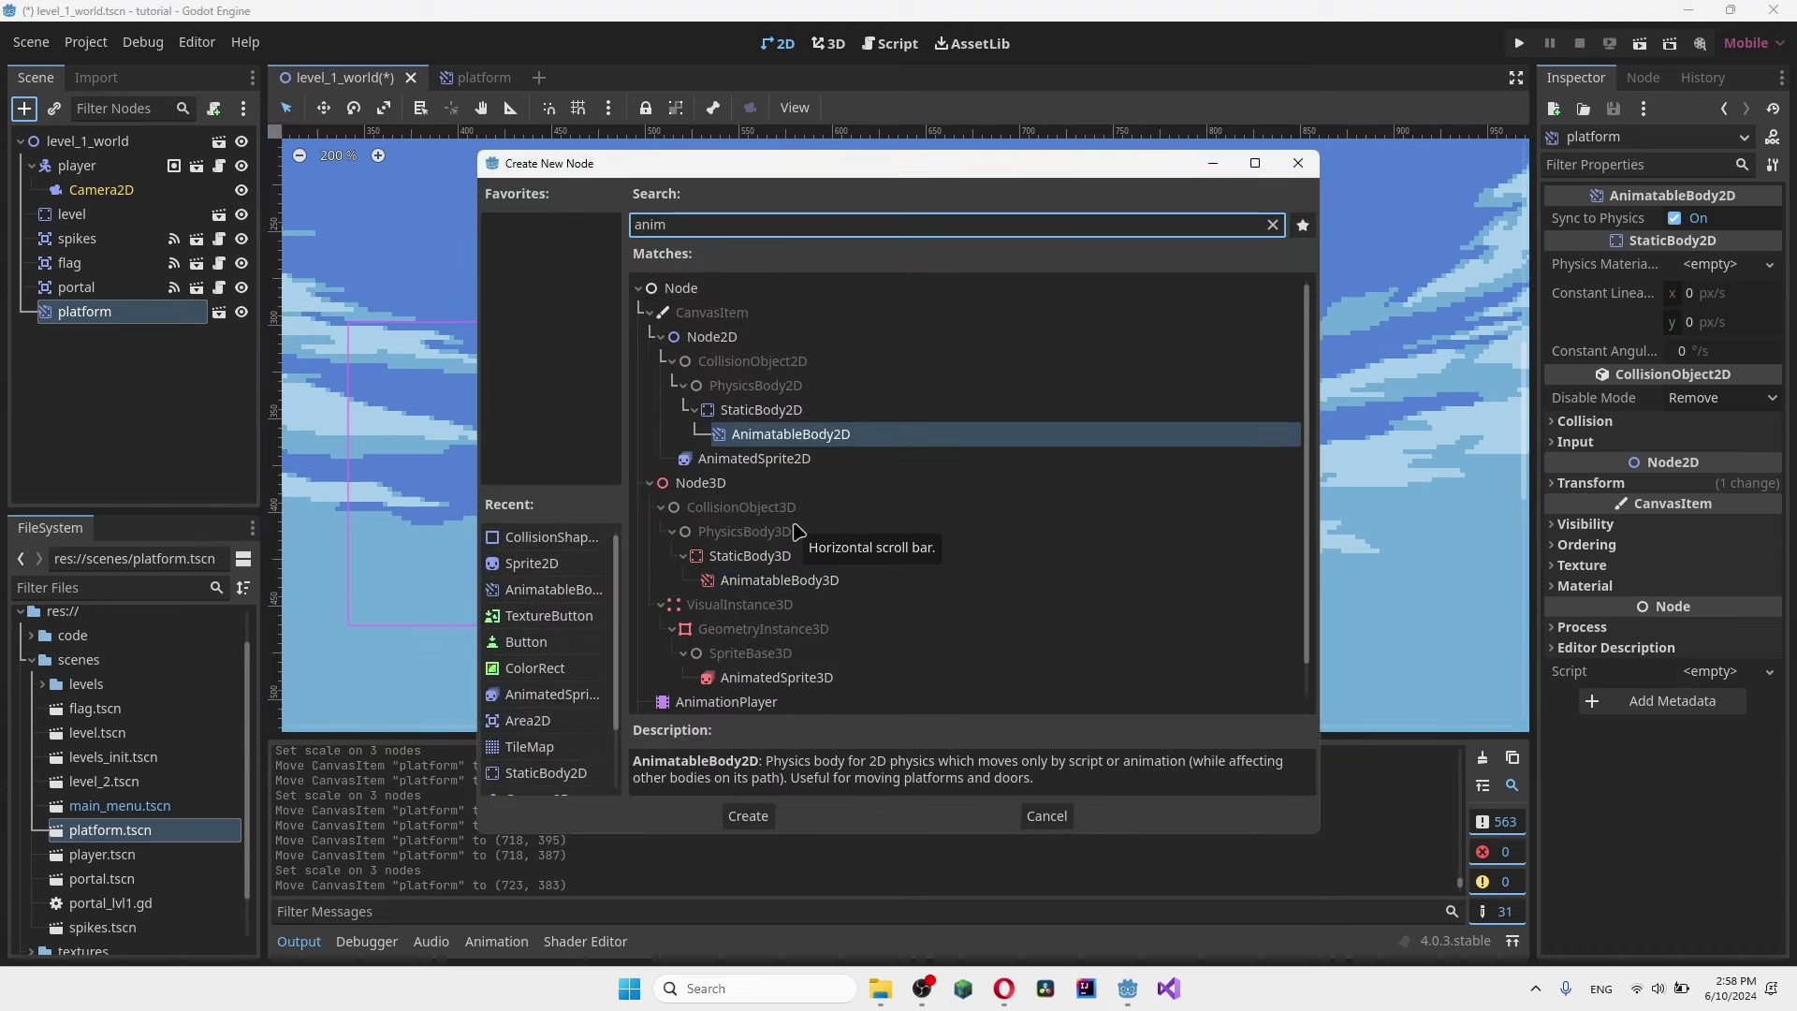
{"action": "type", "text": "tion"}
{"action": "left_click", "coordinate": [726, 316]}
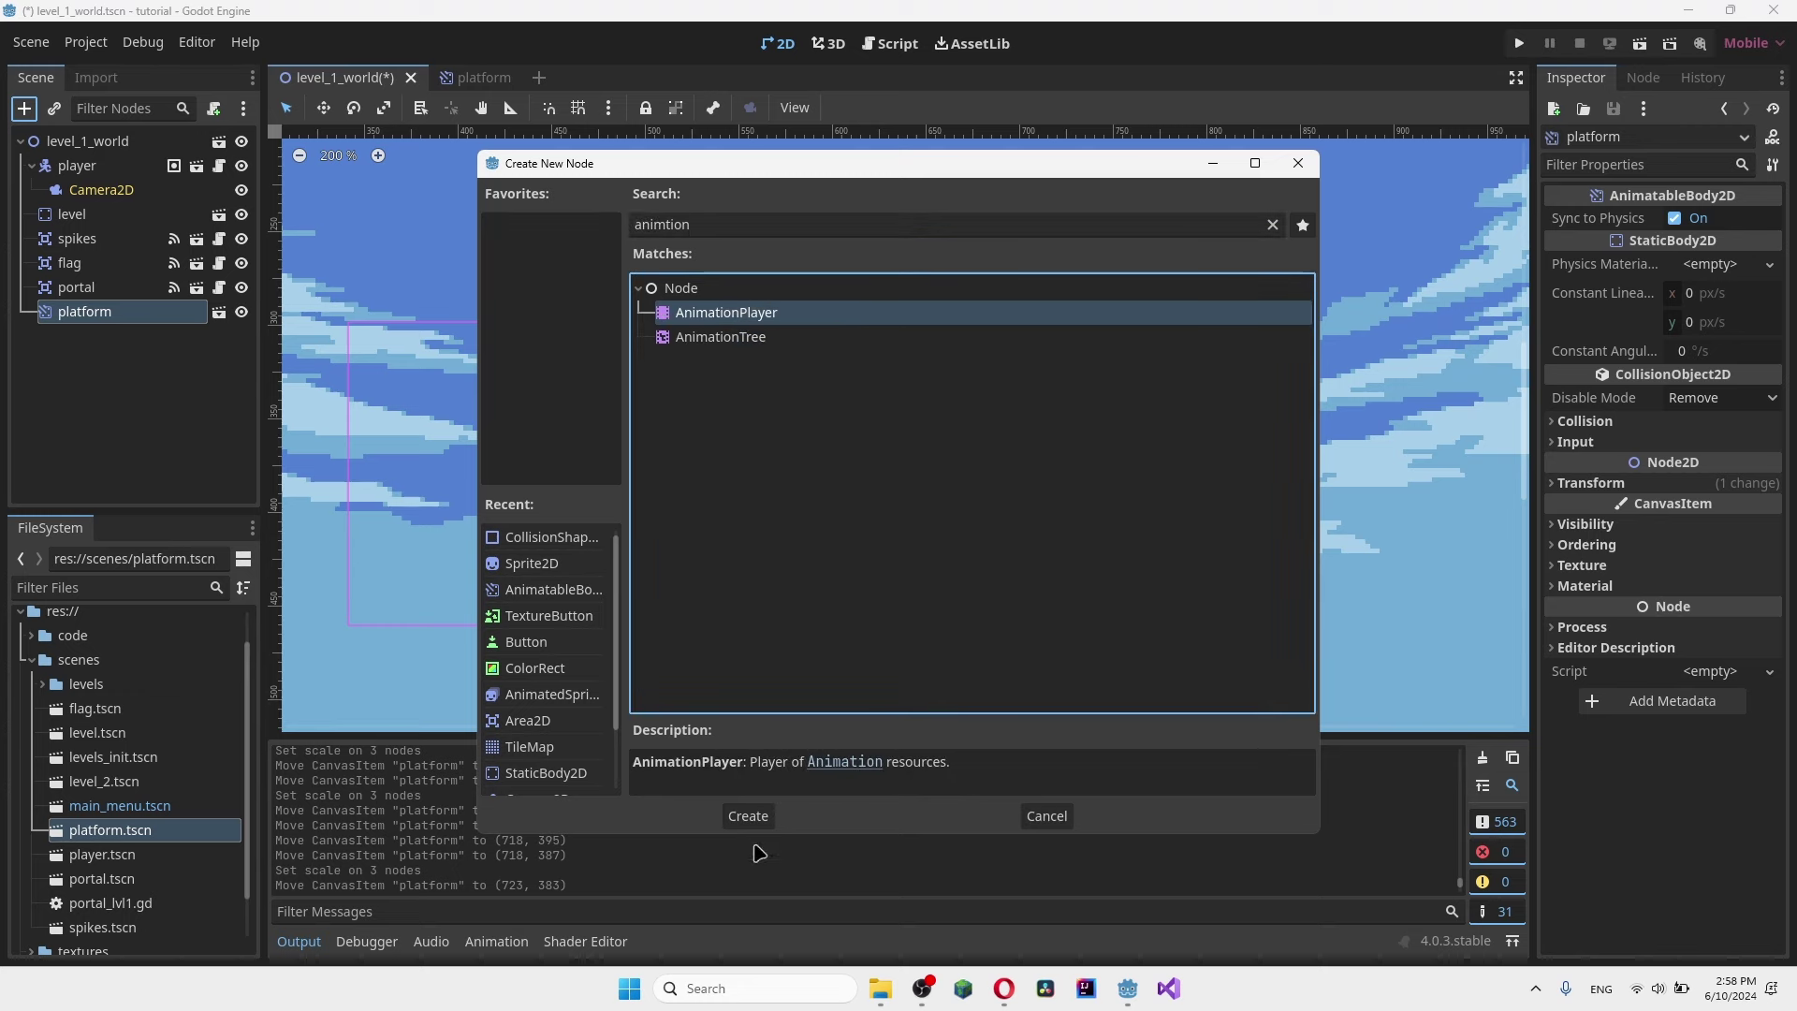
{"action": "left_click", "coordinate": [744, 815]}
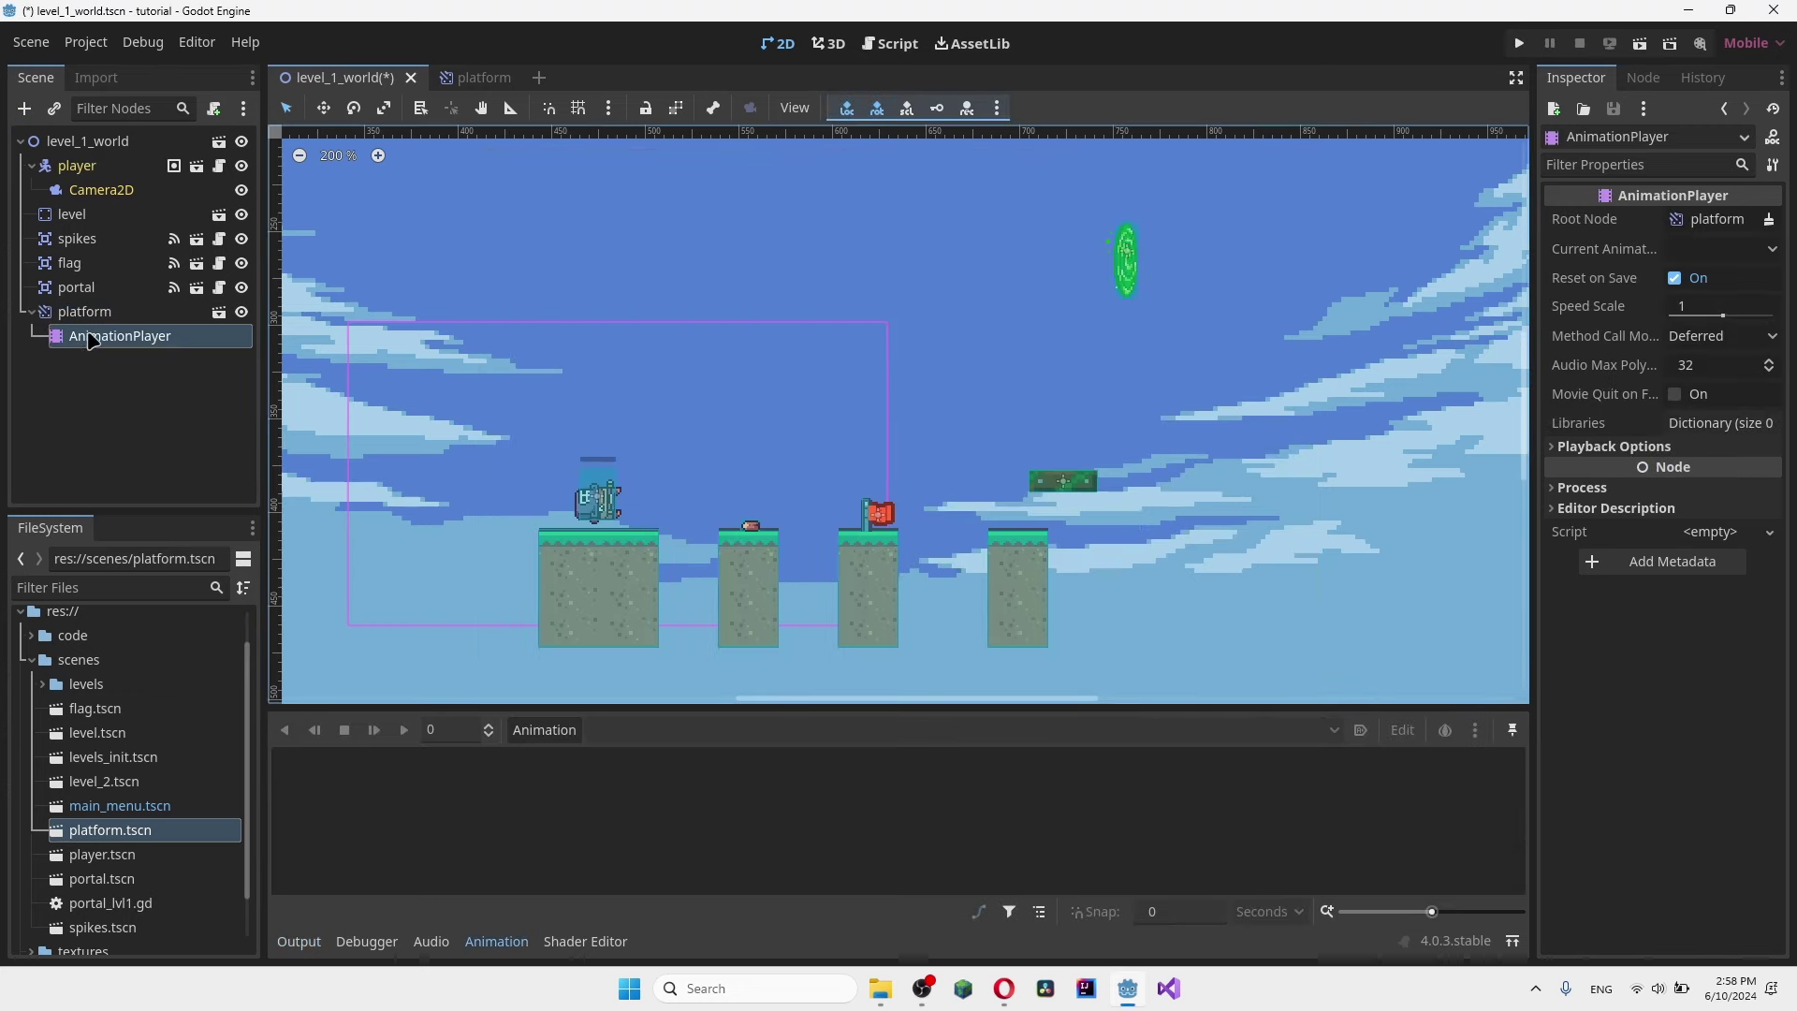
- Create a new animation named "up" in the platform's AnimationPlayer
{"action": "left_click", "coordinate": [559, 733]}
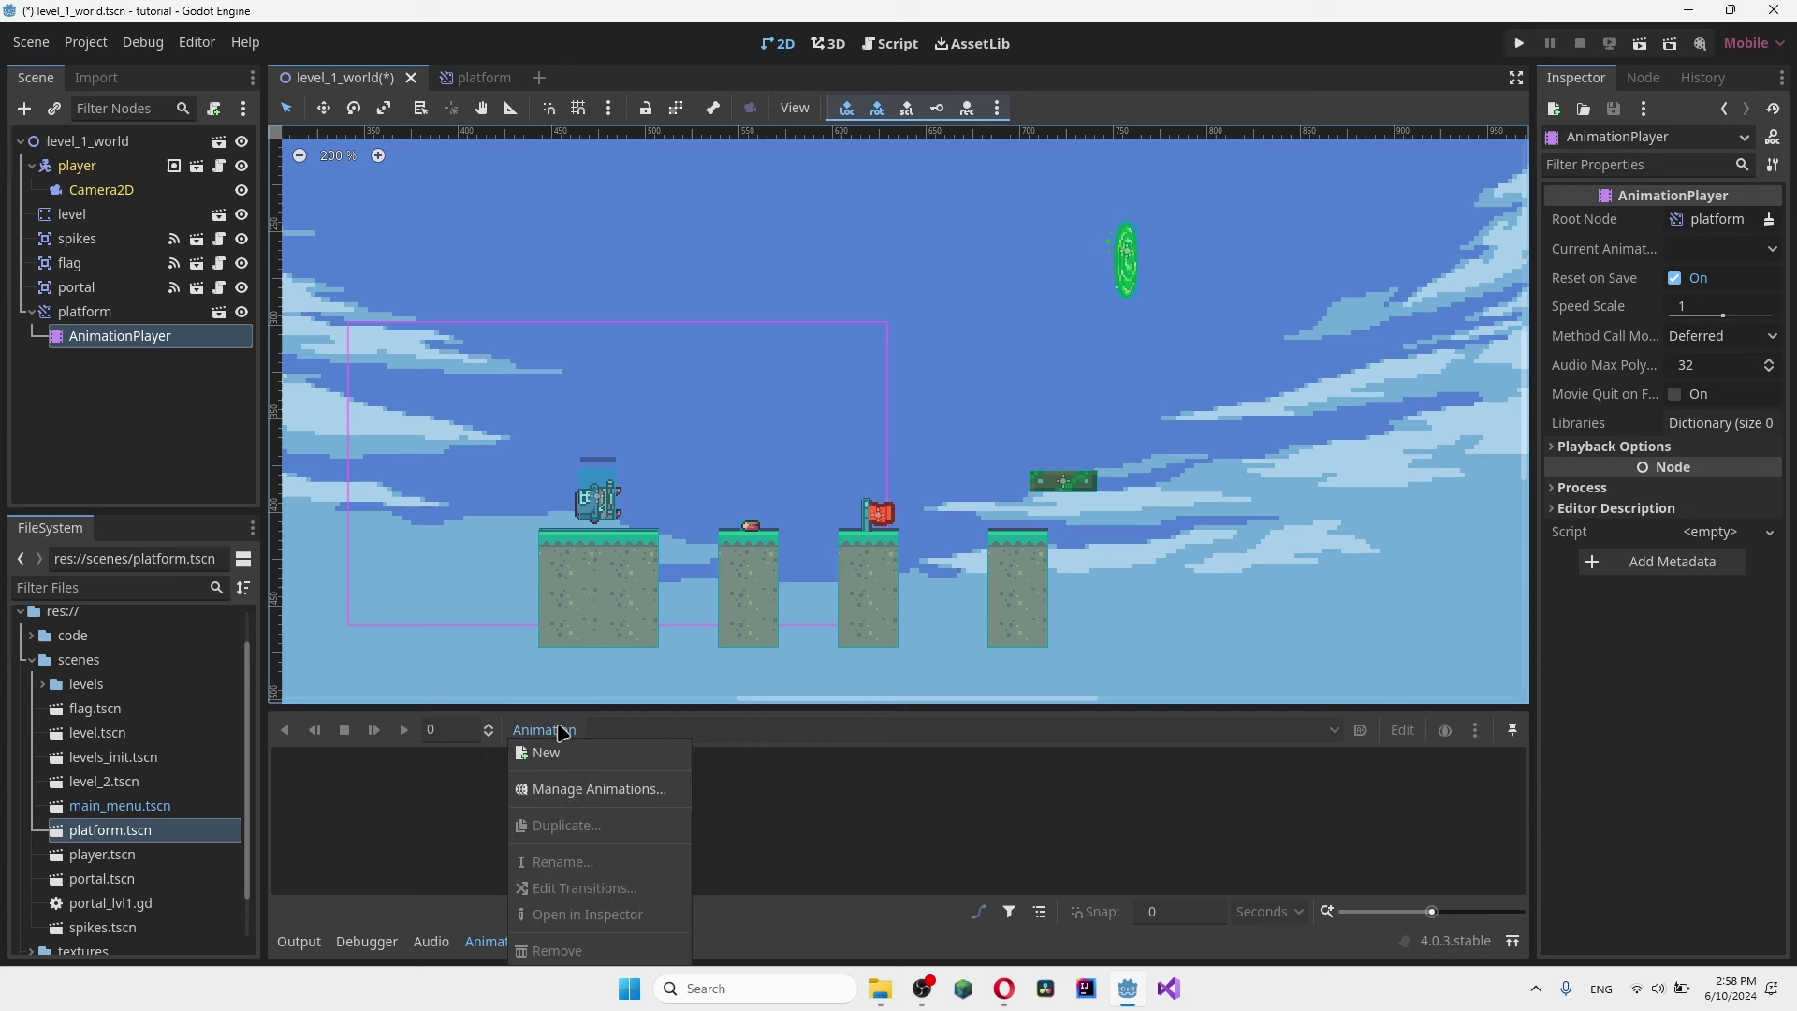
{"action": "left_click", "coordinate": [615, 758]}
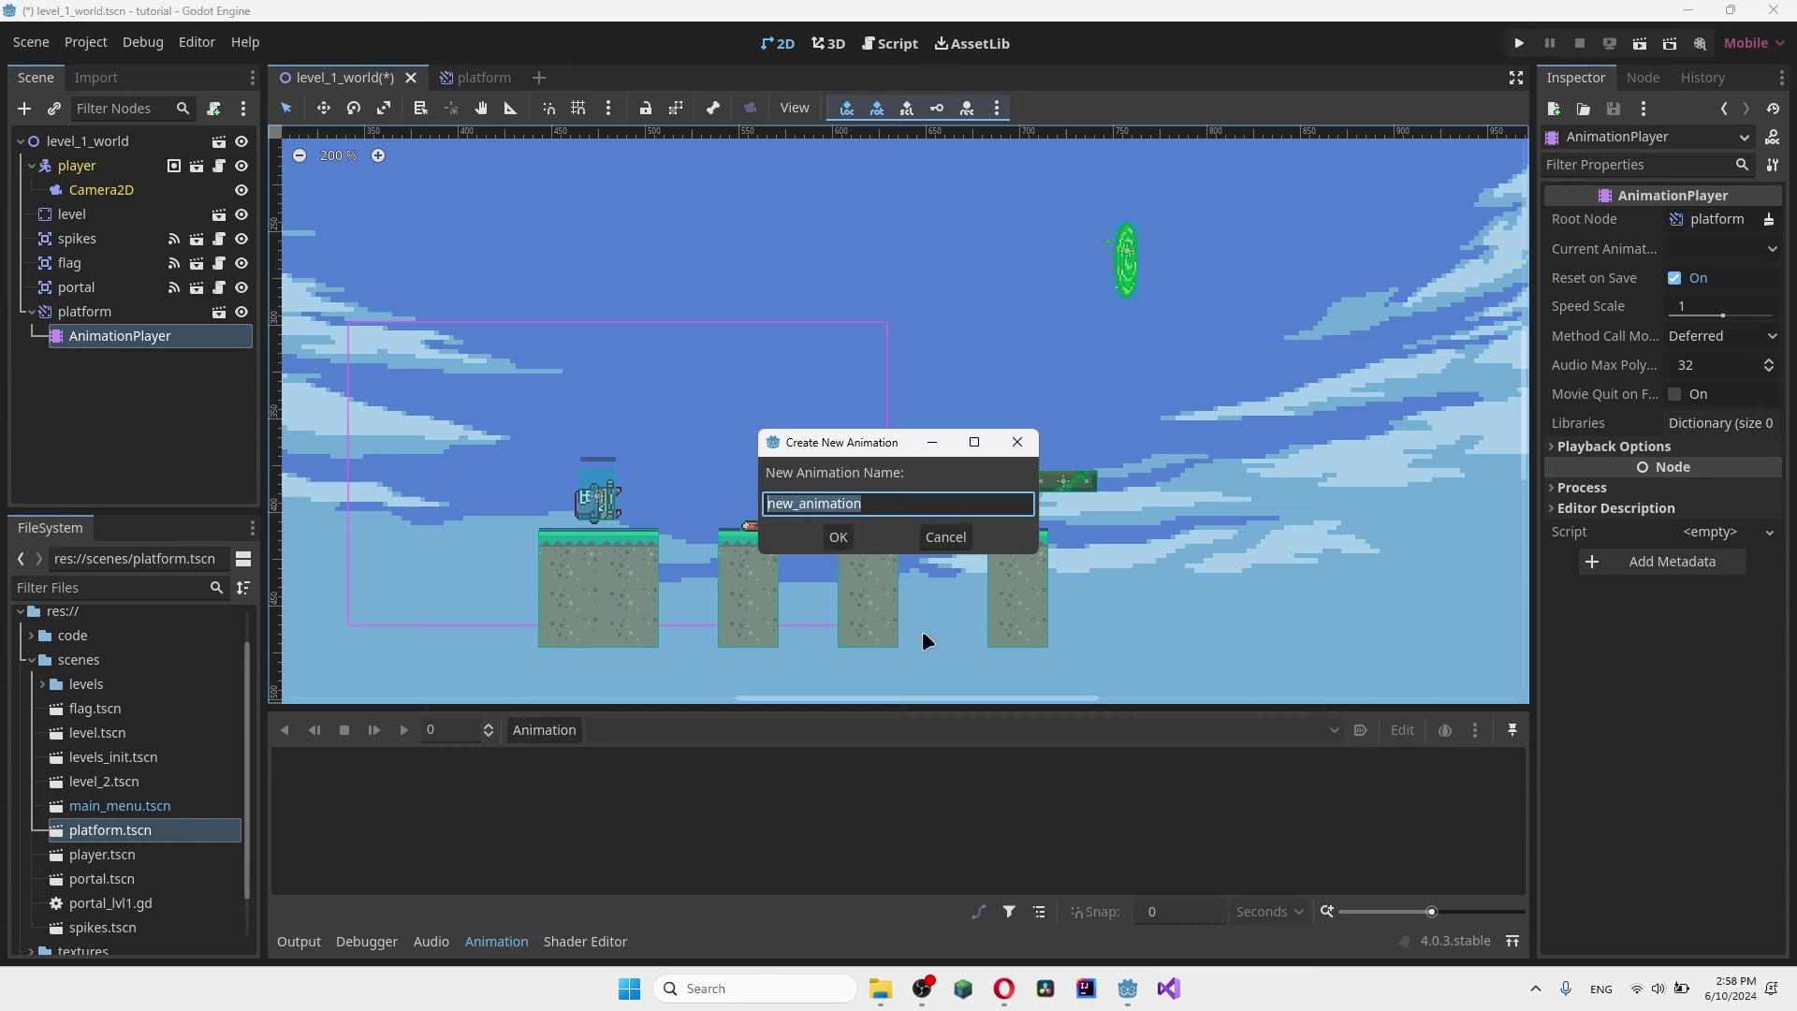
{"action": "type", "text": "up"}
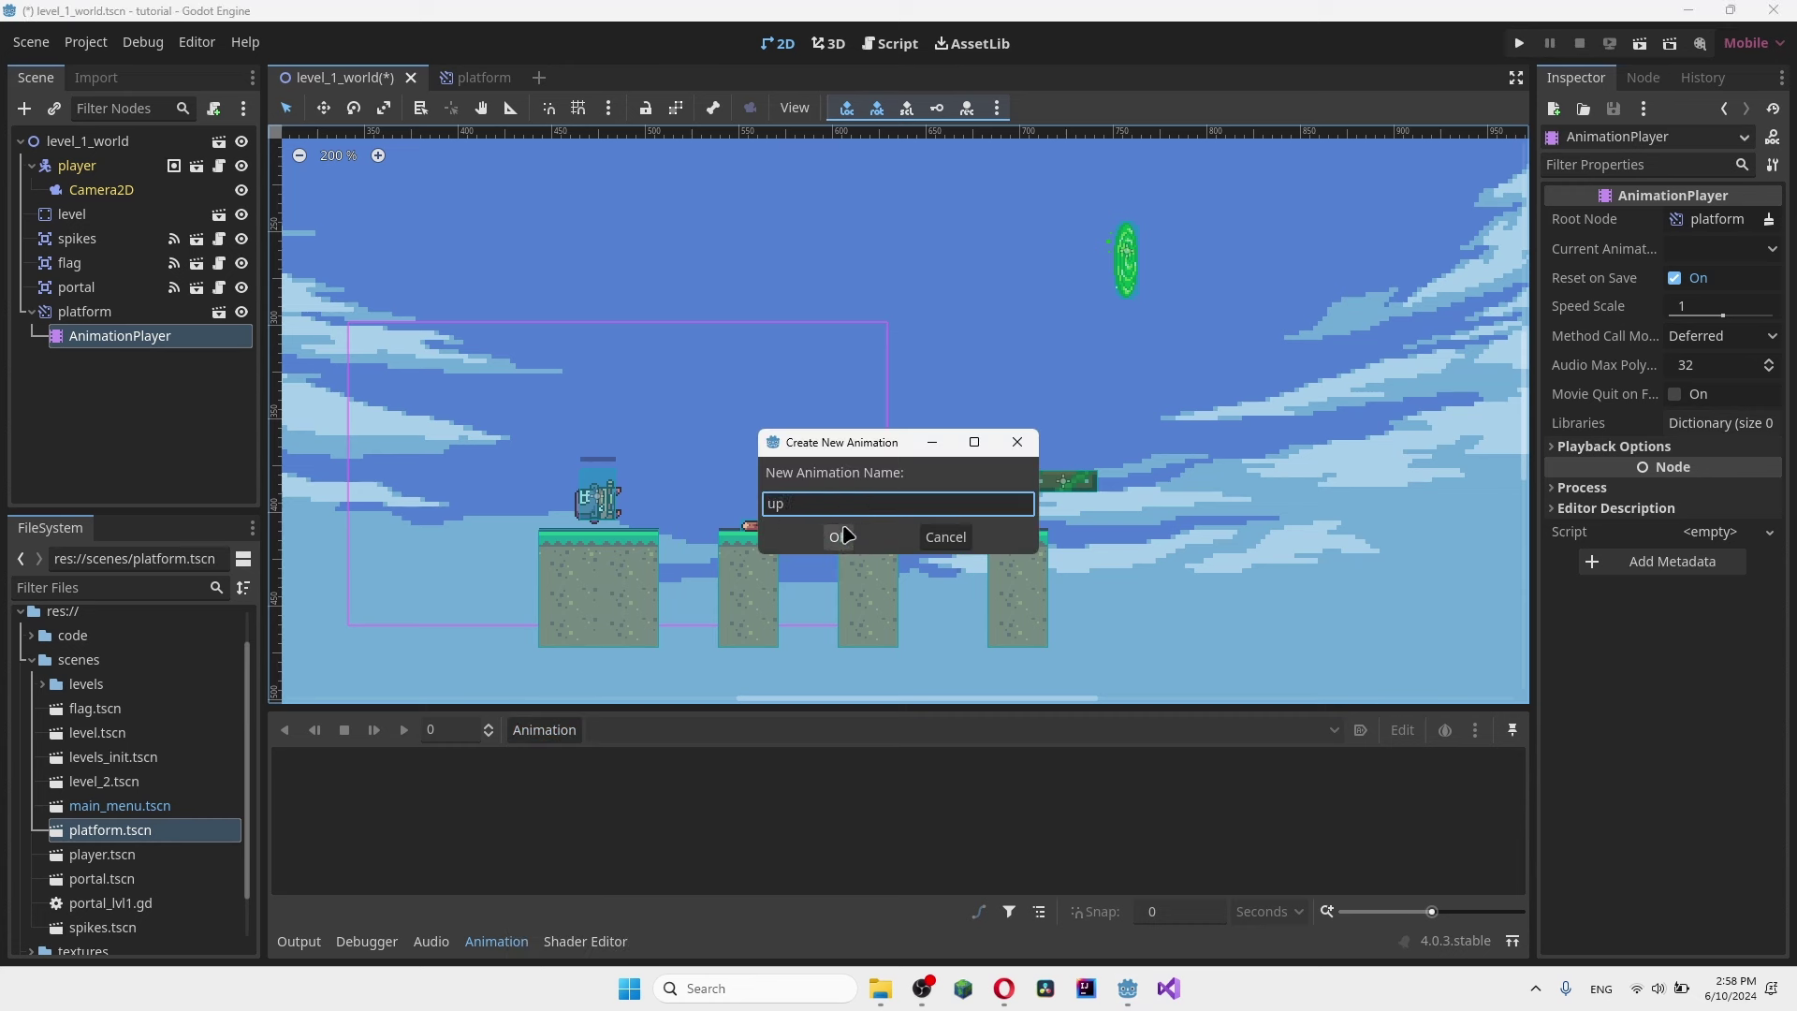
{"action": "left_click", "coordinate": [838, 538]}
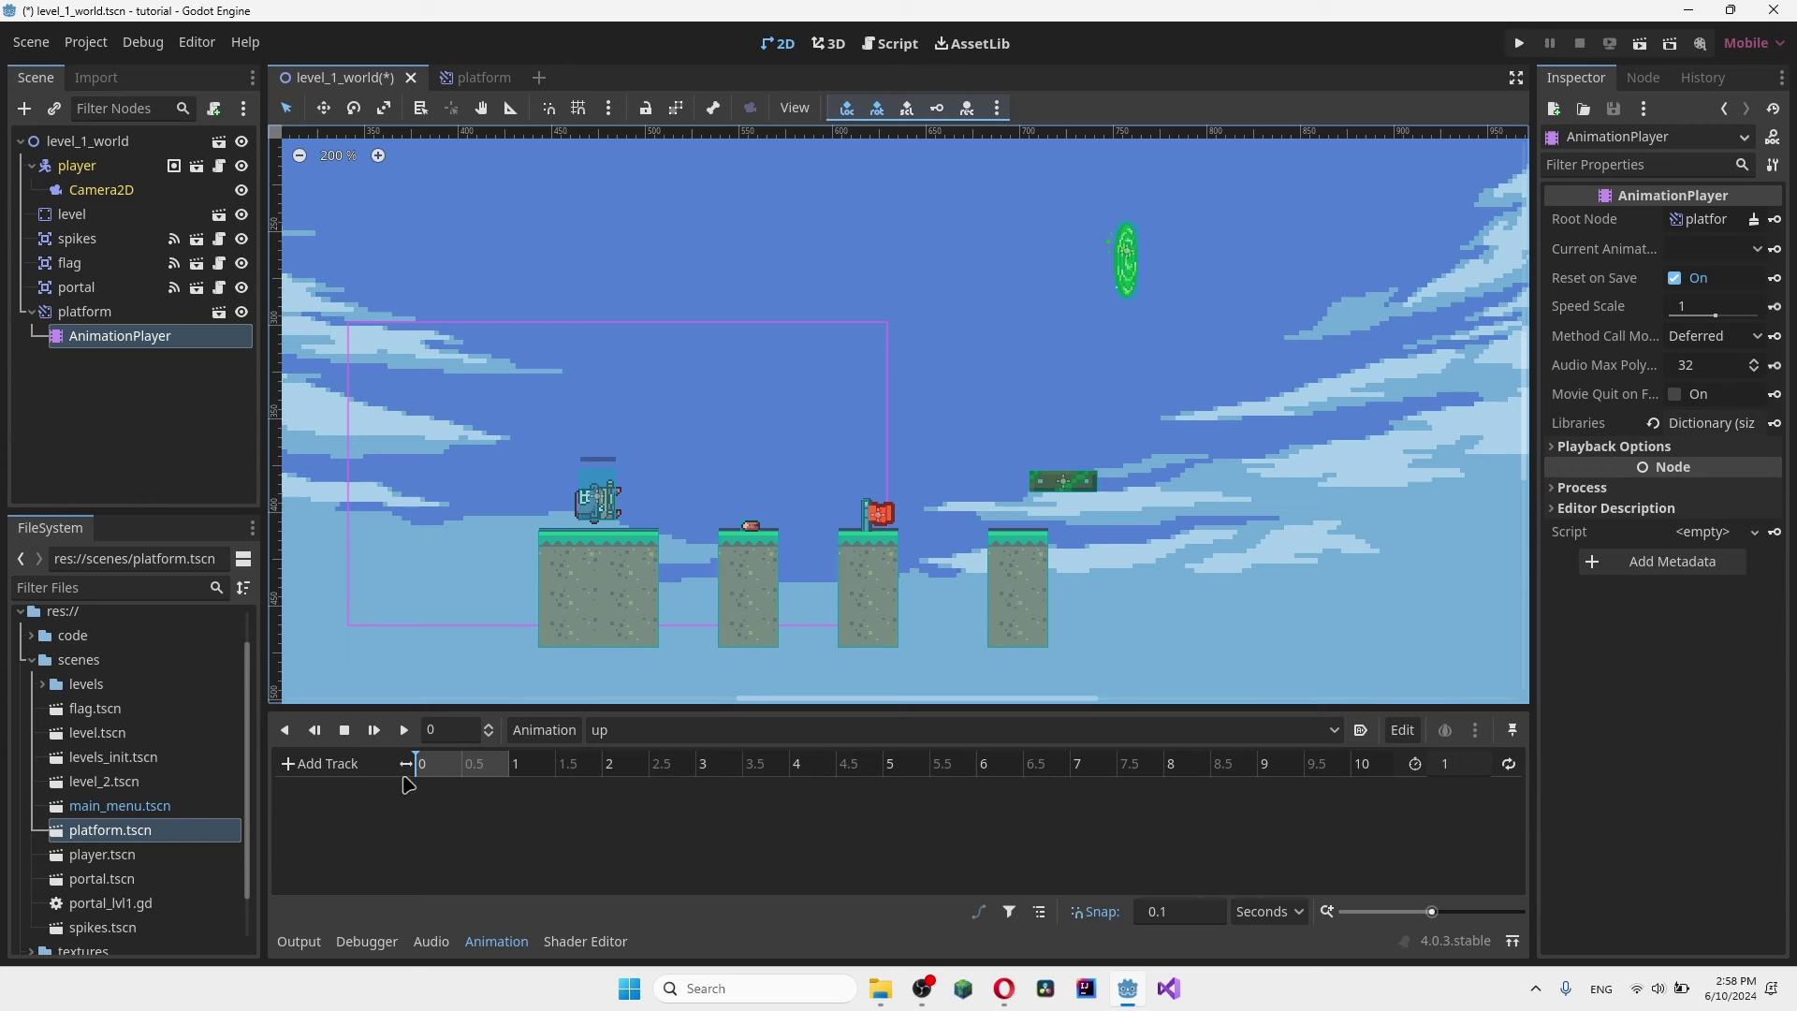
{"action": "left_click", "coordinate": [465, 764]}
{"action": "left_click_drag", "start_coordinate": [514, 773], "coordinate": [399, 773]}
{"action": "left_click", "coordinate": [78, 285]}
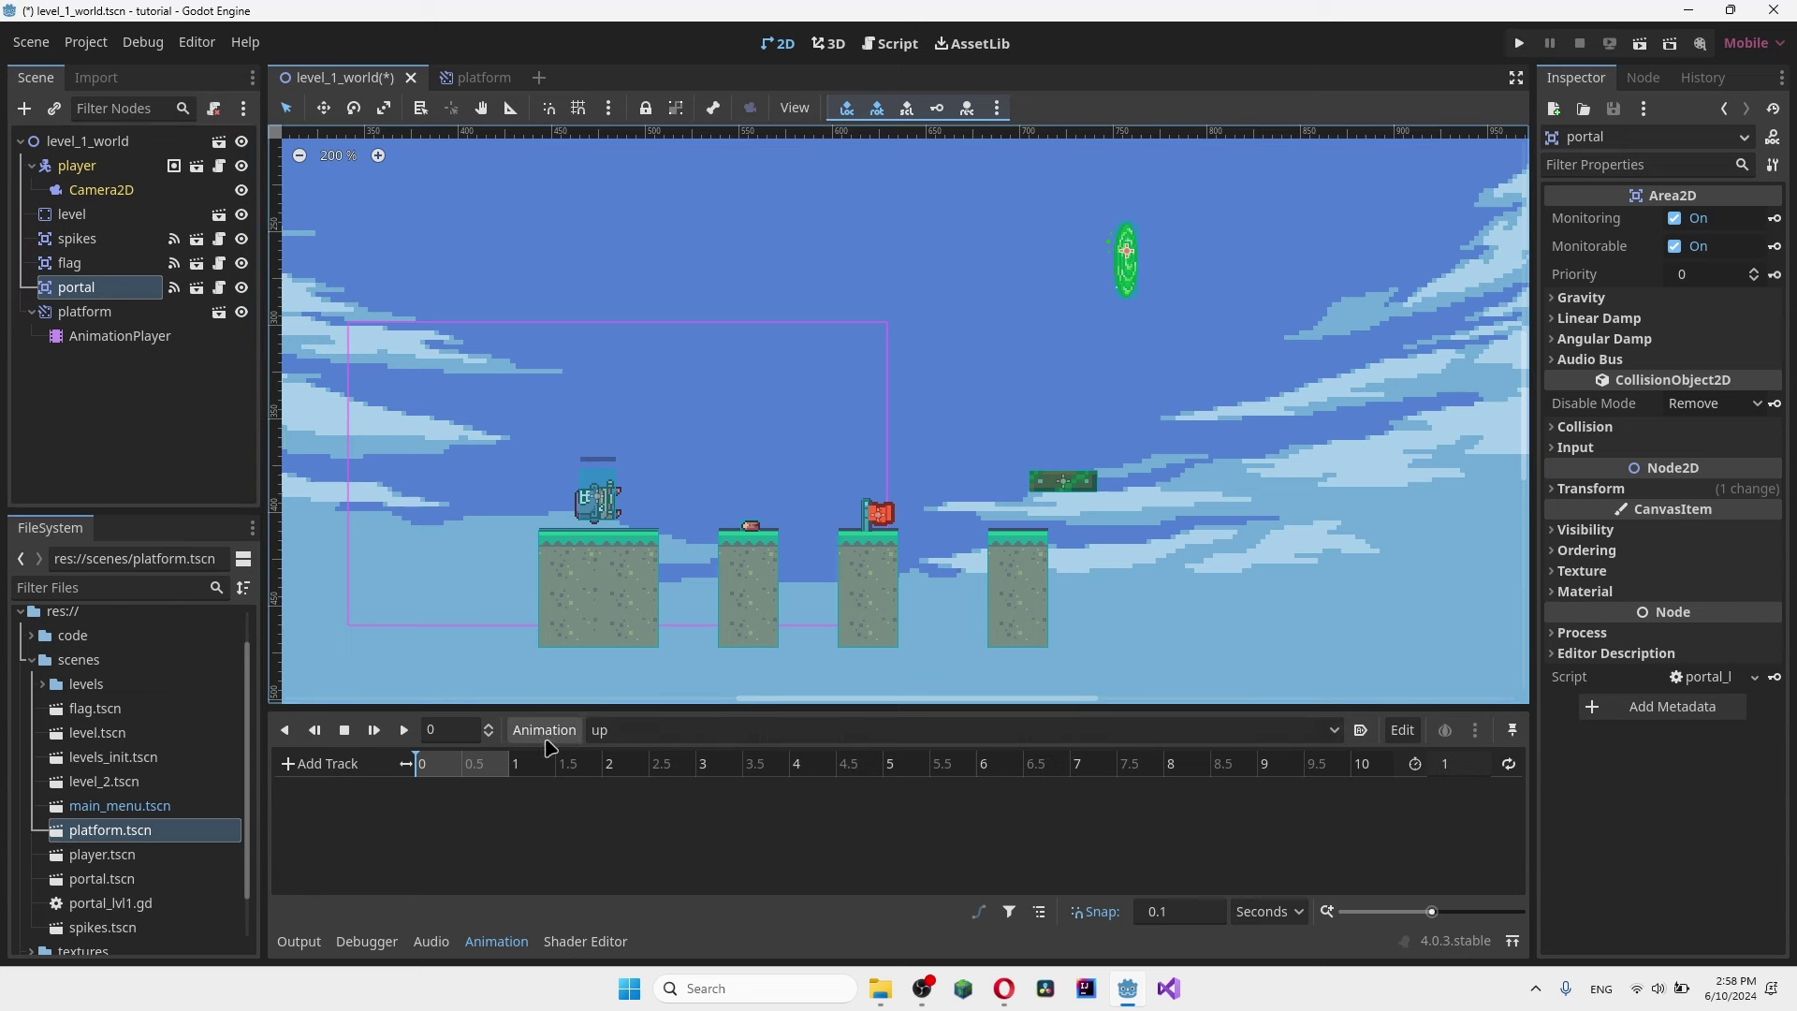
{"action": "double_click", "coordinate": [101, 338]}
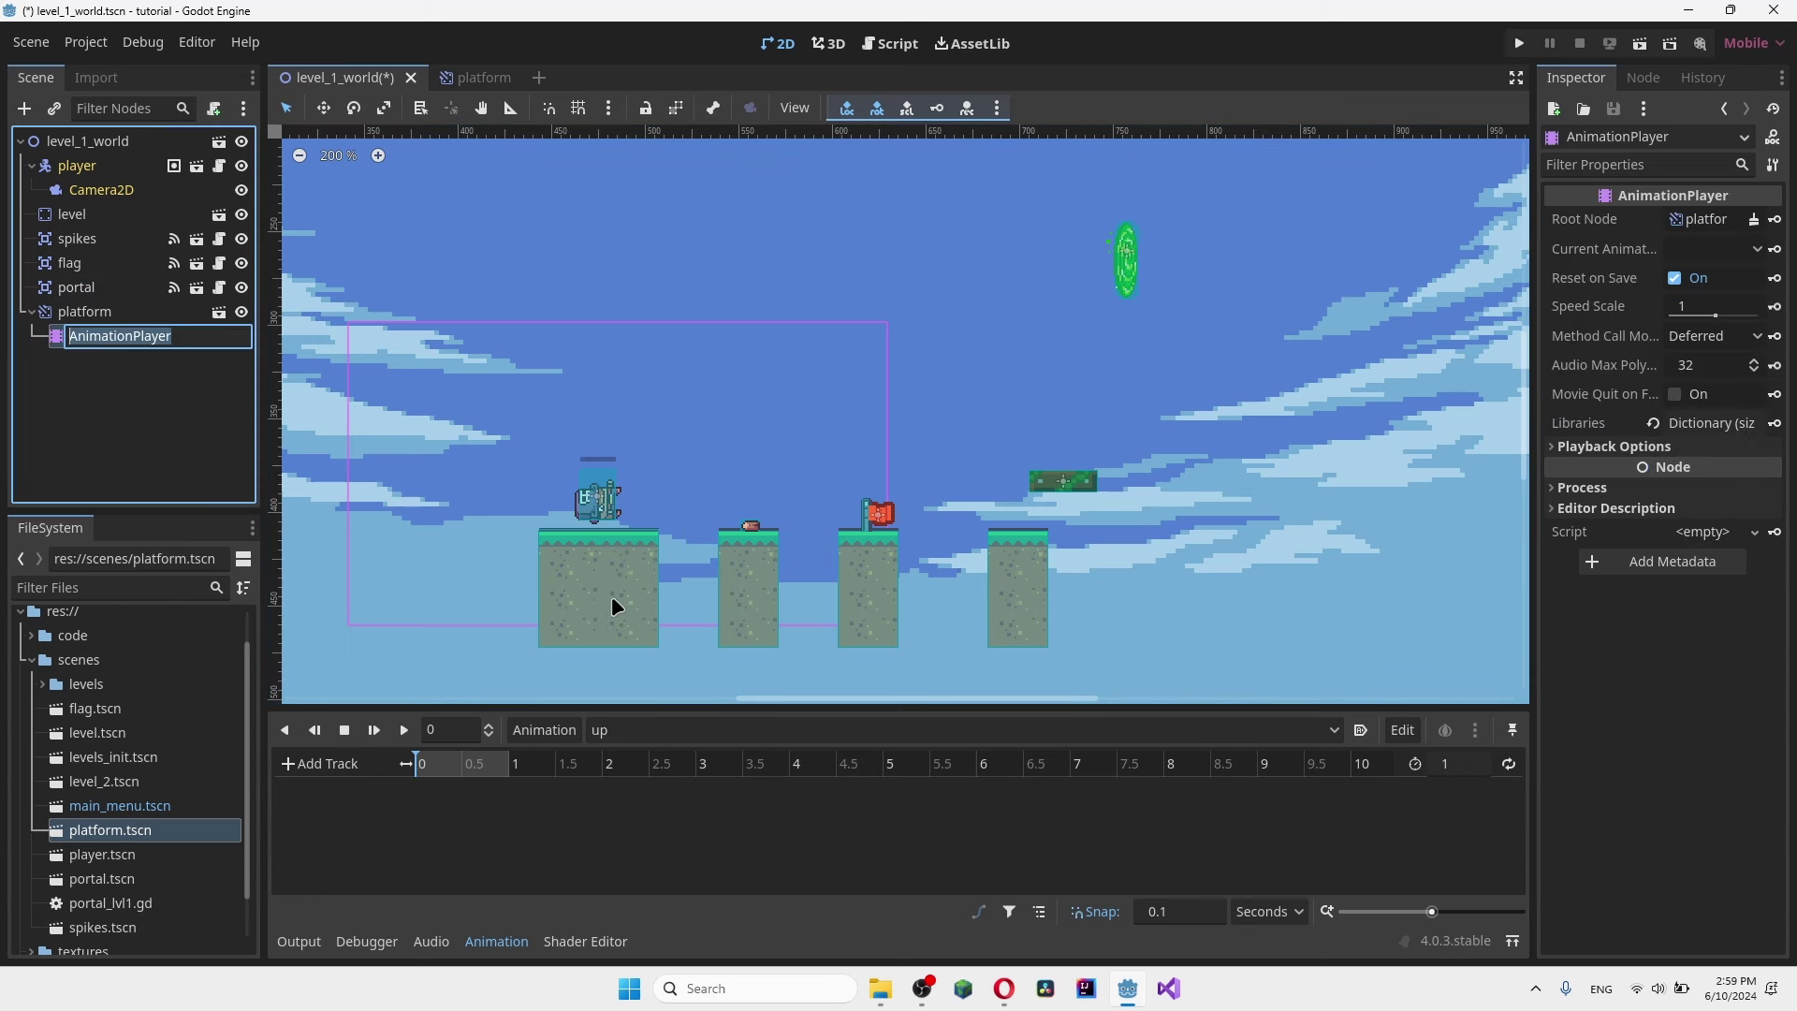
{"action": "left_click", "coordinate": [145, 404]}
- Key the platform's position at 0 seconds in the up animation, creating a new position track with a RESET track
{"action": "scroll", "coordinate": [1086, 482], "scroll_direction": "up", "scroll_amount": 1}
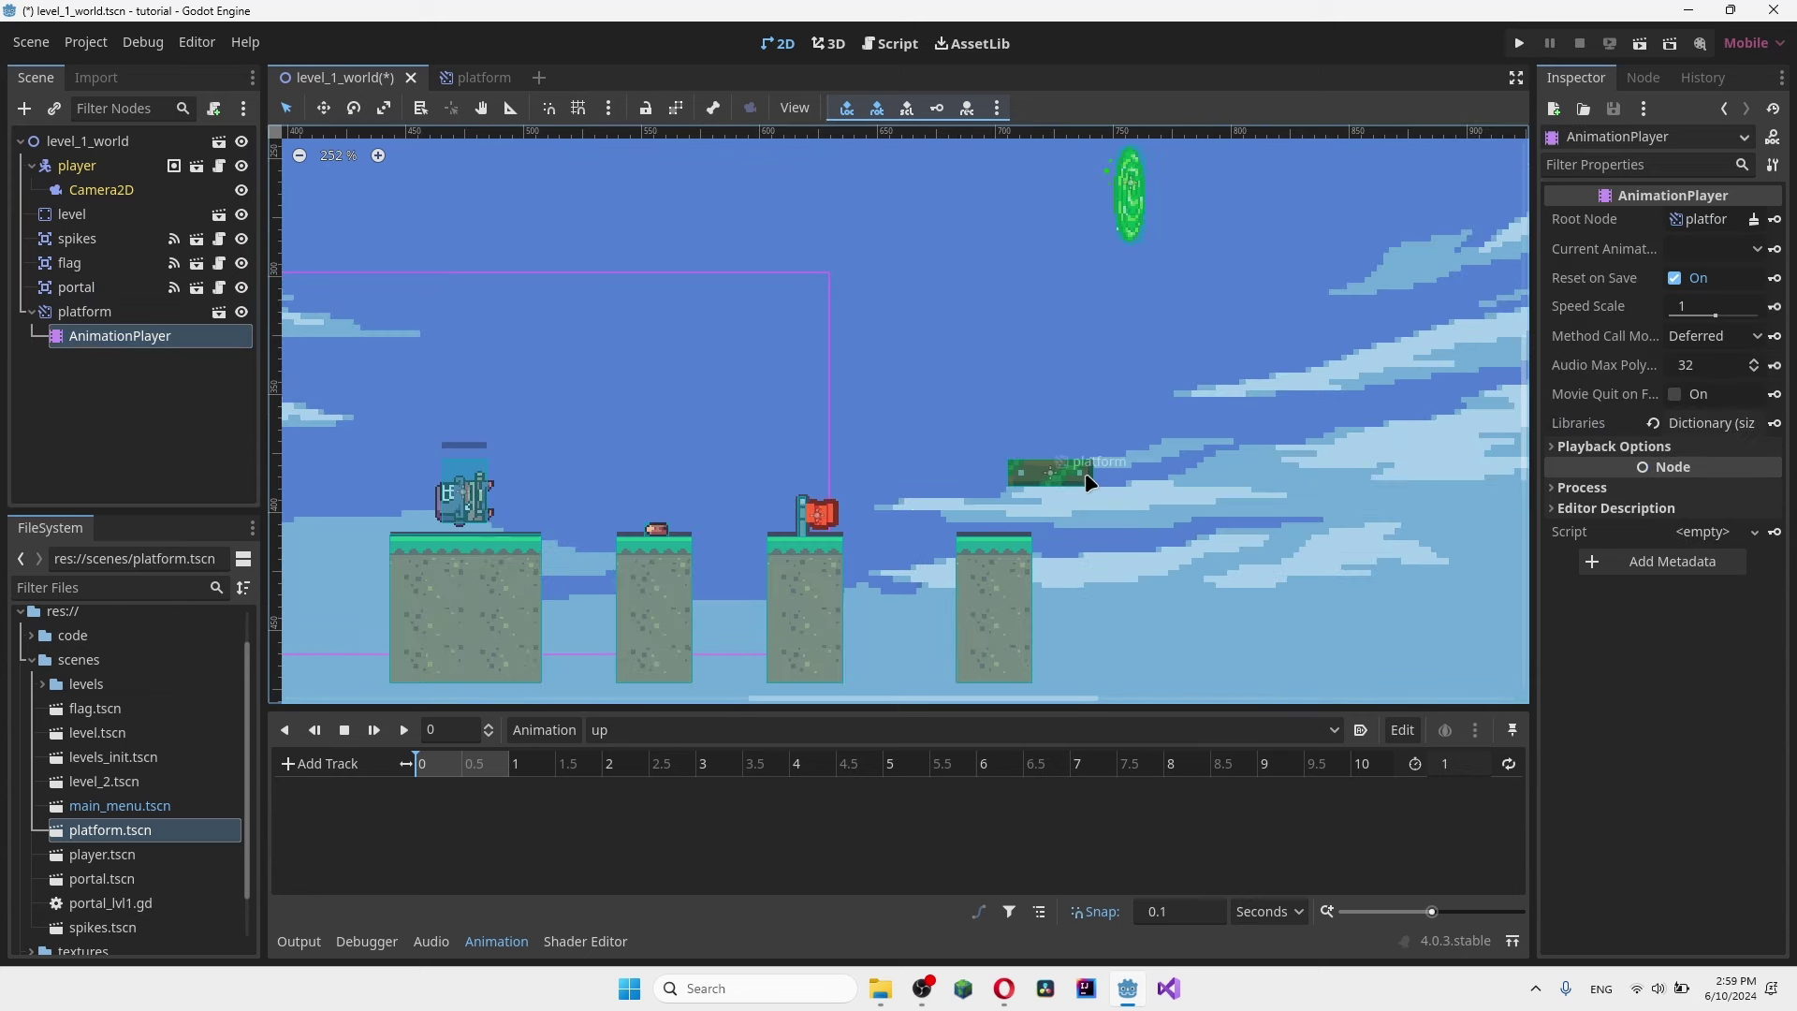
{"action": "left_click", "coordinate": [1076, 477]}
{"action": "scroll", "coordinate": [1170, 508], "scroll_direction": "up", "scroll_amount": 1}
{"action": "middle_click_drag", "start_coordinate": [1081, 515], "coordinate": [850, 517]}
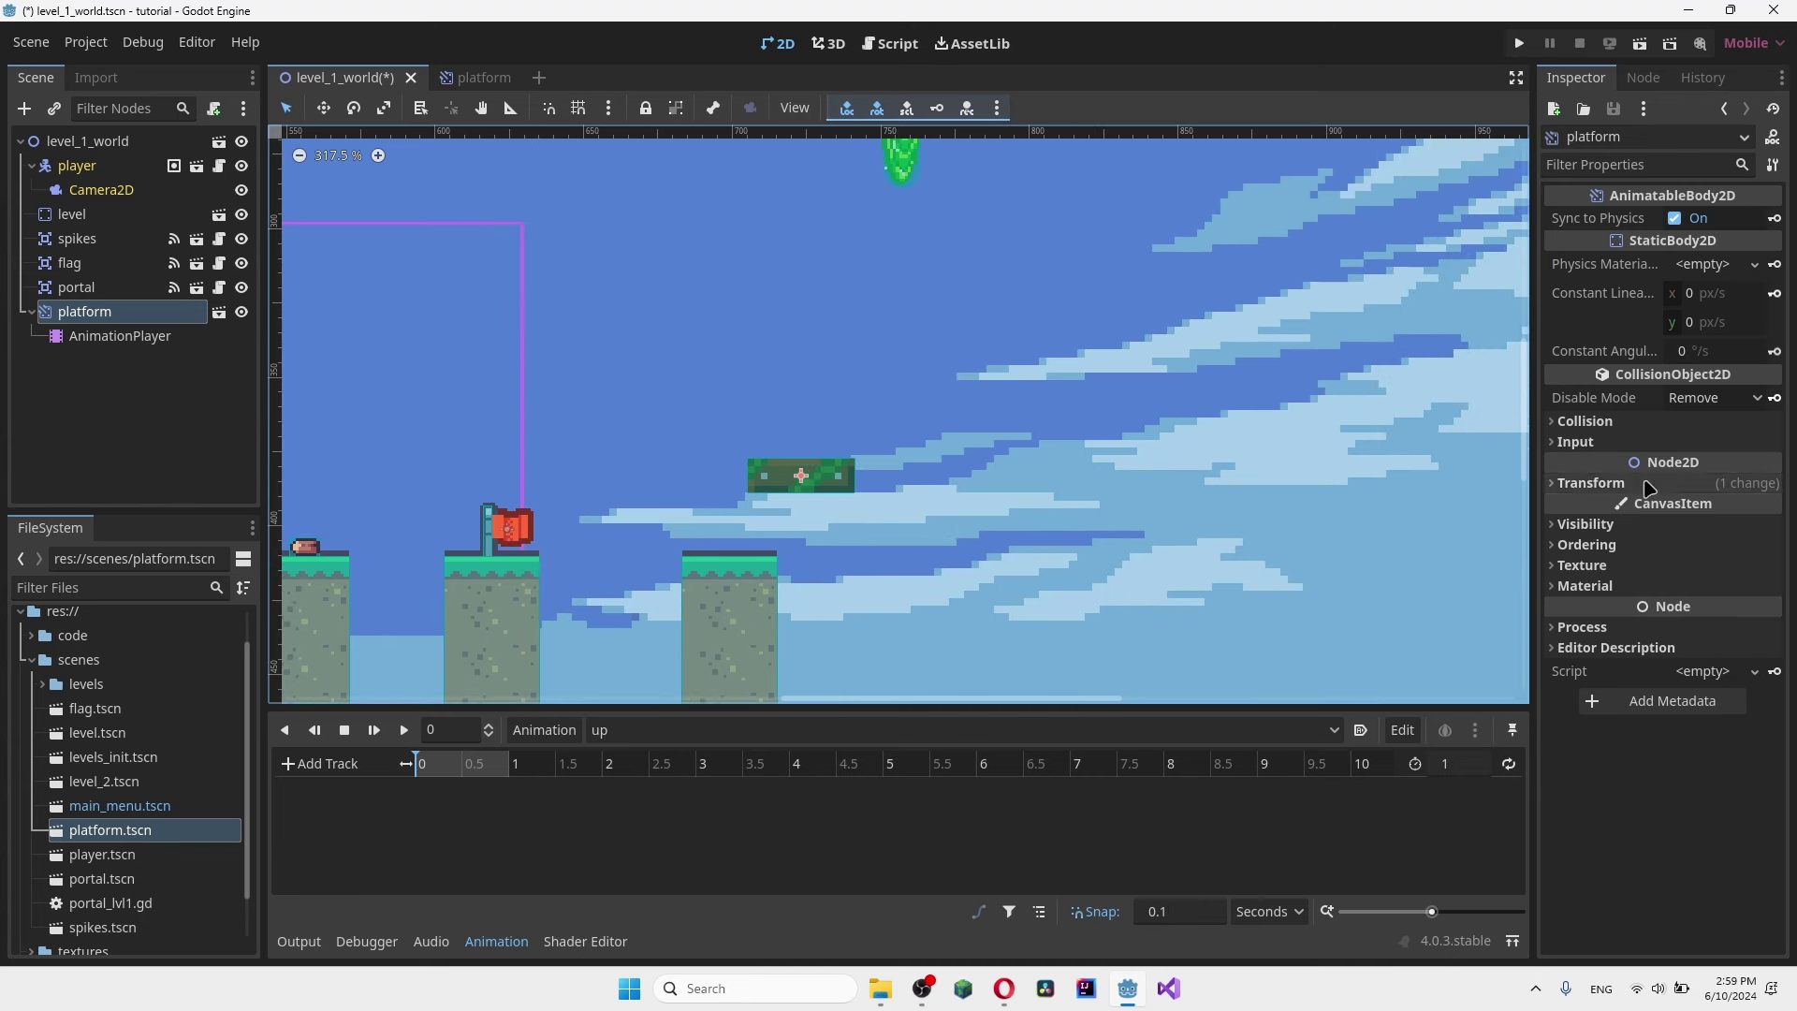
{"action": "left_click", "coordinate": [1599, 483]}
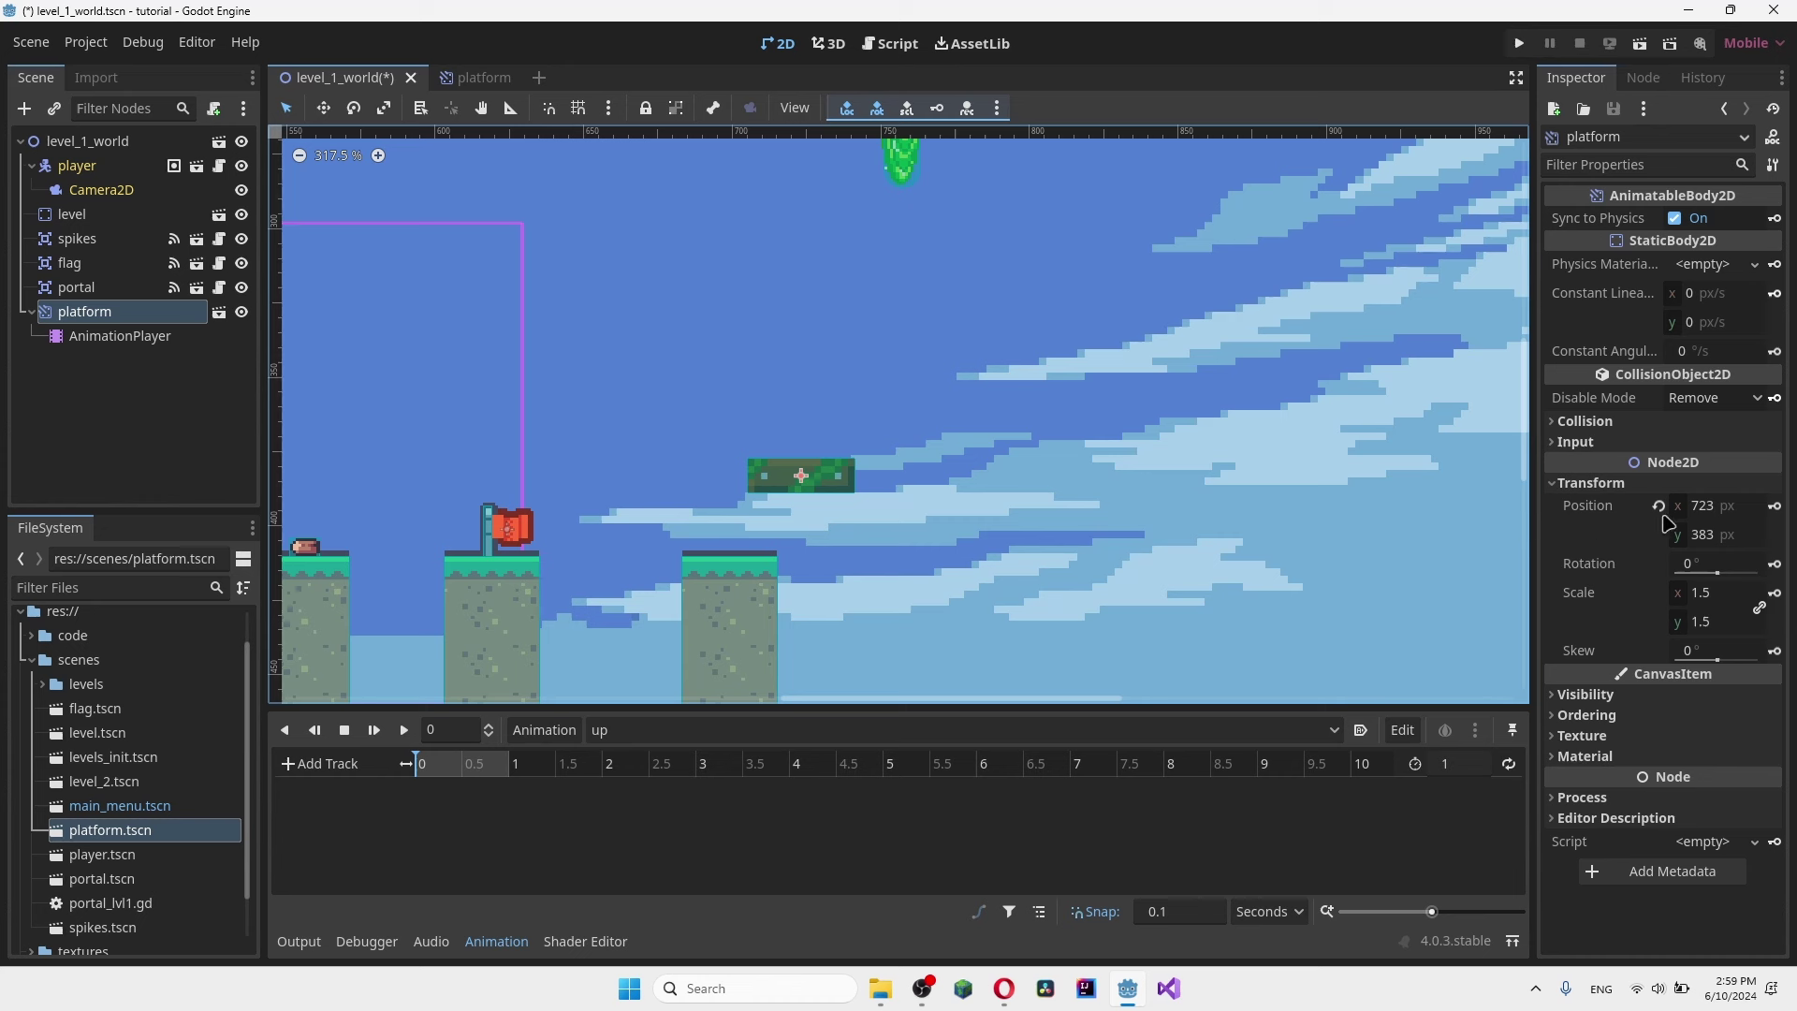
{"action": "left_click", "coordinate": [1776, 507]}
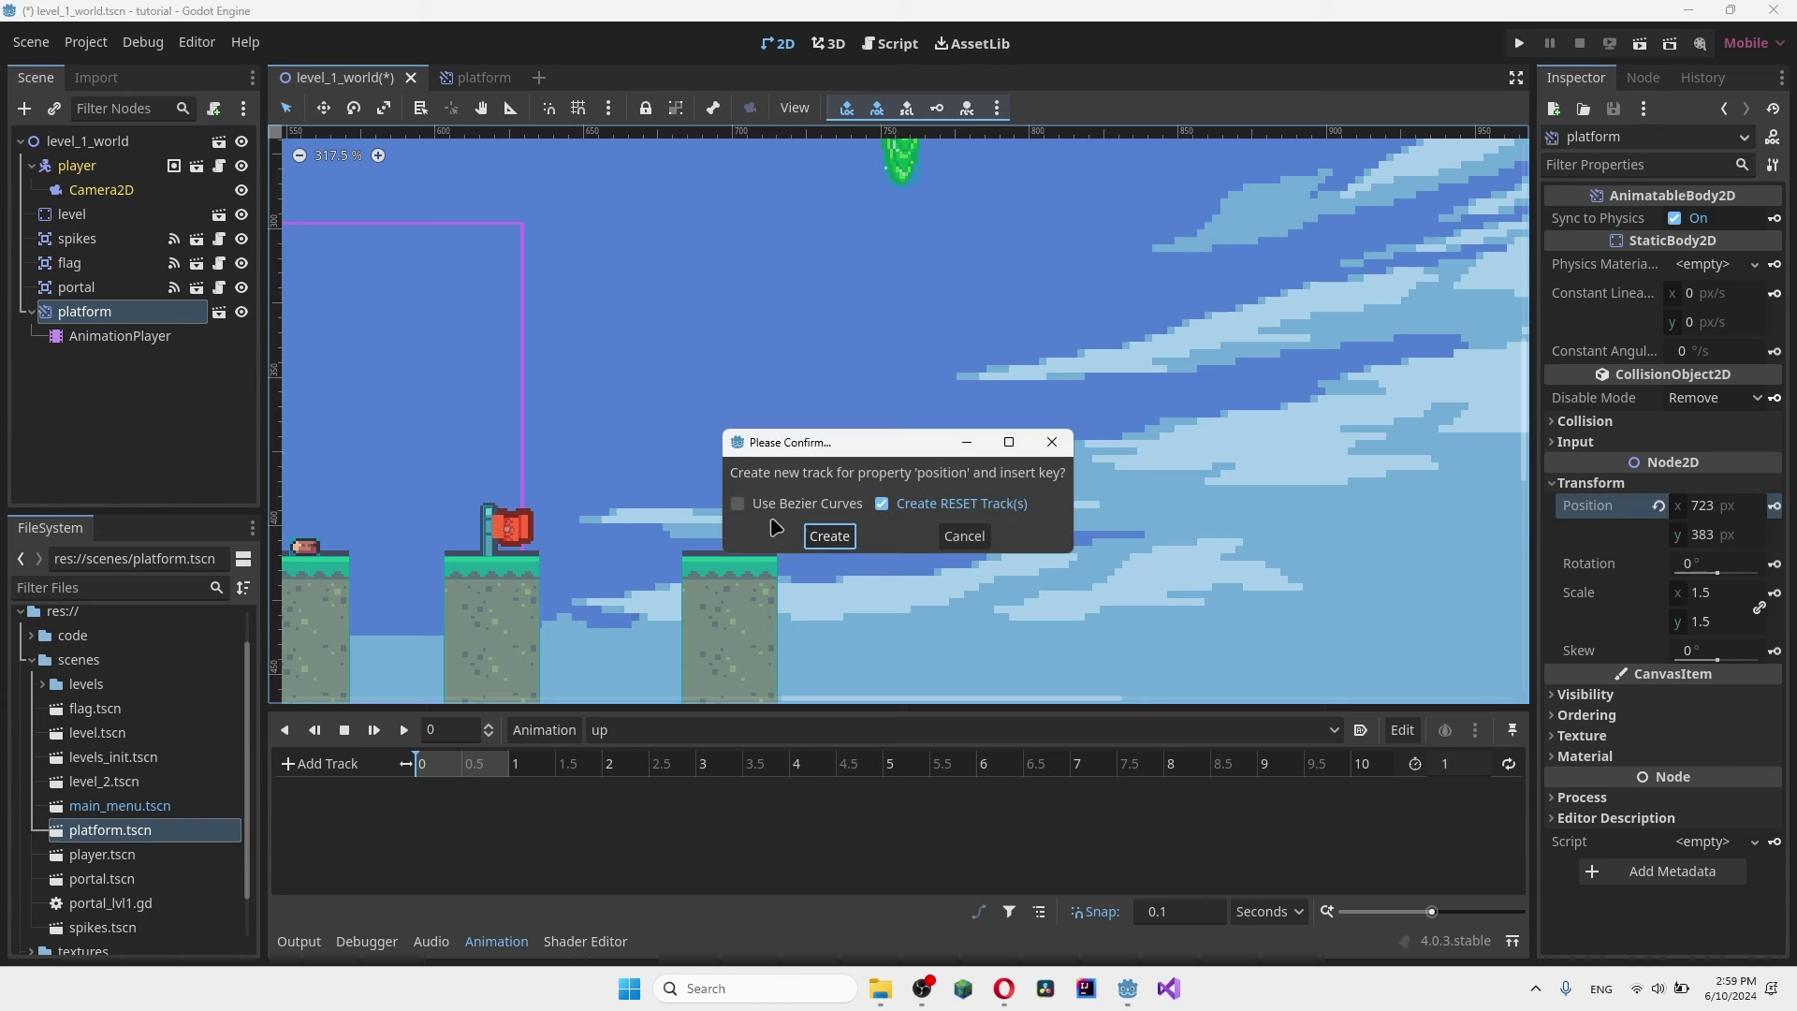
{"action": "left_click", "coordinate": [827, 537]}
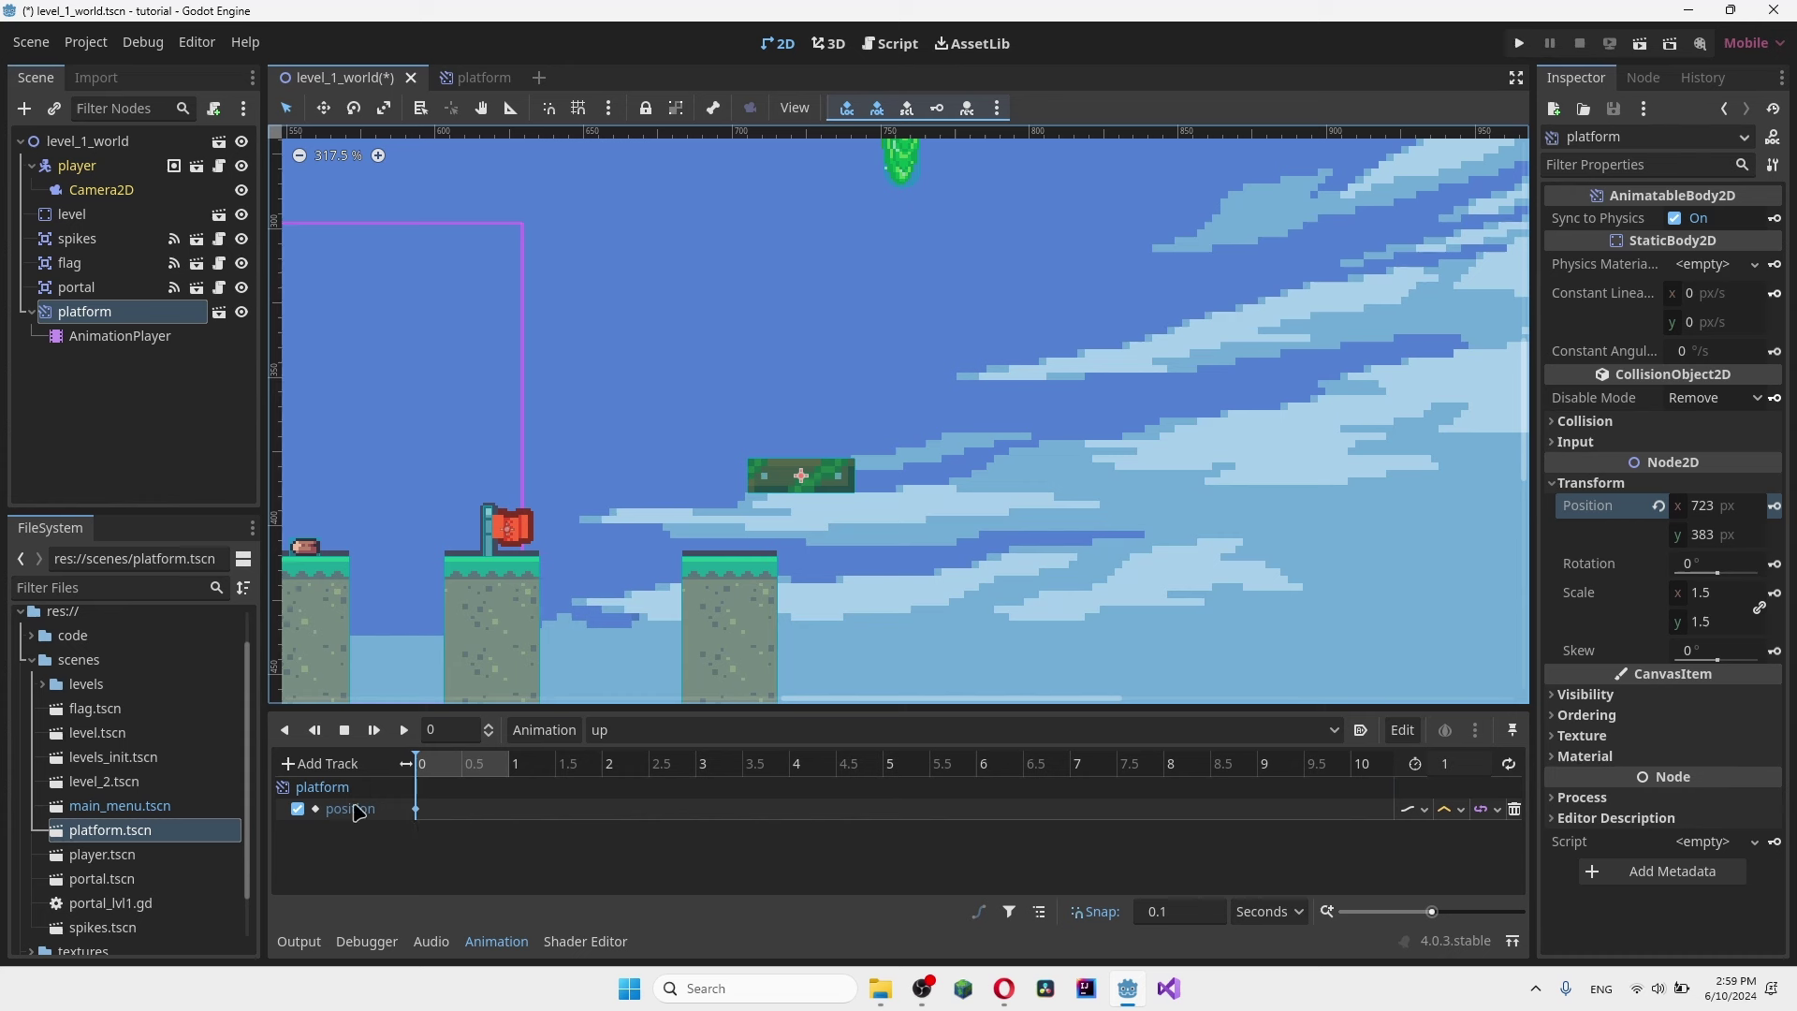
- Set the length of the up animation to 1.5 seconds
{"action": "left_click_drag", "start_coordinate": [468, 770], "coordinate": [547, 765]}
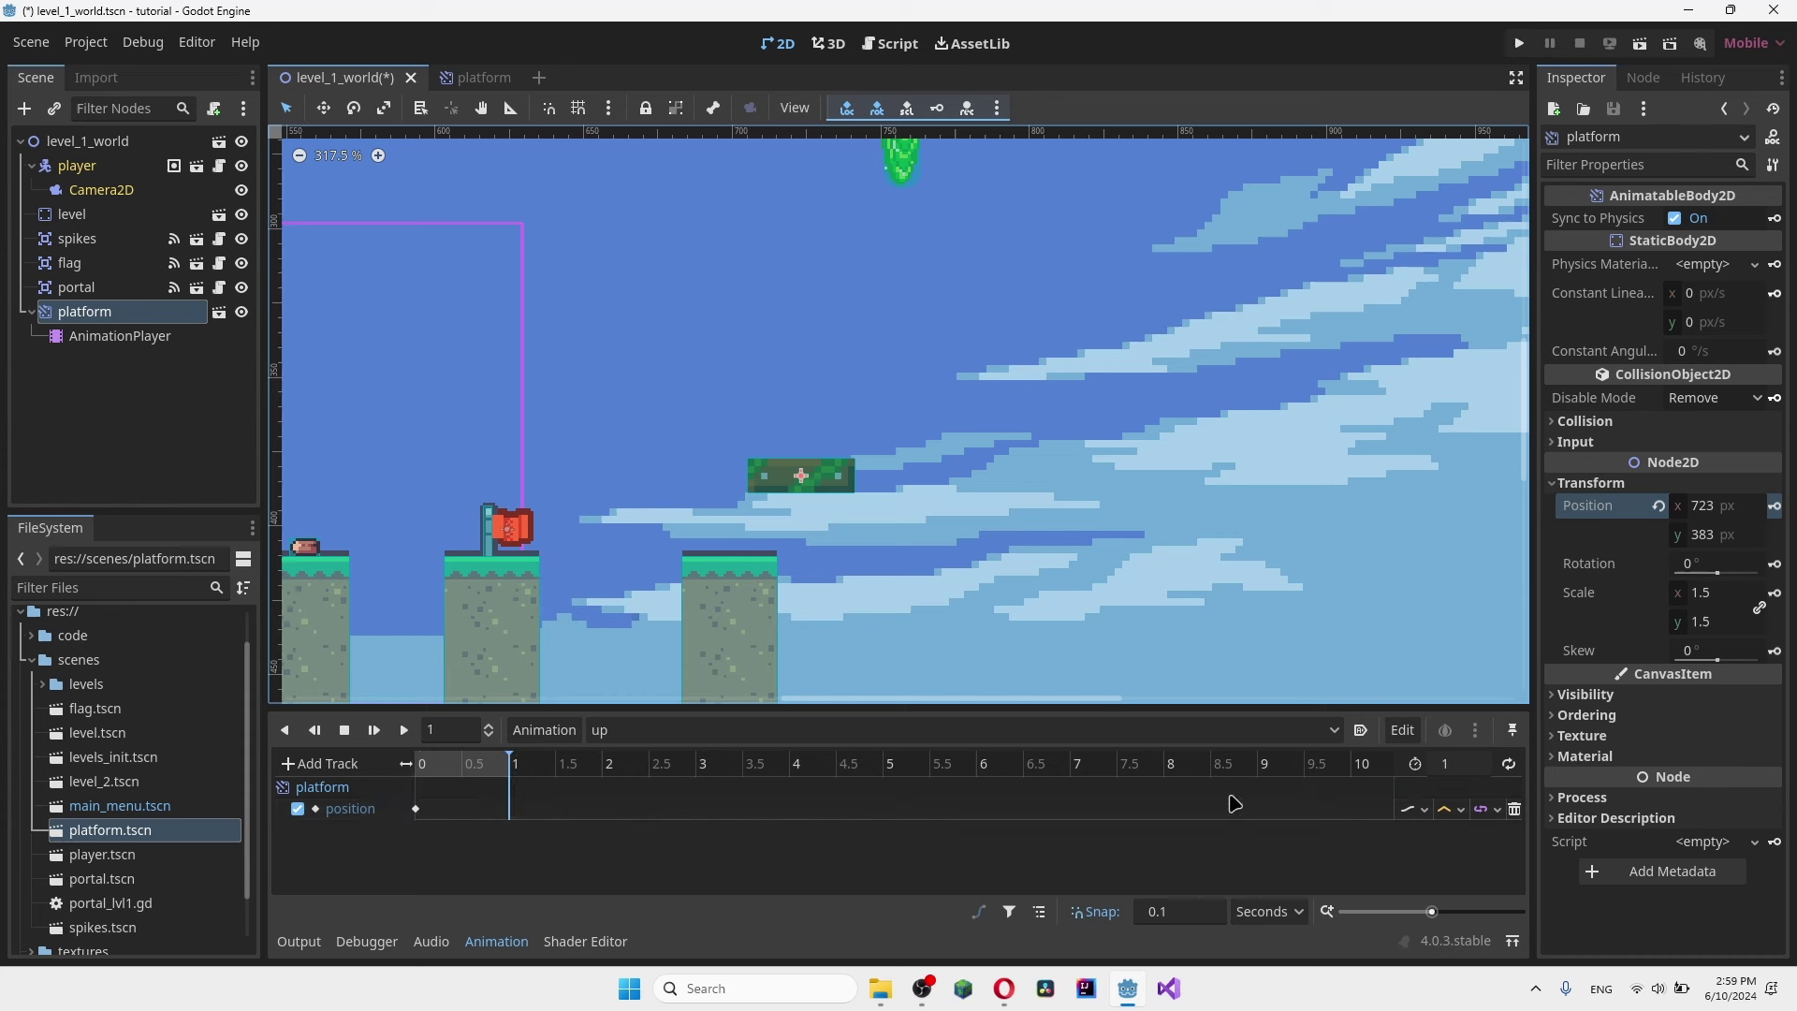
{"action": "left_click", "coordinate": [1457, 766]}
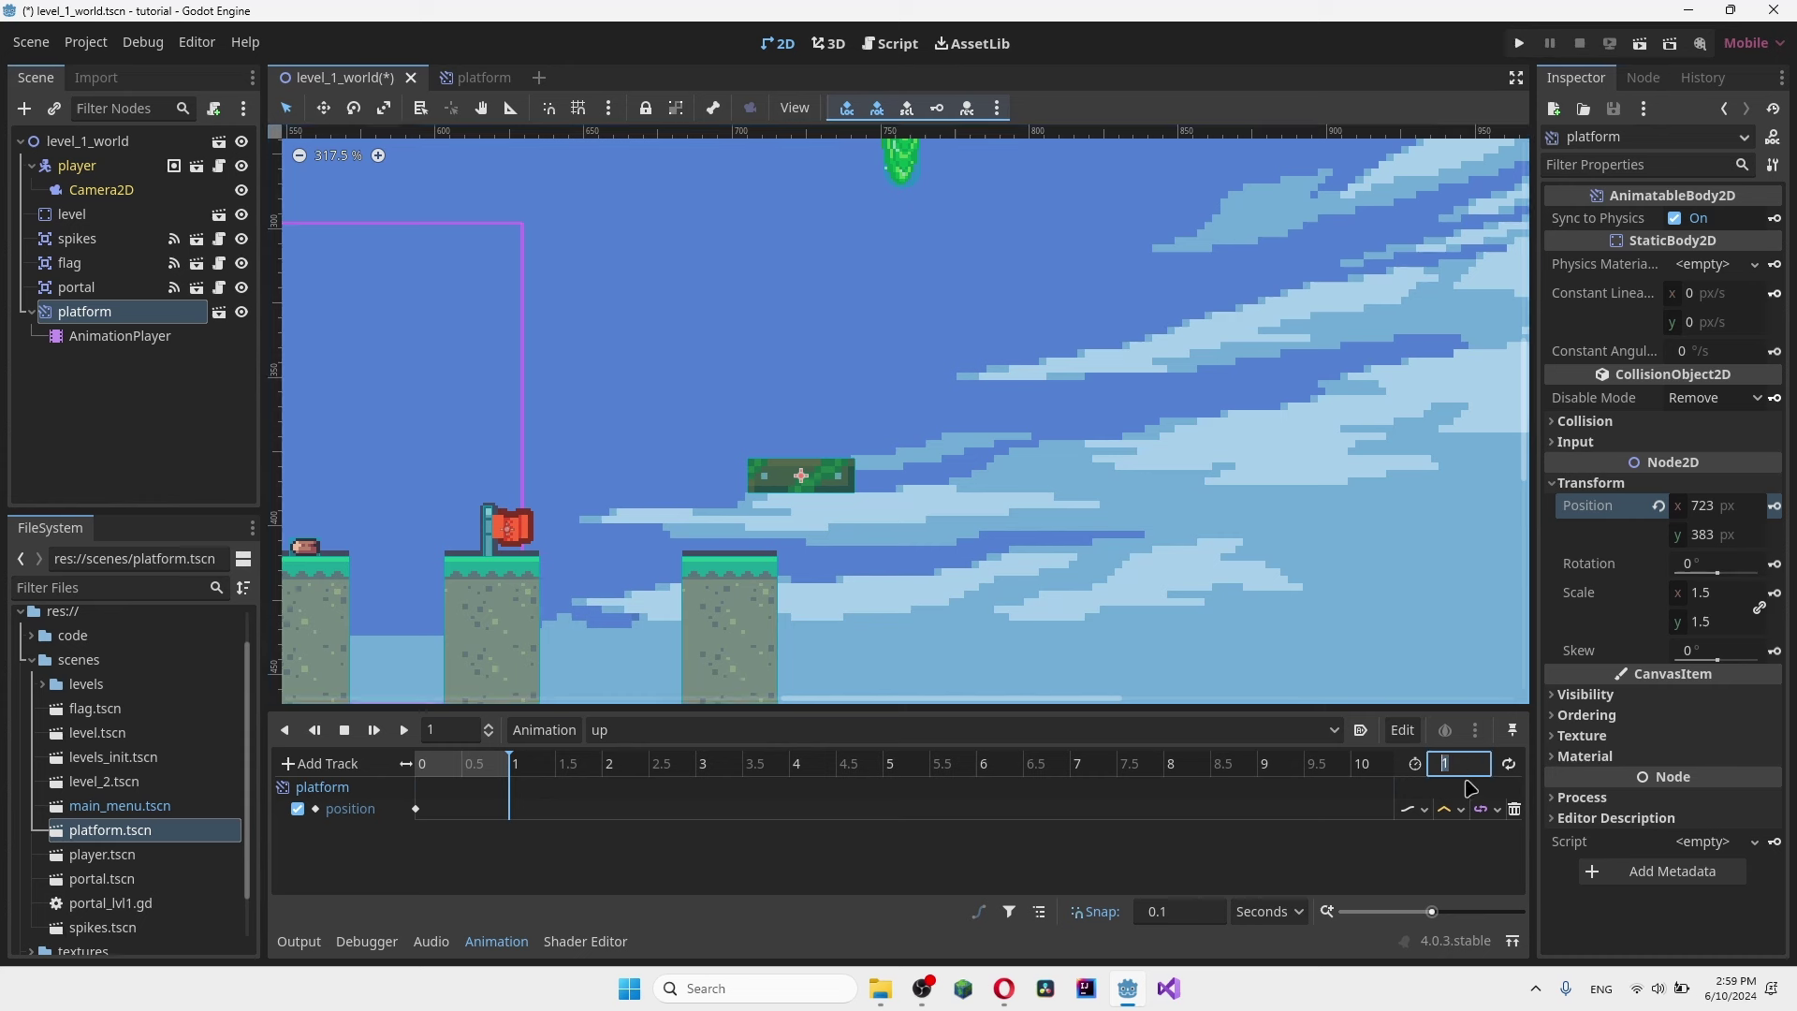
{"action": "type", "text": "4"}
{"action": "key", "text": "Return"}
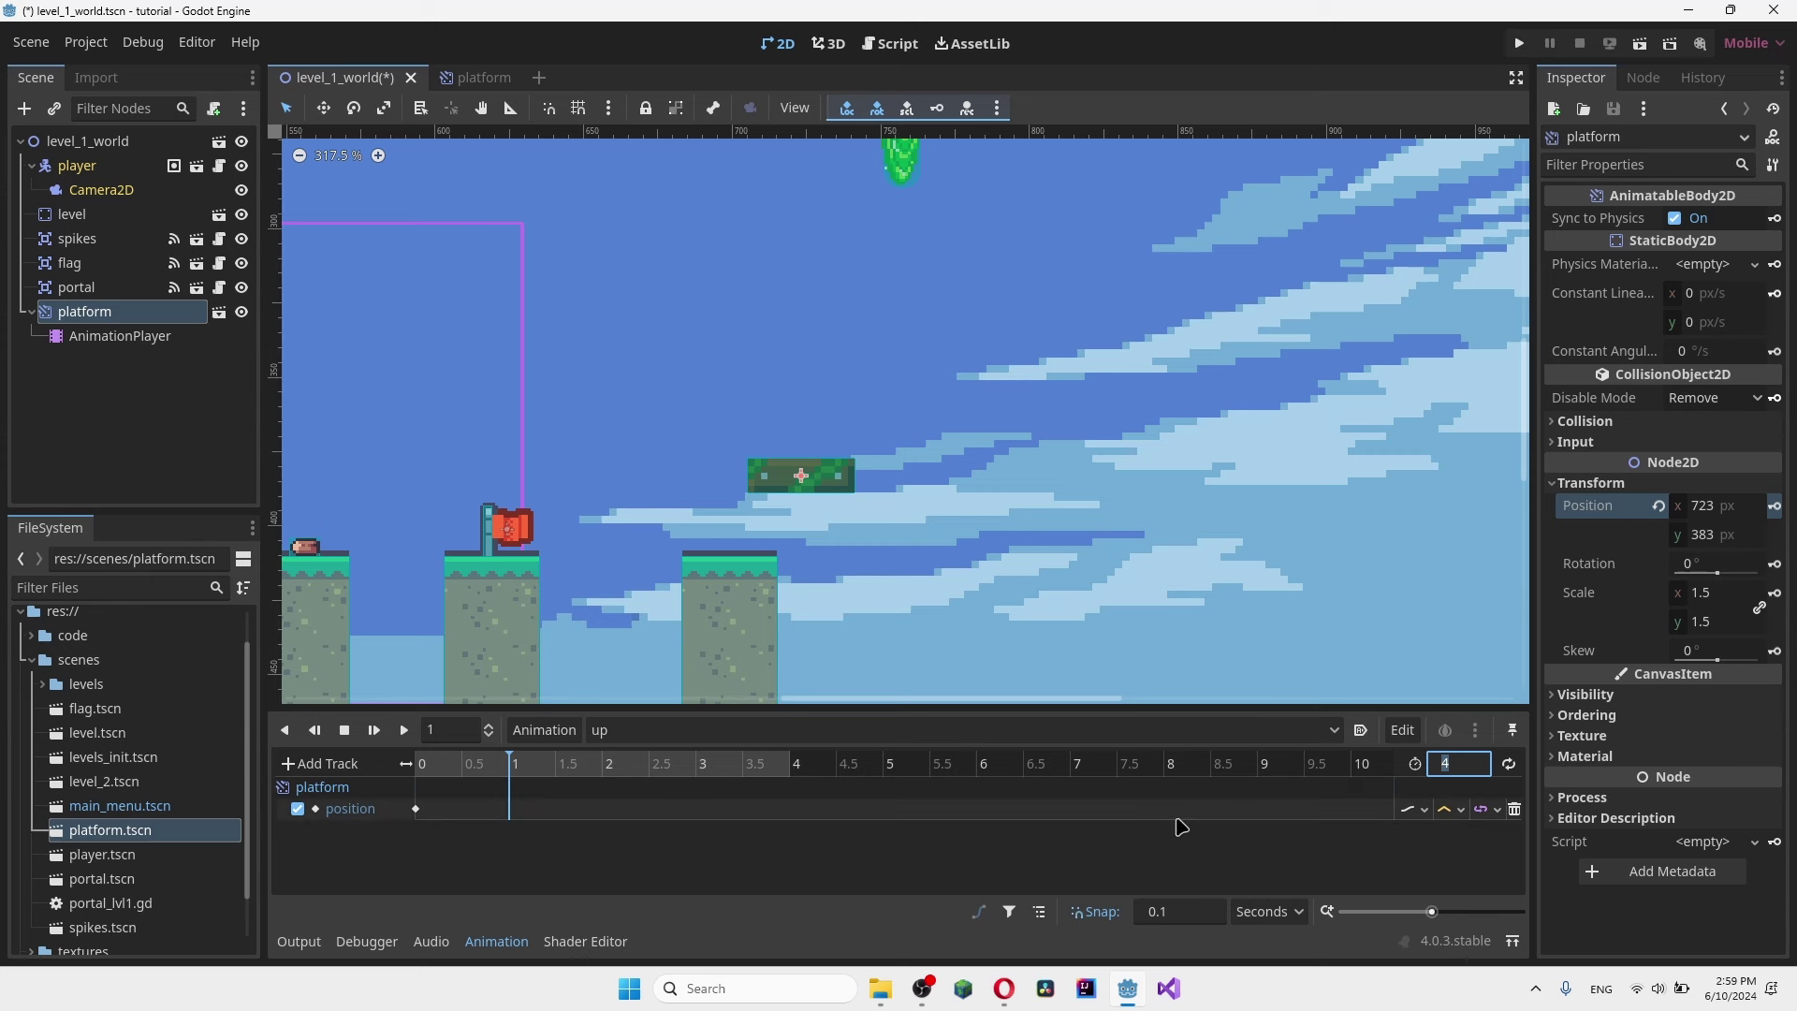
{"action": "type", "text": "1.5"}
{"action": "key", "text": "Return"}
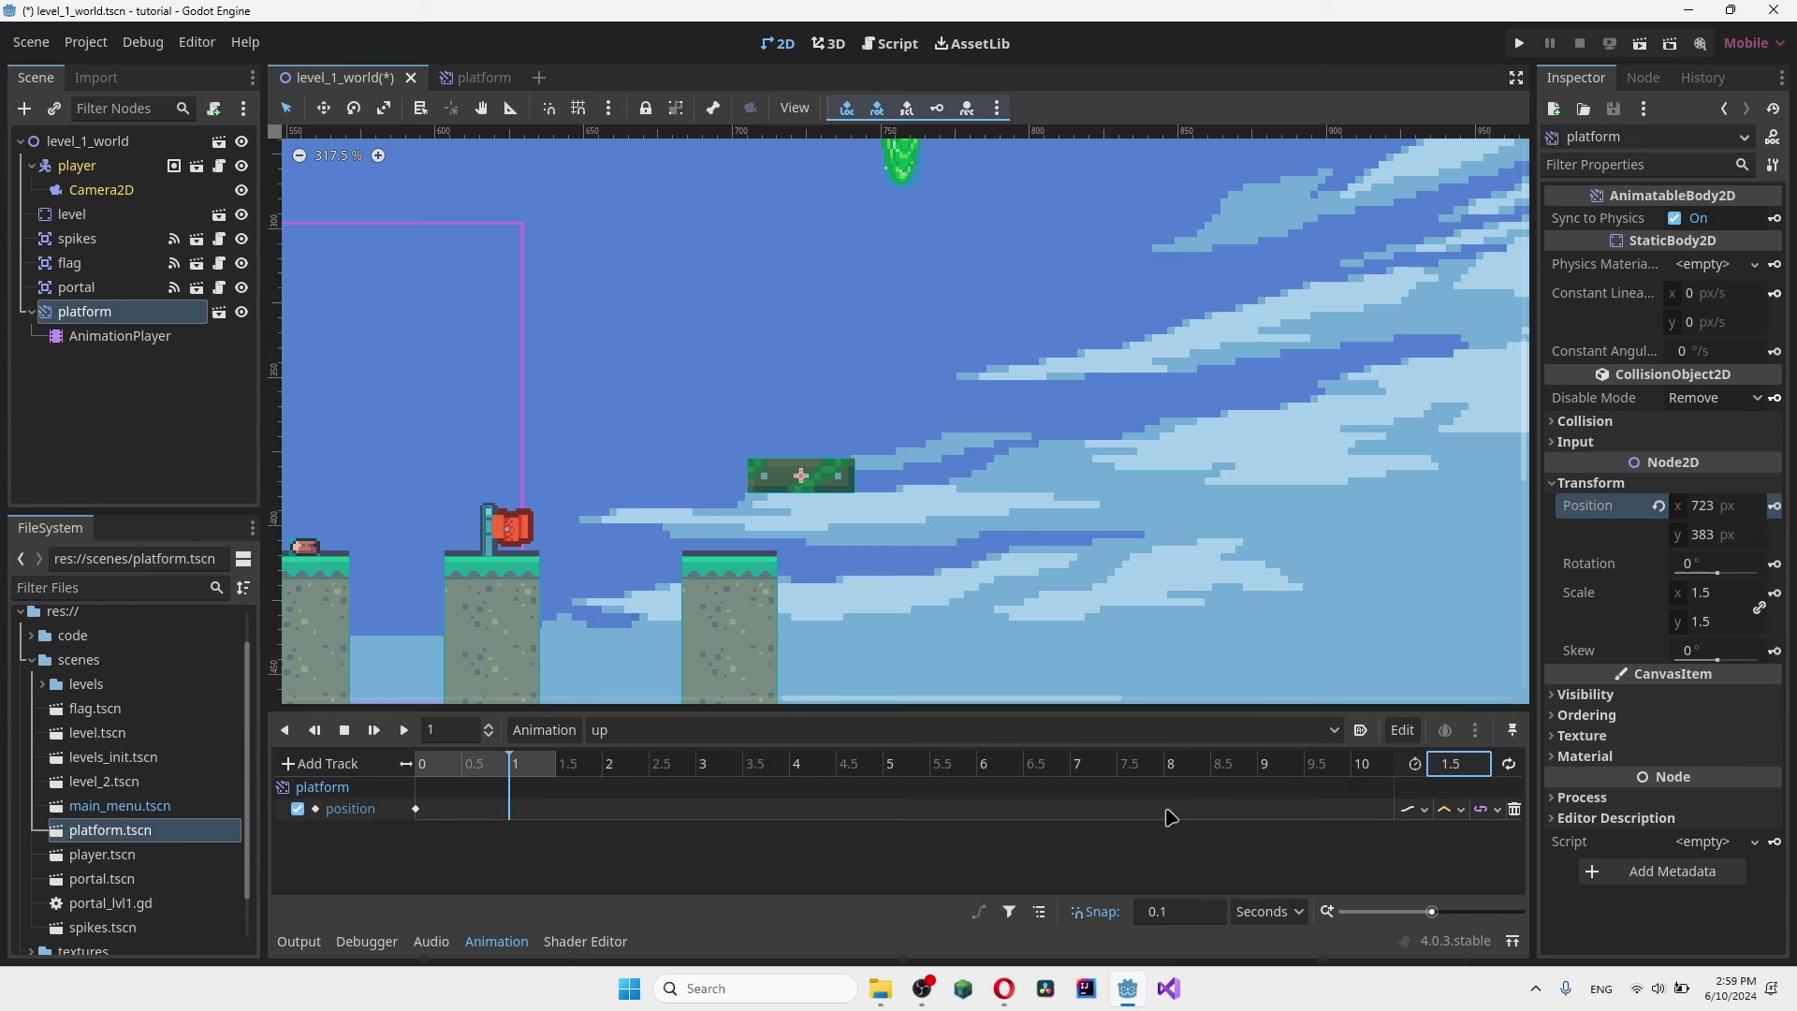
- At 1.5 seconds, move the platform straight up to about (723, 289) and insert a position key
{"action": "left_click_drag", "start_coordinate": [531, 757], "coordinate": [560, 760]}
{"action": "middle_click_drag", "start_coordinate": [728, 565], "coordinate": [917, 563]}
{"action": "scroll", "coordinate": [846, 494], "scroll_direction": "down", "scroll_amount": 3}
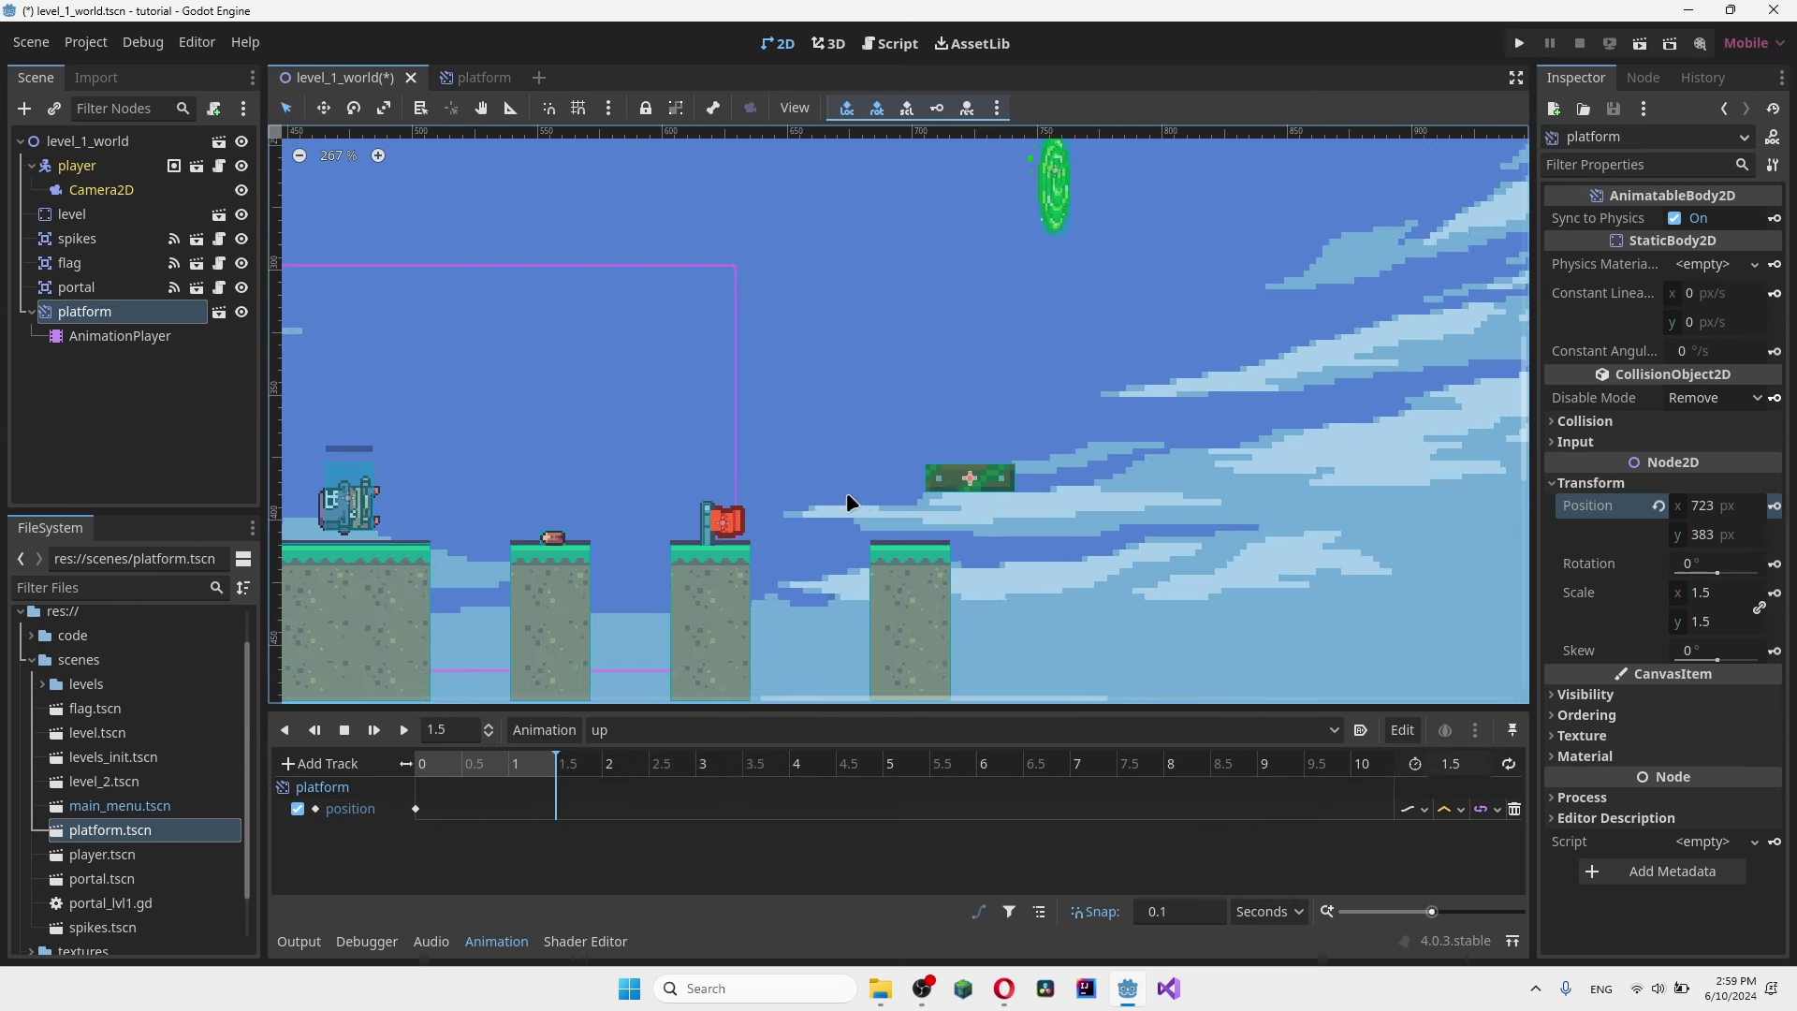
{"action": "middle_click_drag", "start_coordinate": [819, 507], "coordinate": [658, 535]}
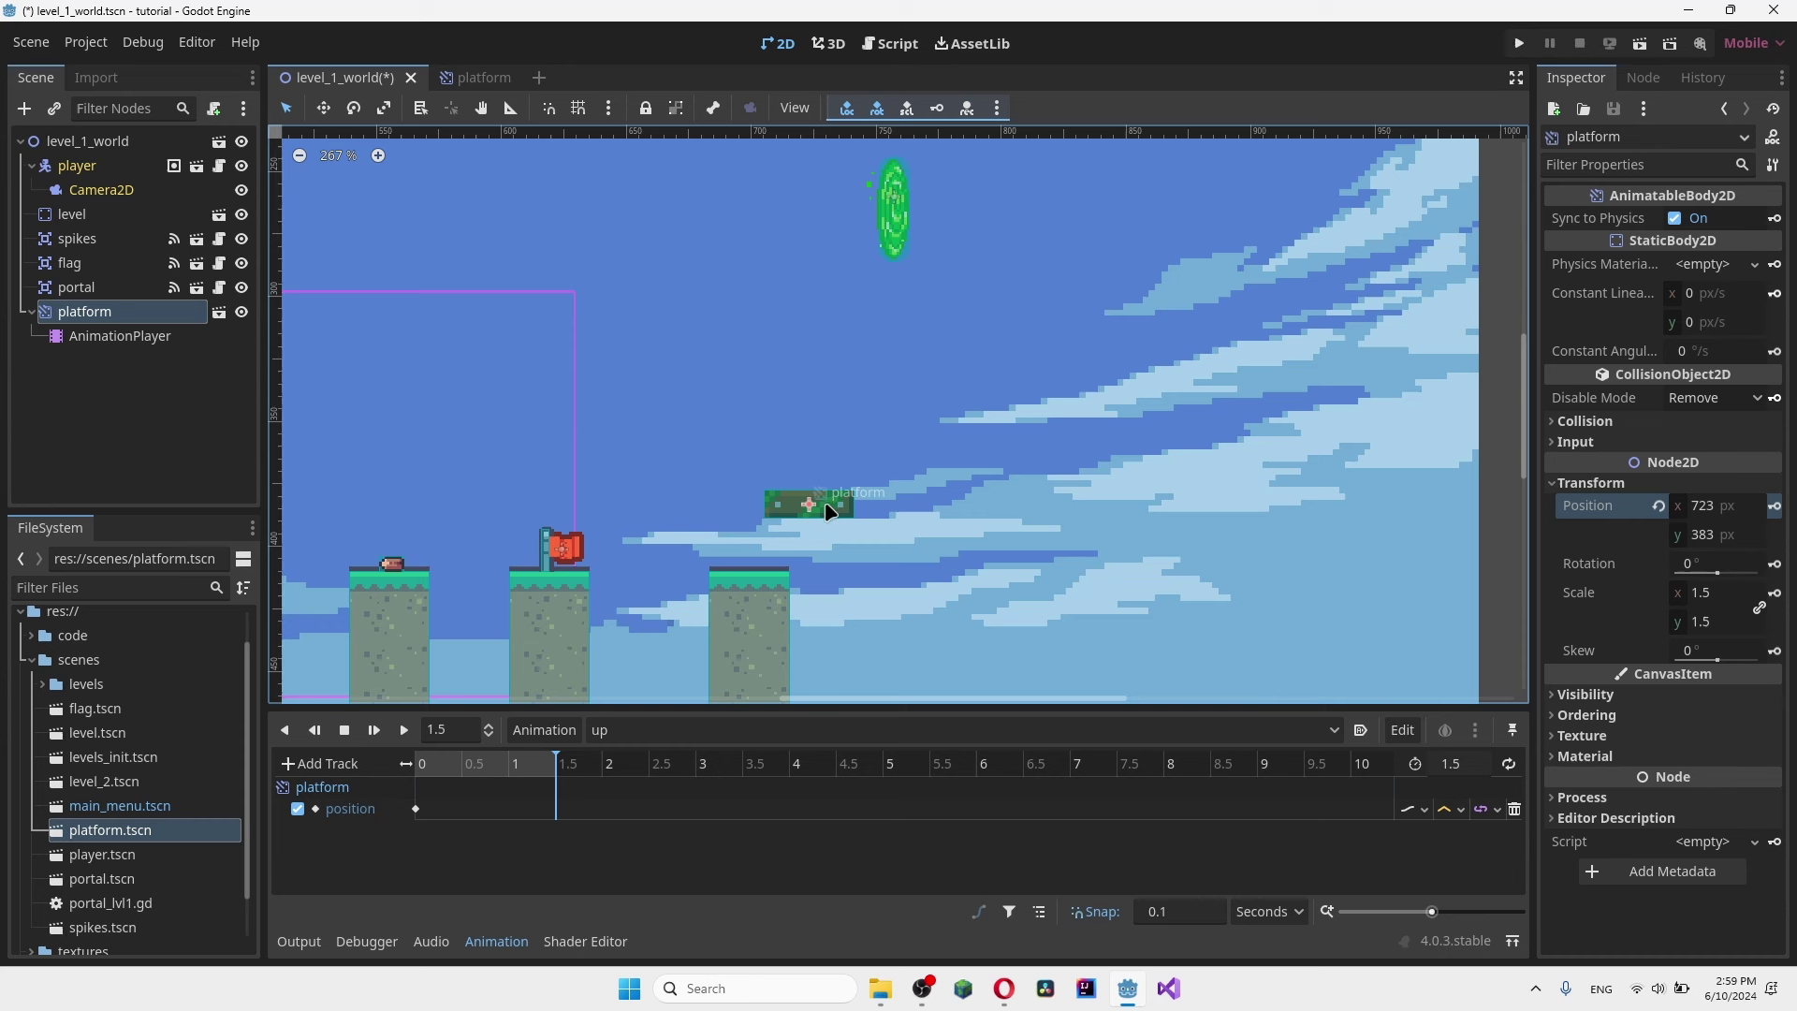
{"action": "left_click_drag", "start_coordinate": [828, 512], "coordinate": [796, 270]}
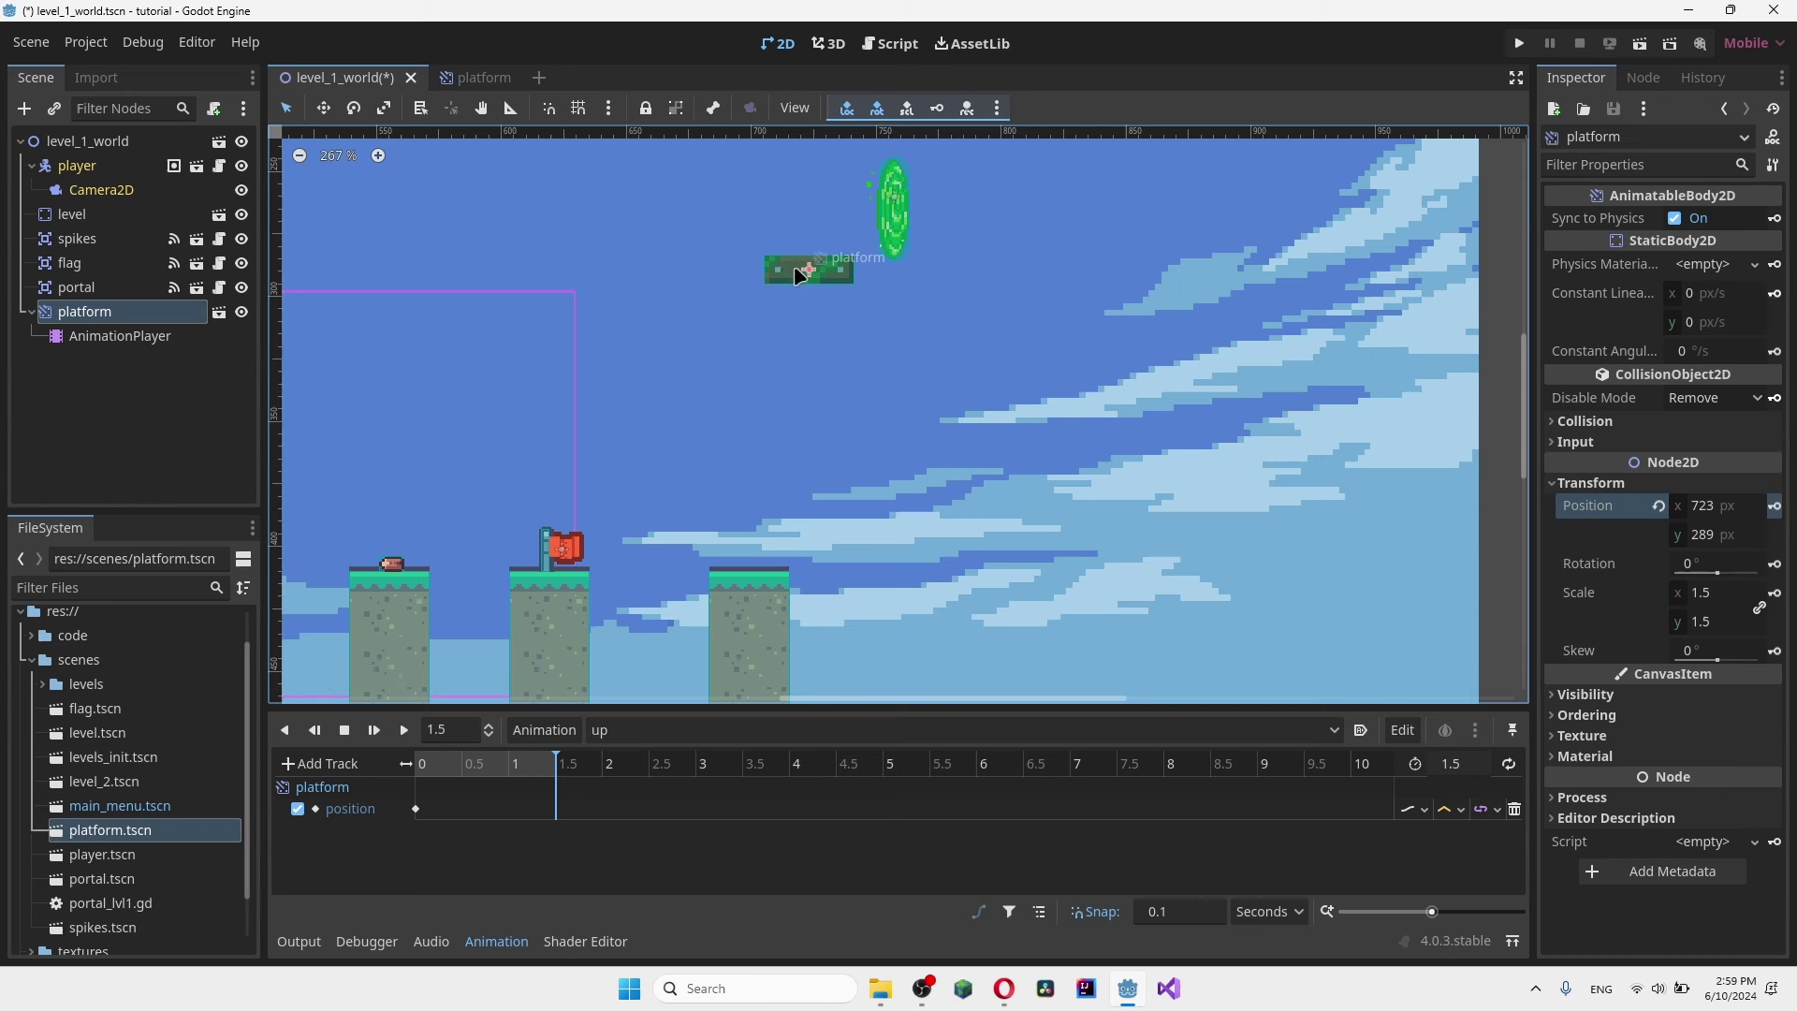
{"action": "left_click", "coordinate": [1775, 509]}
- Preview the up animation from the start, and enable autoplay on load and looping for it
{"action": "left_click_drag", "start_coordinate": [522, 764], "coordinate": [416, 763]}
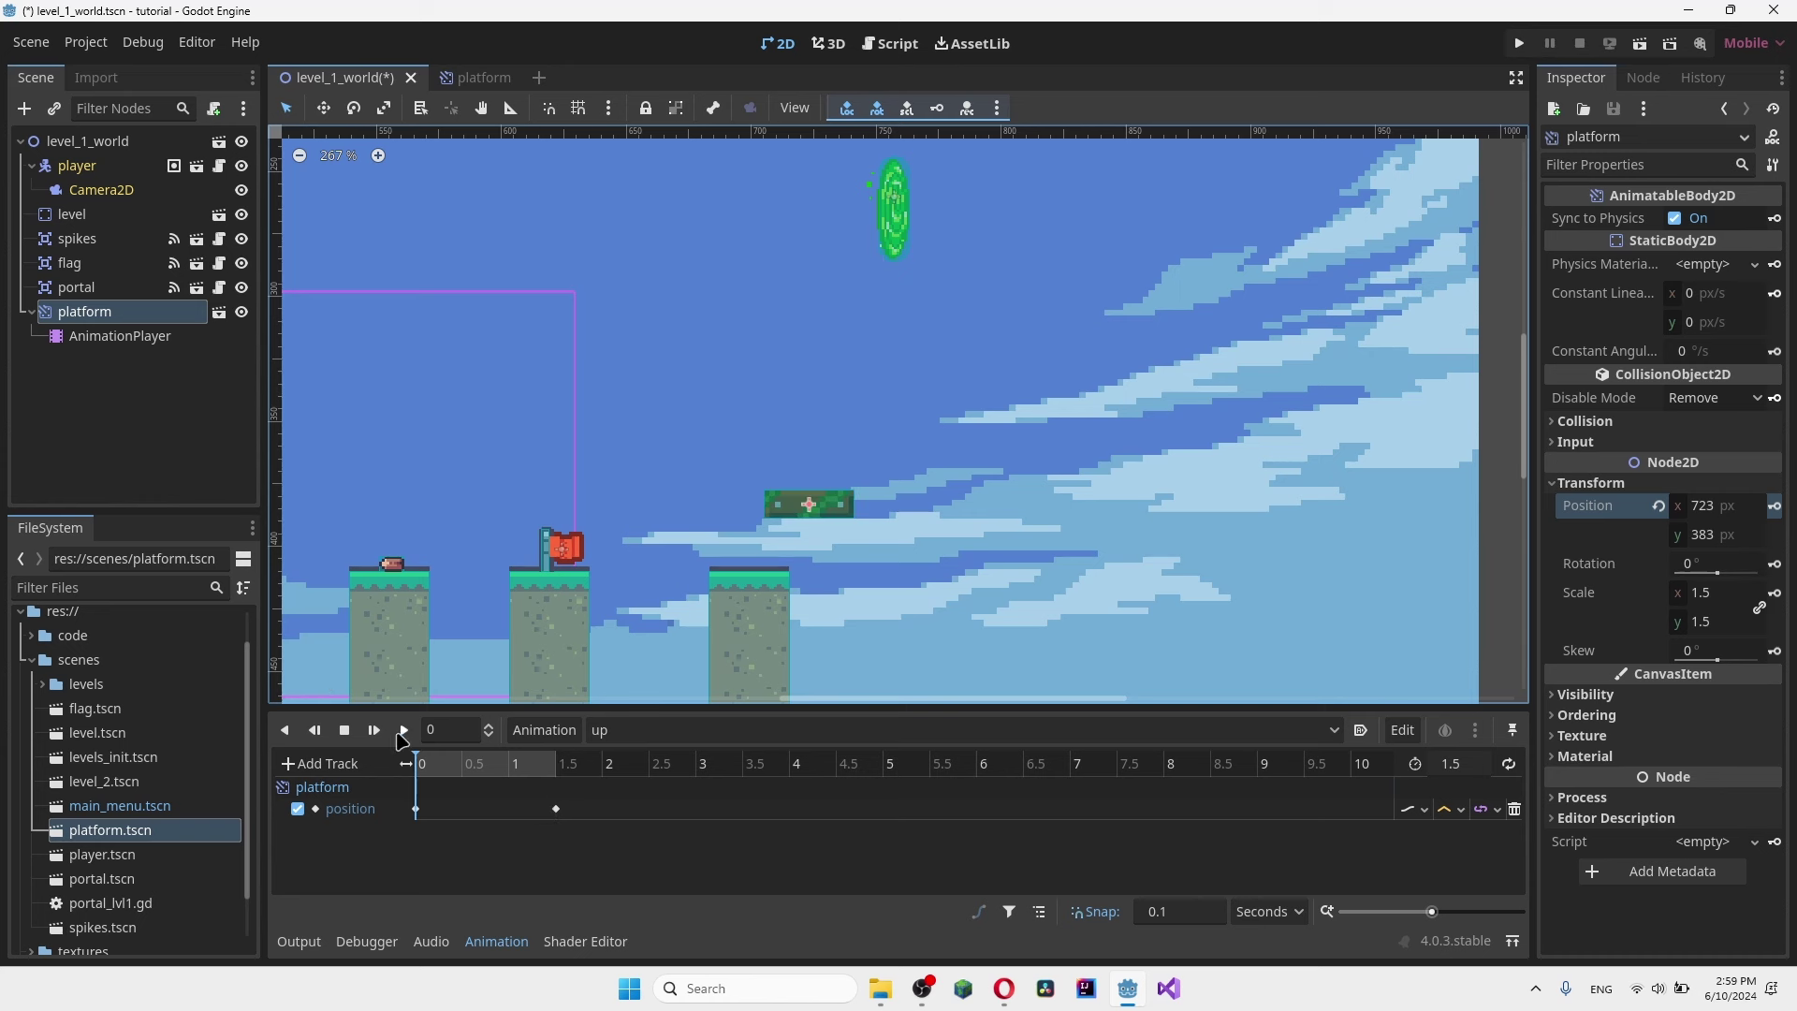
{"action": "left_click", "coordinate": [401, 730]}
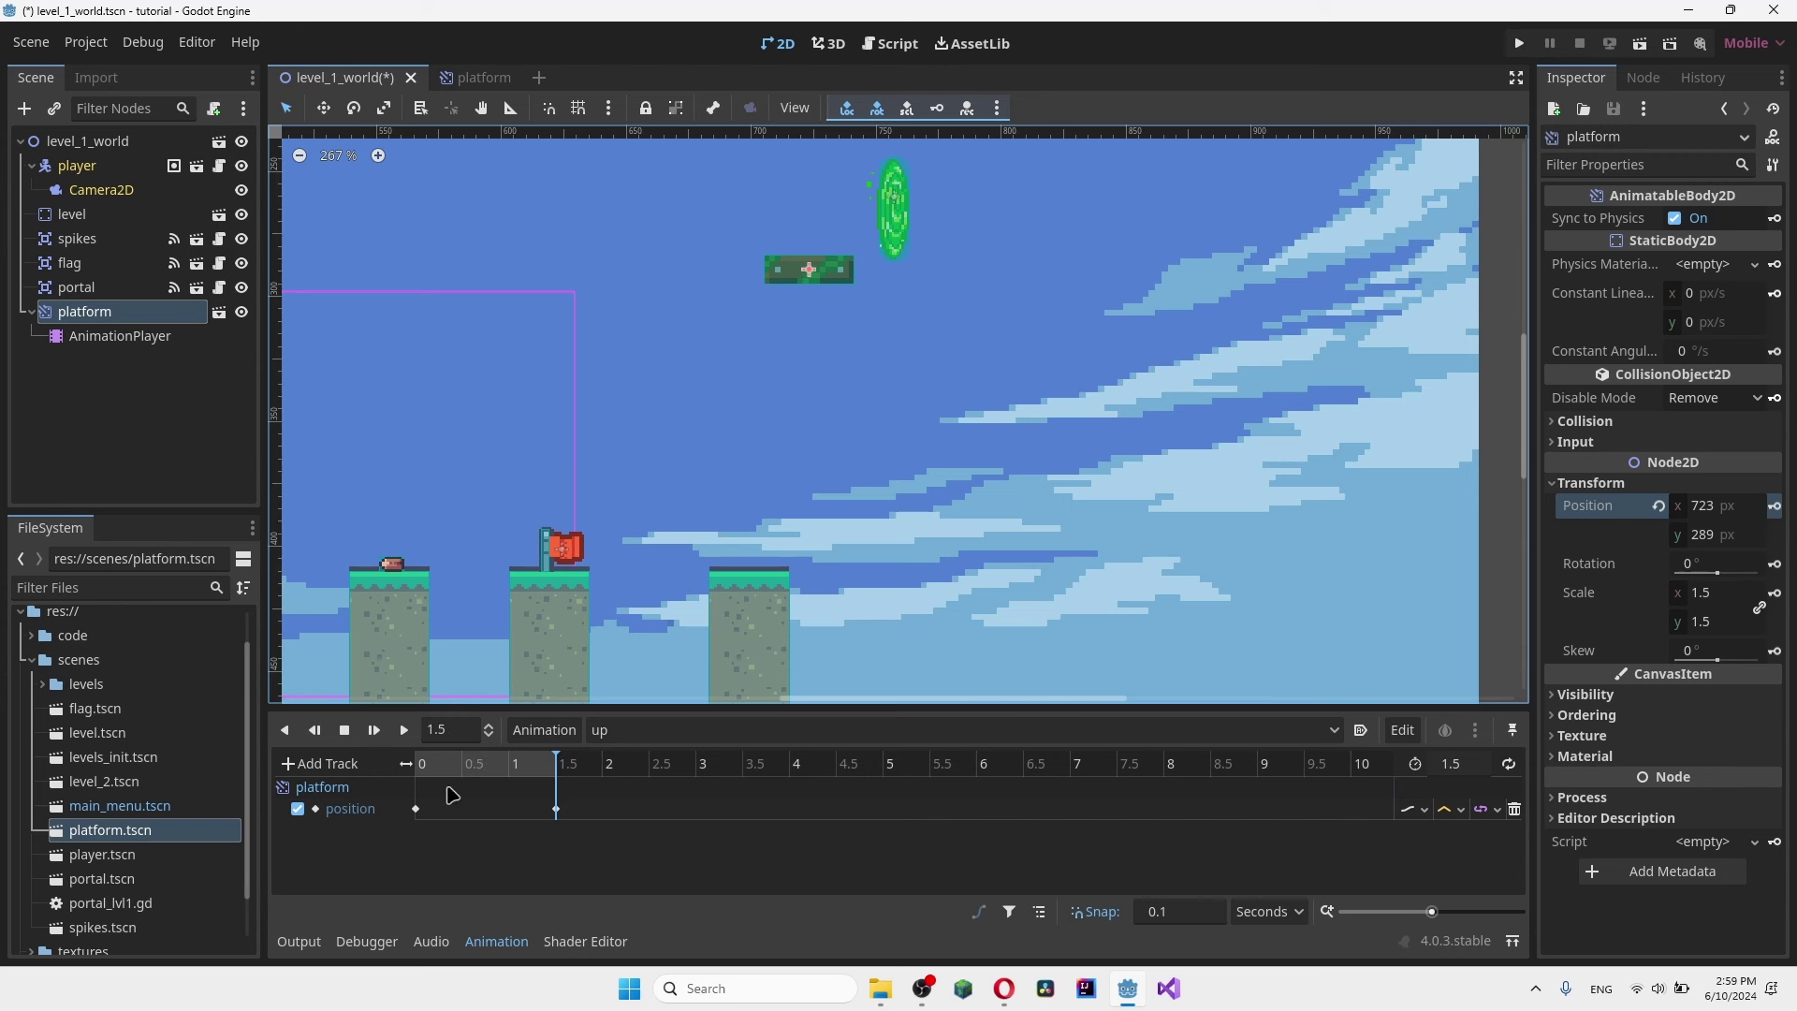
{"action": "left_click", "coordinate": [1361, 730]}
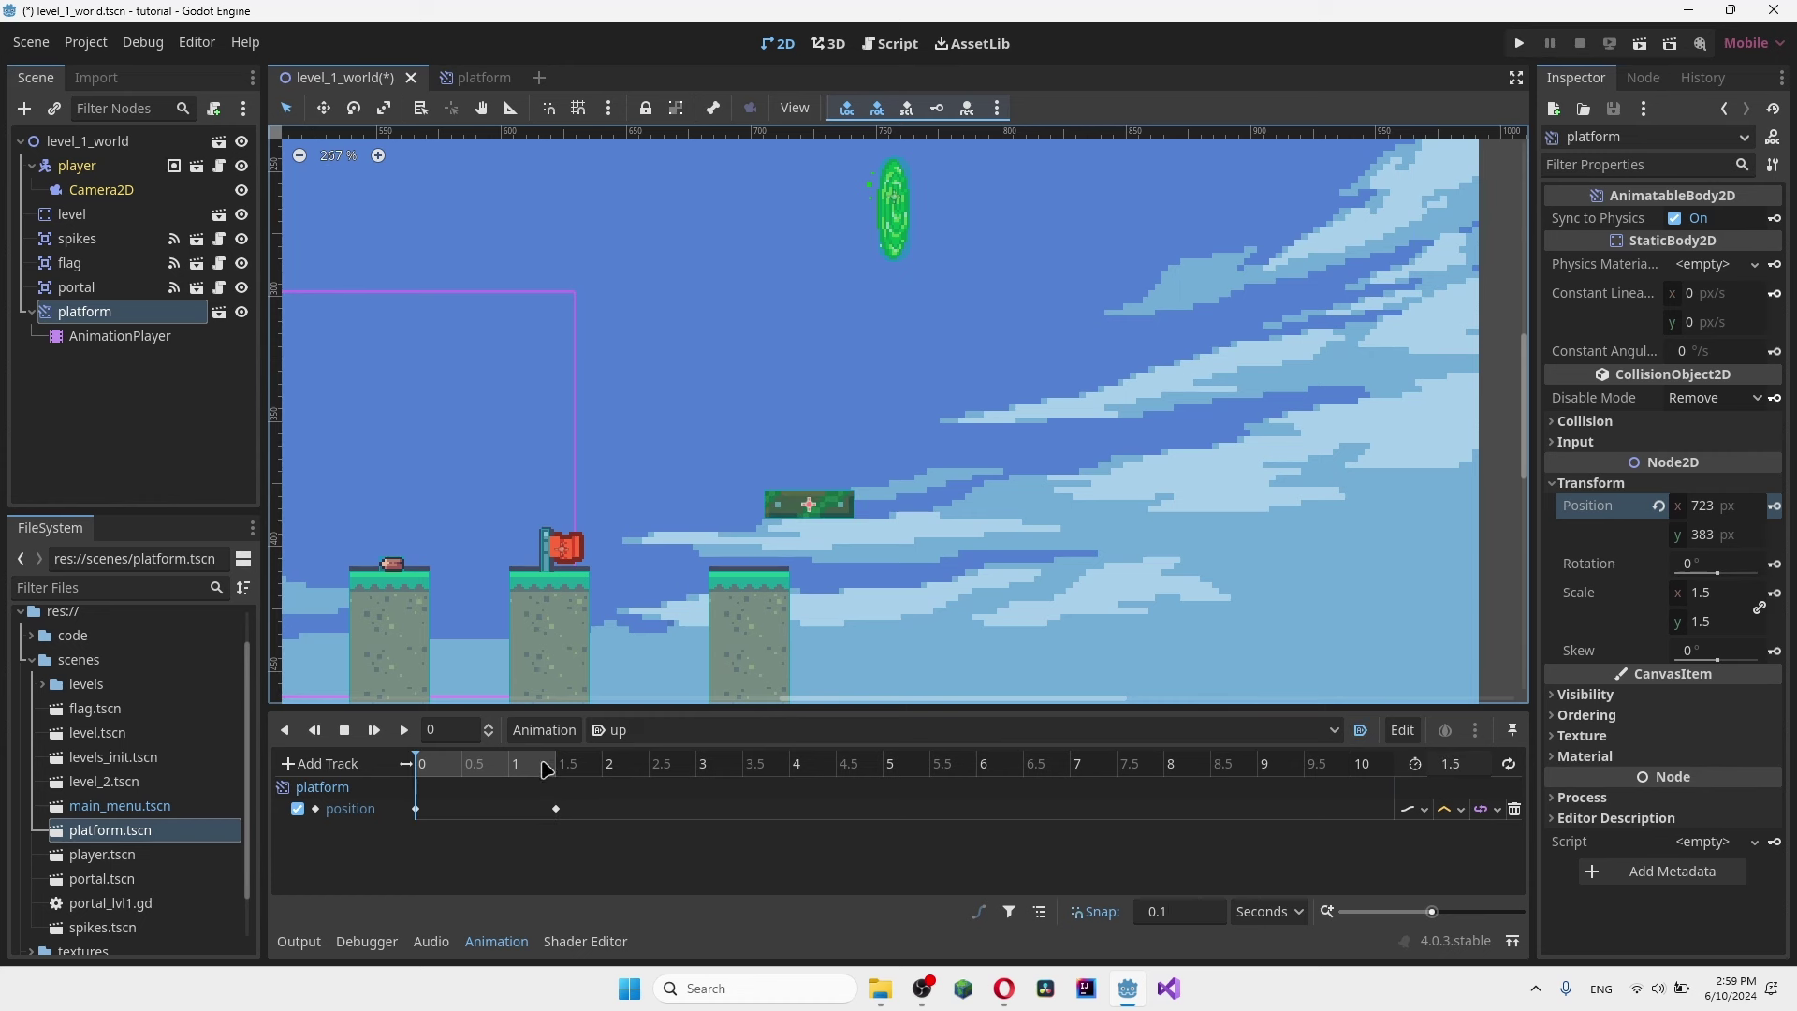
{"action": "left_click", "coordinate": [1506, 764]}
- Run the current scene and take the player to the last pillar to check the looping platform, and close the game
{"action": "left_click", "coordinate": [1642, 44]}
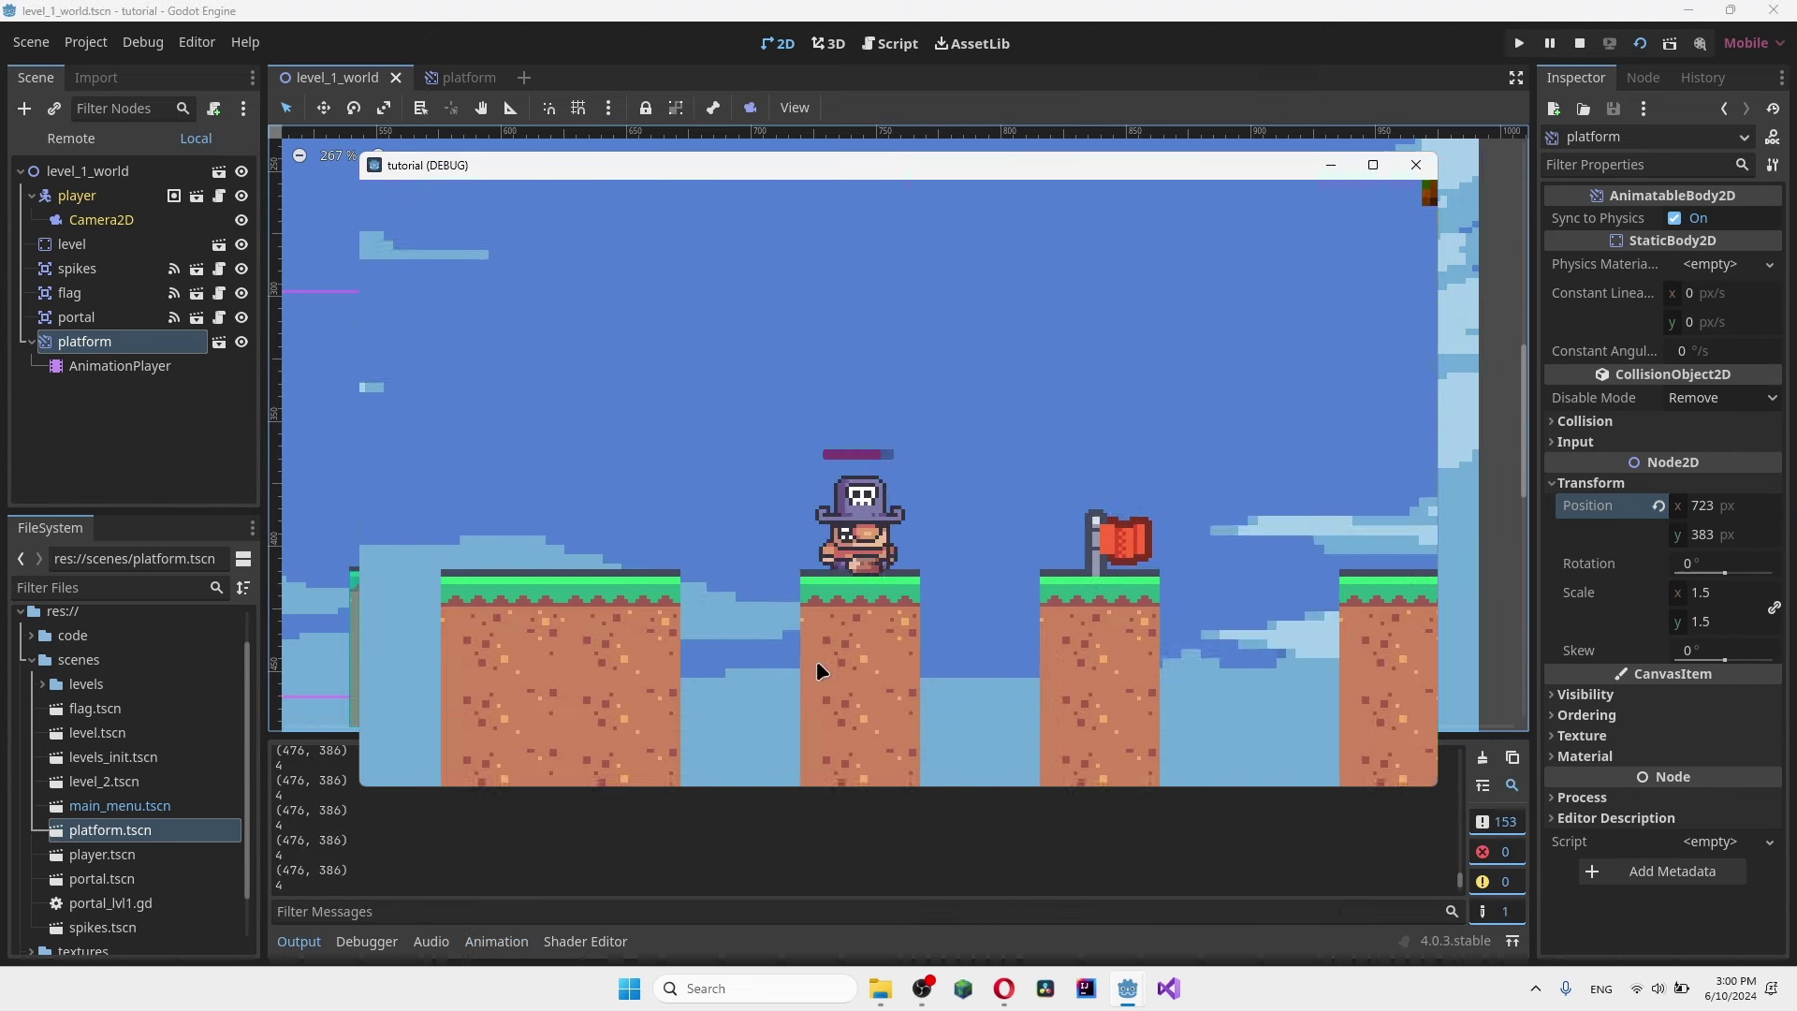
{"action": "key", "text": "space"}
{"action": "key", "text": "d"}
{"action": "key", "text": "space"}
{"action": "key", "text": "d"}
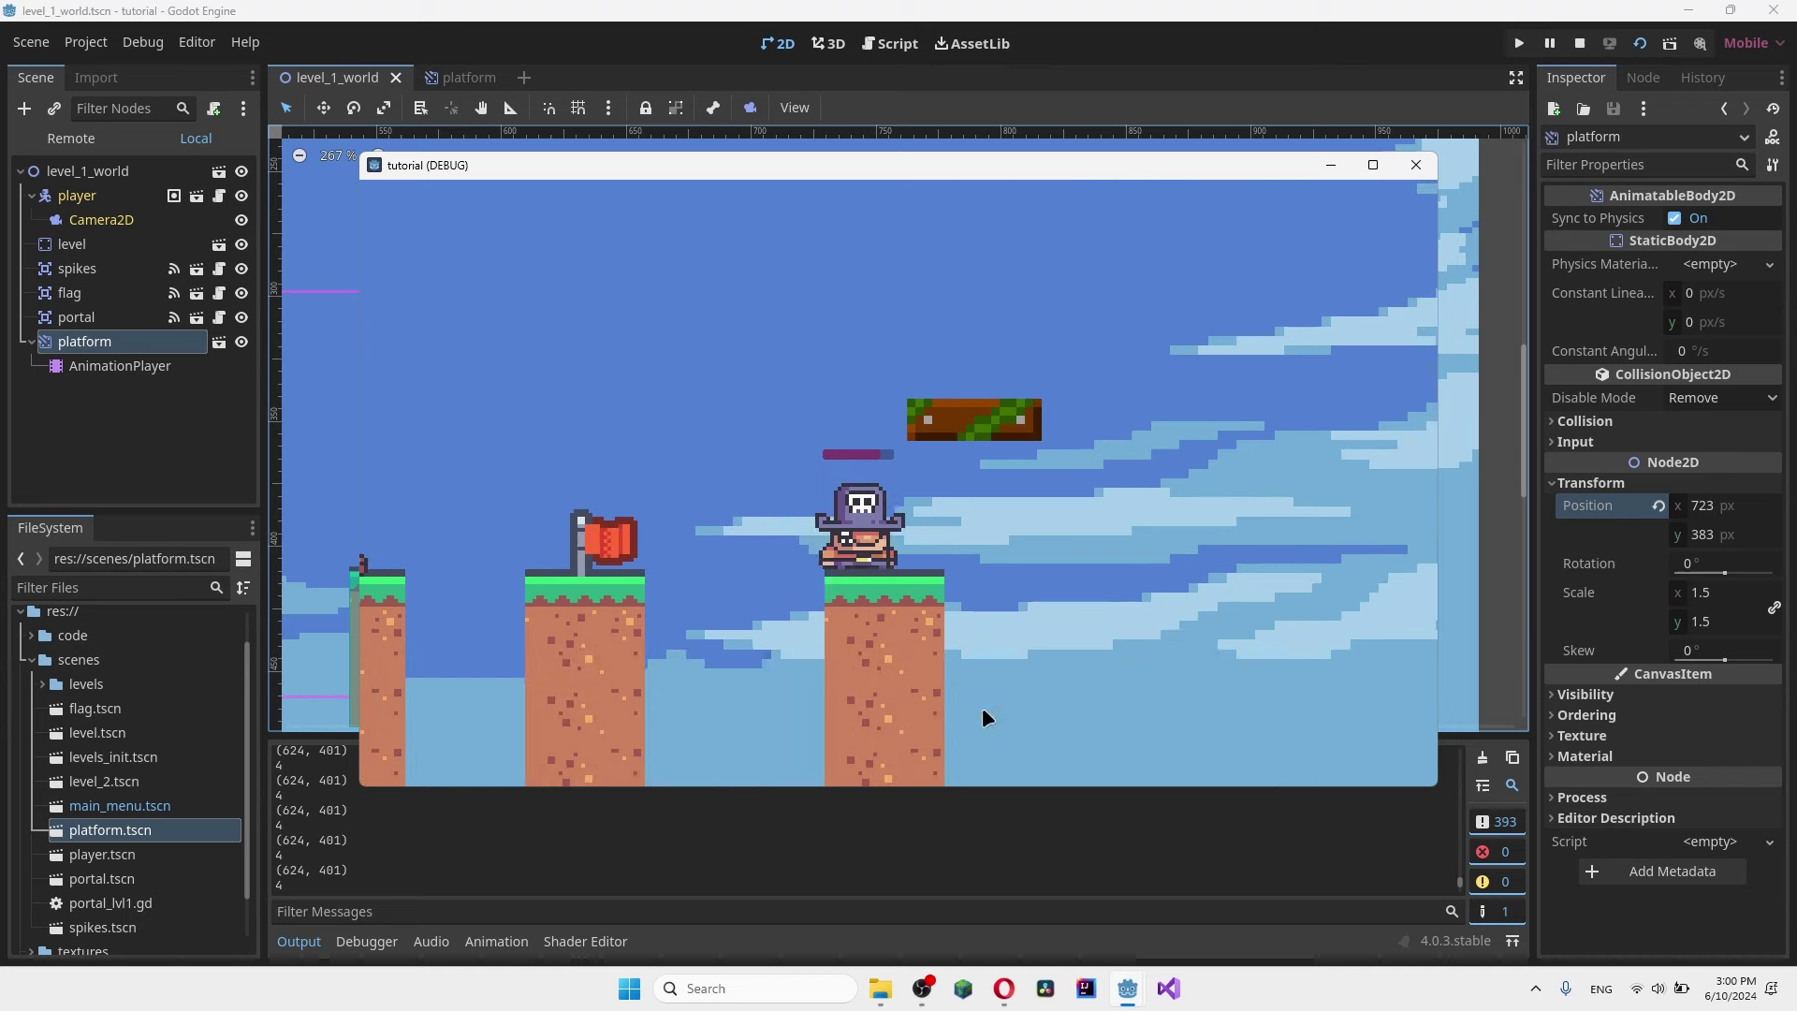
{"action": "left_click", "coordinate": [1415, 165]}
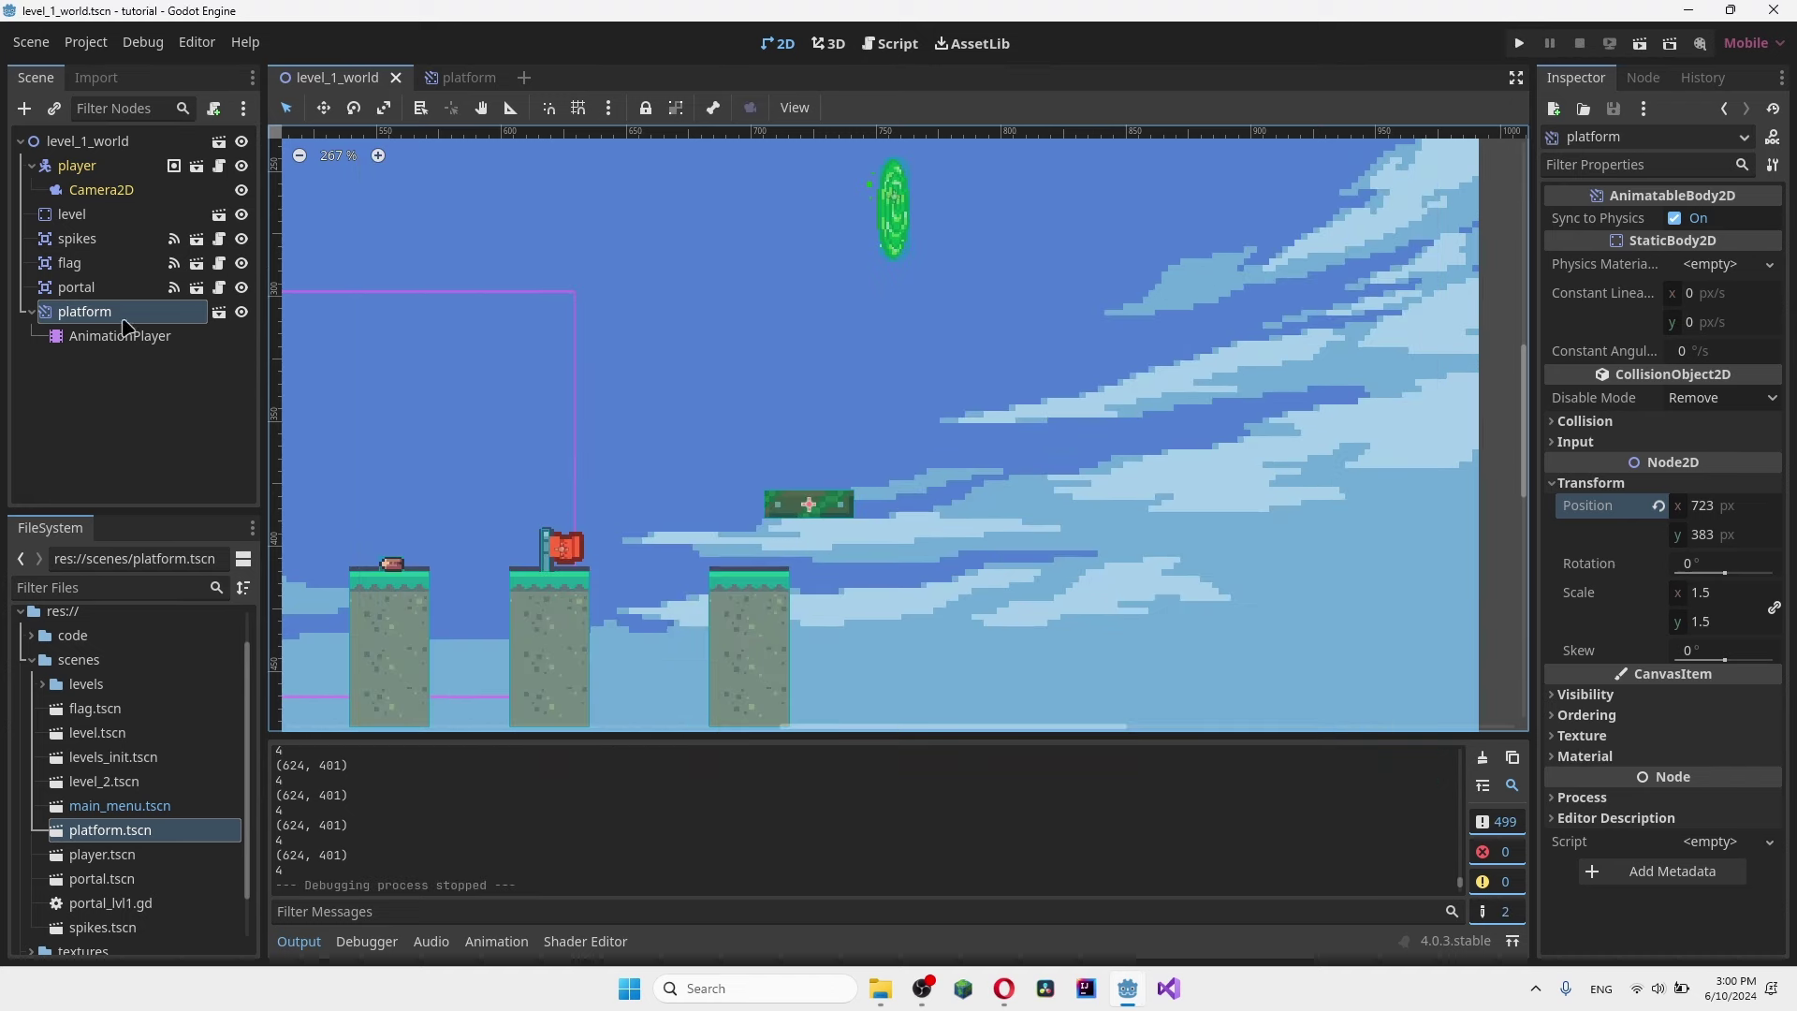
- Switch the up animation's loop mode to ping-pong and preview it
{"action": "left_click", "coordinate": [125, 332]}
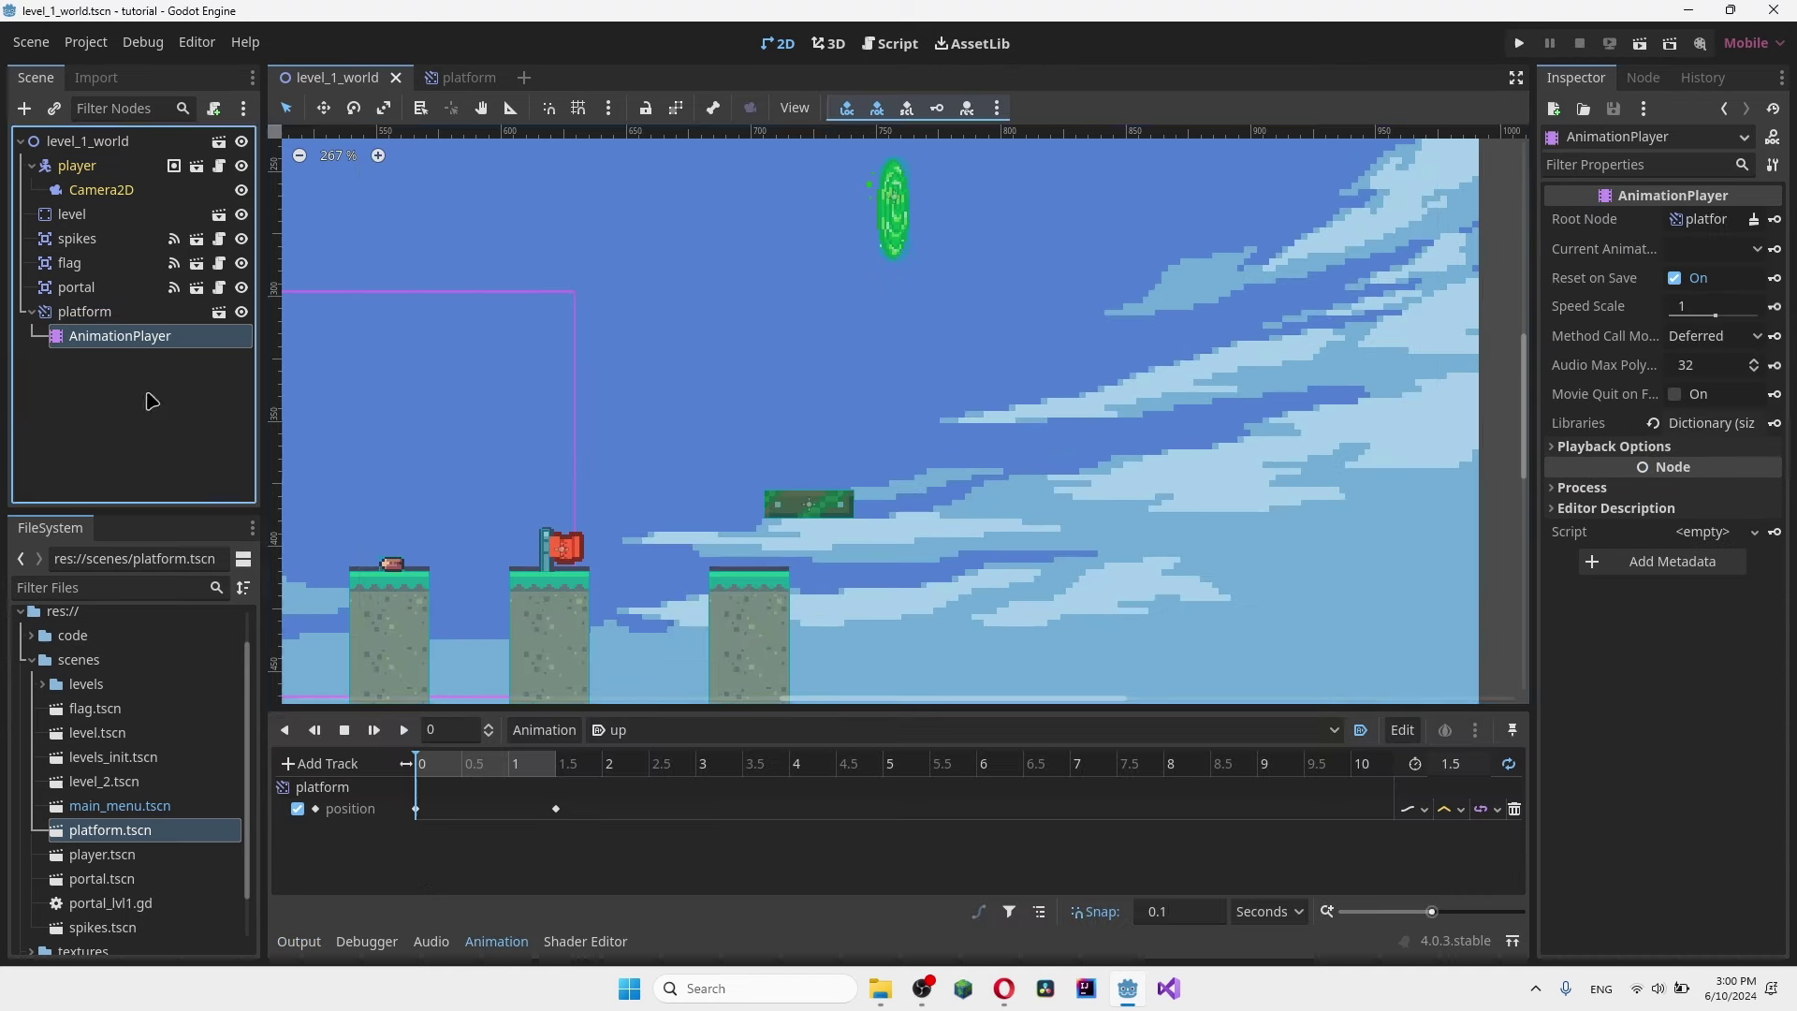
{"action": "left_click", "coordinate": [1511, 766]}
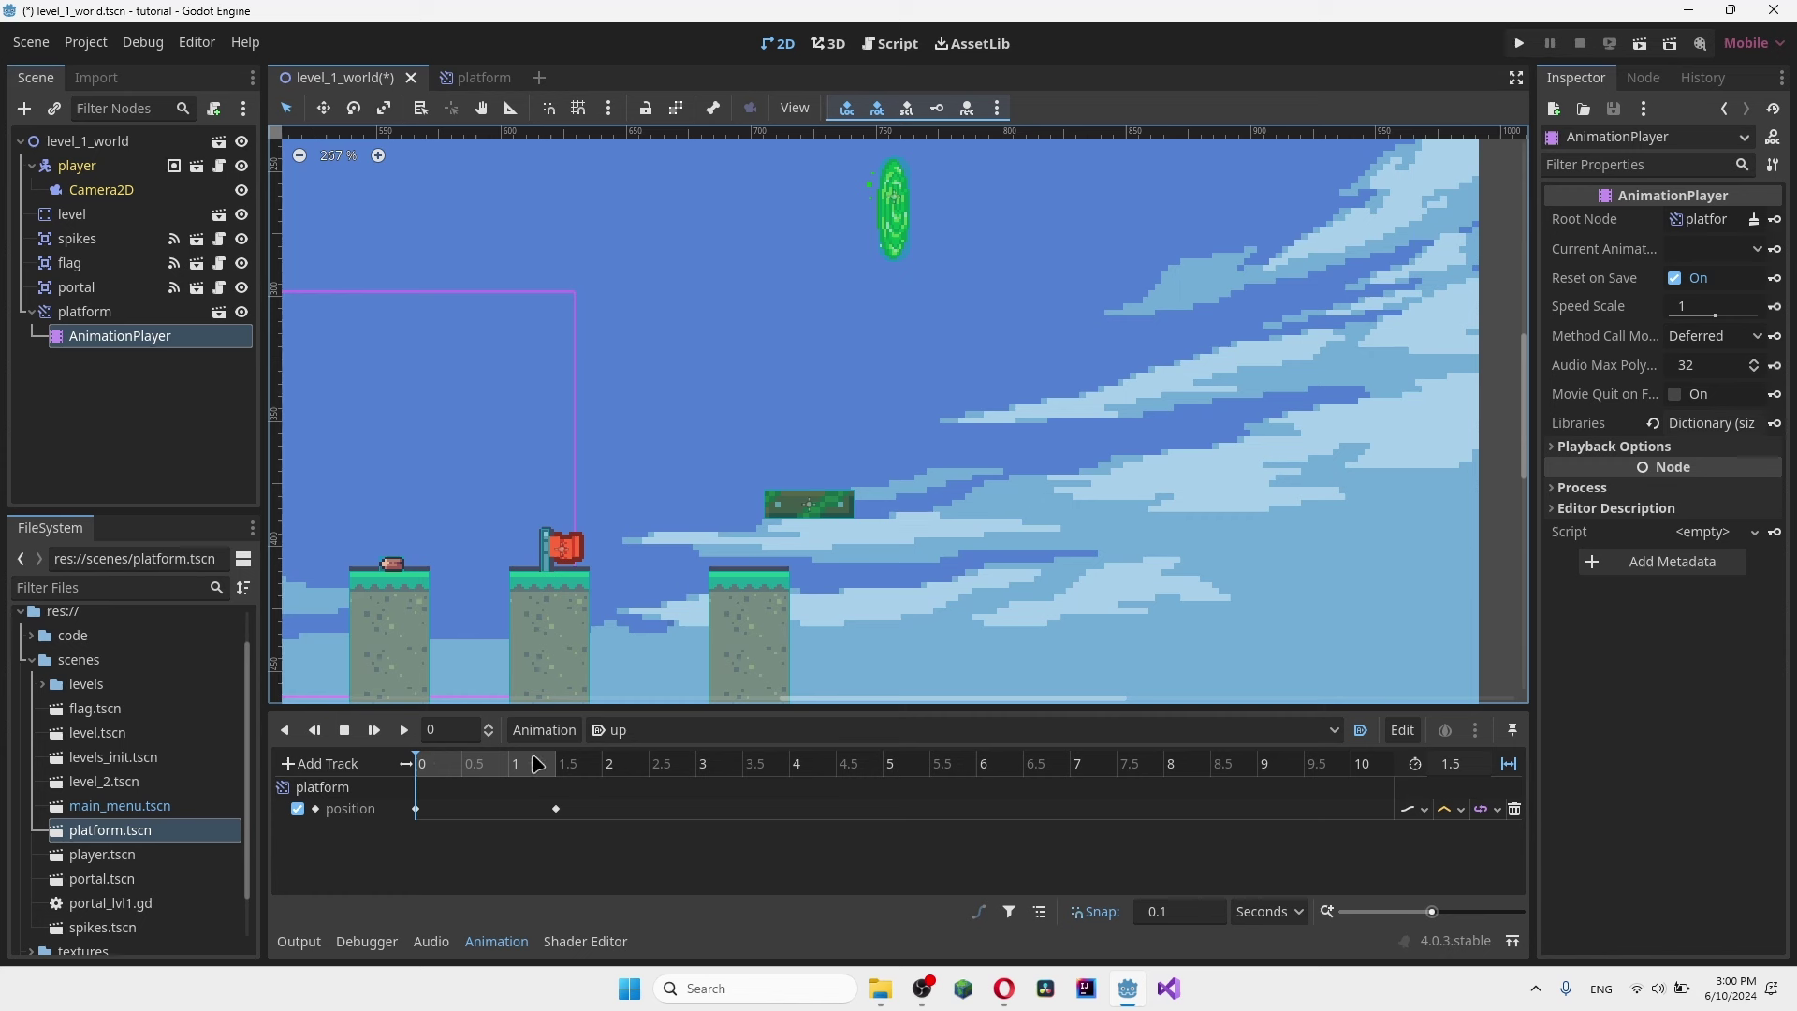
{"action": "left_click", "coordinate": [404, 730]}
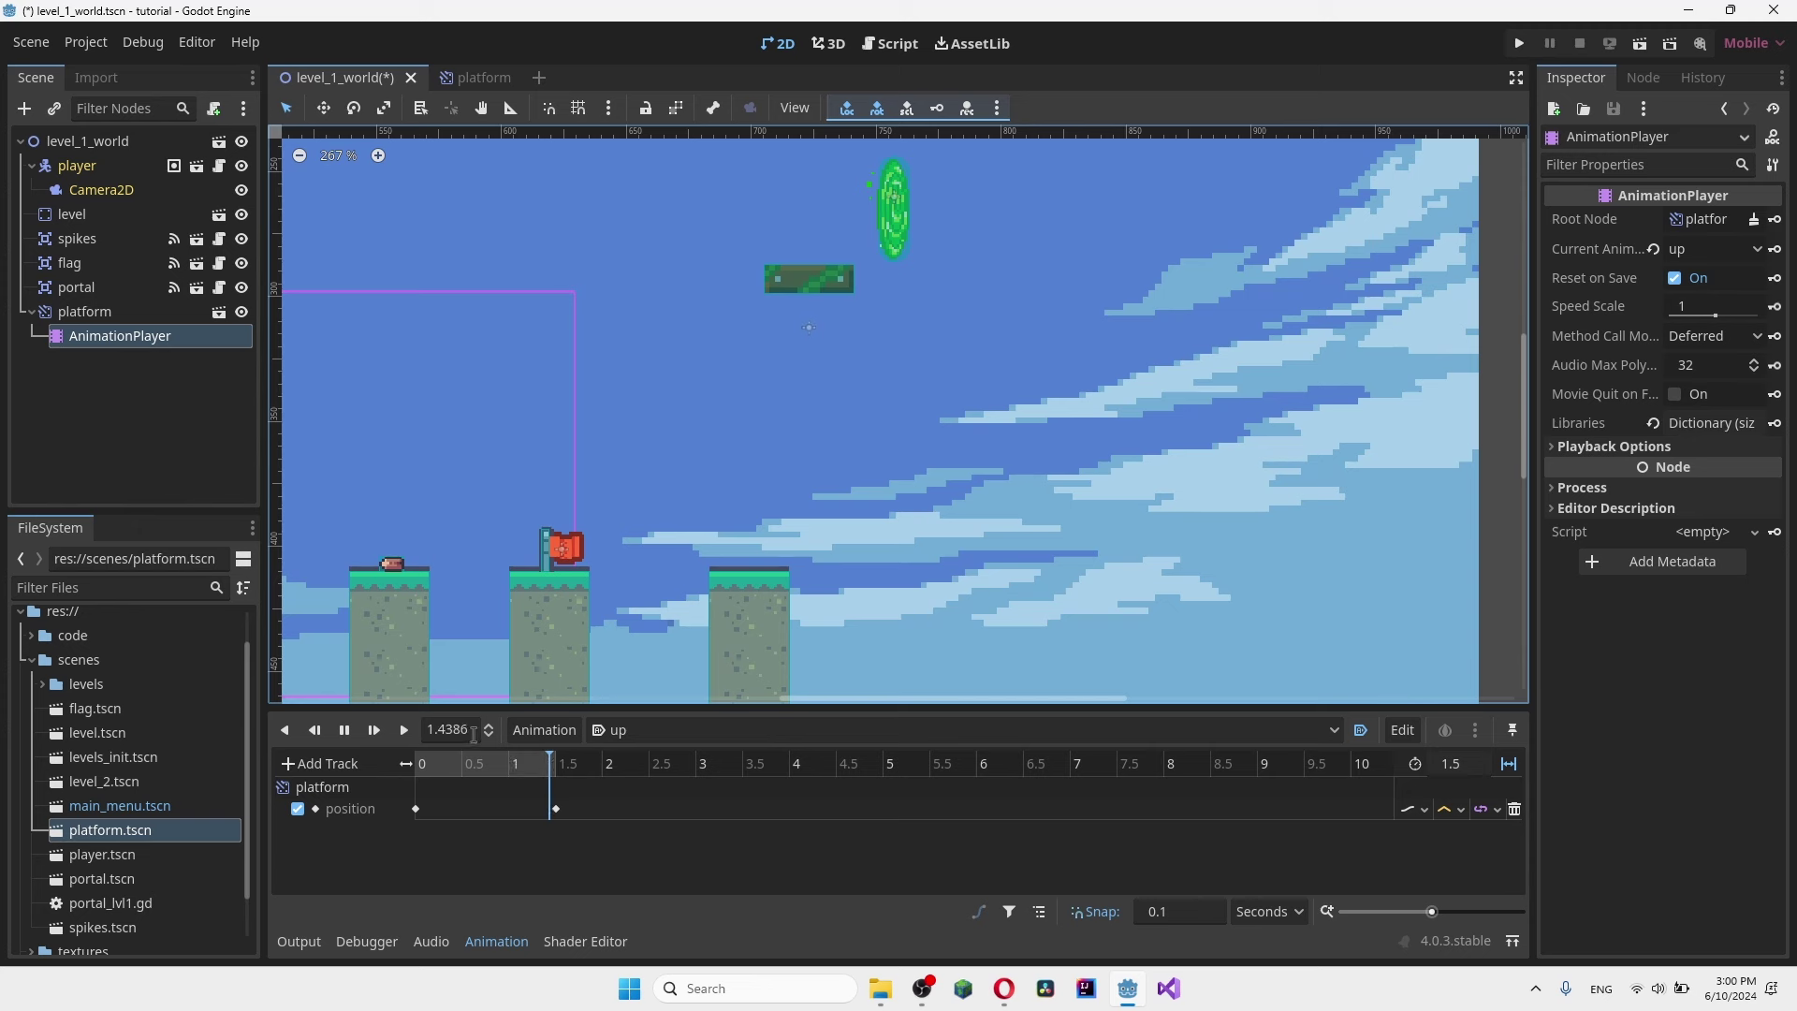
- Run the current scene again, take the player to the last pillar to check the platform's back-and-forth movement, and close the game
{"action": "left_click", "coordinate": [1640, 44]}
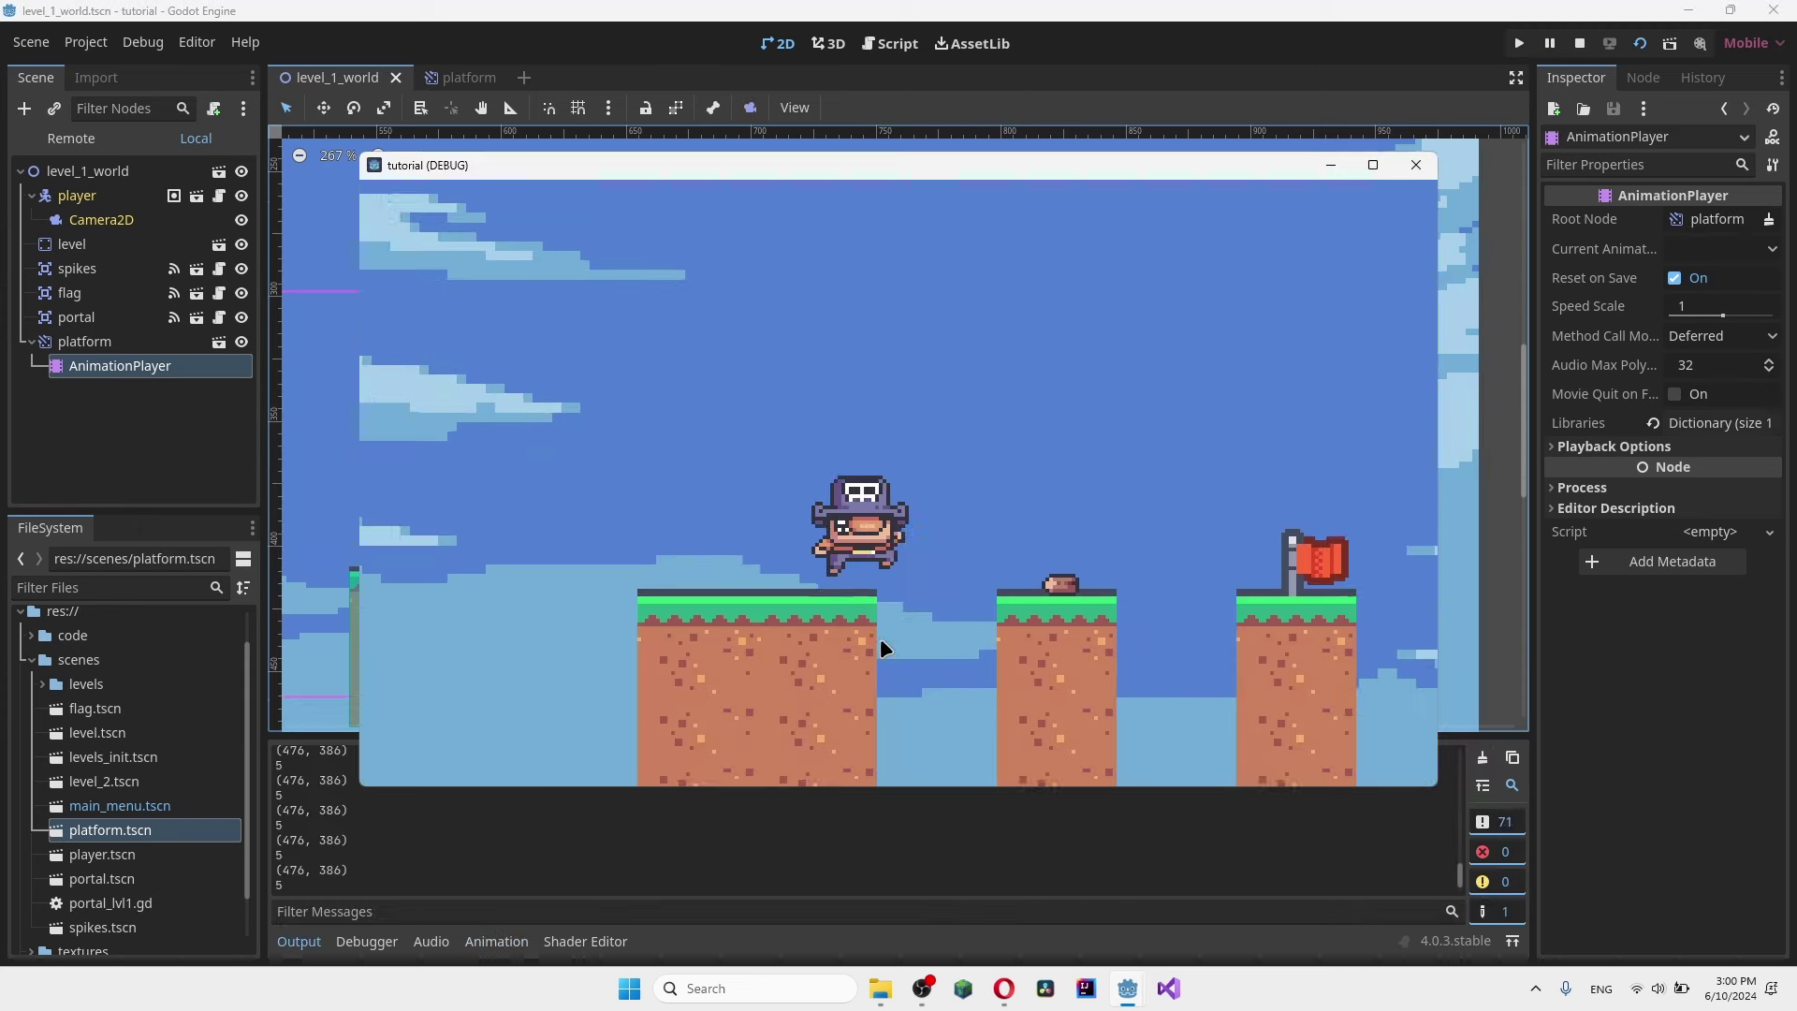
{"action": "key", "text": "Right"}
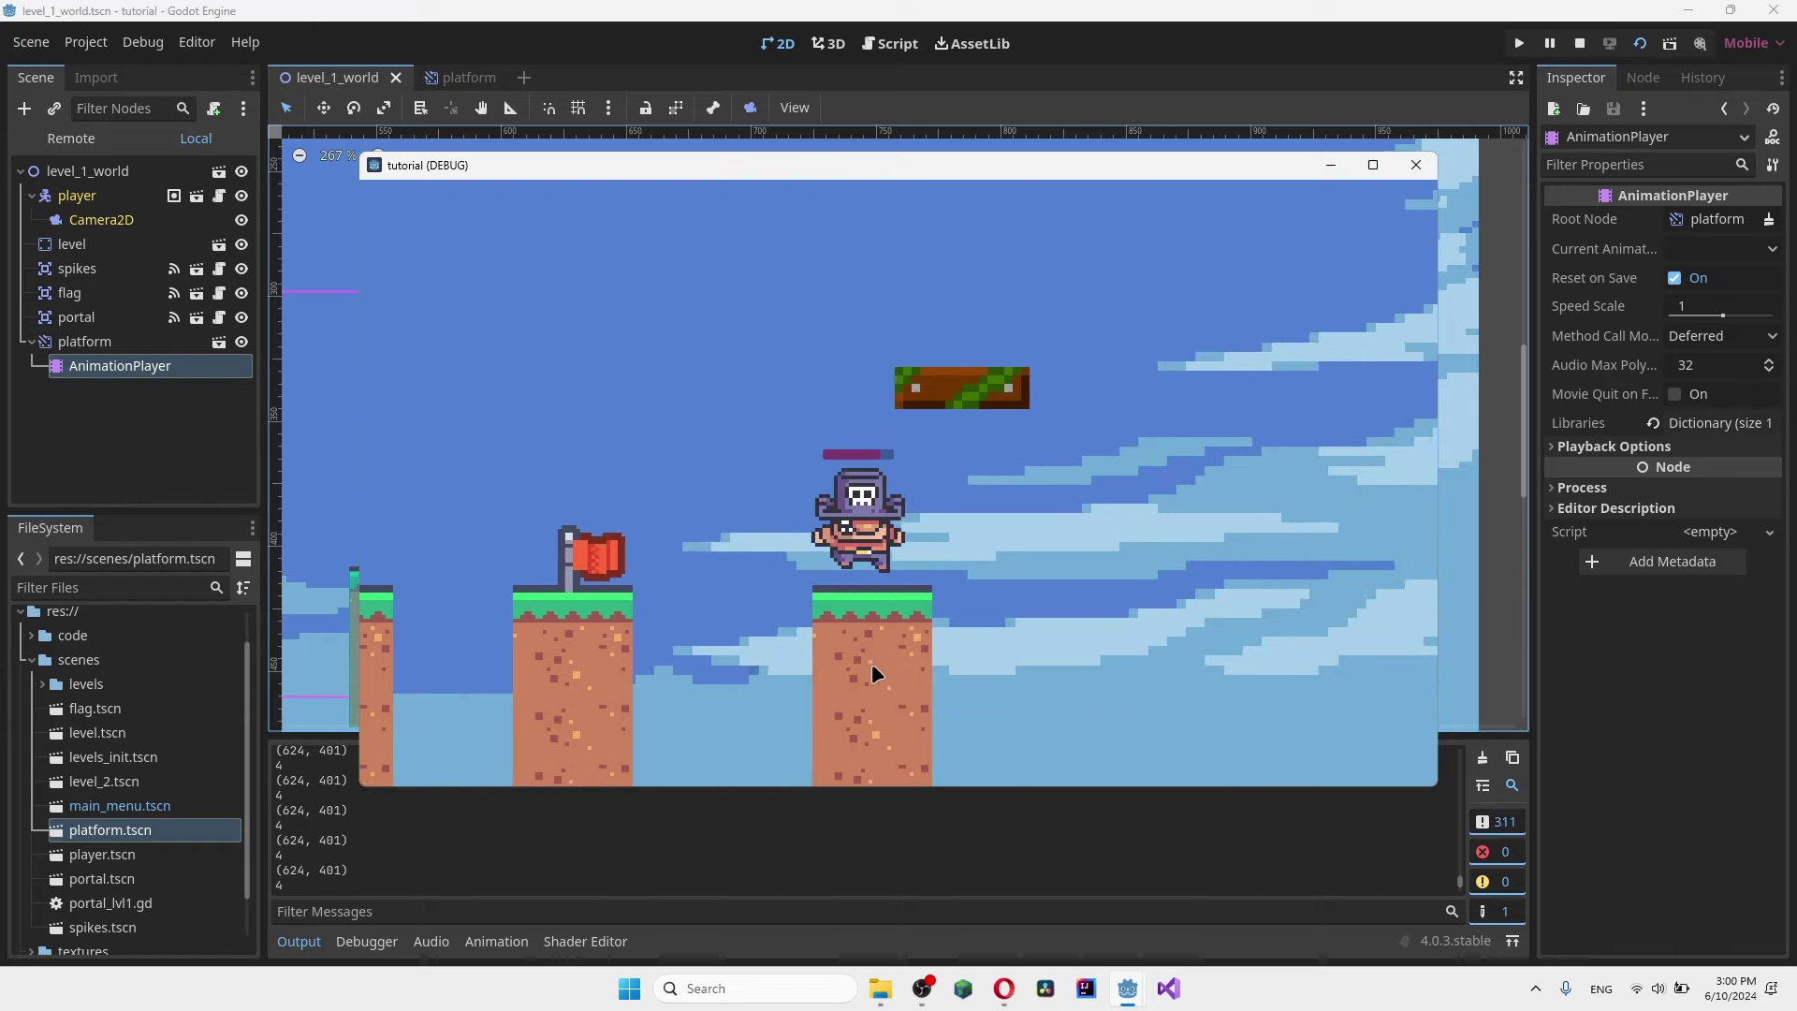
{"action": "key", "text": "space"}
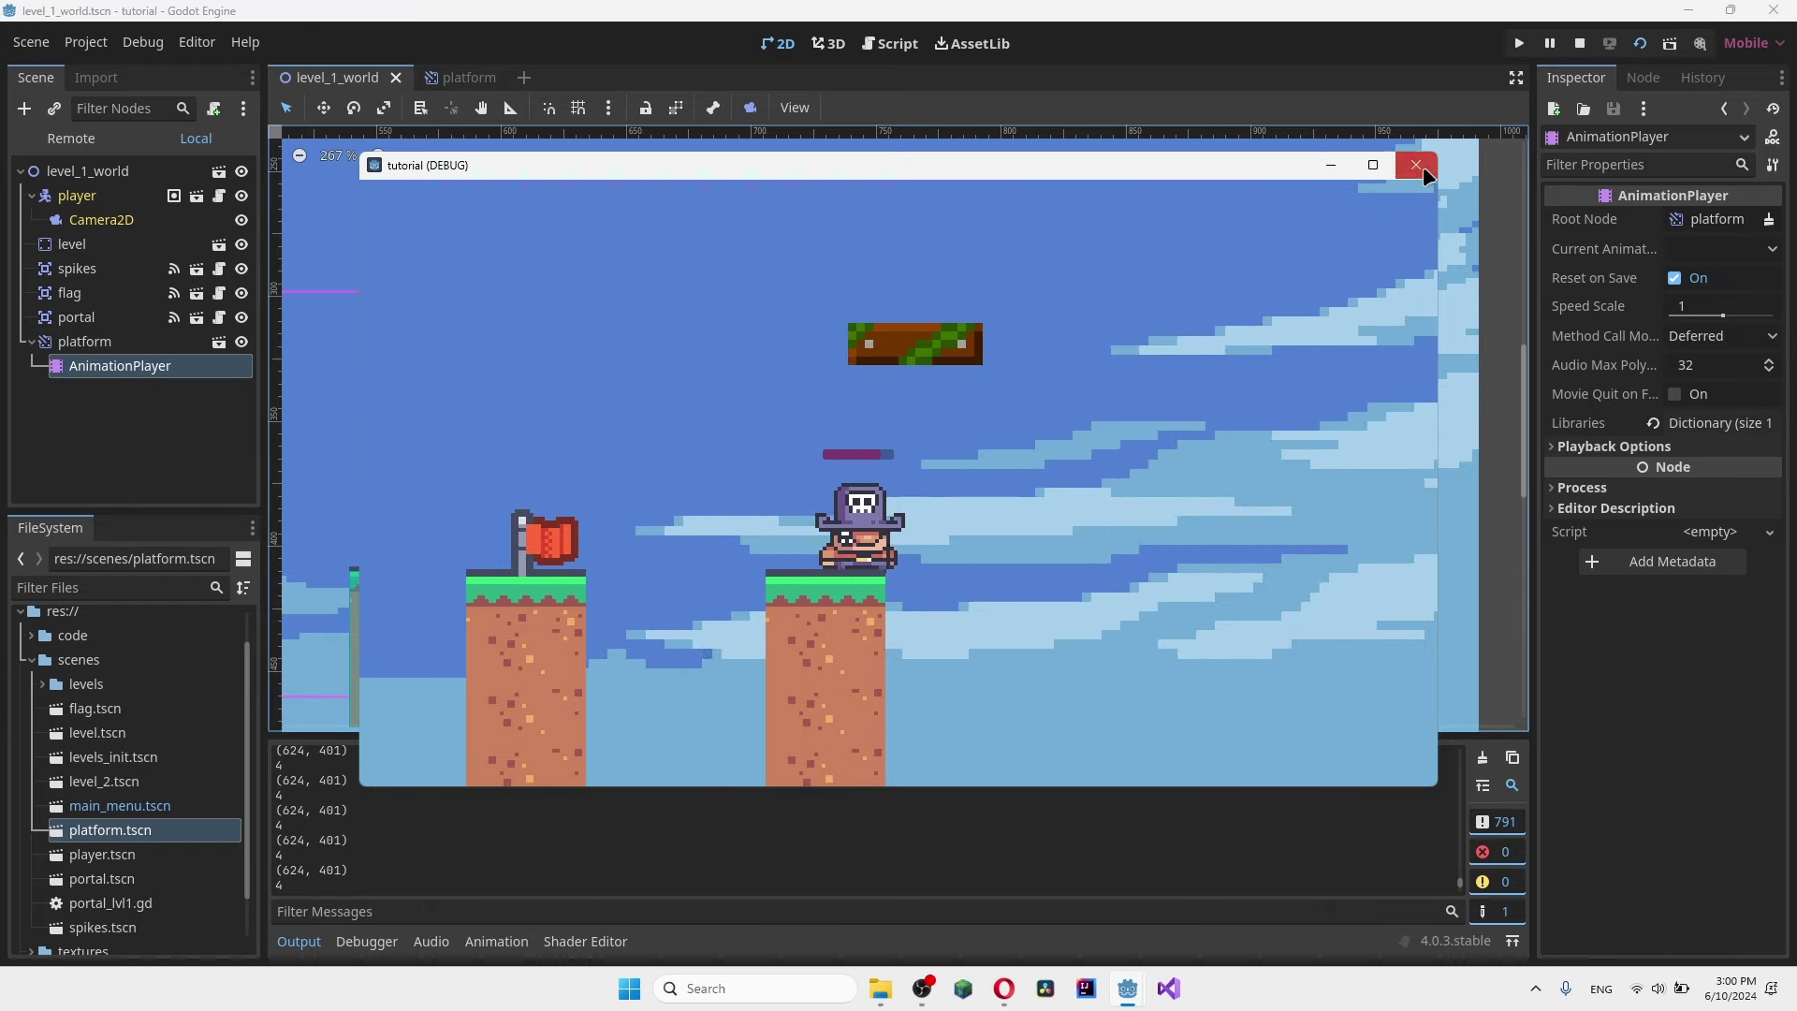
{"action": "left_click", "coordinate": [1423, 166]}
- Enable one-way collision on the CollisionShape2D of the platform scene
{"action": "left_click", "coordinate": [445, 77]}
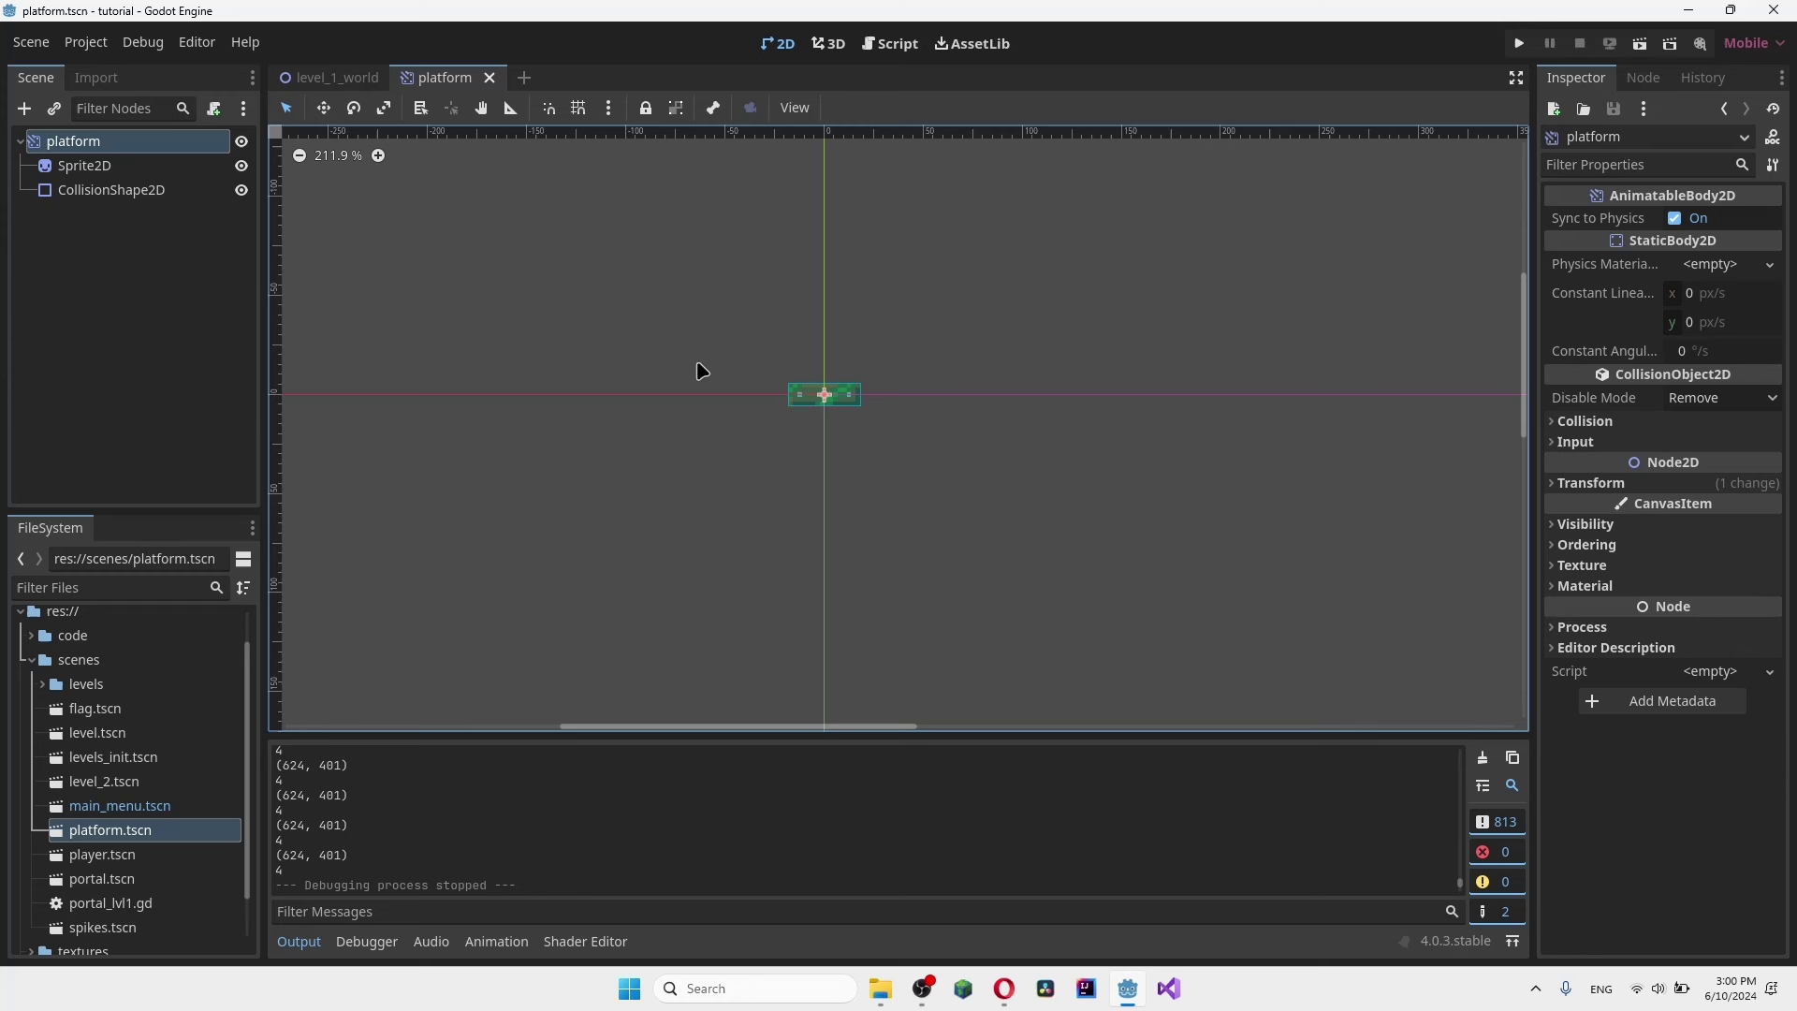
{"action": "left_click", "coordinate": [106, 192]}
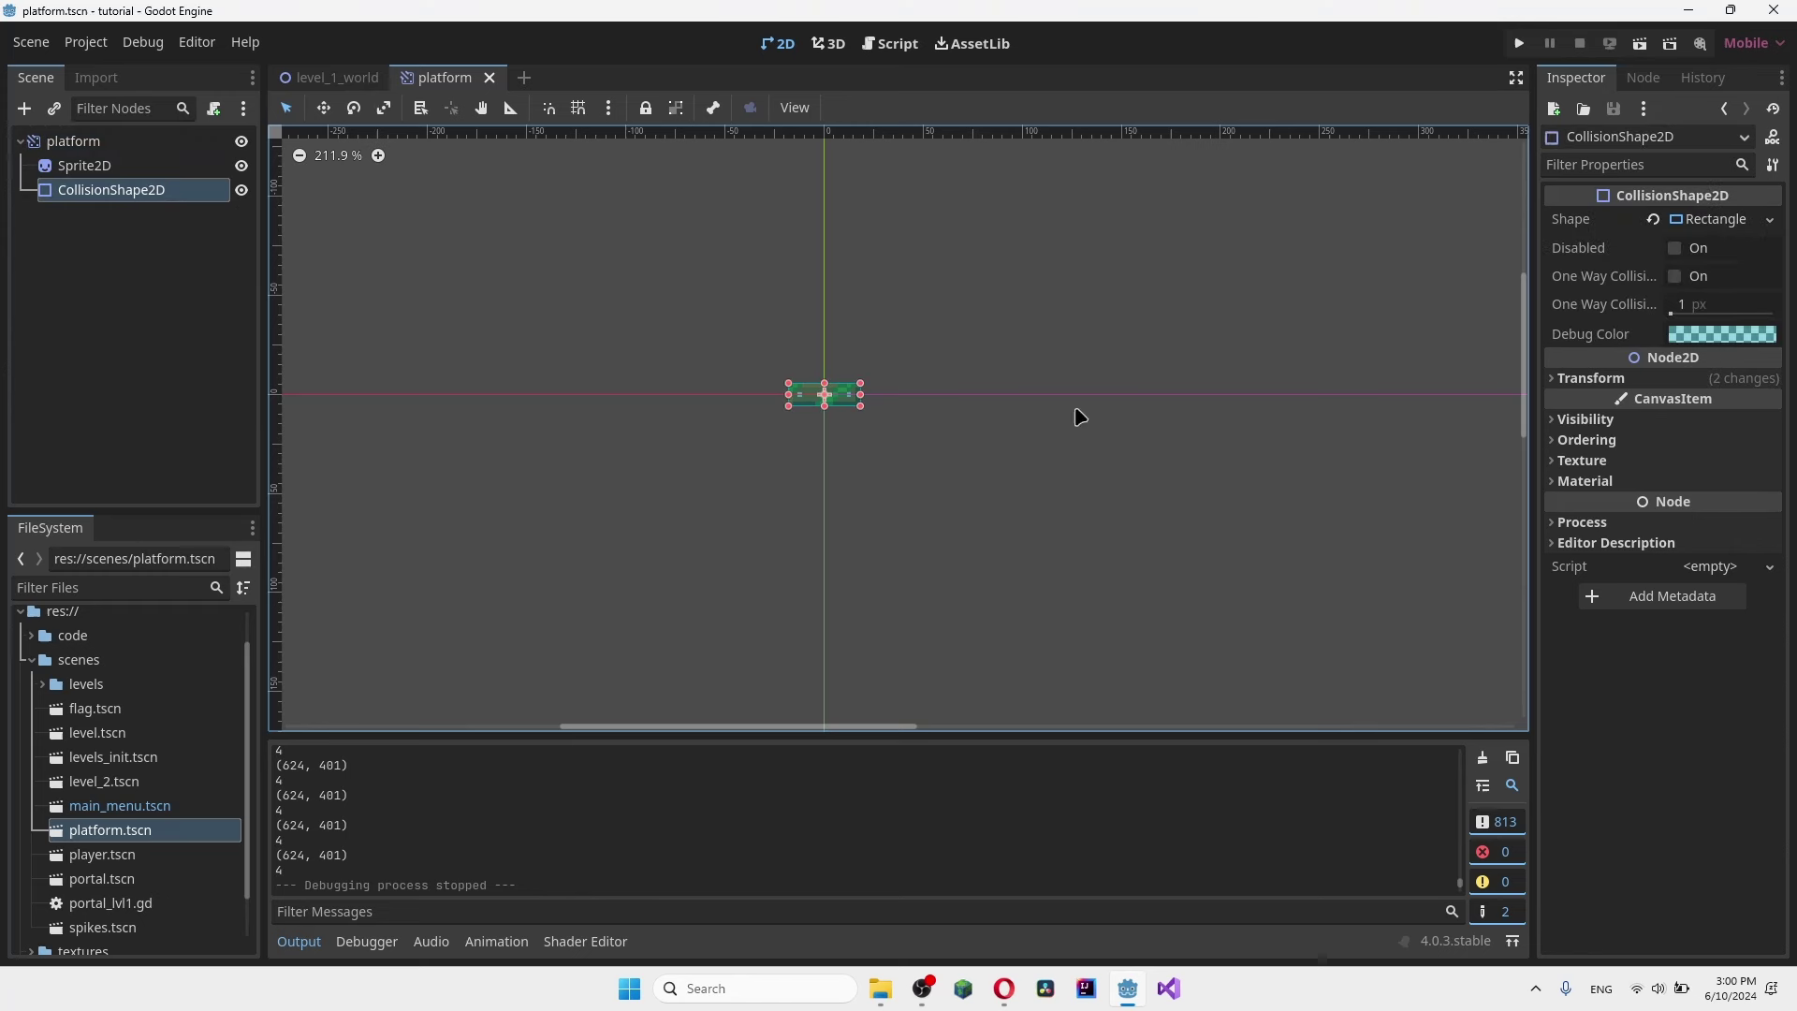
{"action": "left_click", "coordinate": [1694, 276]}
{"action": "scroll", "coordinate": [807, 473], "scroll_direction": "up", "scroll_amount": 1}
{"action": "left_click", "coordinate": [833, 508]}
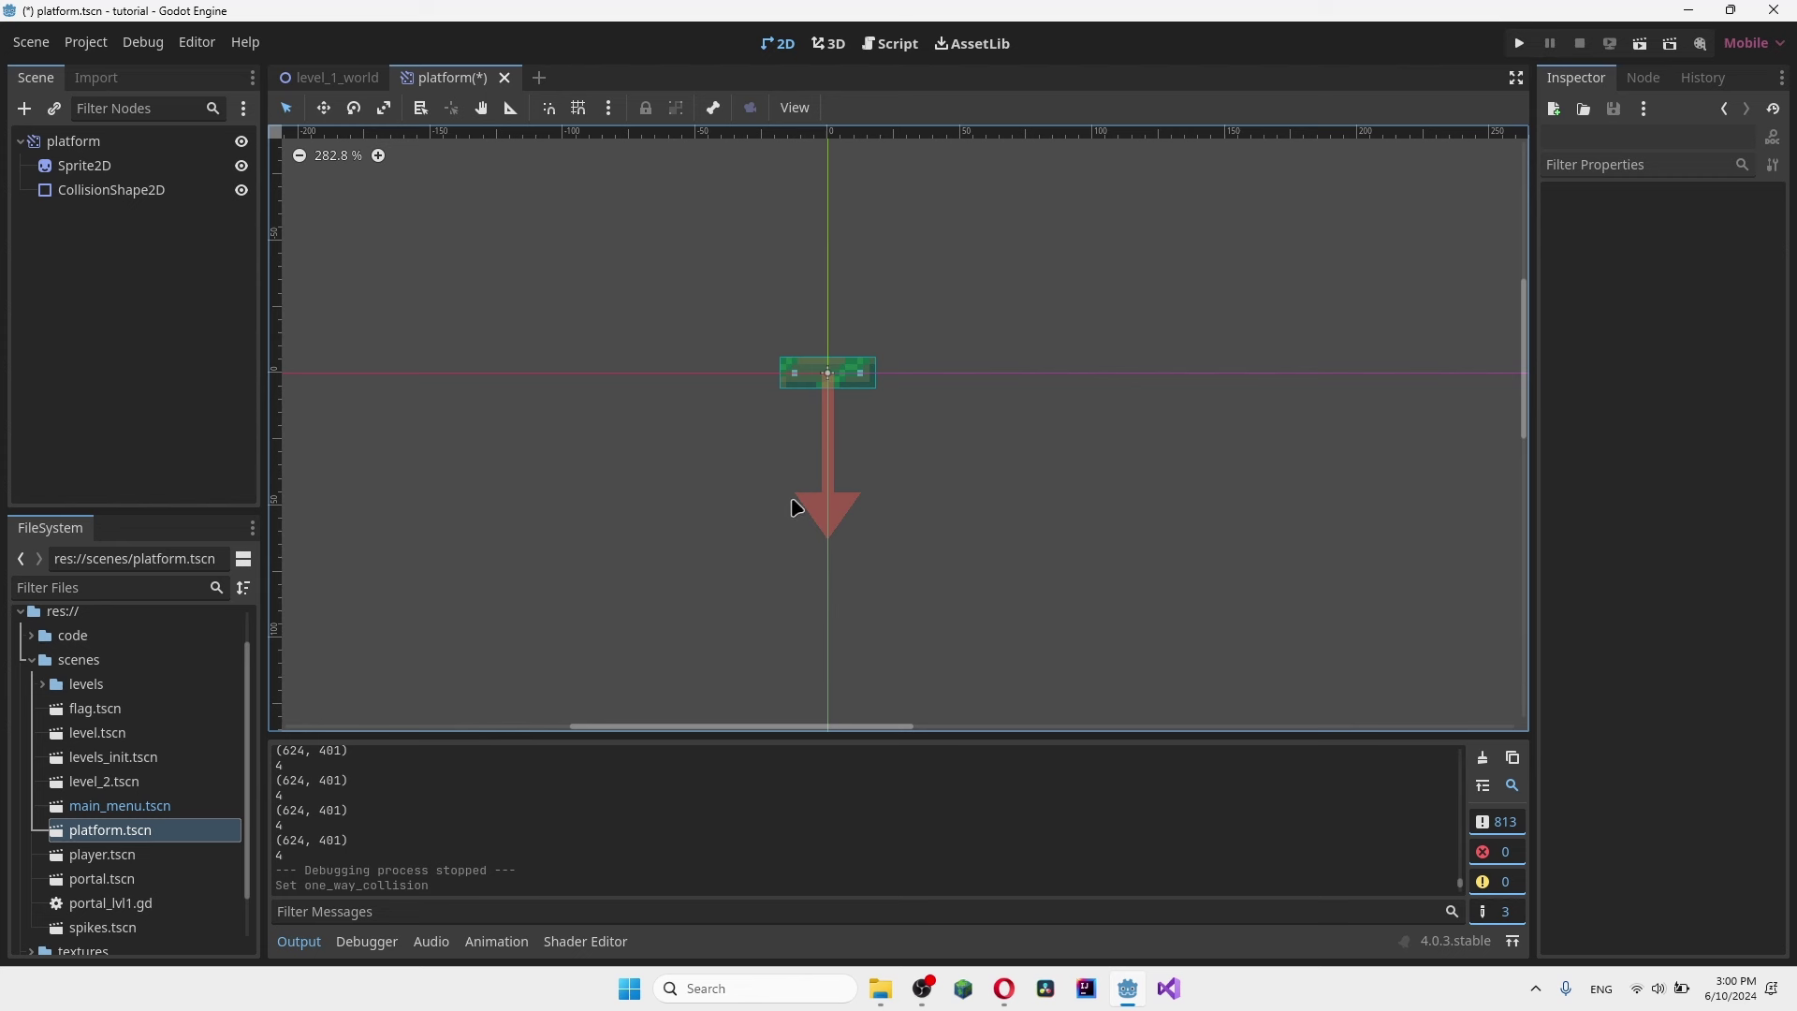
{"action": "scroll", "coordinate": [829, 306], "scroll_direction": "up", "scroll_amount": 2}
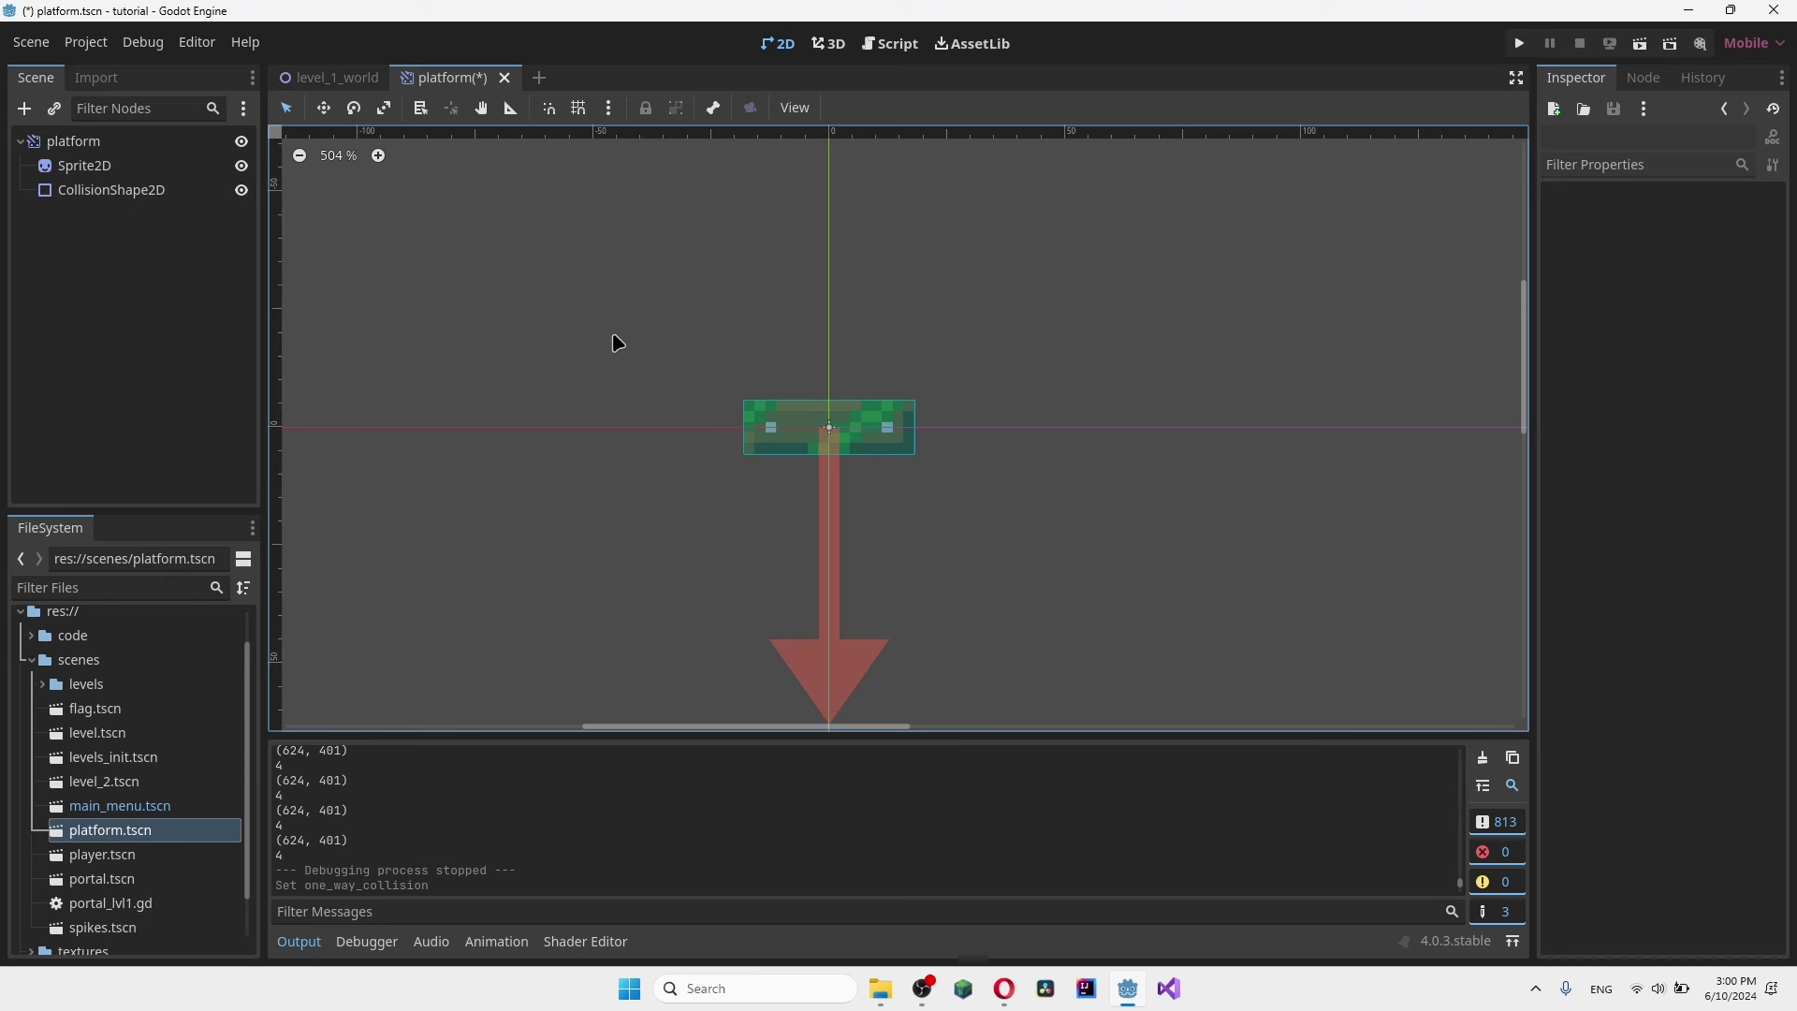
- Run level_1_world, take the player to the last pillar, jump up through the moving platform from below, and close the game
{"action": "left_click", "coordinate": [1518, 43]}
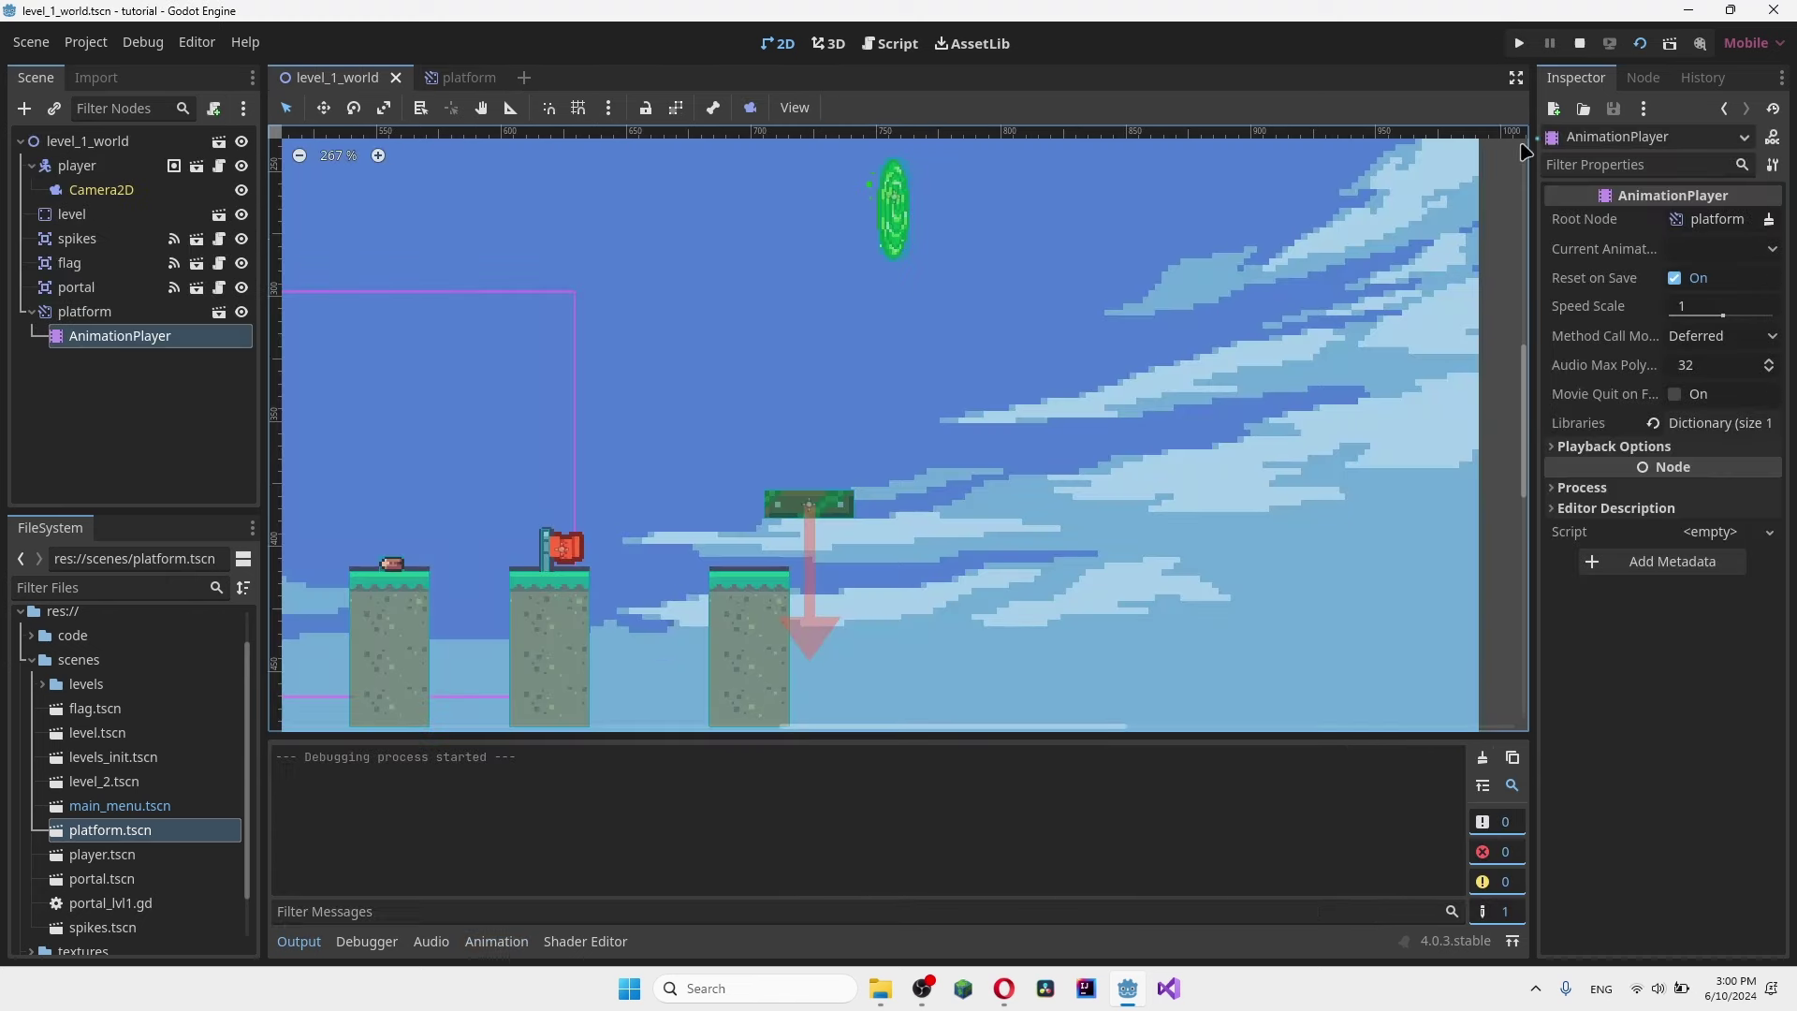
{"action": "key", "text": "space"}
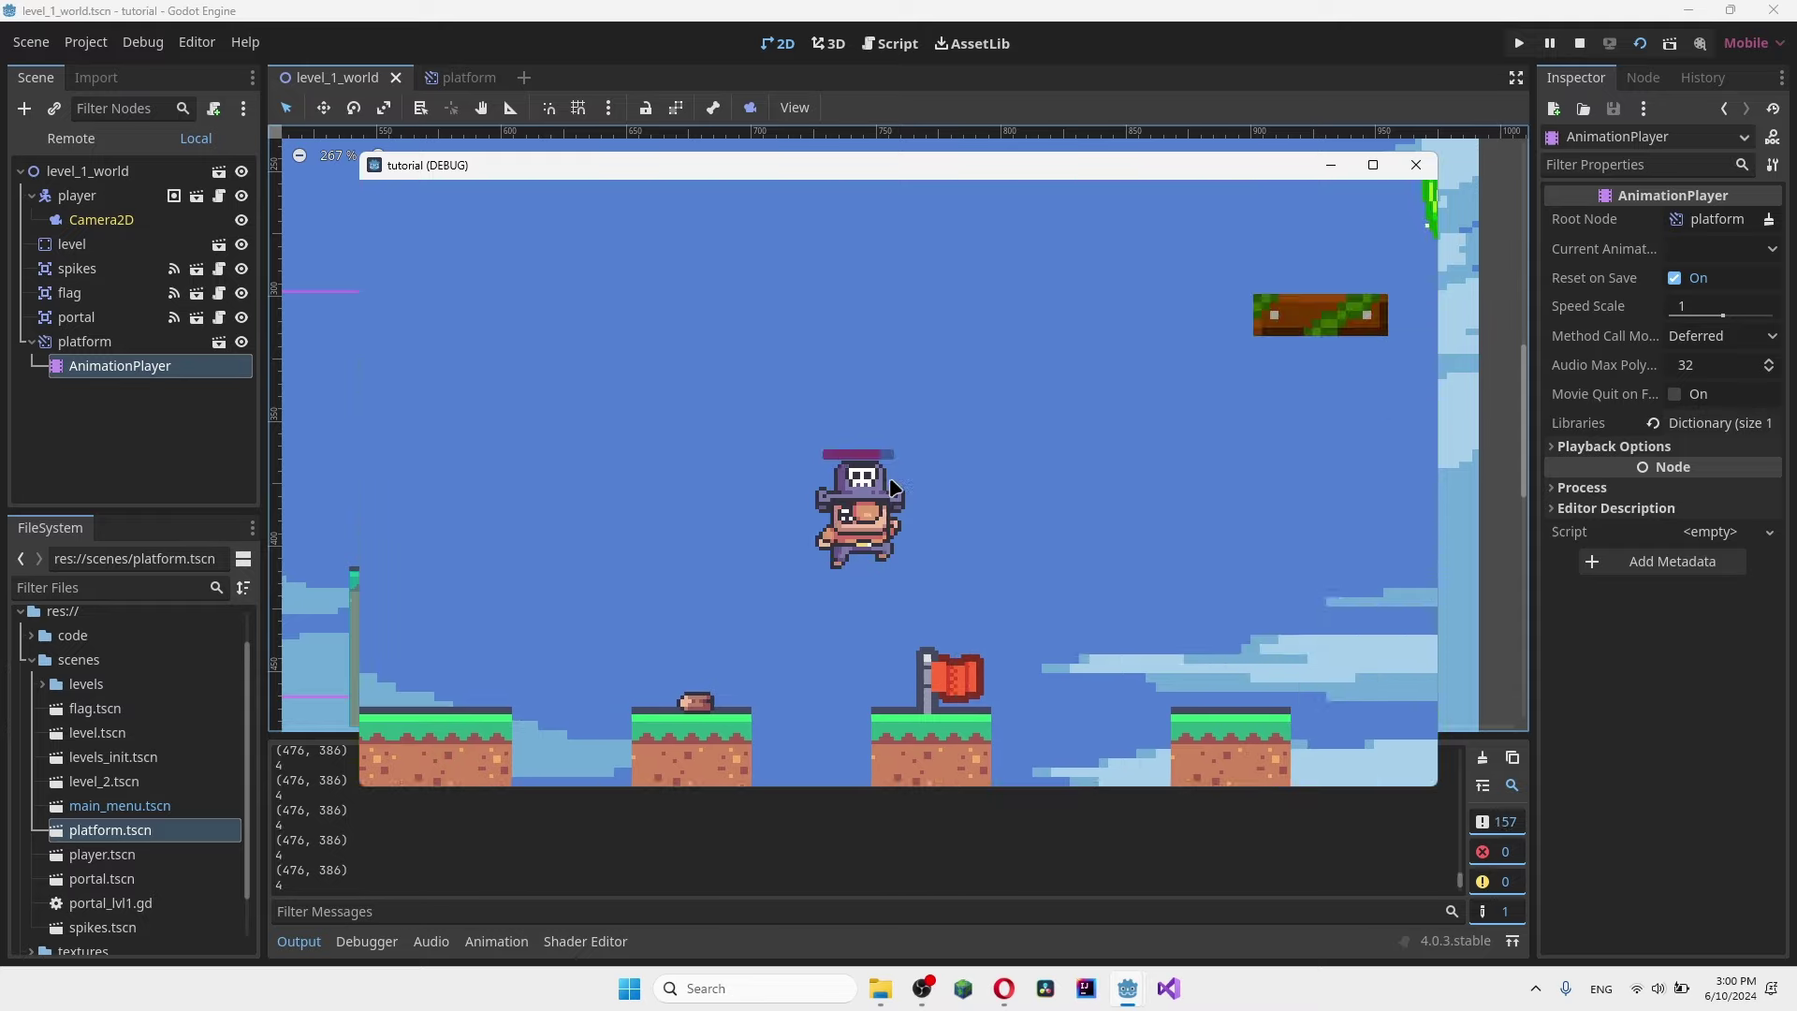
{"action": "key", "text": "Right"}
{"action": "key", "text": "space"}
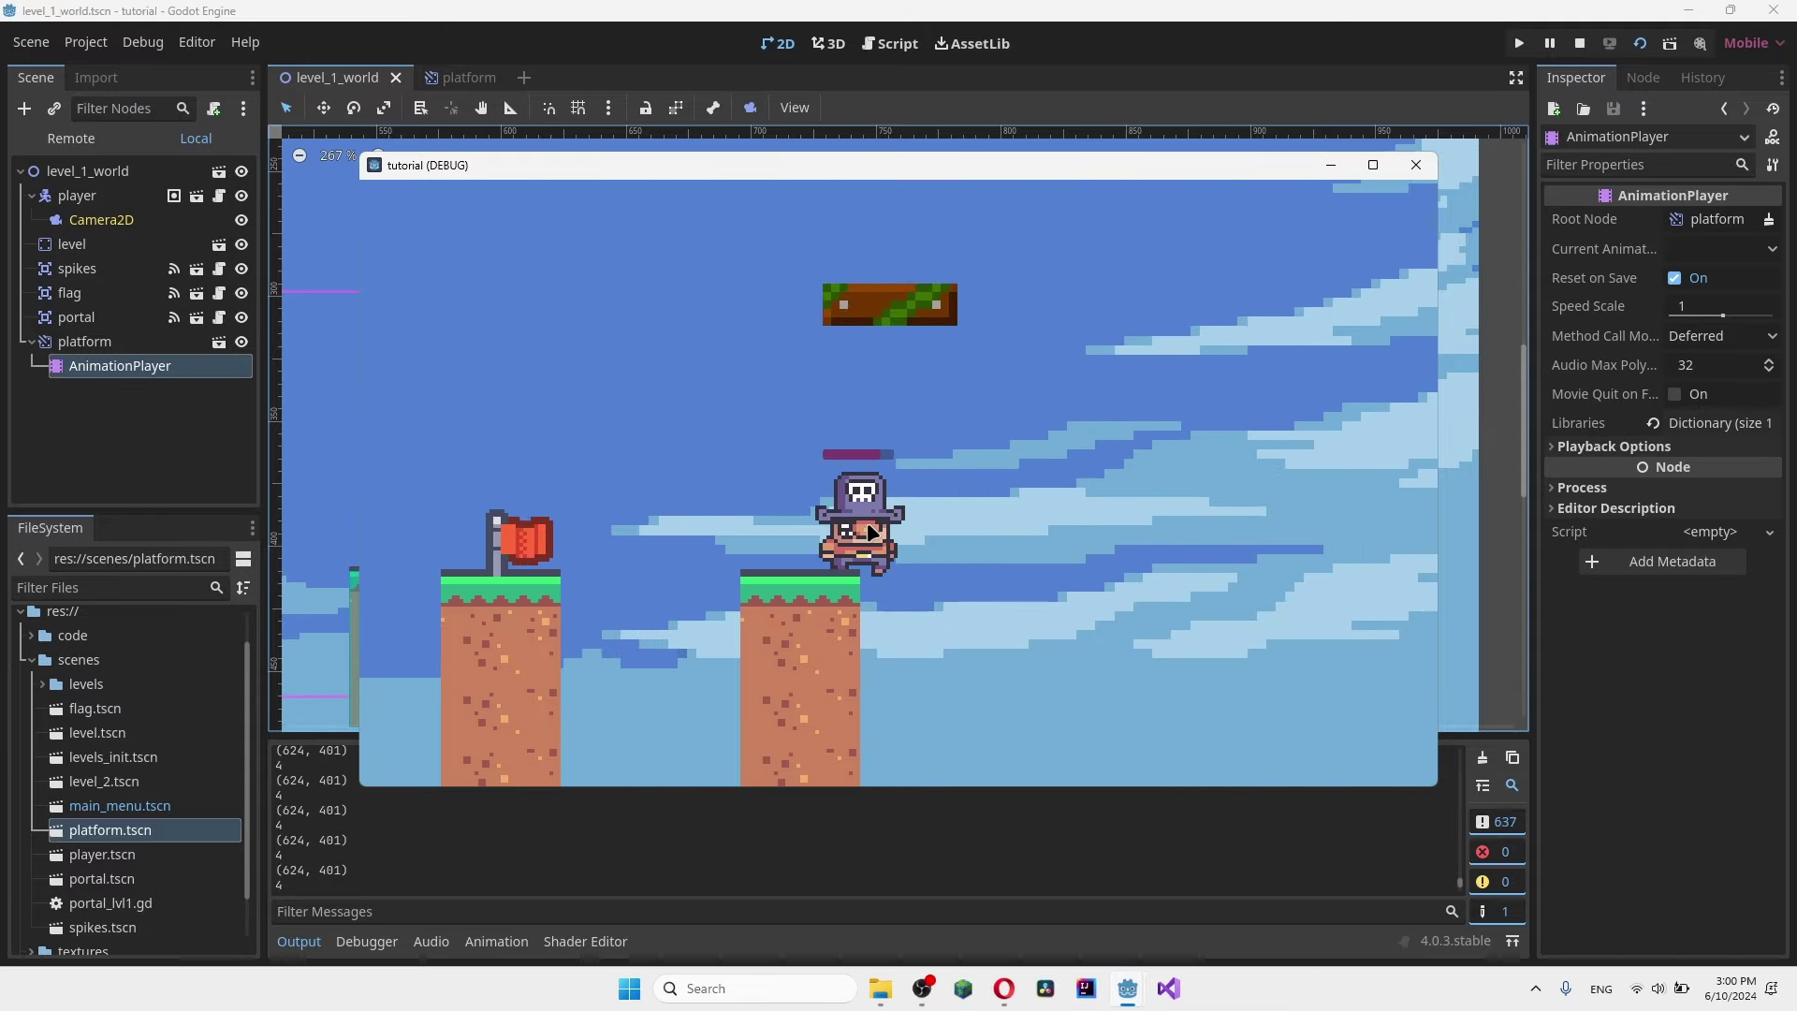
{"action": "key", "text": "space"}
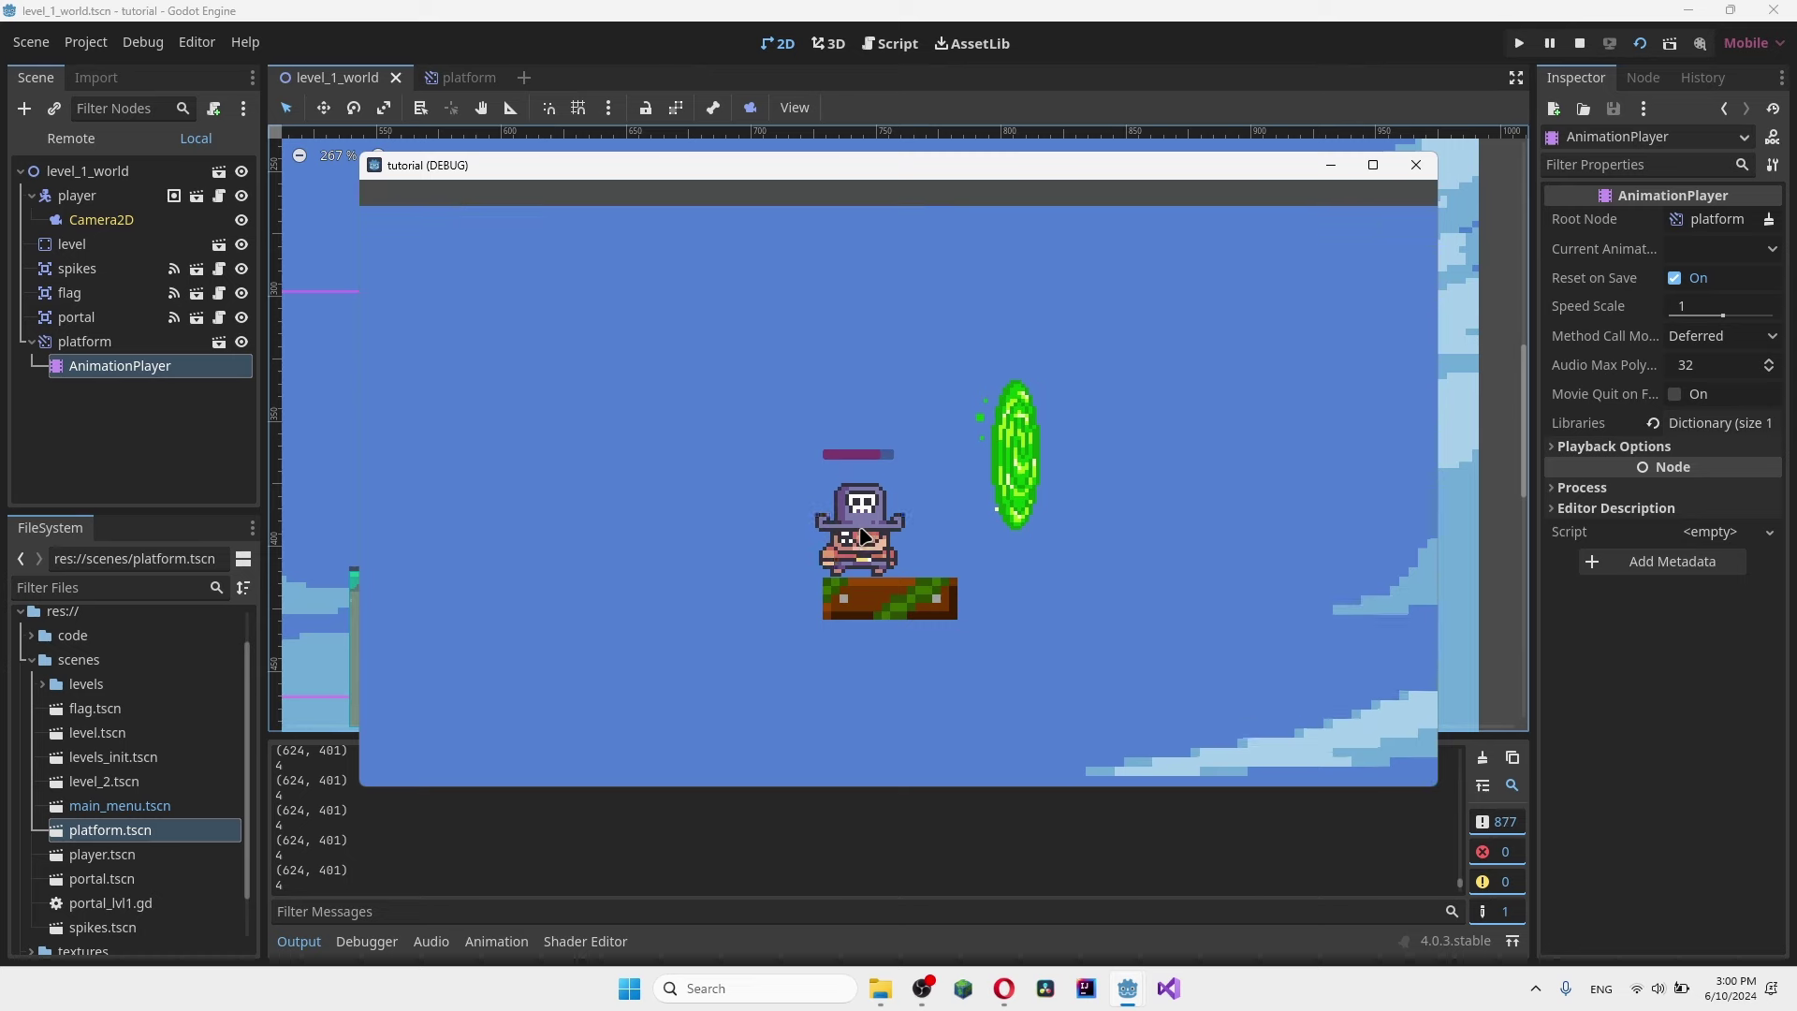
{"action": "key", "text": "space"}
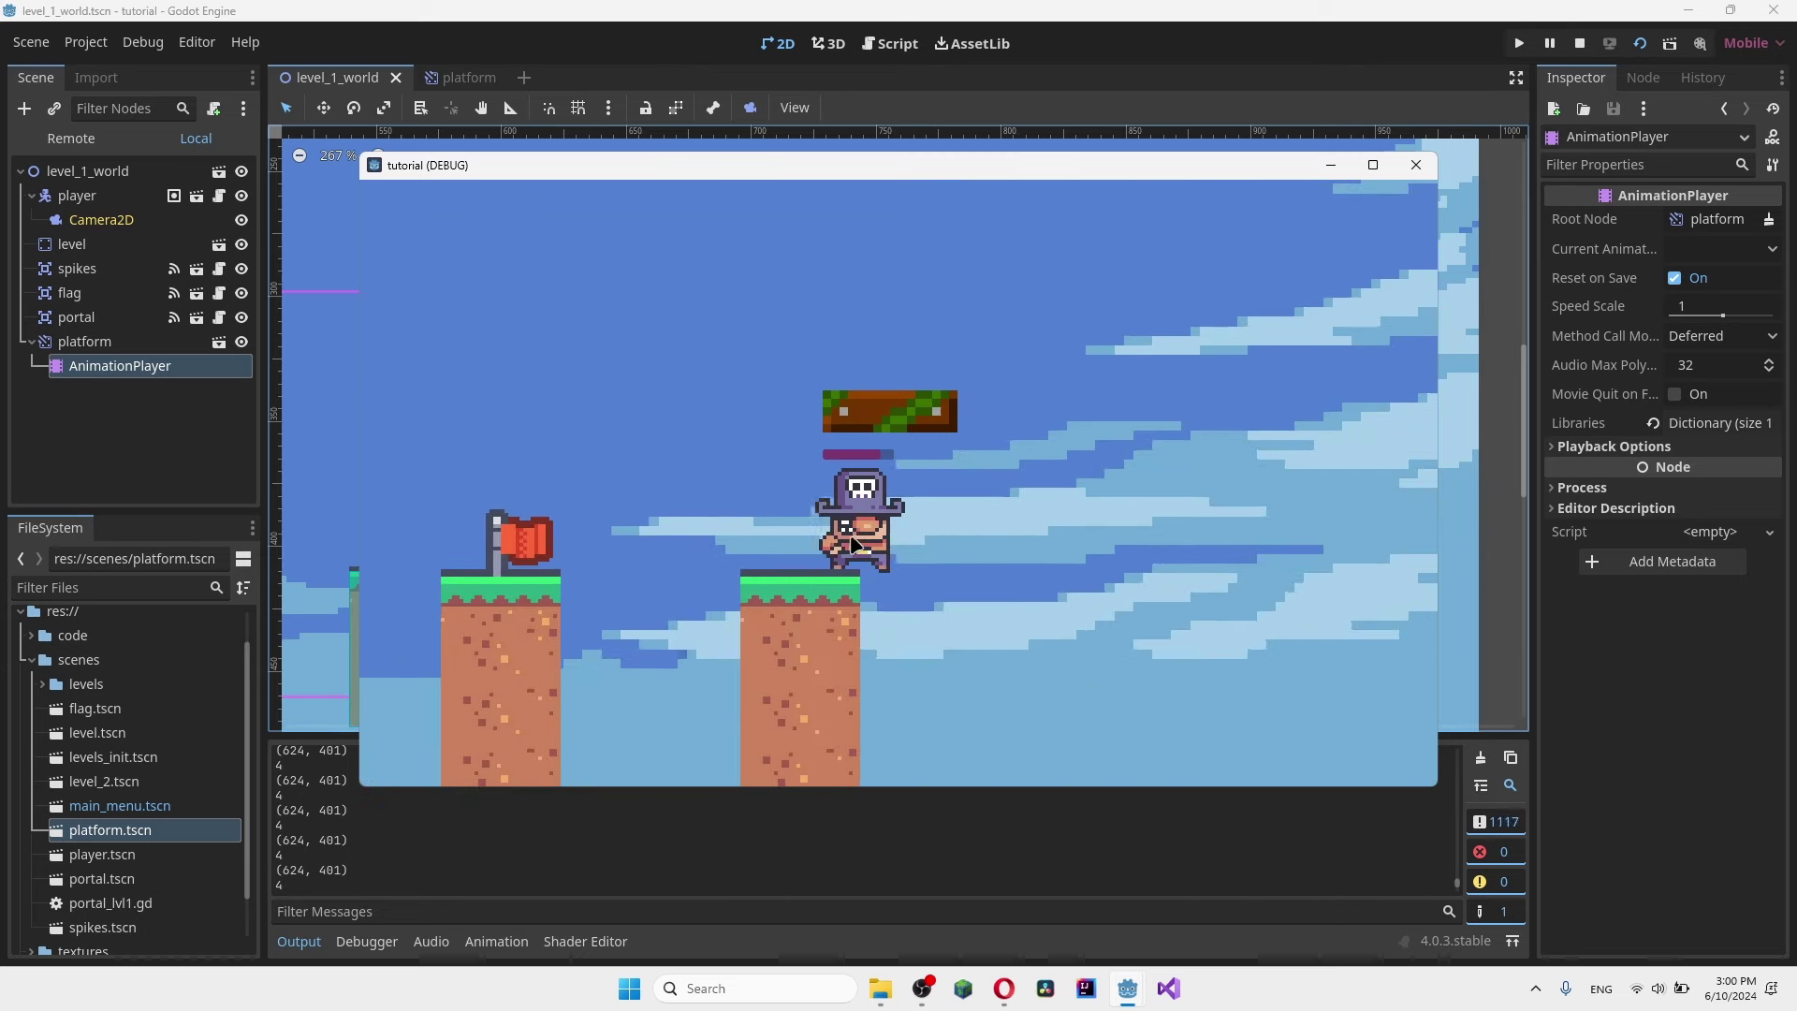
{"action": "key", "text": "space"}
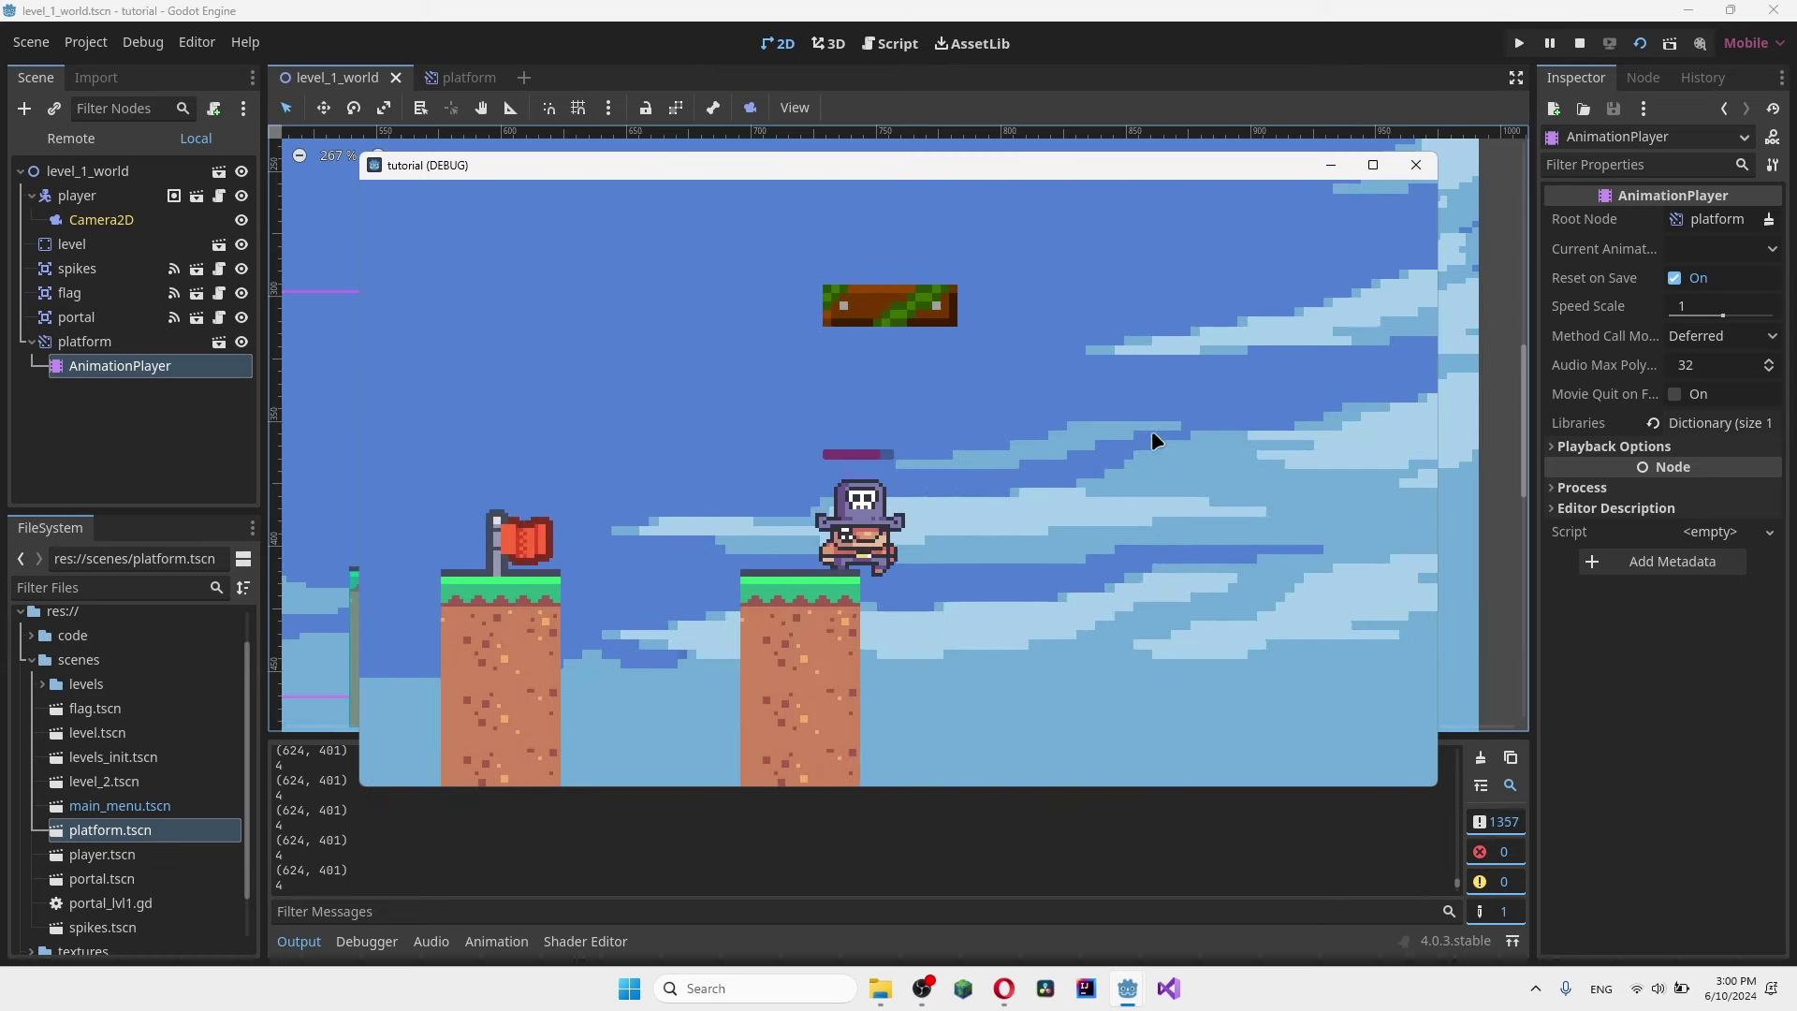
{"action": "left_click", "coordinate": [1415, 165]}
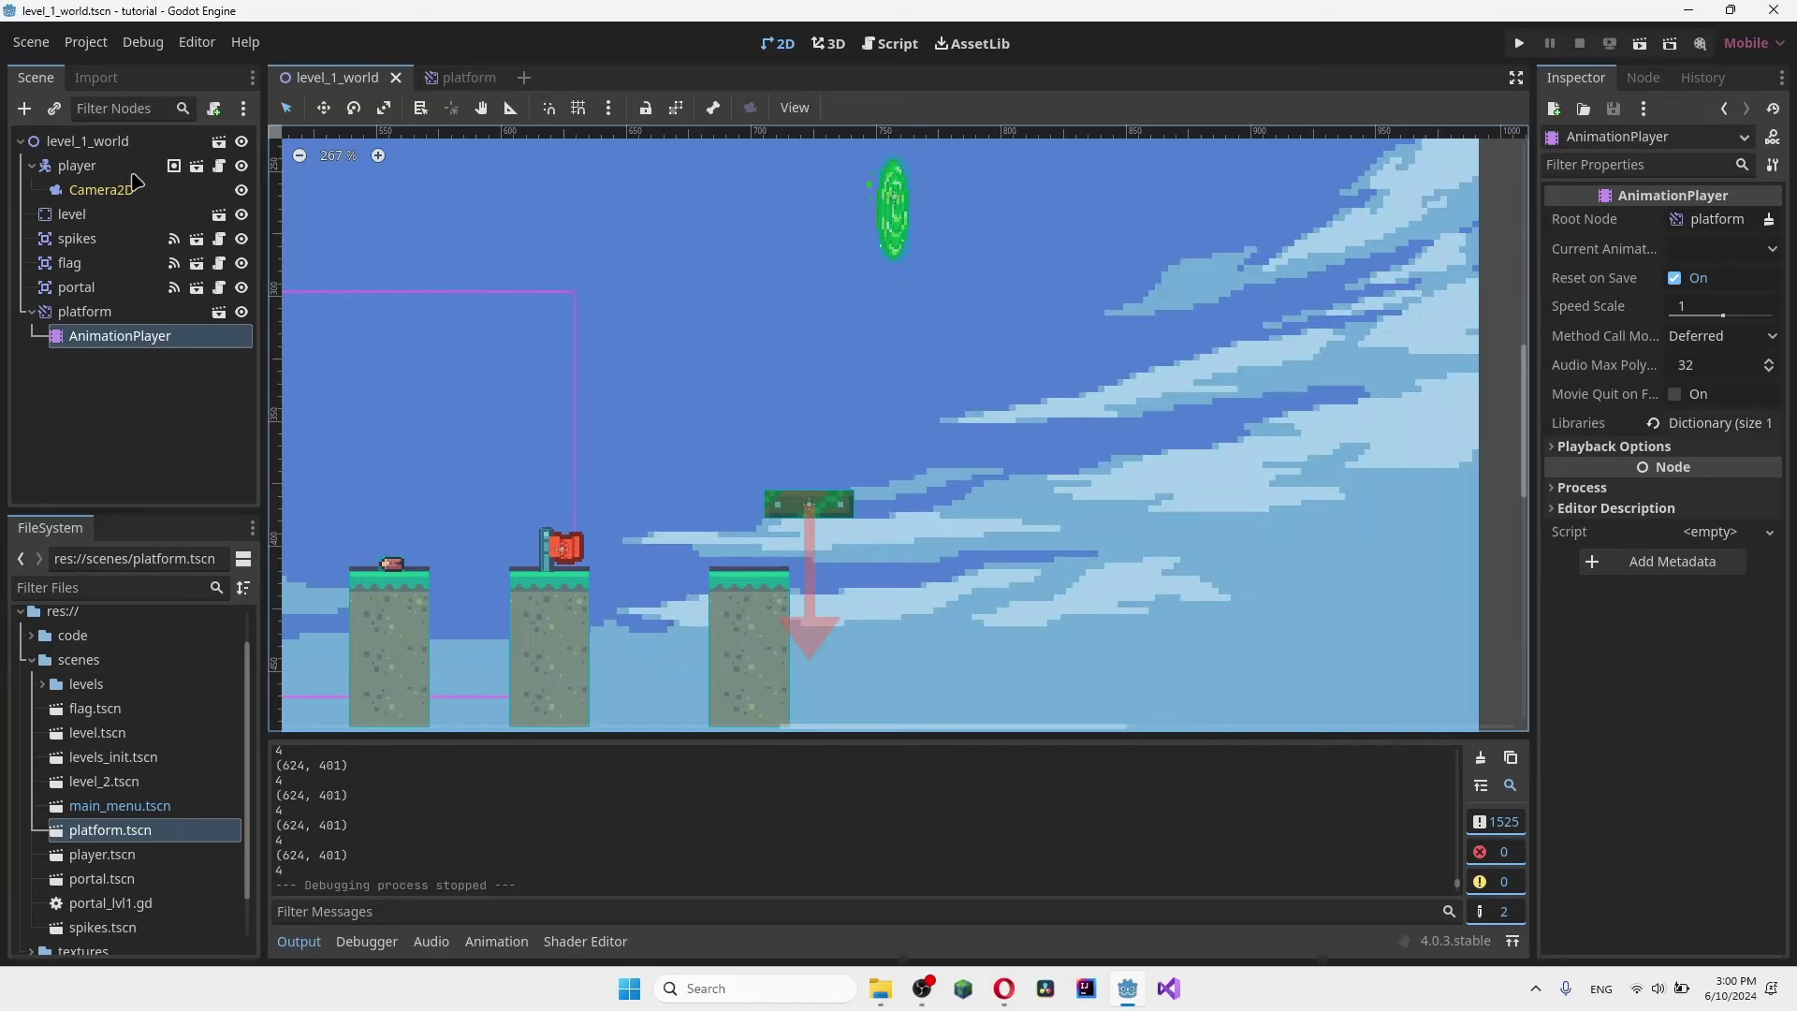
- Set the player's Z Index to 1 in level_1_world
{"action": "left_click", "coordinate": [77, 166]}
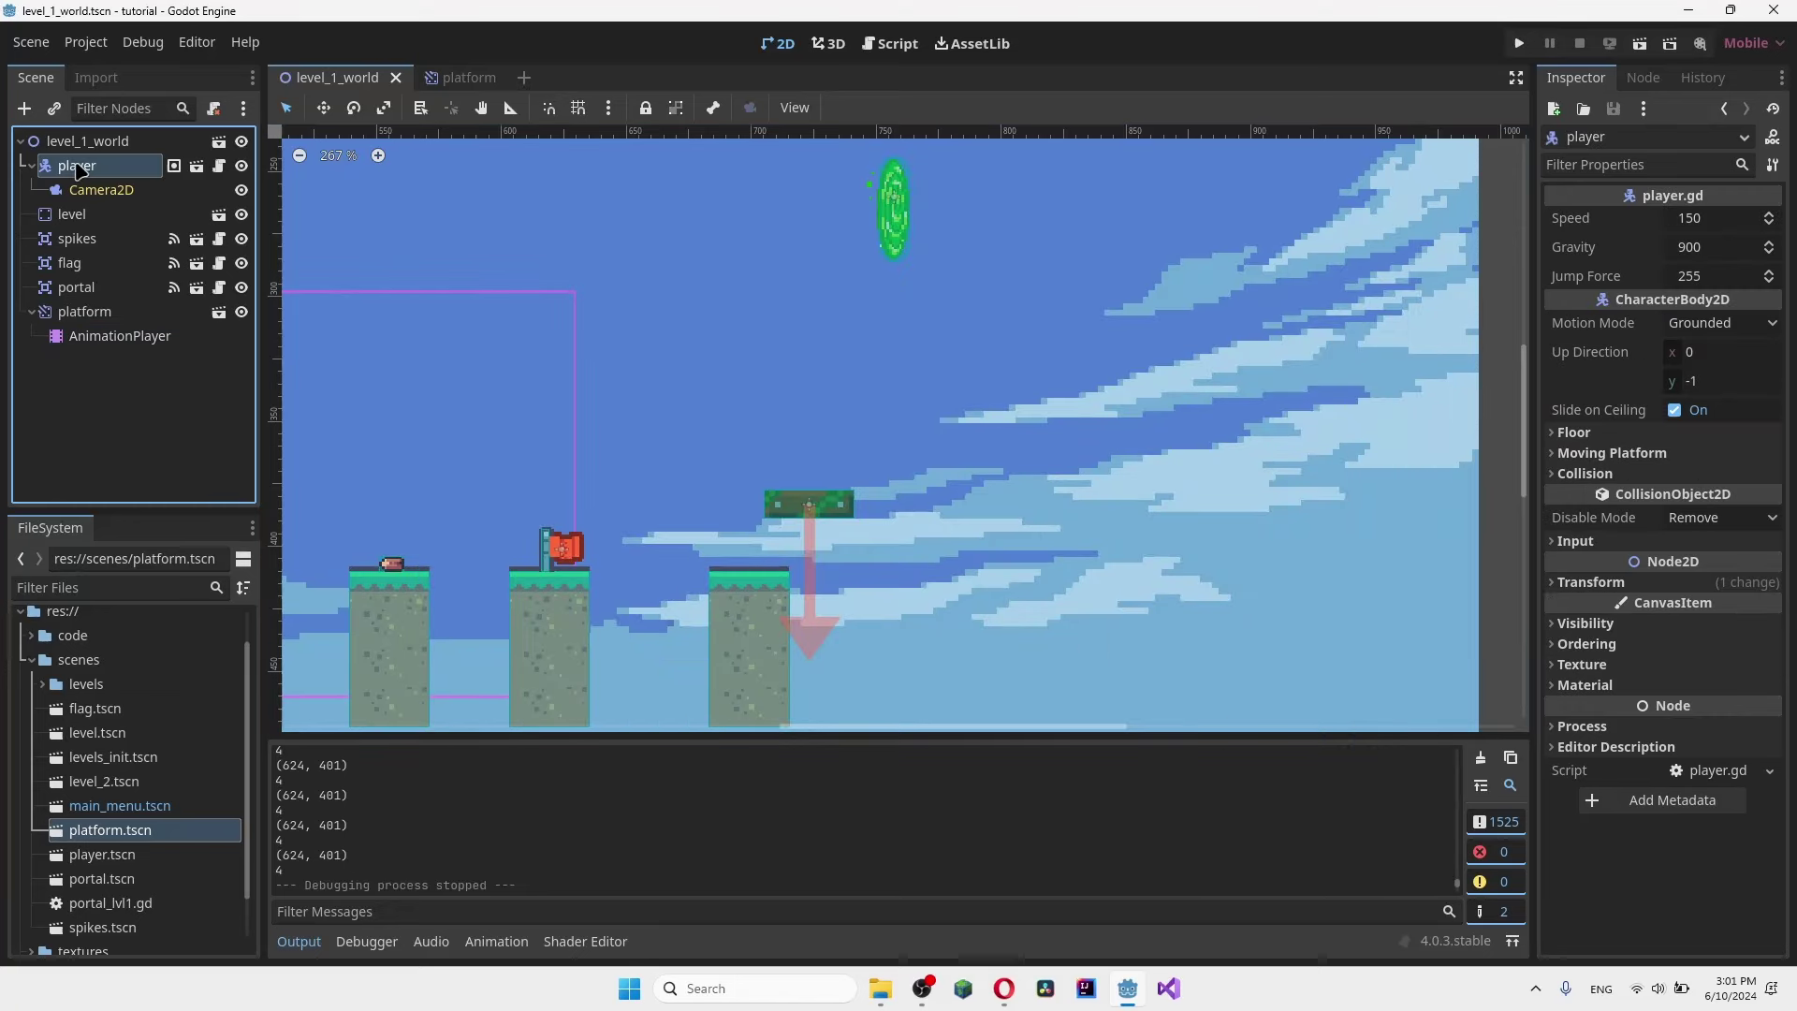
{"action": "left_click", "coordinate": [1592, 582]}
{"action": "left_click", "coordinate": [1591, 583]}
{"action": "left_click", "coordinate": [1587, 644]}
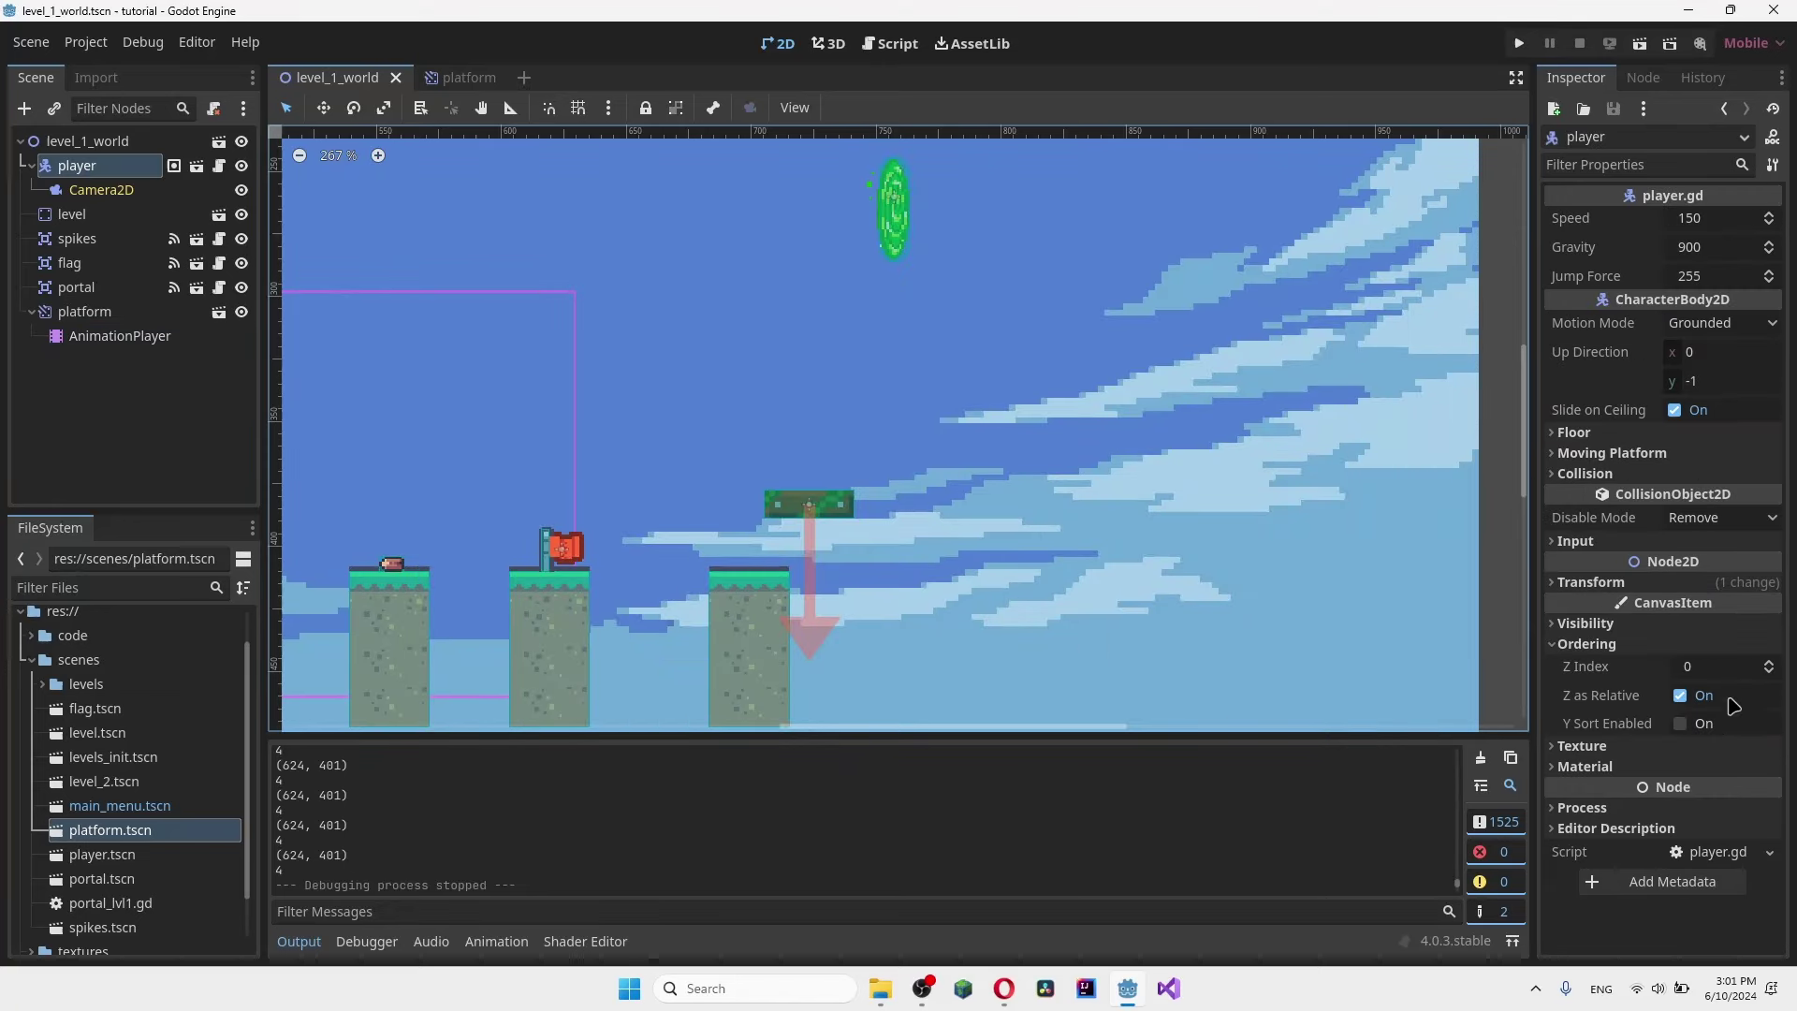
{"action": "left_click", "coordinate": [1770, 662]}
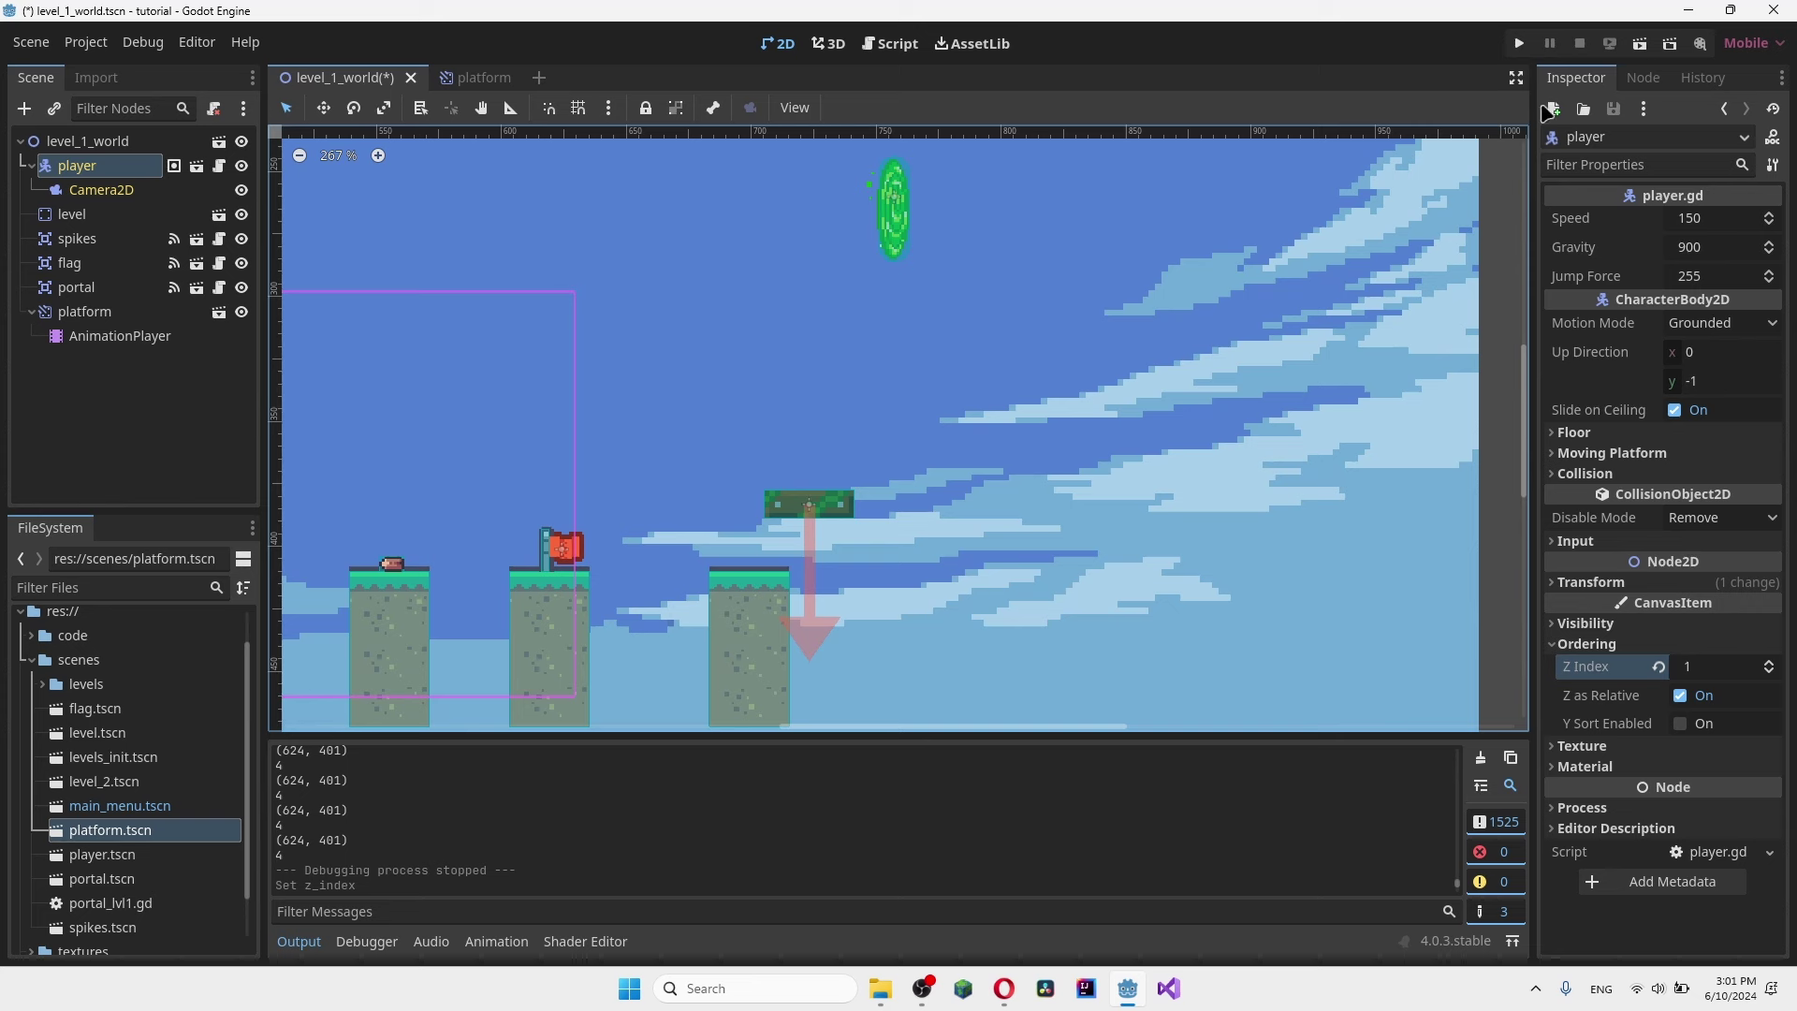
- Run the current scene, jump the player through the platform to check the drawing order, and stop the game
{"action": "left_click", "coordinate": [1640, 43]}
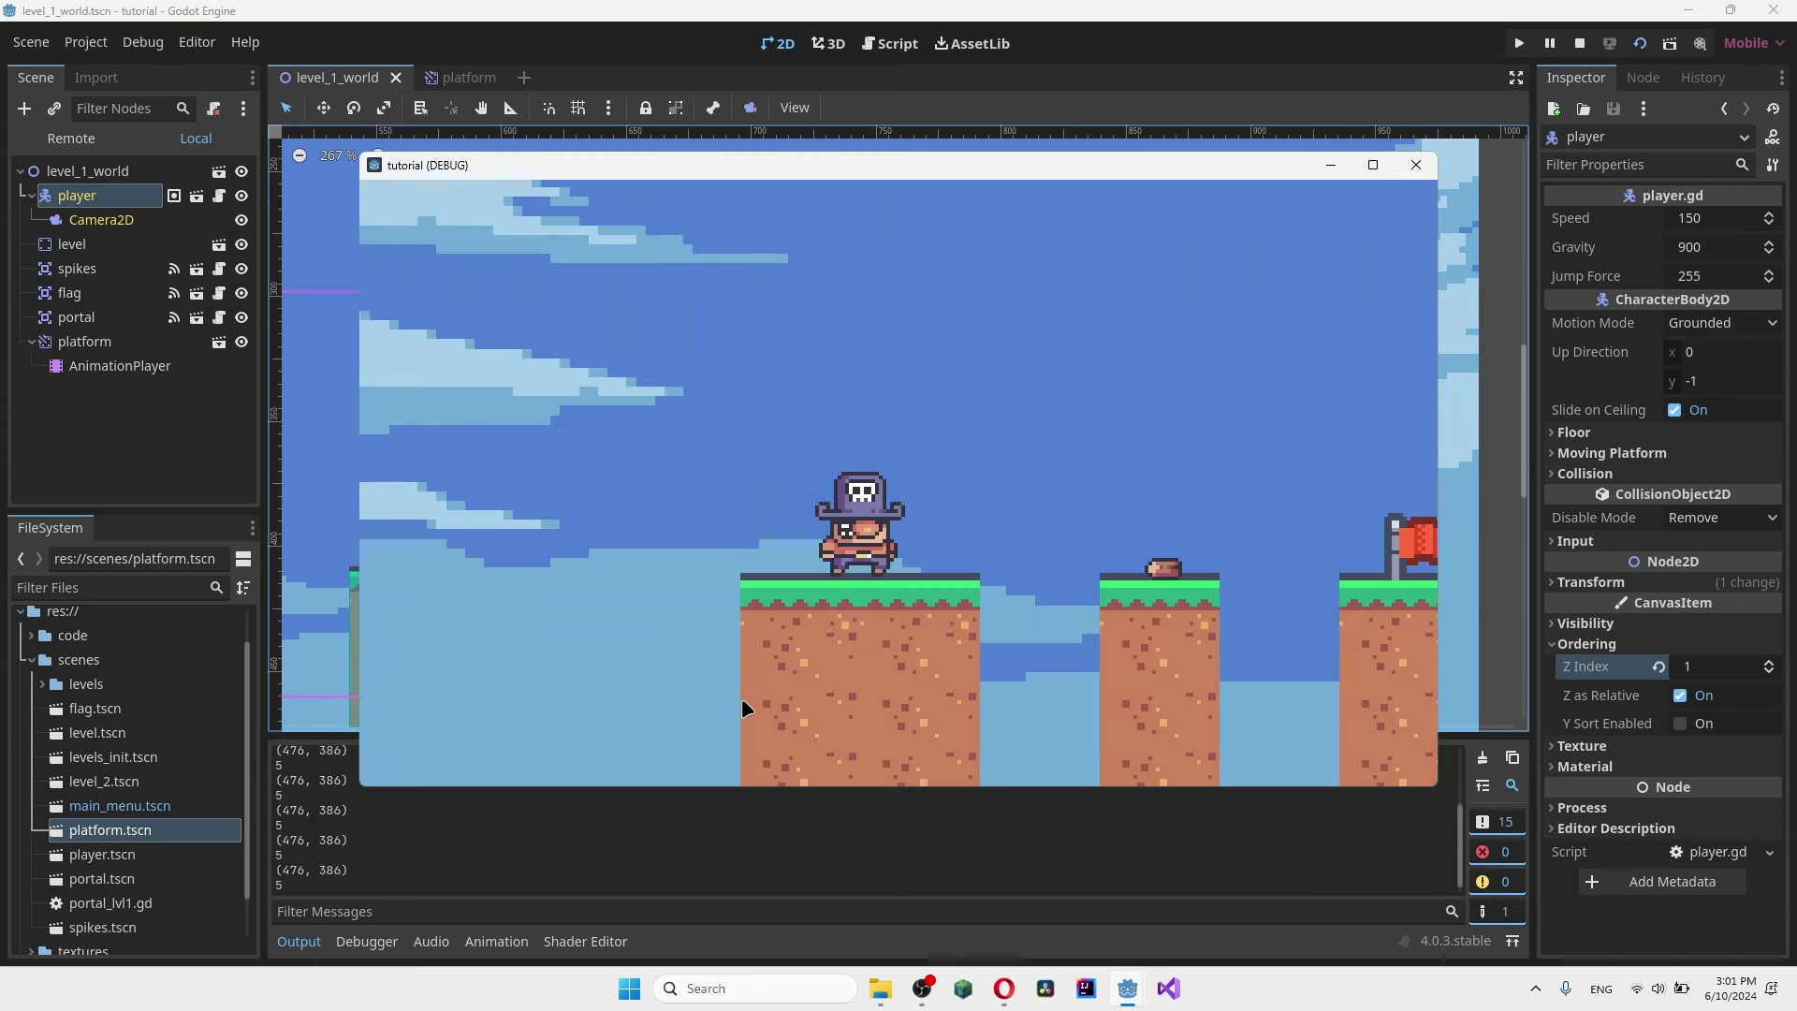
{"action": "key", "text": "Right"}
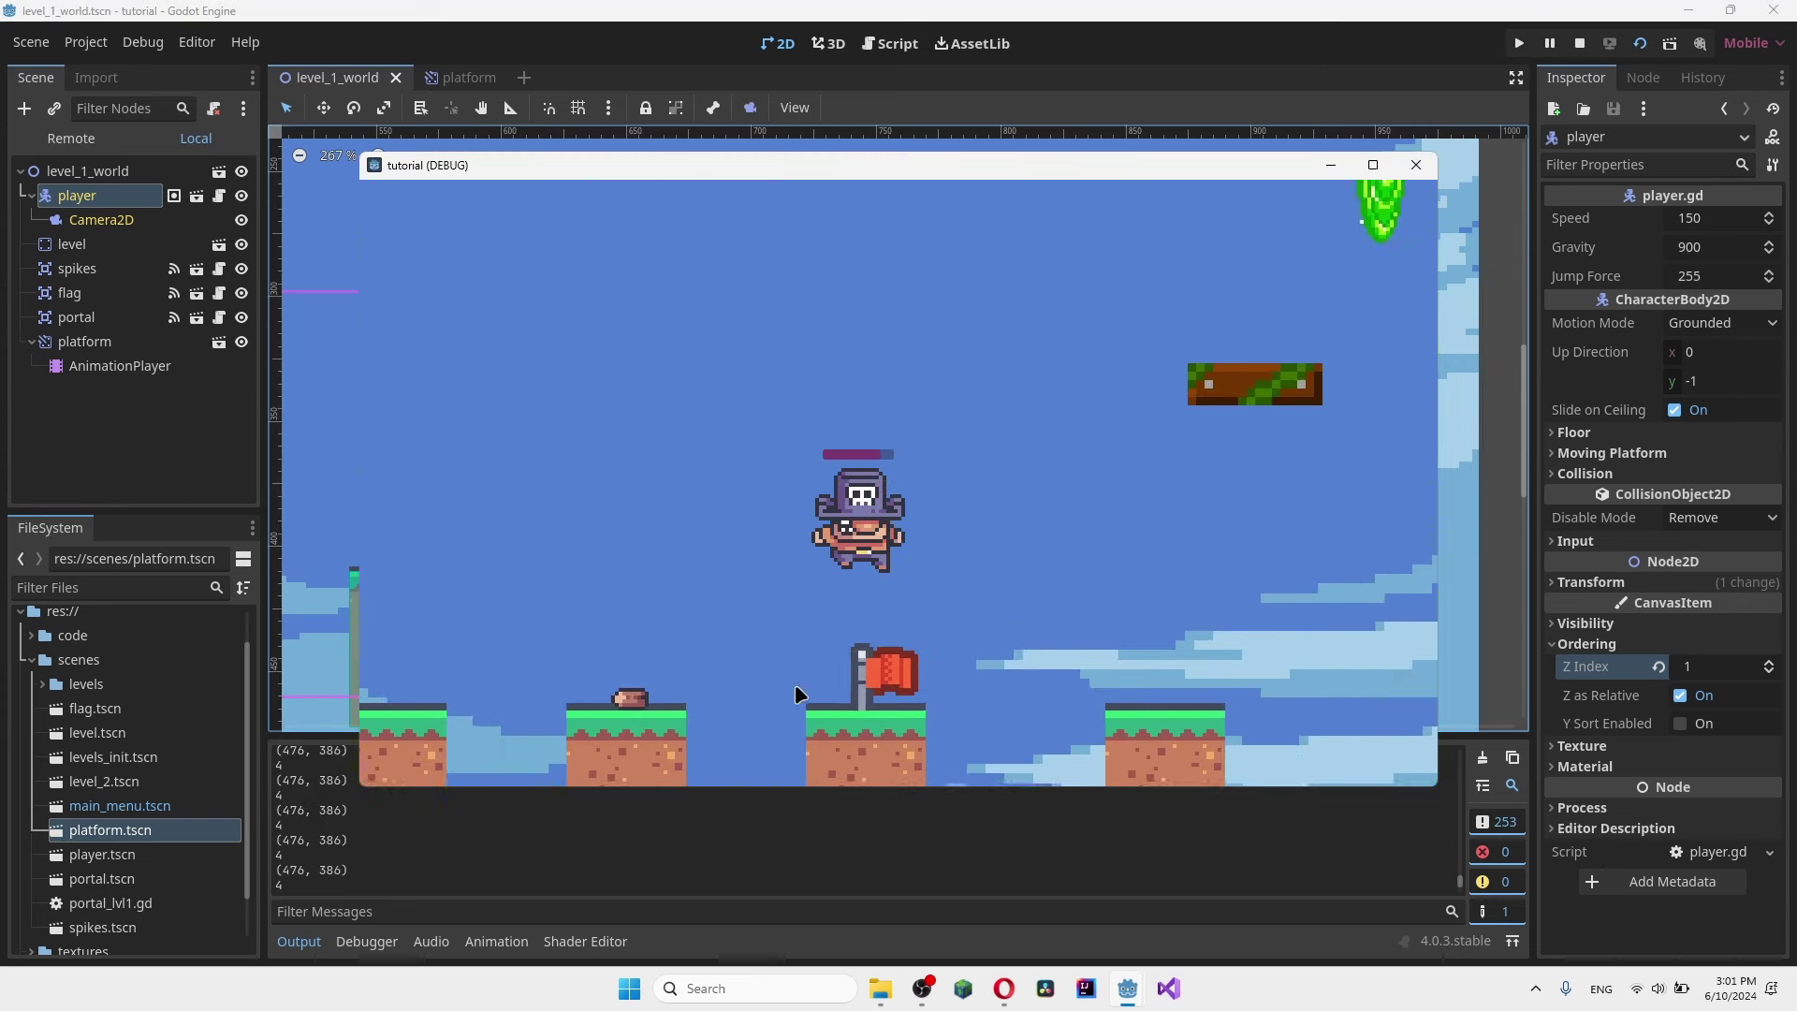
{"action": "key", "text": "Right"}
{"action": "key", "text": "space"}
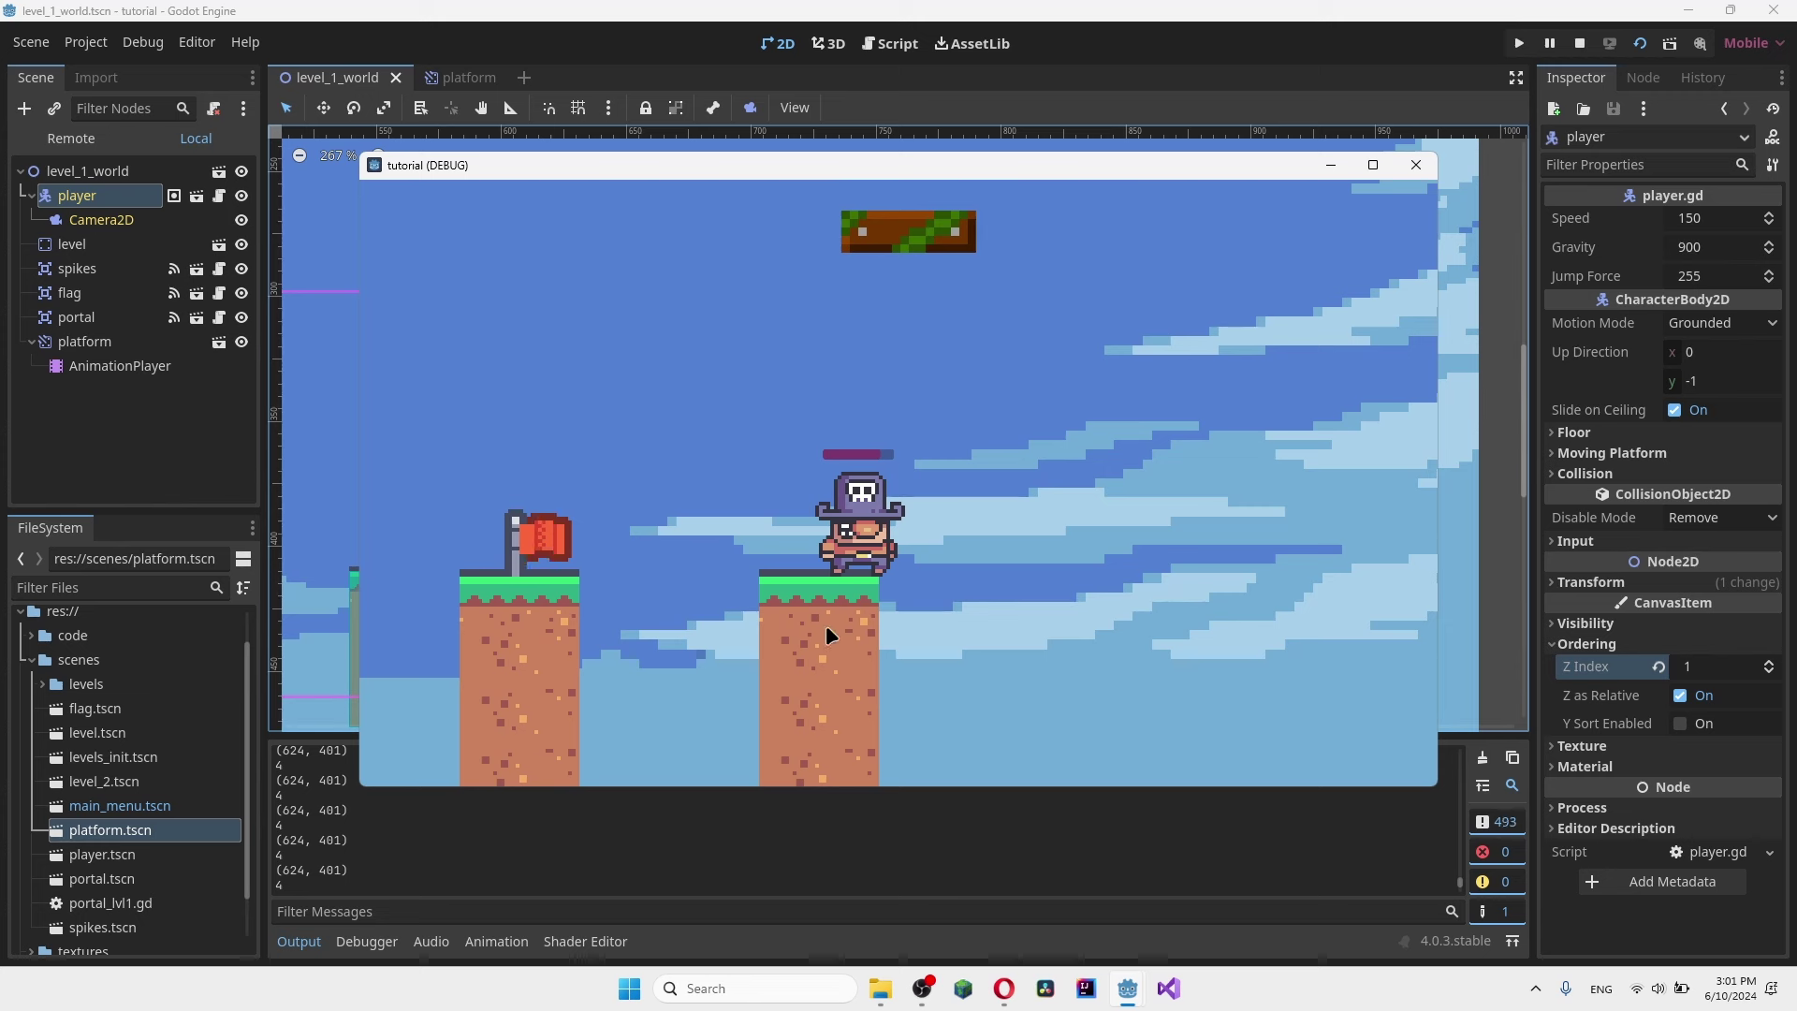
{"action": "key", "text": "space"}
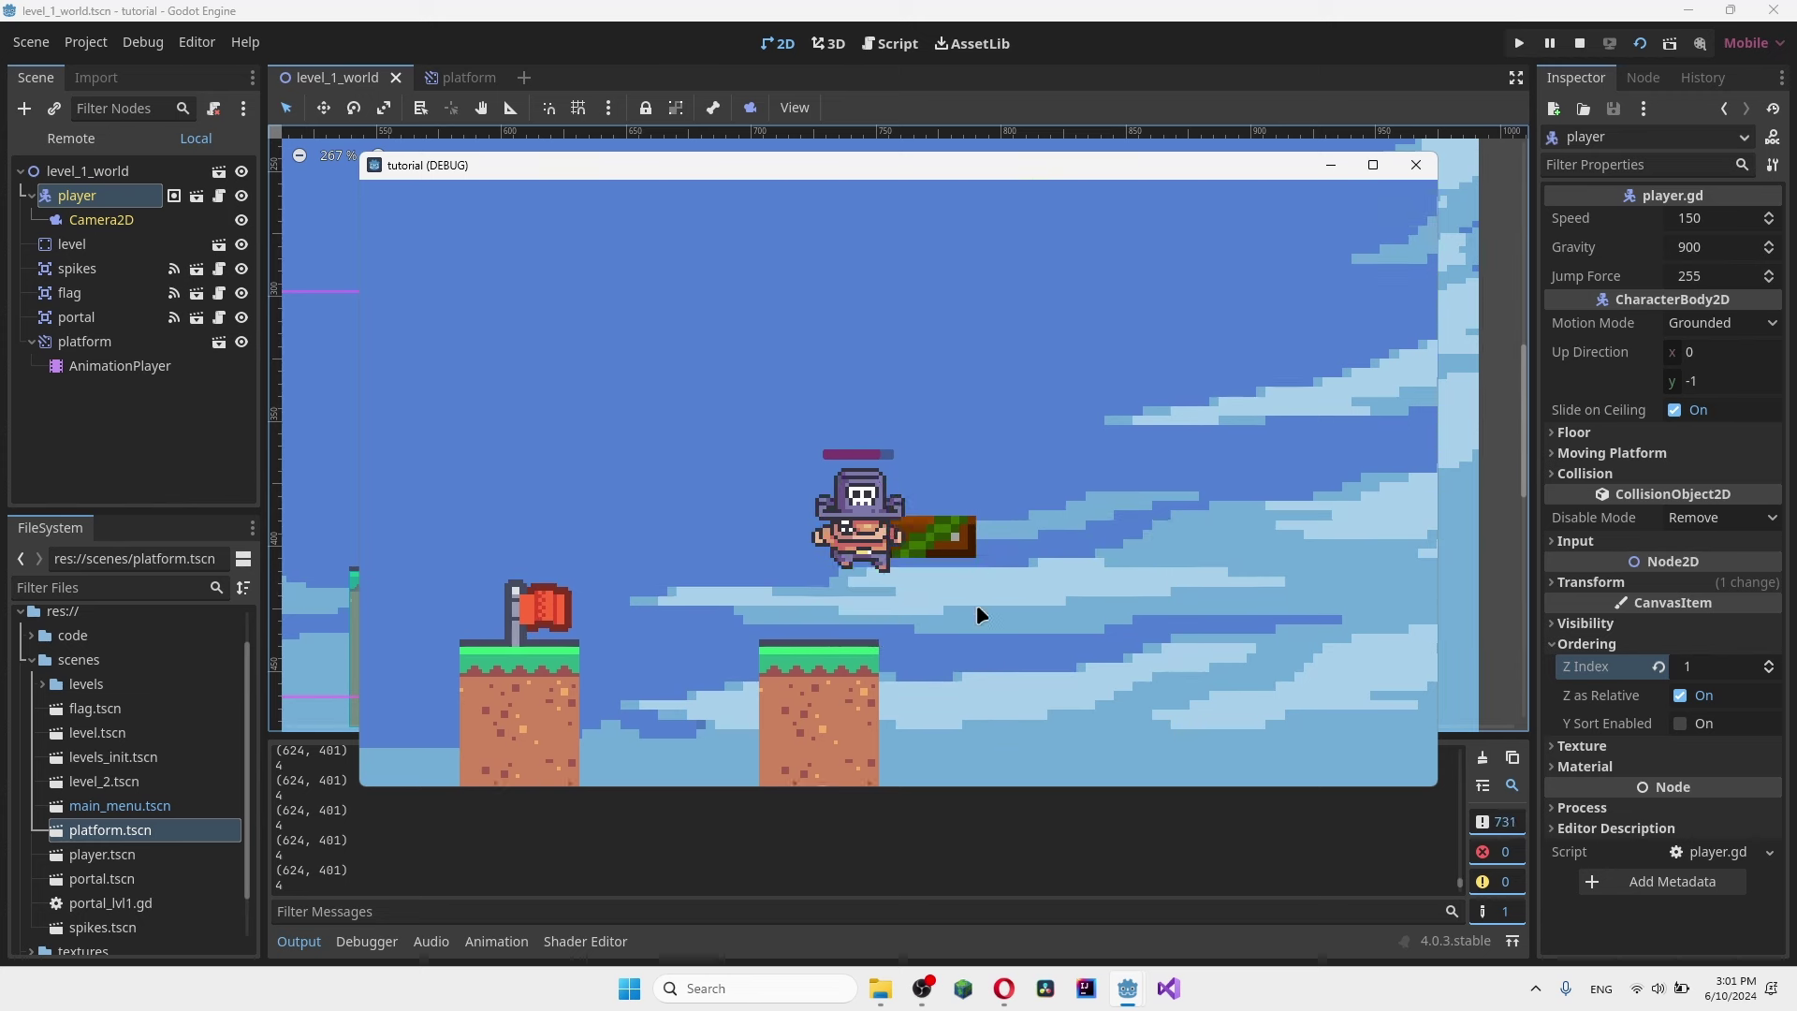
{"action": "key", "text": "F8"}
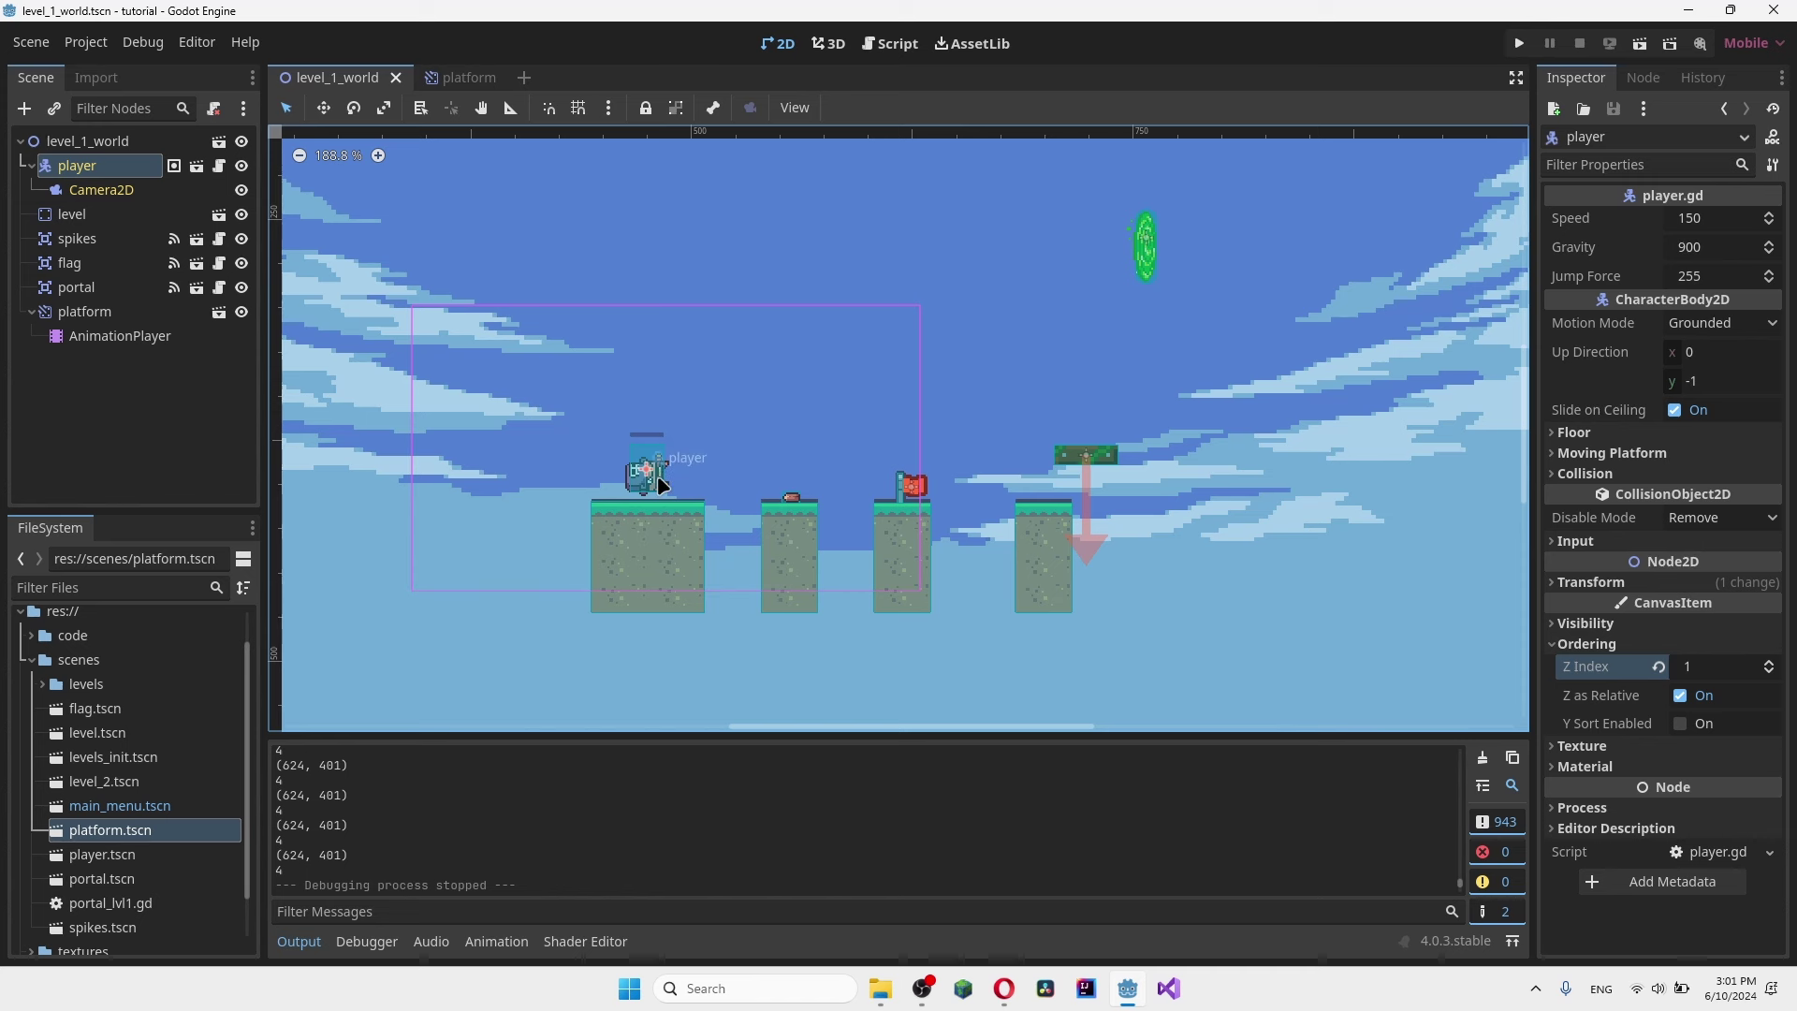
{"action": "scroll", "coordinate": [660, 480], "scroll_direction": "up", "scroll_amount": 1}
{"action": "scroll", "coordinate": [661, 479], "scroll_direction": "left", "scroll_amount": 3, "text": "shift"}
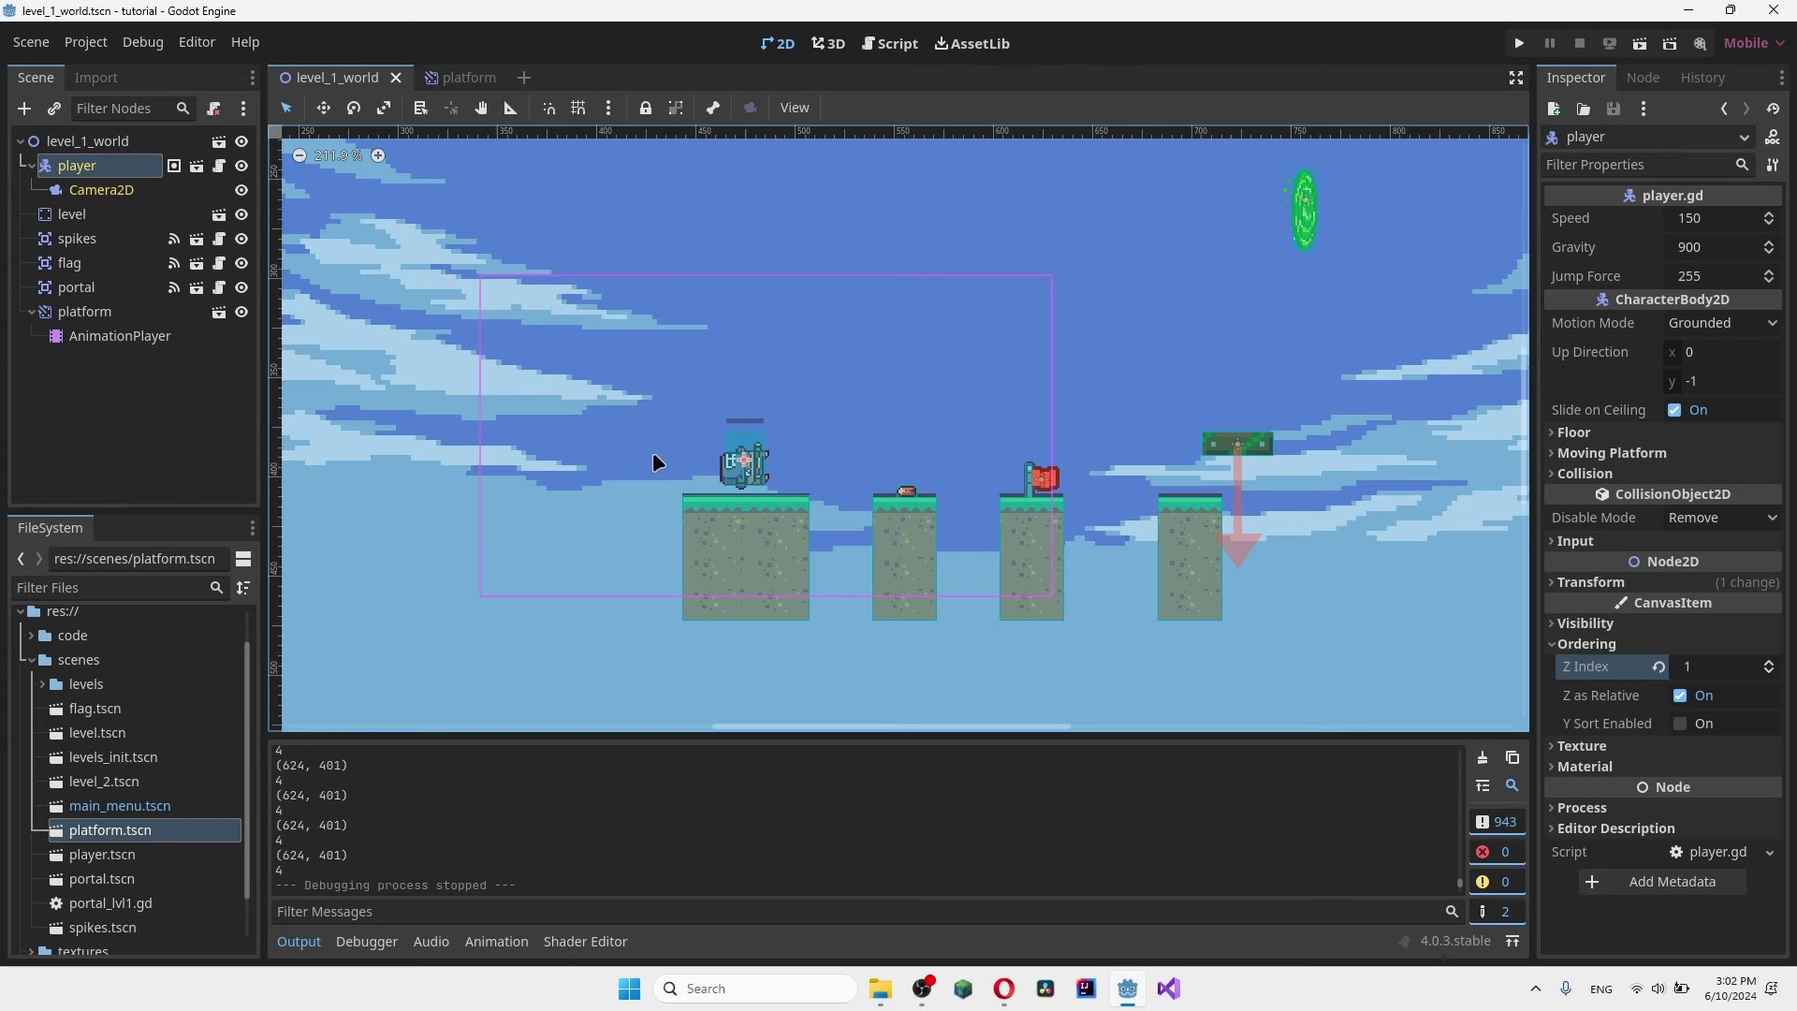
{"action": "scroll", "coordinate": [658, 462], "scroll_direction": "down", "scroll_amount": 1}
{"action": "scroll", "coordinate": [635, 430], "scroll_direction": "up", "scroll_amount": 1}
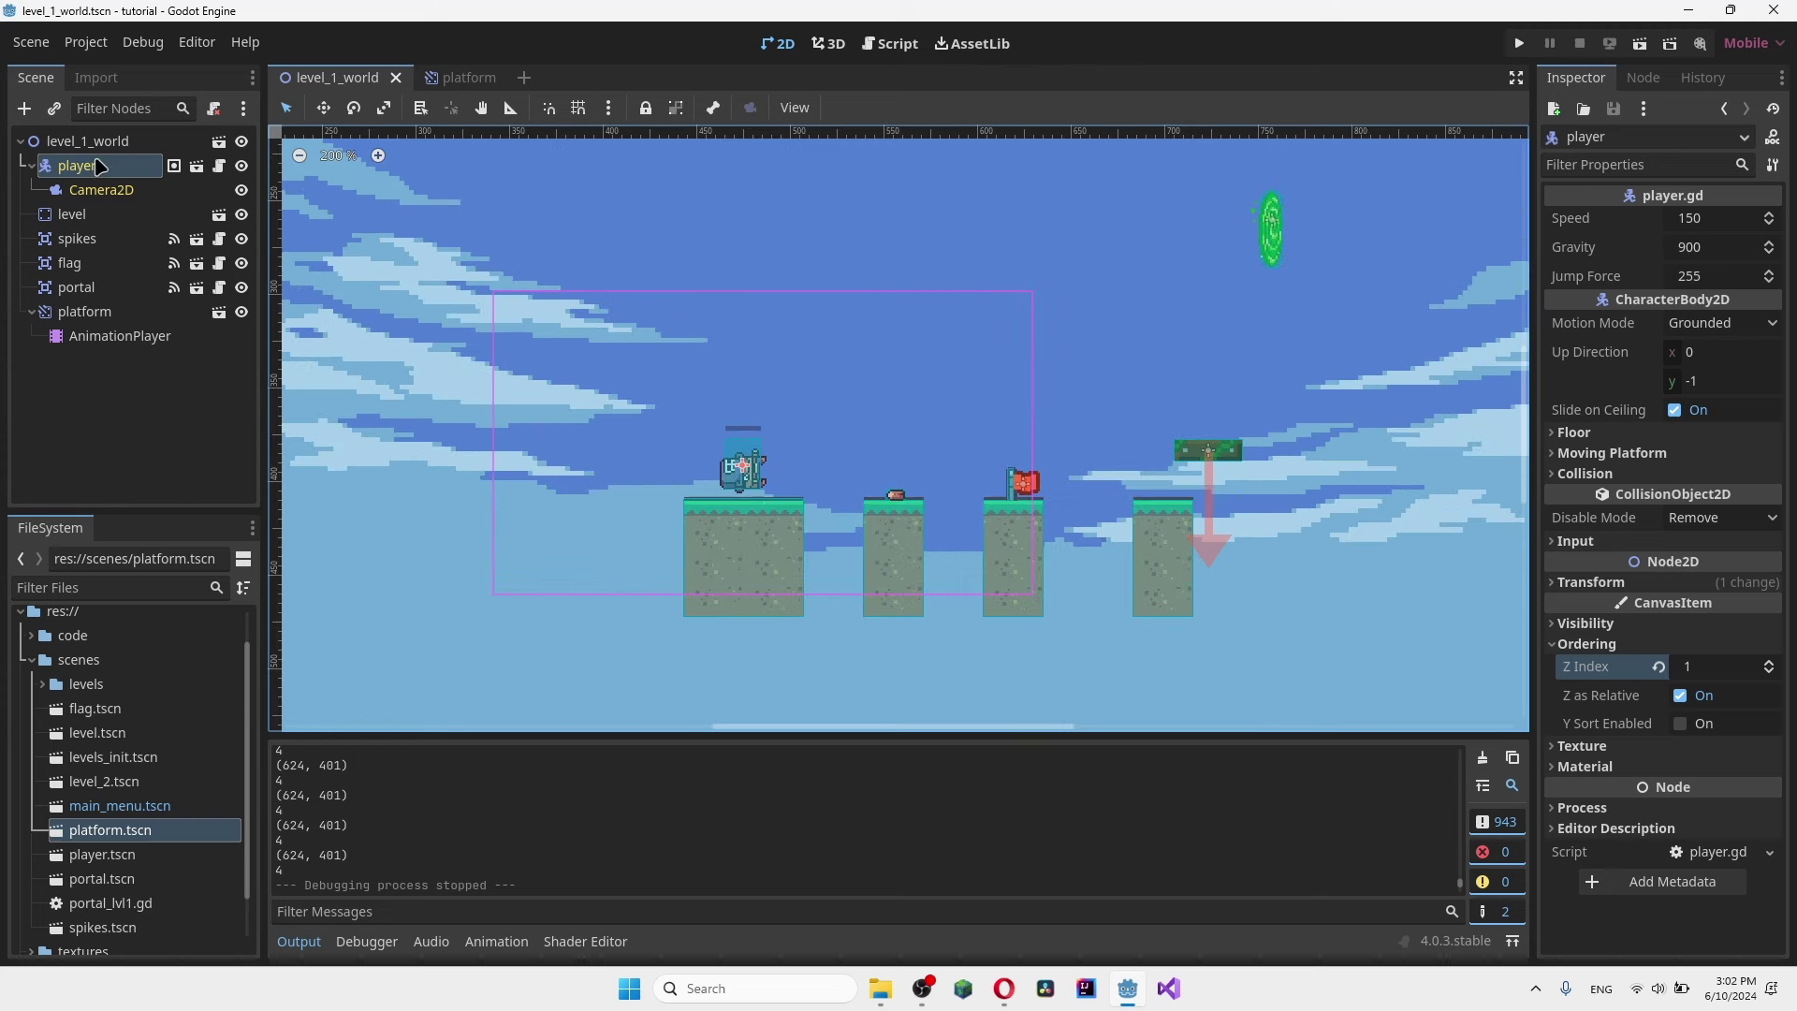
- Add an AnimationPlayer node as a child of the player
{"action": "left_click", "coordinate": [24, 108]}
{"action": "left_click", "coordinate": [733, 312]}
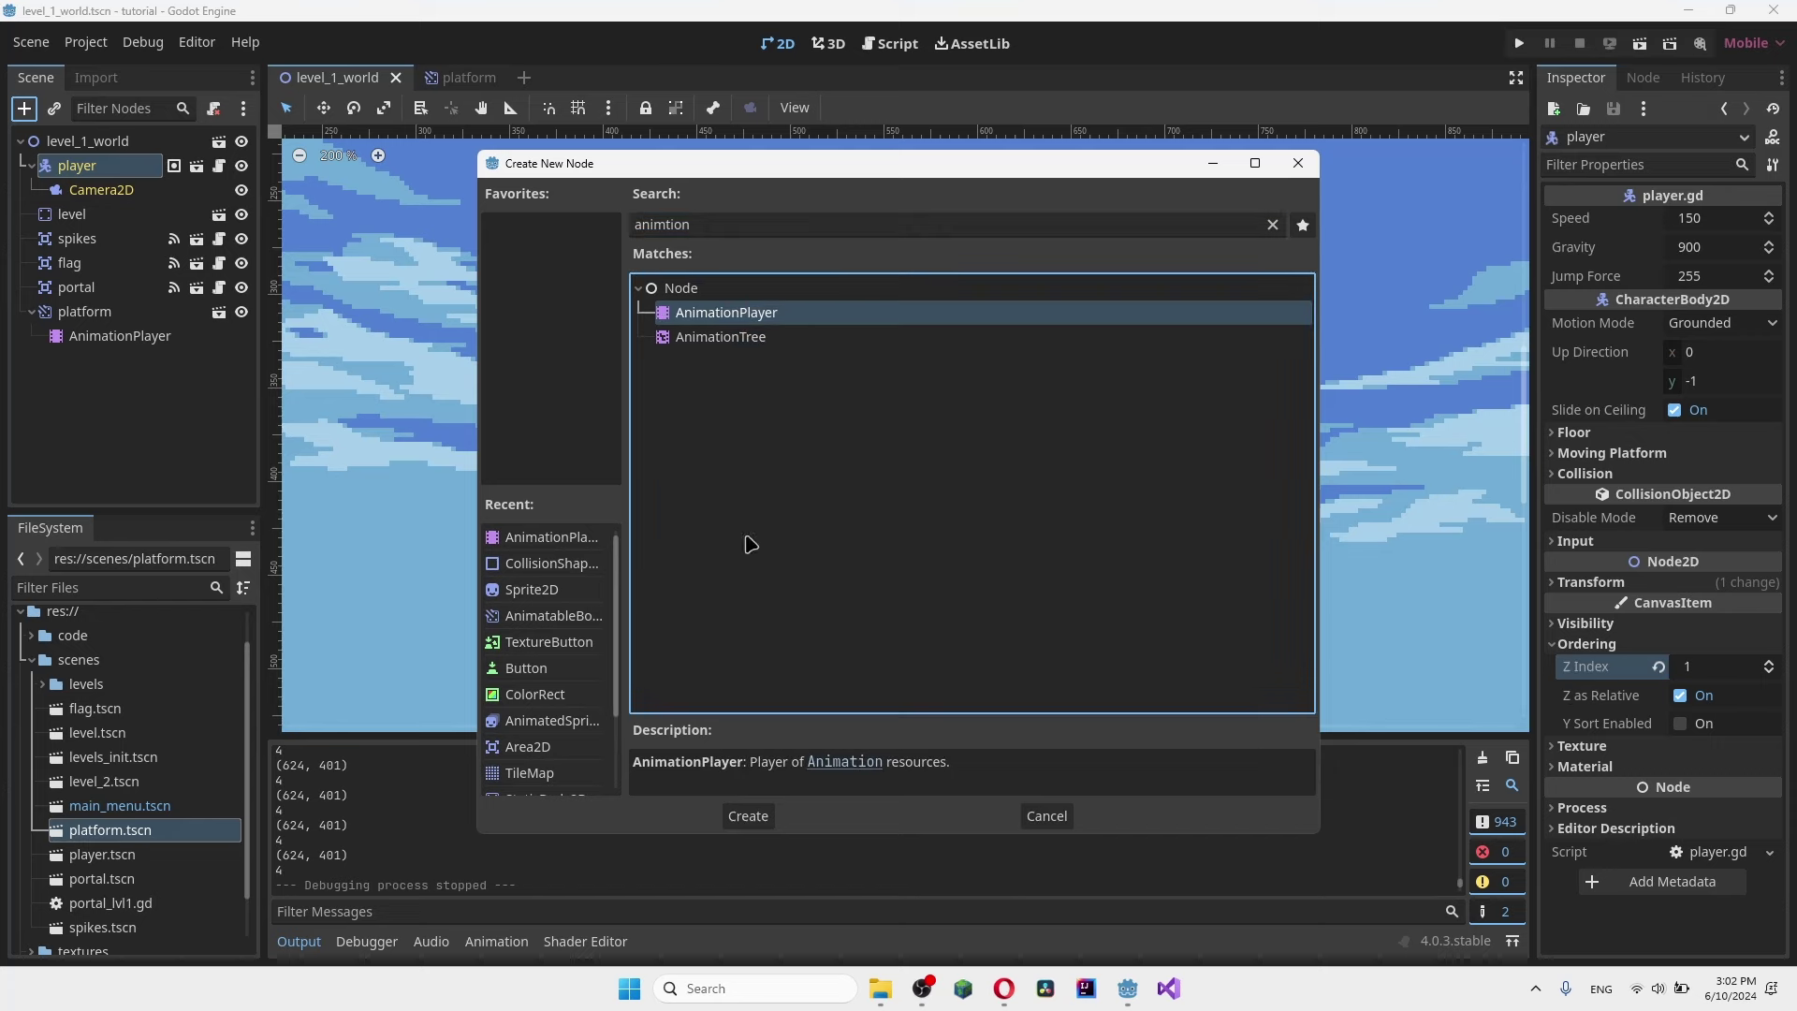
{"action": "left_click", "coordinate": [749, 816]}
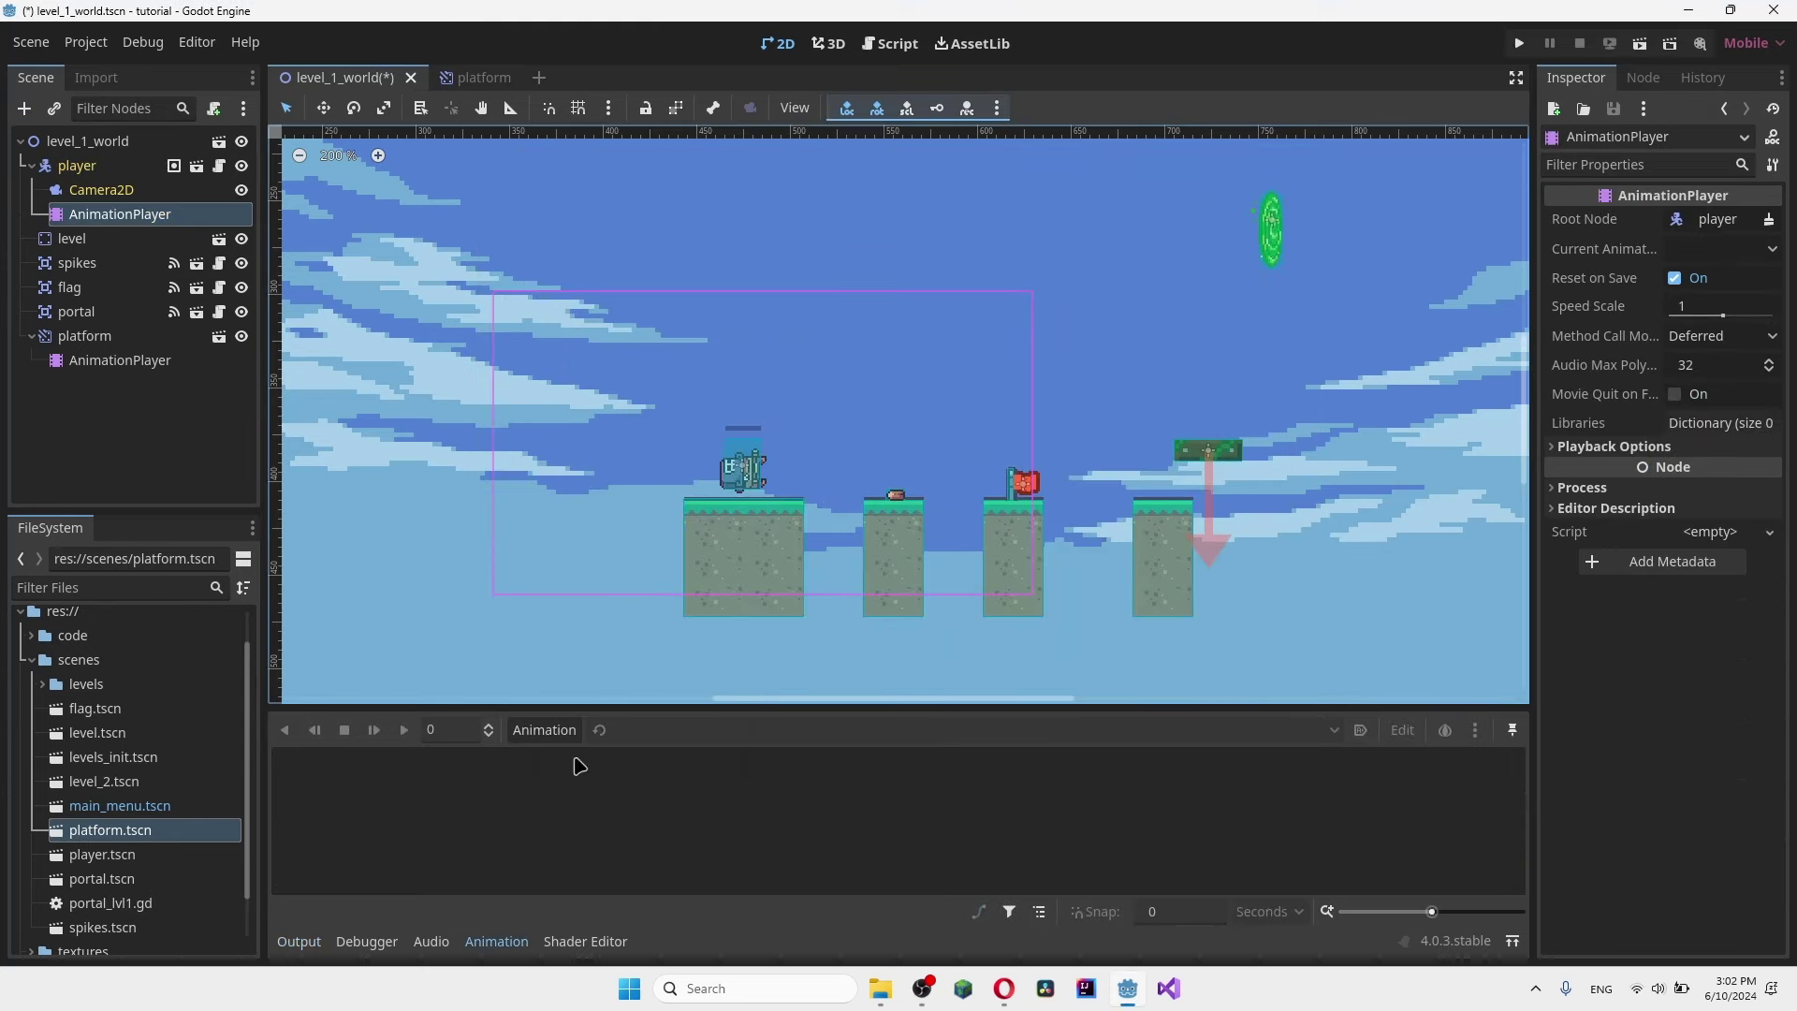
- Create a new animation named spin in the player's AnimationPlayer and save the scene
{"action": "left_click", "coordinate": [544, 729]}
{"action": "left_click", "coordinate": [640, 756]}
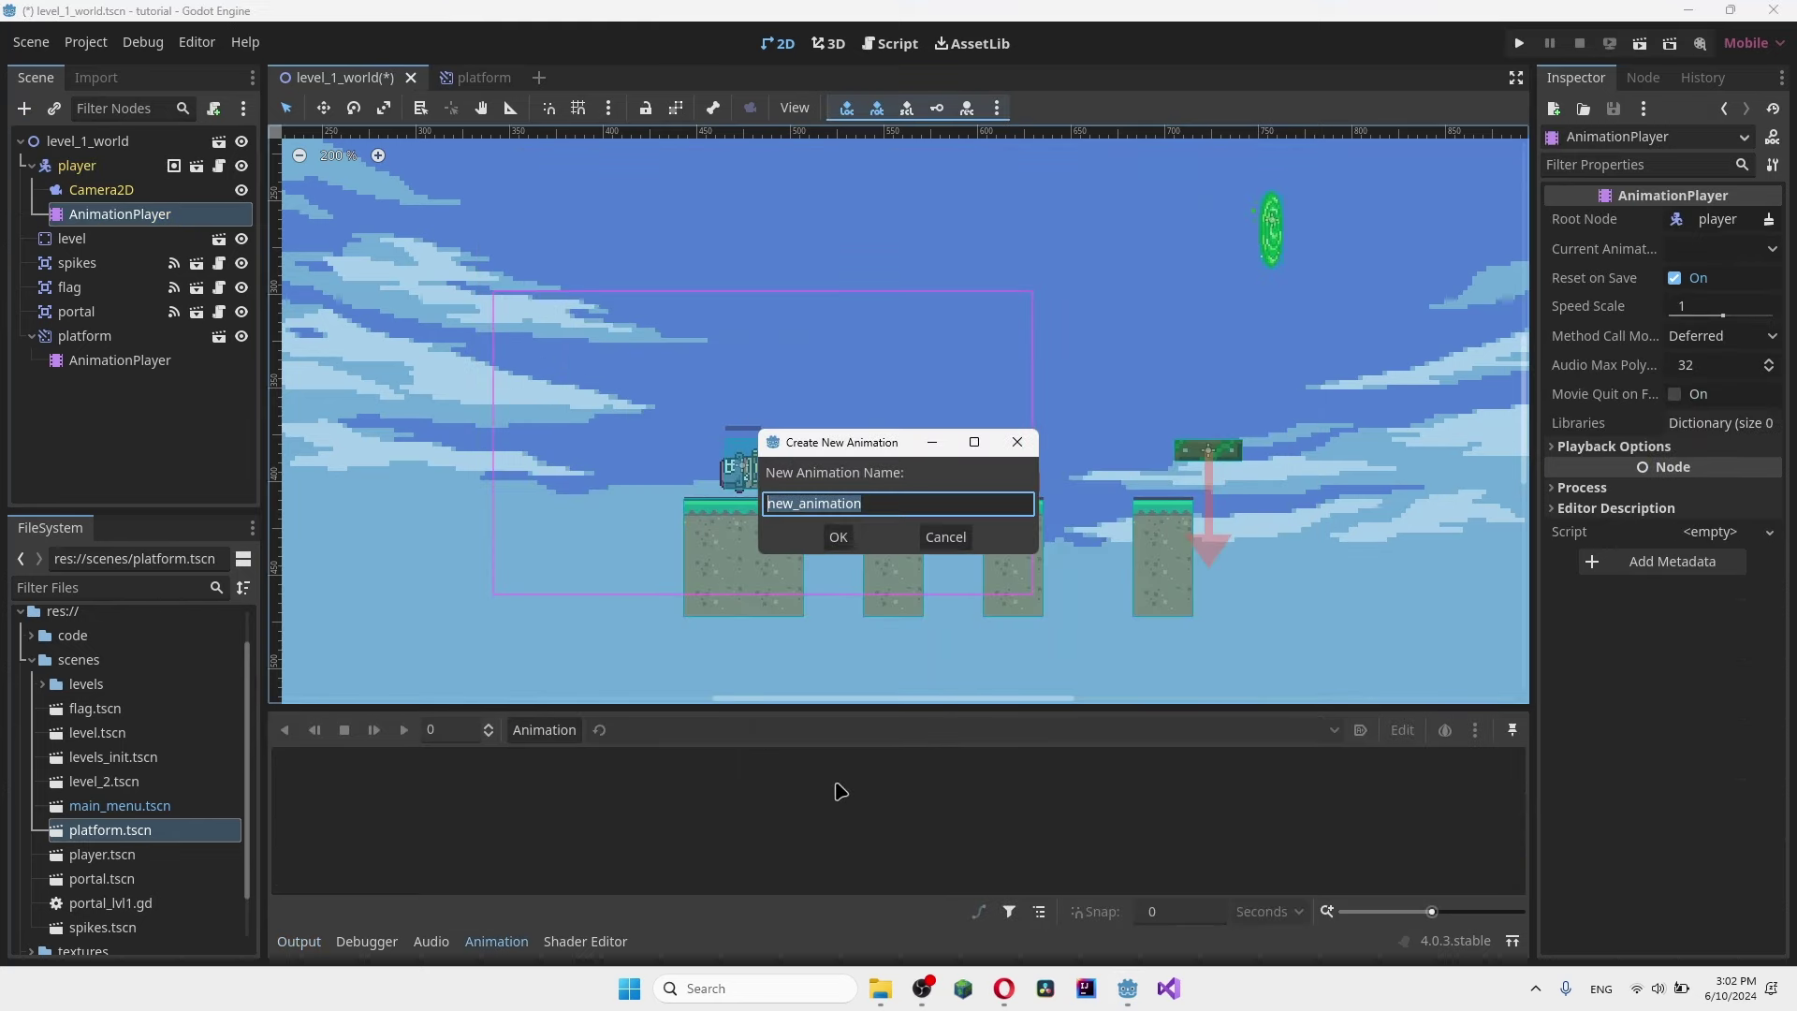
{"action": "type", "text": "spin"}
{"action": "key", "text": "Return"}
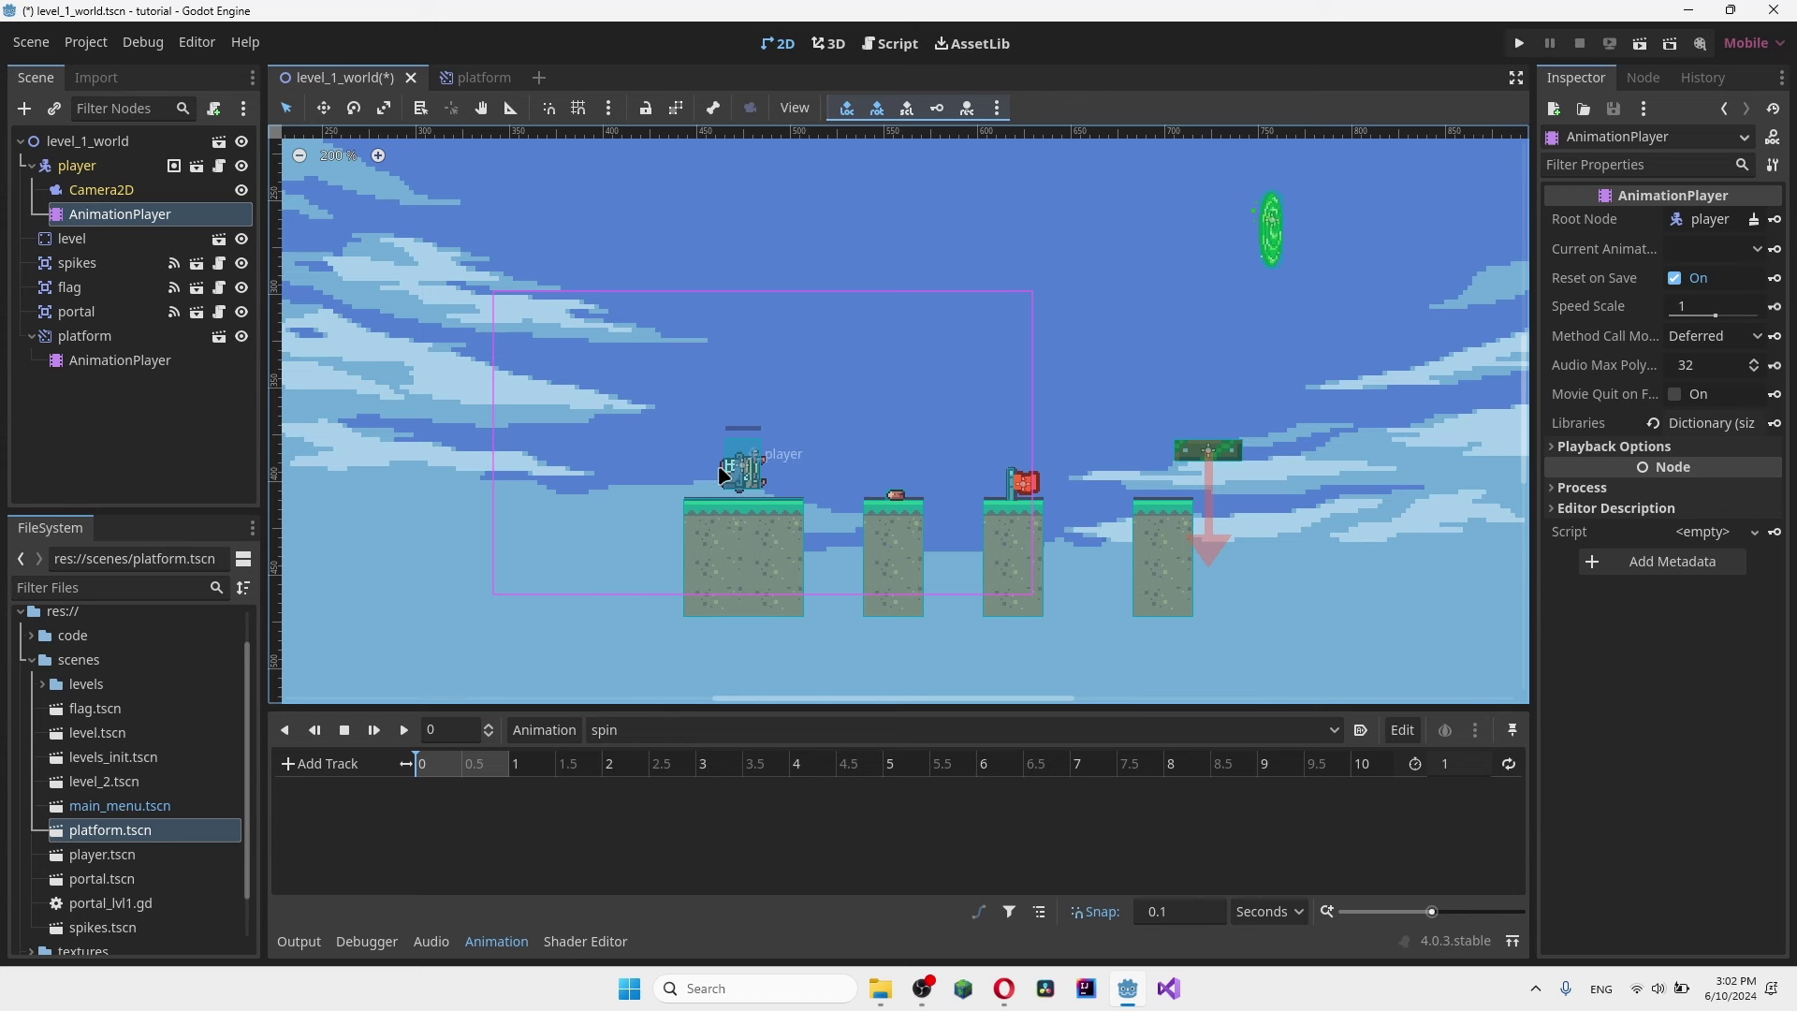
{"action": "scroll", "coordinate": [764, 461], "scroll_direction": "up", "scroll_amount": 3}
{"action": "key", "text": "ctrl+s"}
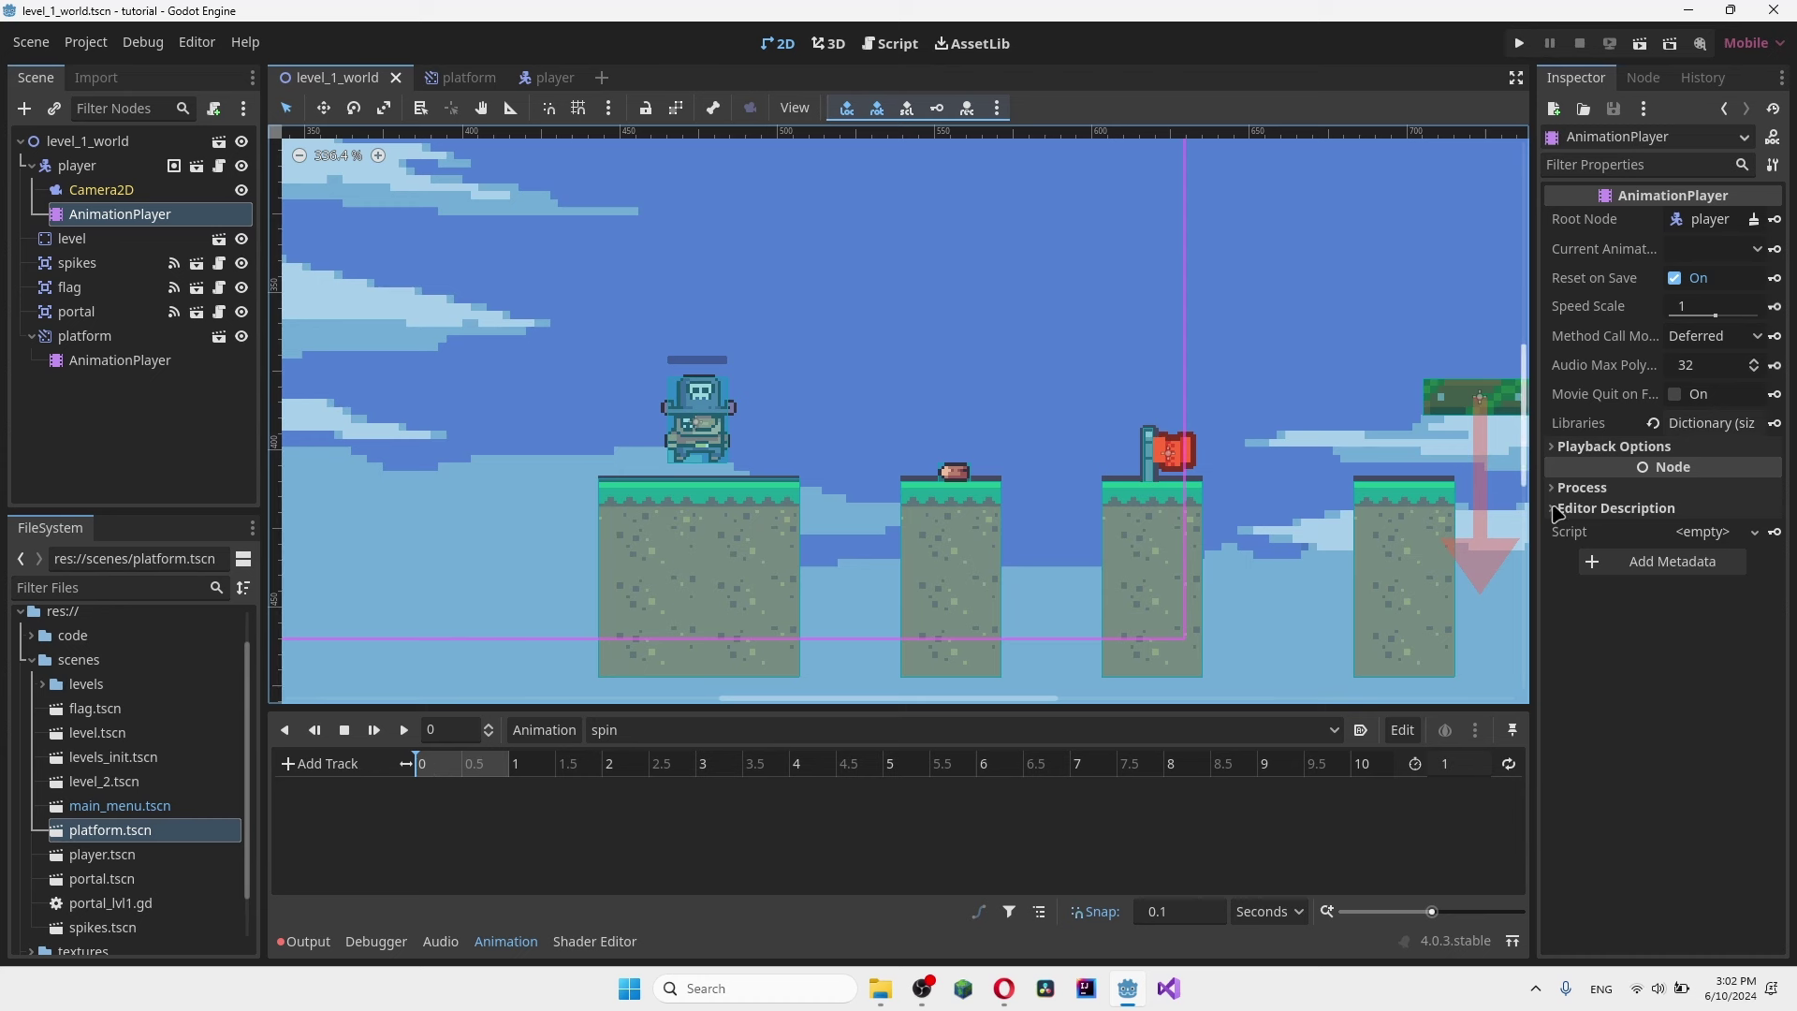
- Insert a rotation key of 0° for the player at the start of the spin animation, creating the track with a RESET track
{"action": "left_click", "coordinate": [693, 427]}
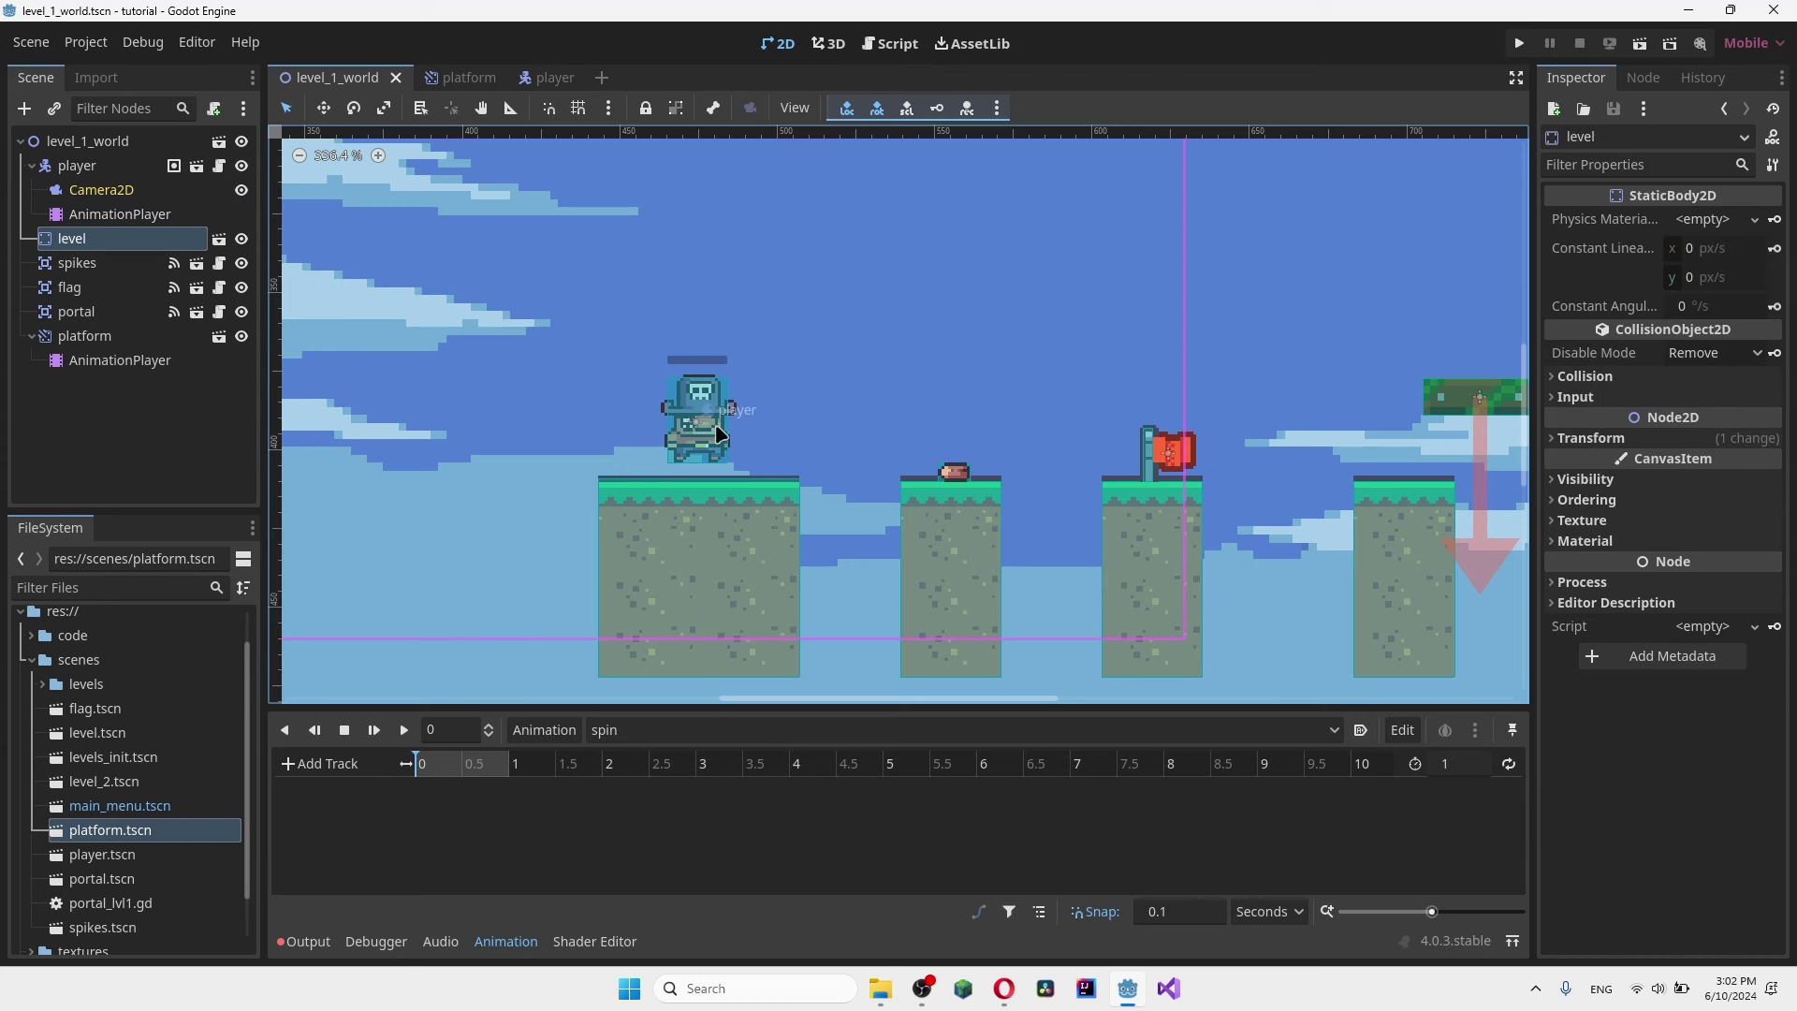
{"action": "left_click", "coordinate": [721, 433]}
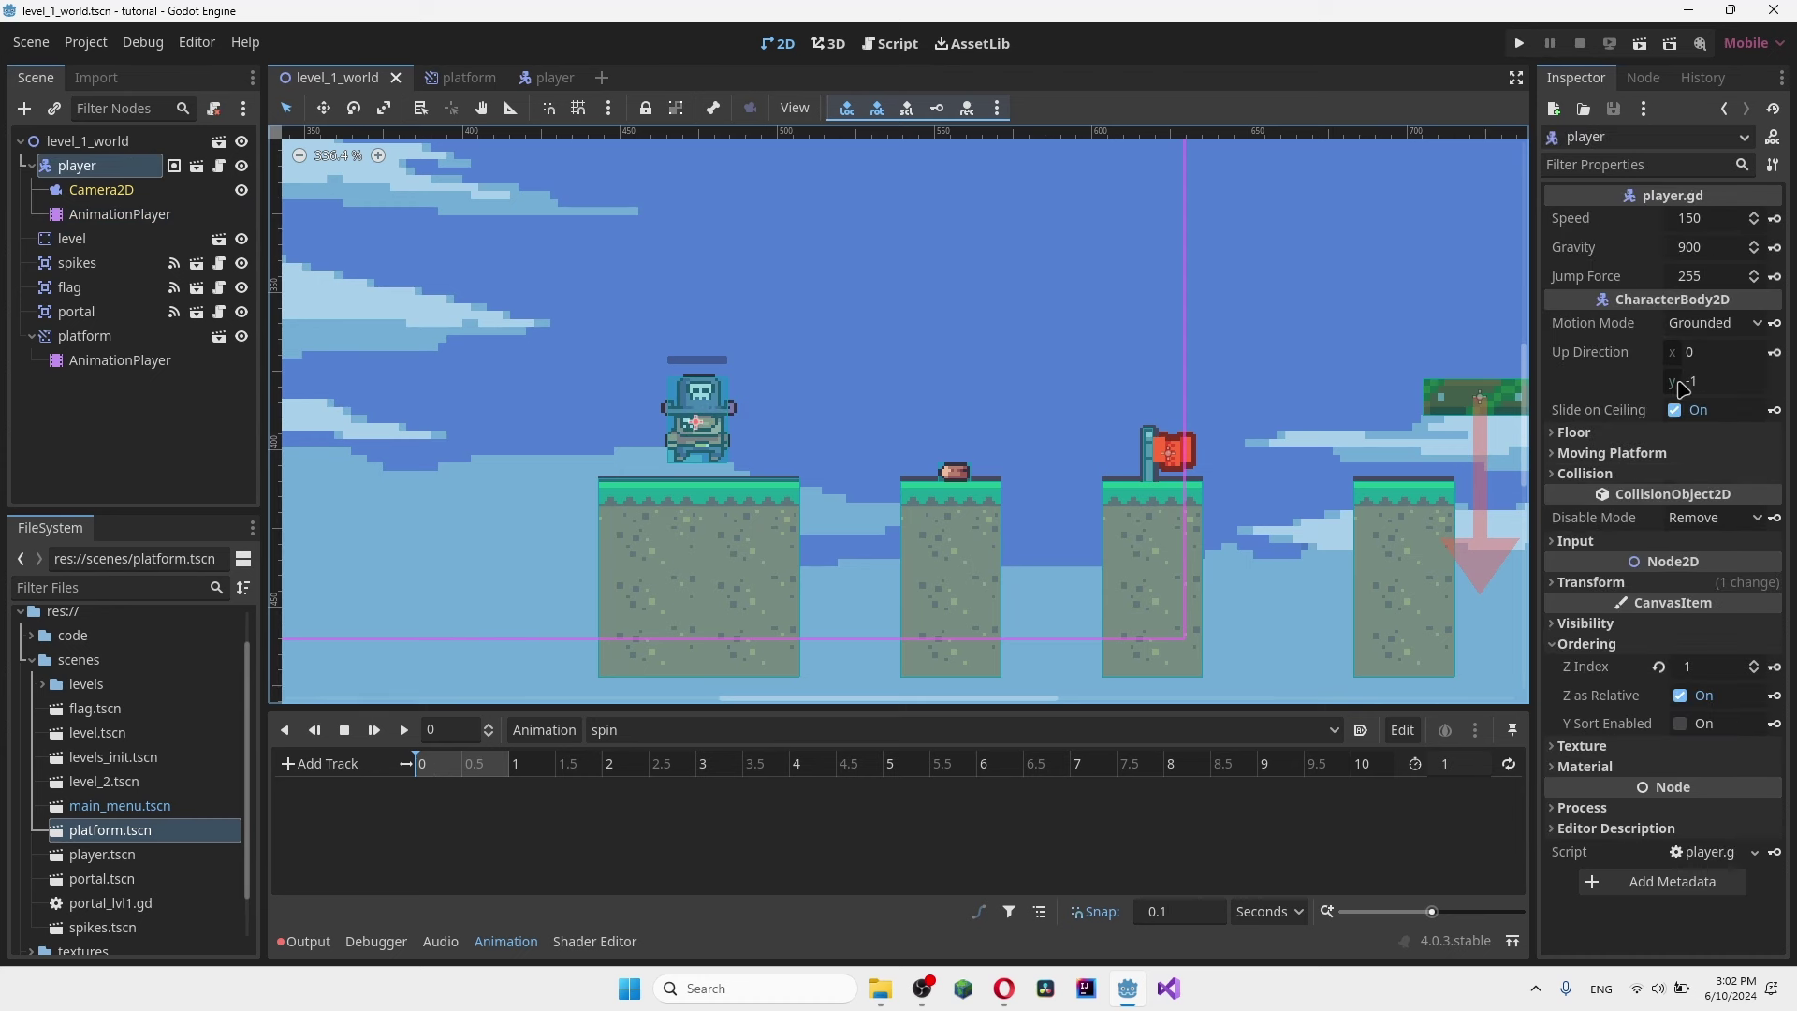
{"action": "left_click", "coordinate": [1713, 581]}
{"action": "scroll", "coordinate": [1713, 576], "scroll_direction": "down", "scroll_amount": 2}
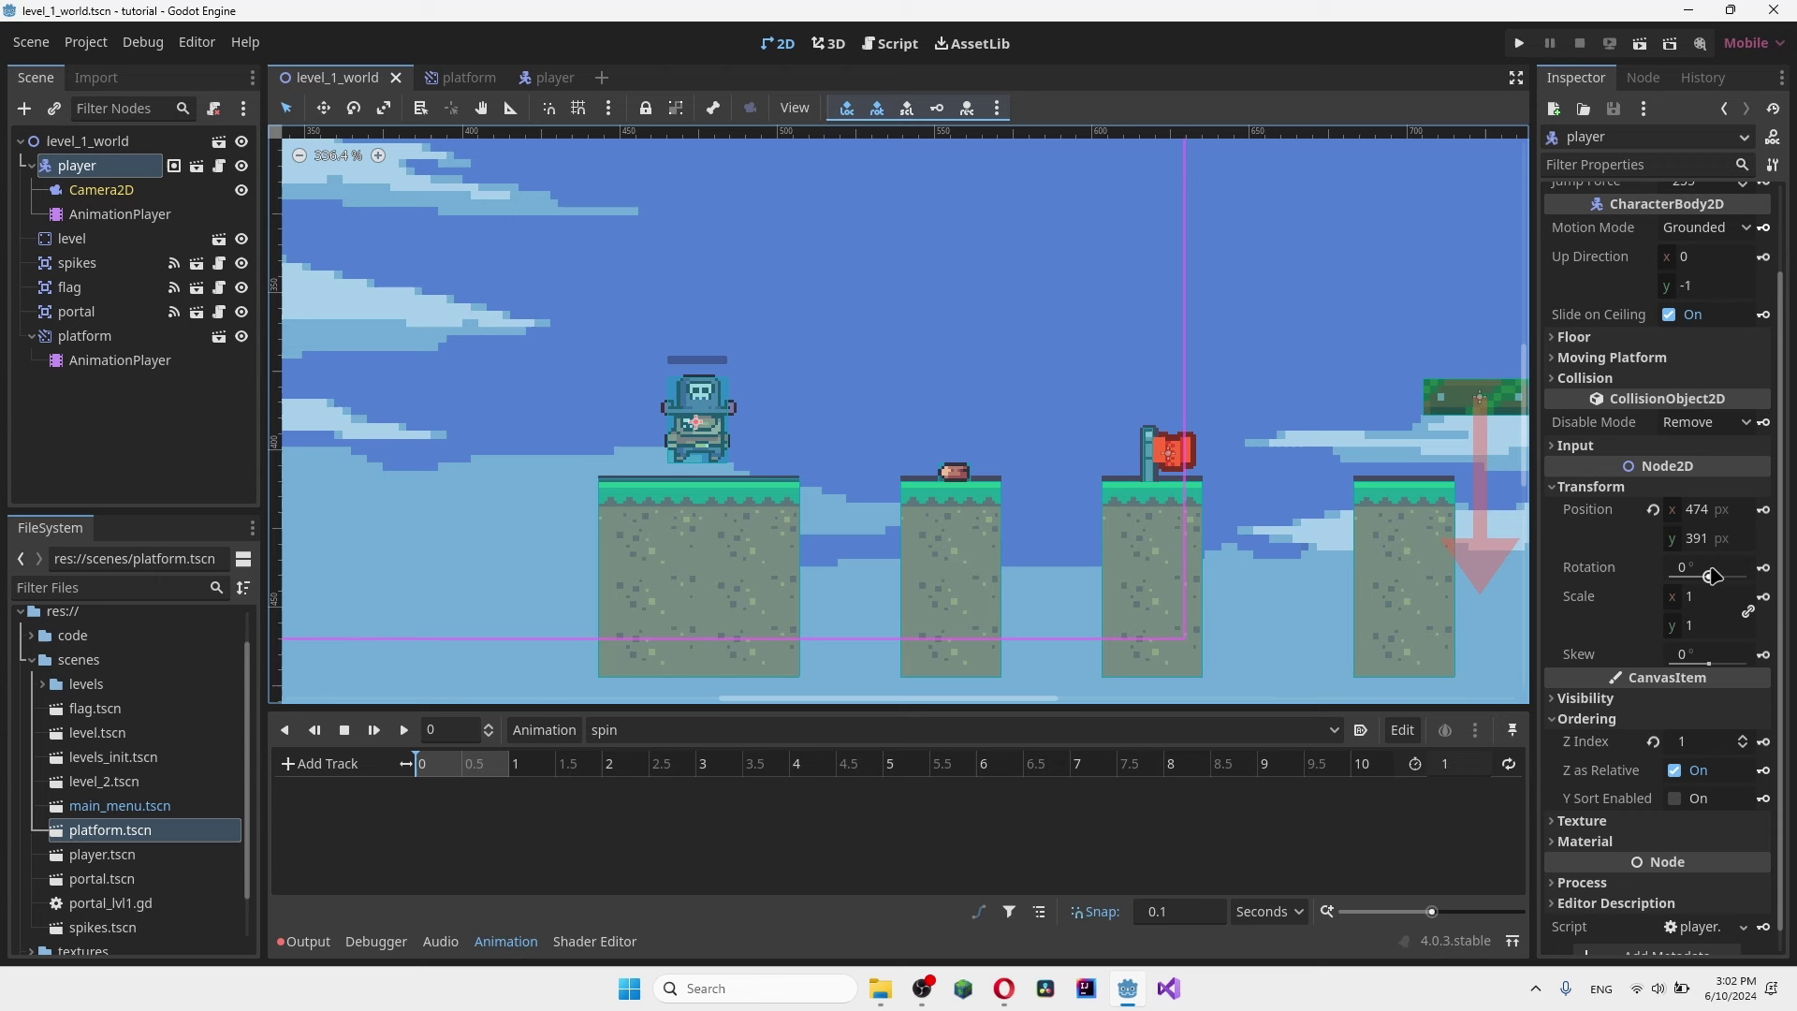
{"action": "left_click", "coordinate": [1760, 569]}
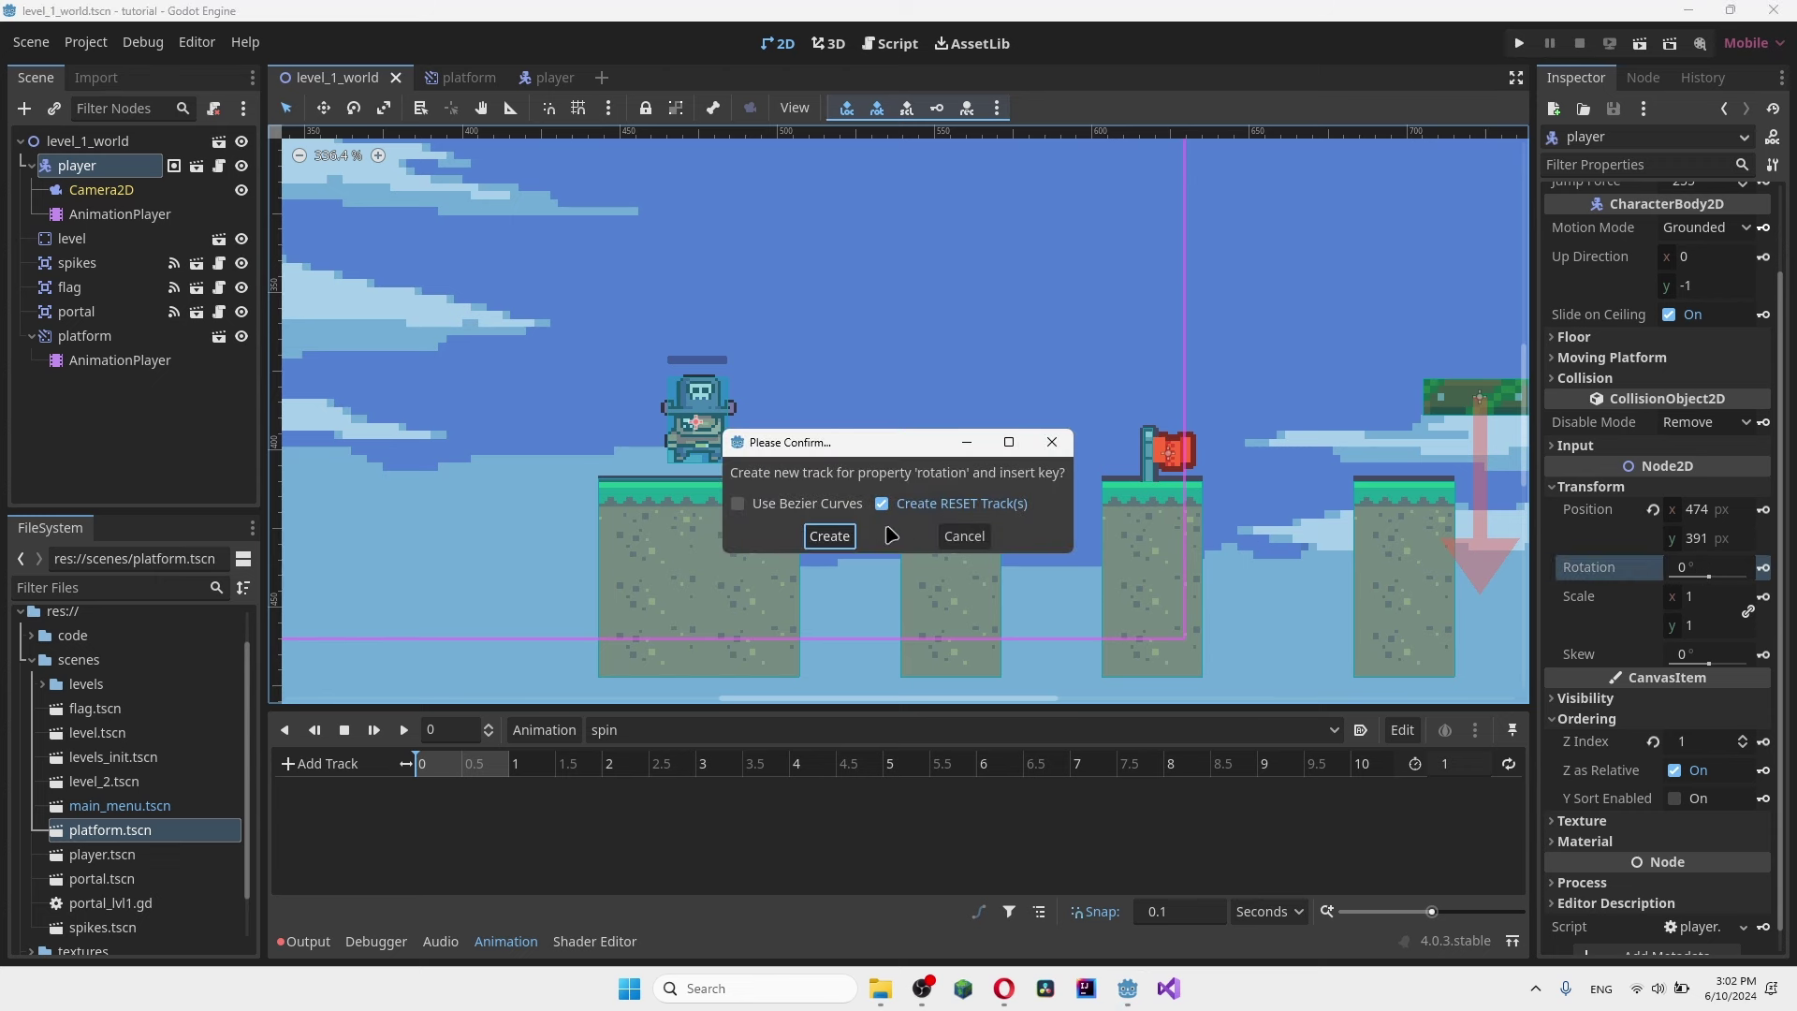
{"action": "left_click", "coordinate": [829, 535]}
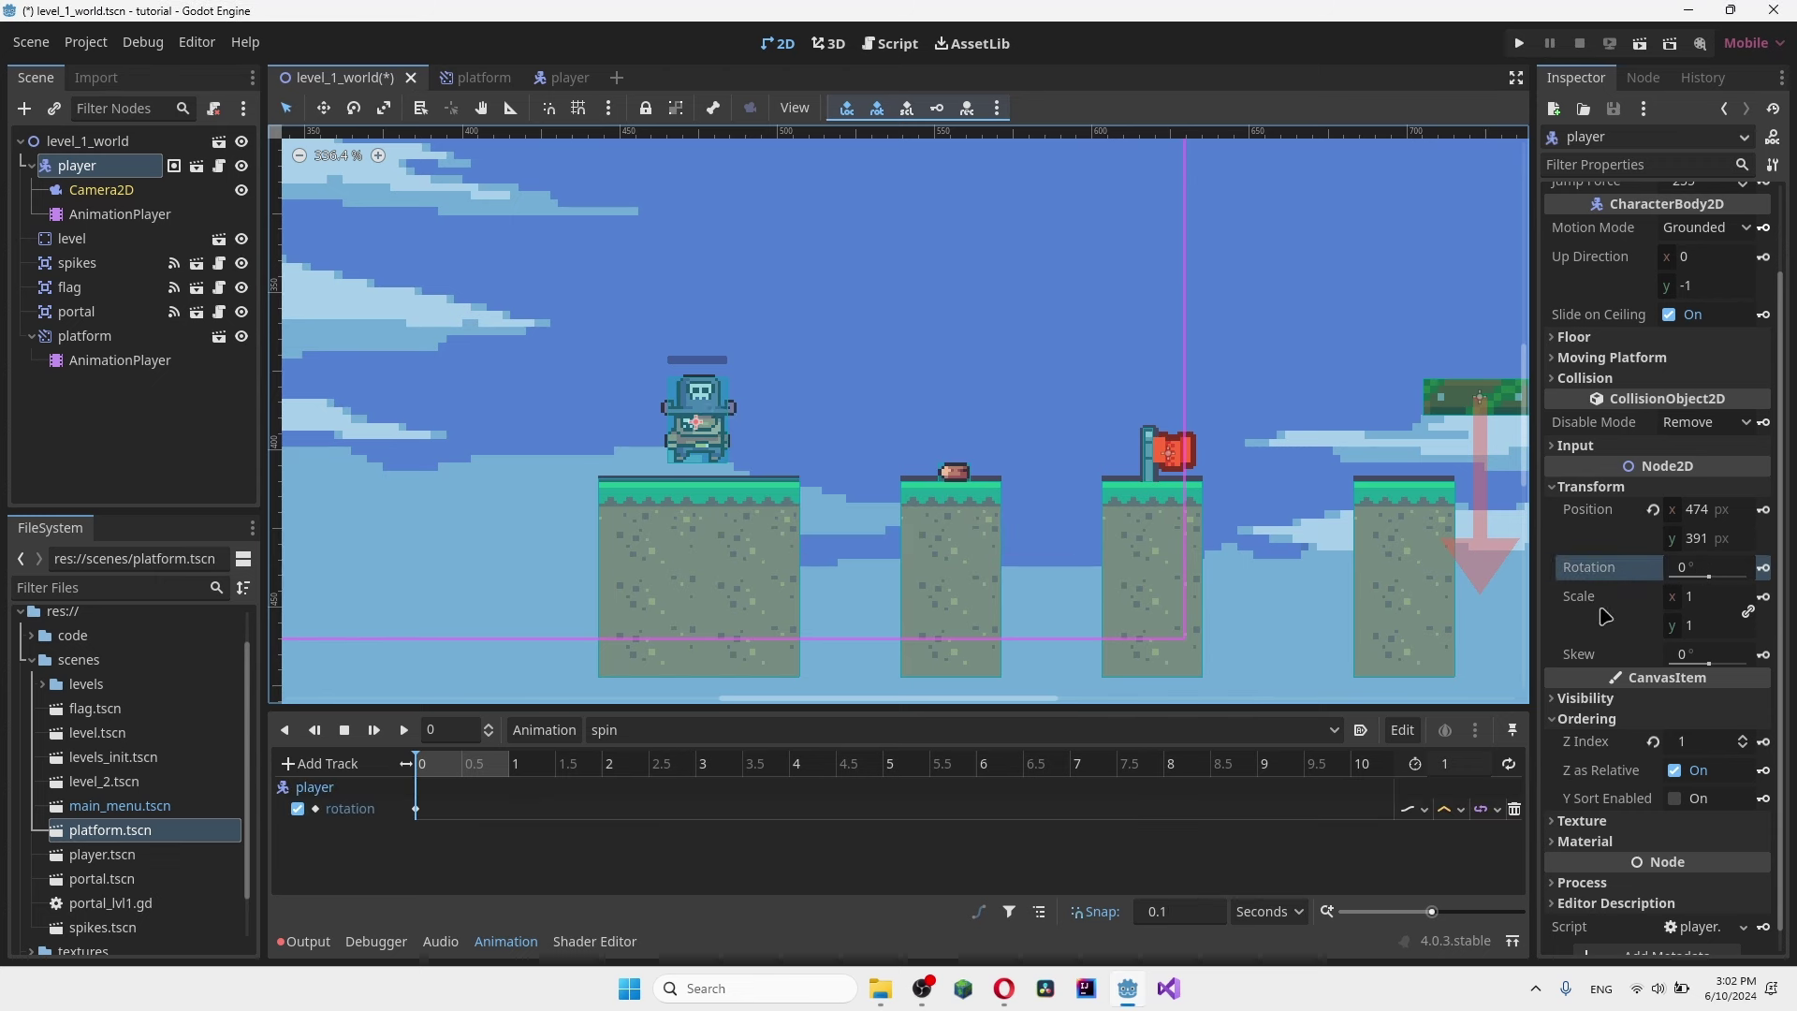
- Try to set the player's rotation to 180° with the playhead at the animation's start
{"action": "mouse_move", "coordinate": [1709, 576]}
{"action": "left_mouse_down"}
{"action": "mouse_move", "coordinate": [1733, 581]}
{"action": "mouse_move", "coordinate": [1715, 573]}
{"action": "left_mouse_up"}
{"action": "left_click", "coordinate": [1713, 568]}
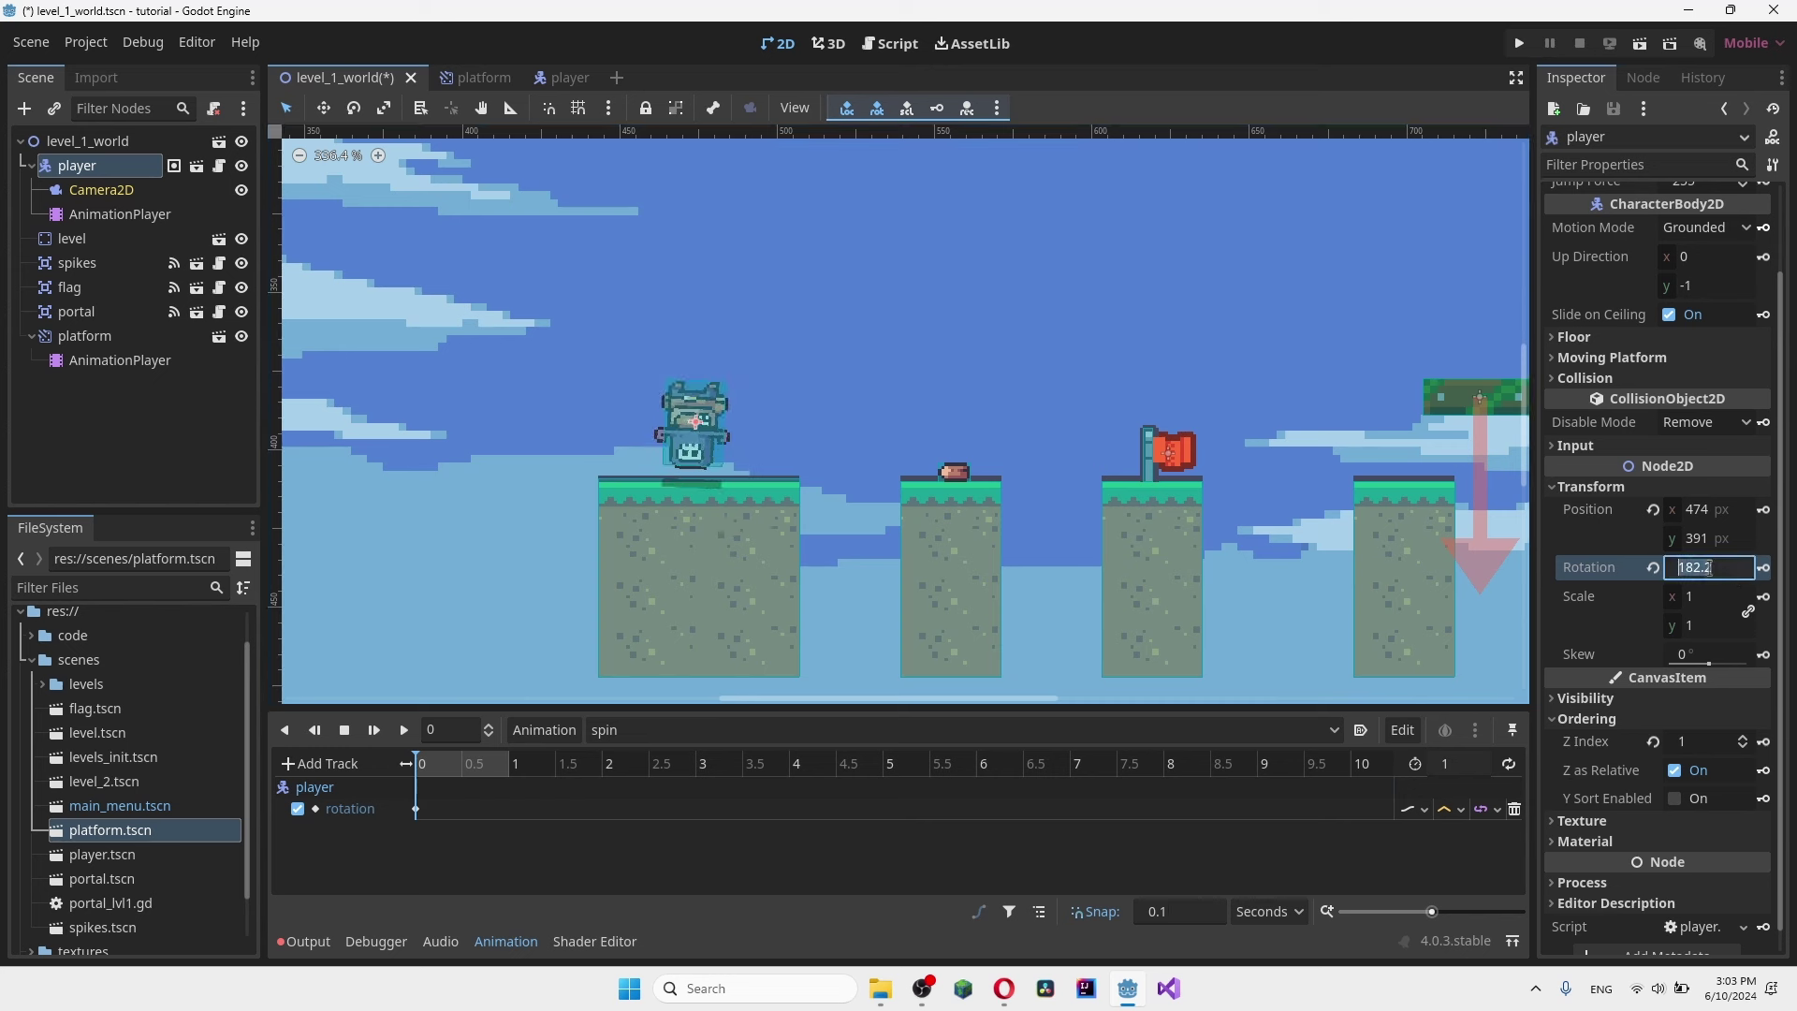
{"action": "type", "text": "180"}
{"action": "key", "text": "Return"}
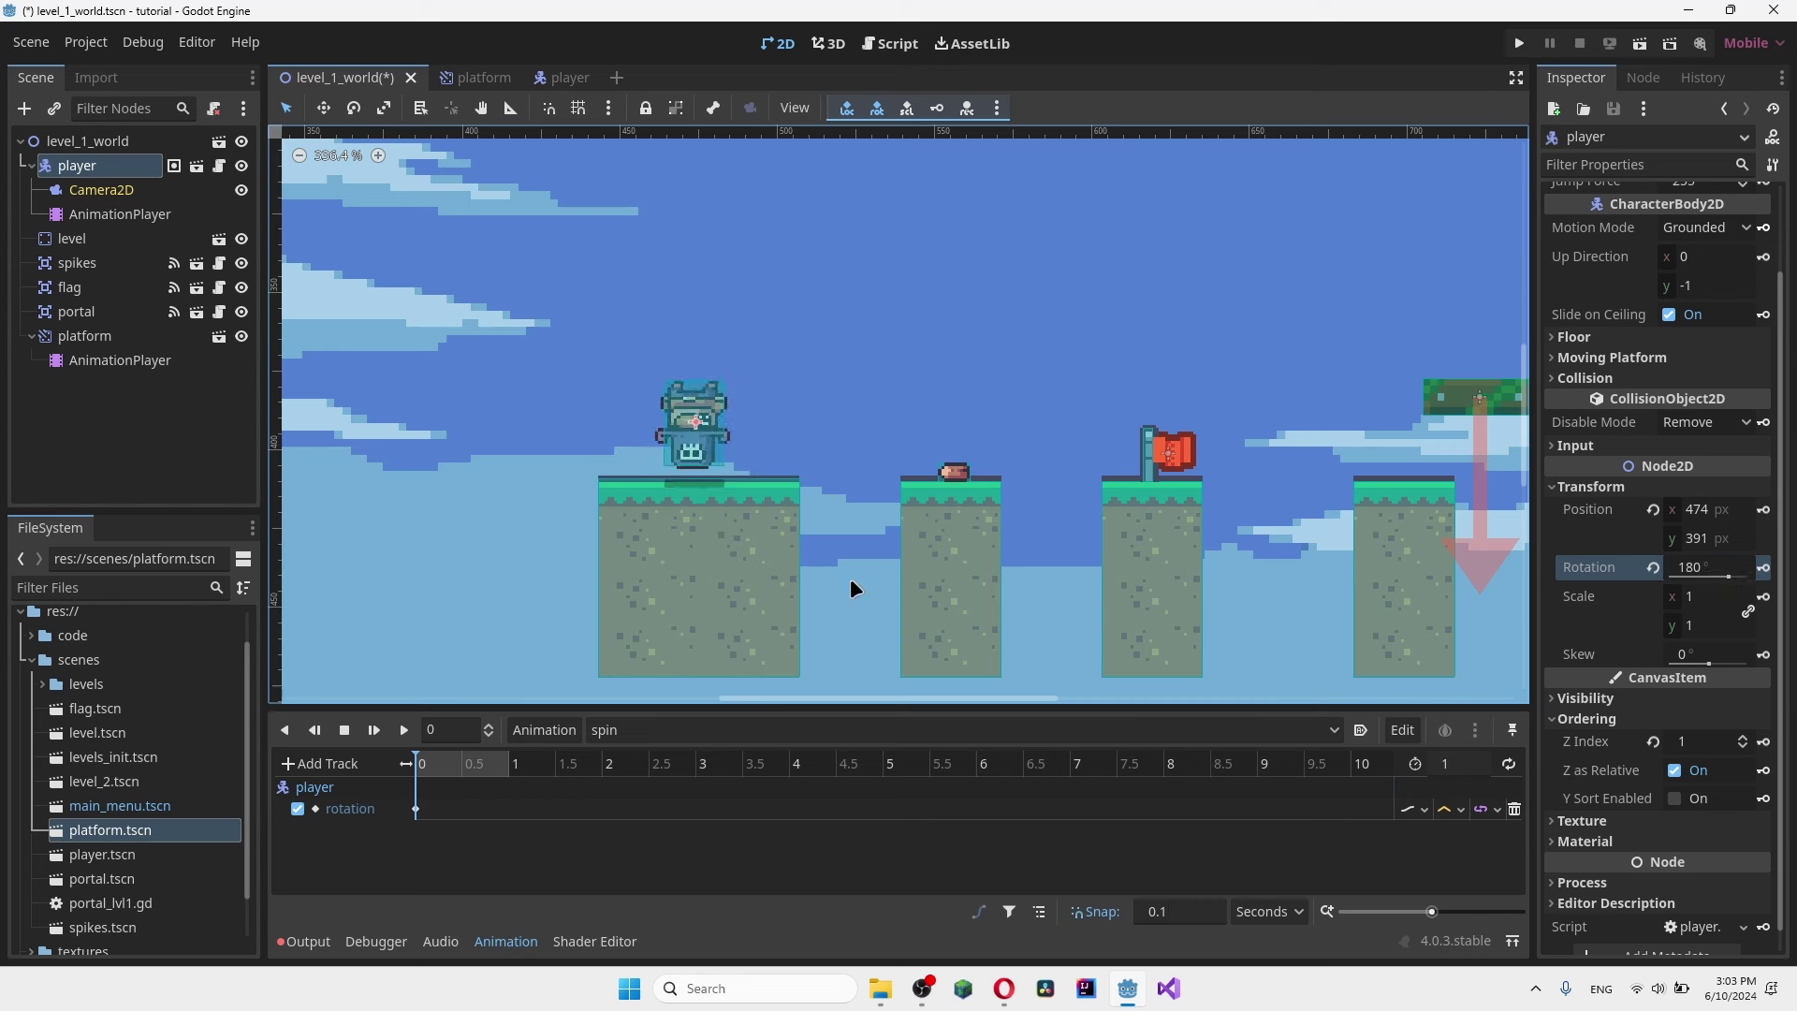
- Insert a 180° rotation key for the player at 1 second in the spin animation
{"action": "left_click", "coordinate": [452, 767]}
{"action": "left_click_drag", "start_coordinate": [452, 768], "coordinate": [567, 775]}
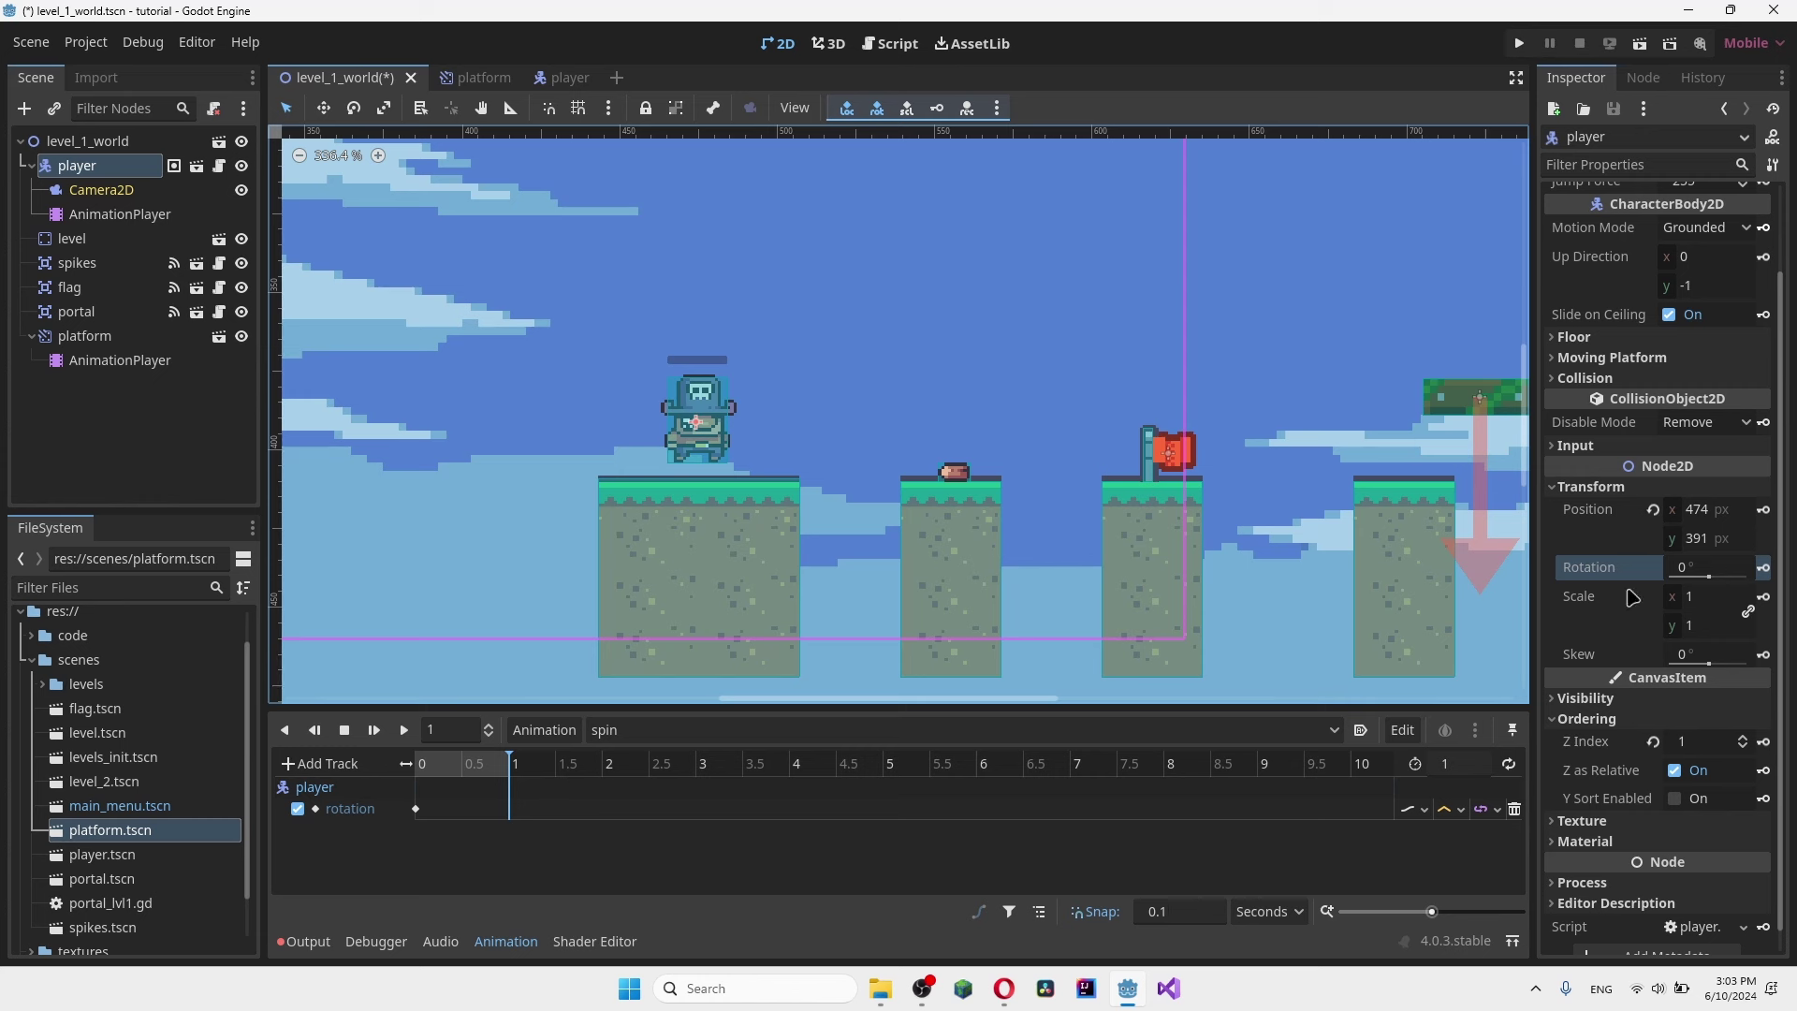
{"action": "left_click", "coordinate": [1763, 569]}
{"action": "left_click", "coordinate": [1764, 570]}
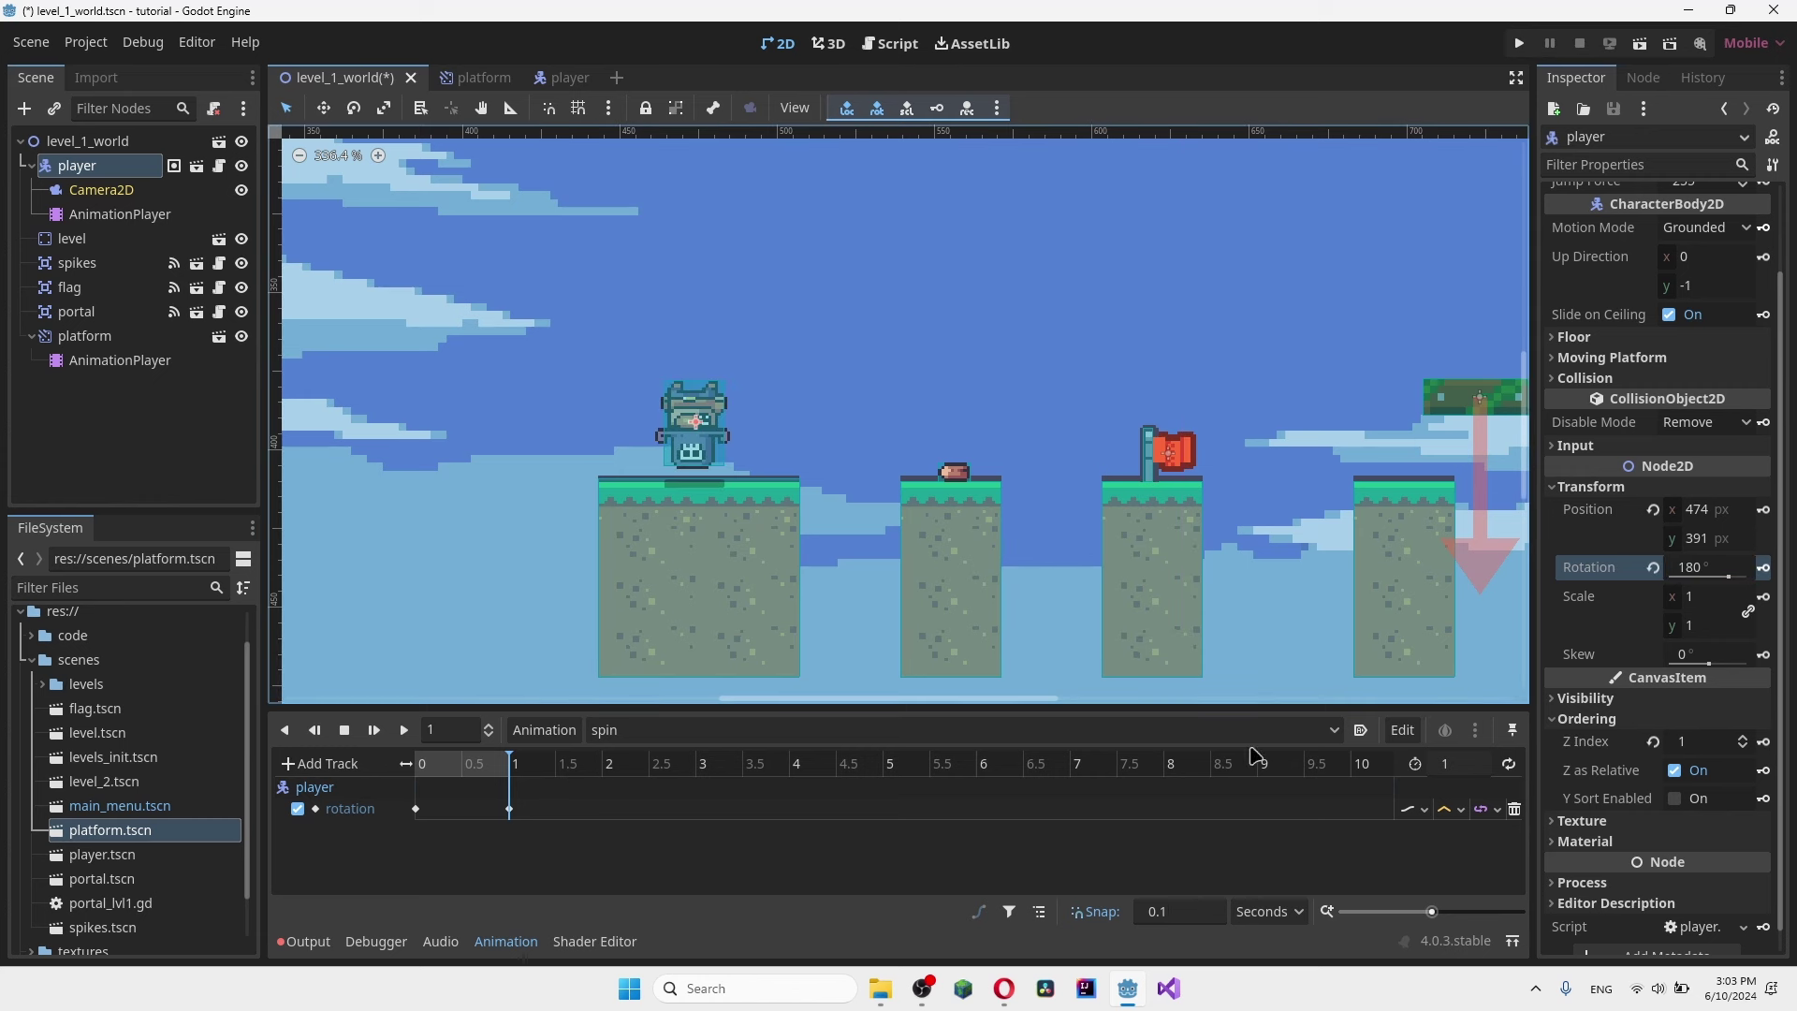
- Set the spin animation's length to 2 seconds and insert a 360° rotation key for the player at 2 seconds
{"action": "left_click", "coordinate": [1465, 766]}
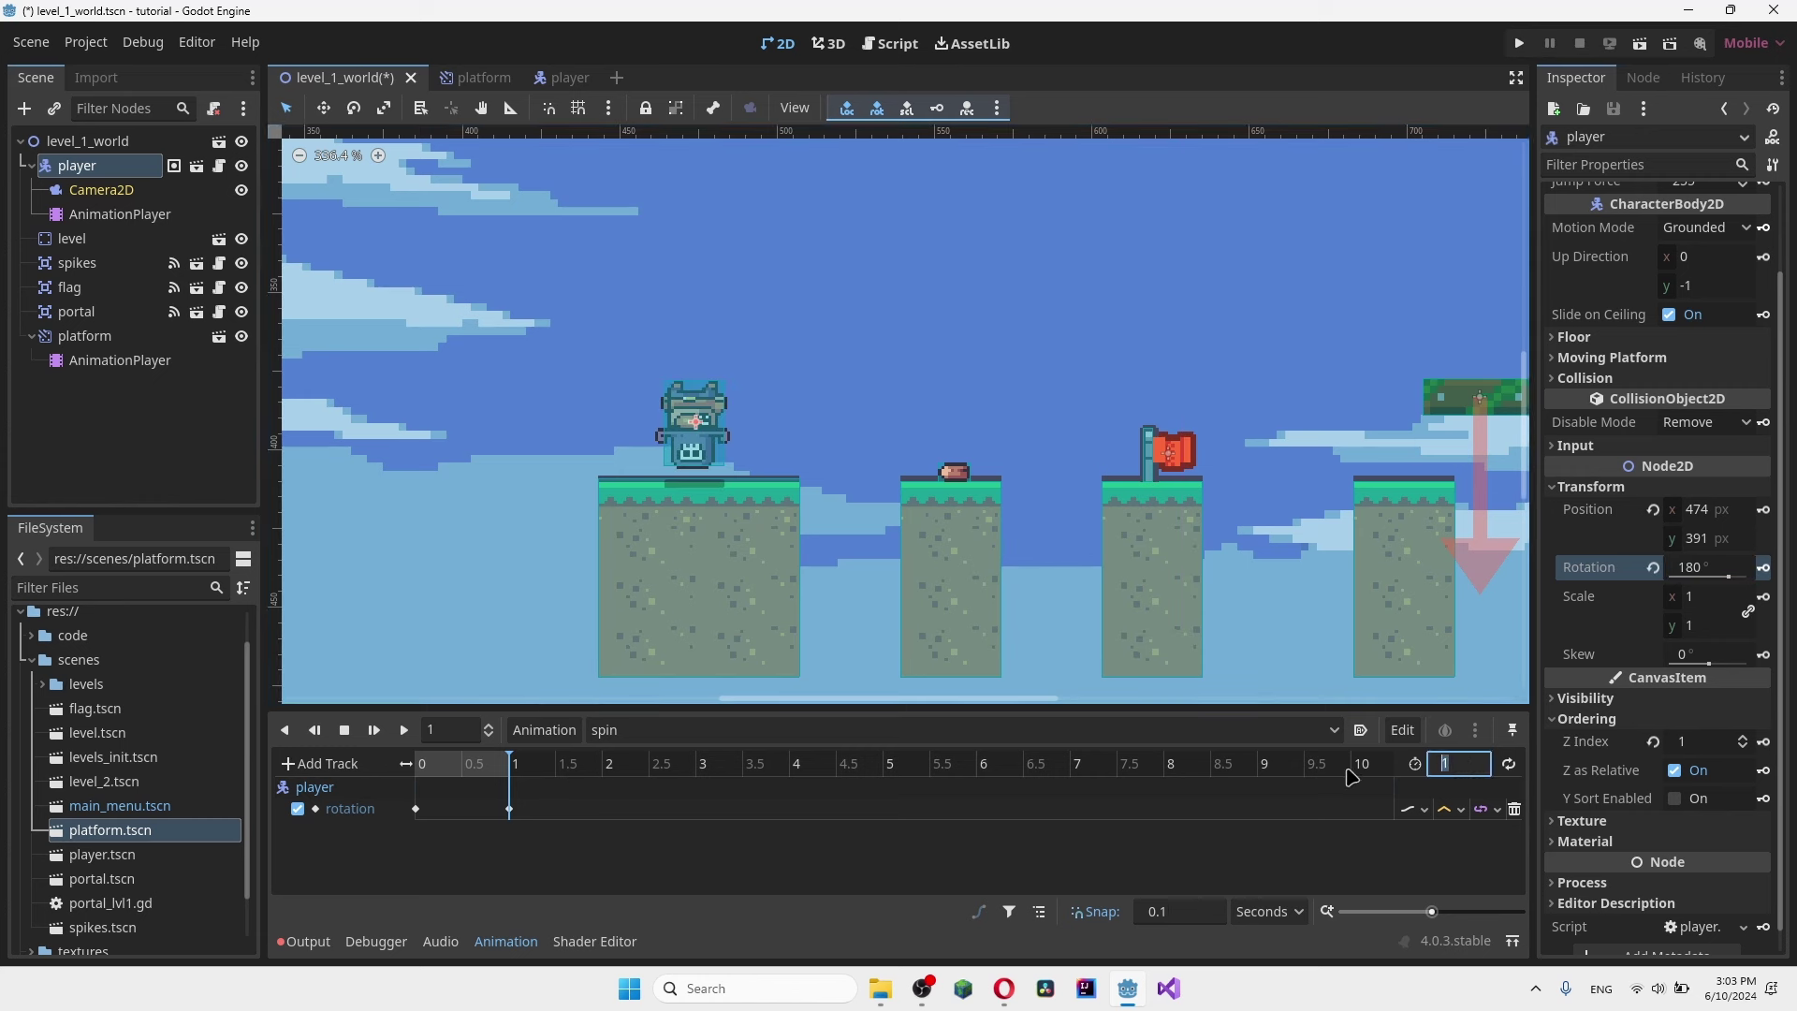
{"action": "type", "text": "2"}
{"action": "key", "text": "Return"}
{"action": "left_click", "coordinate": [604, 766]}
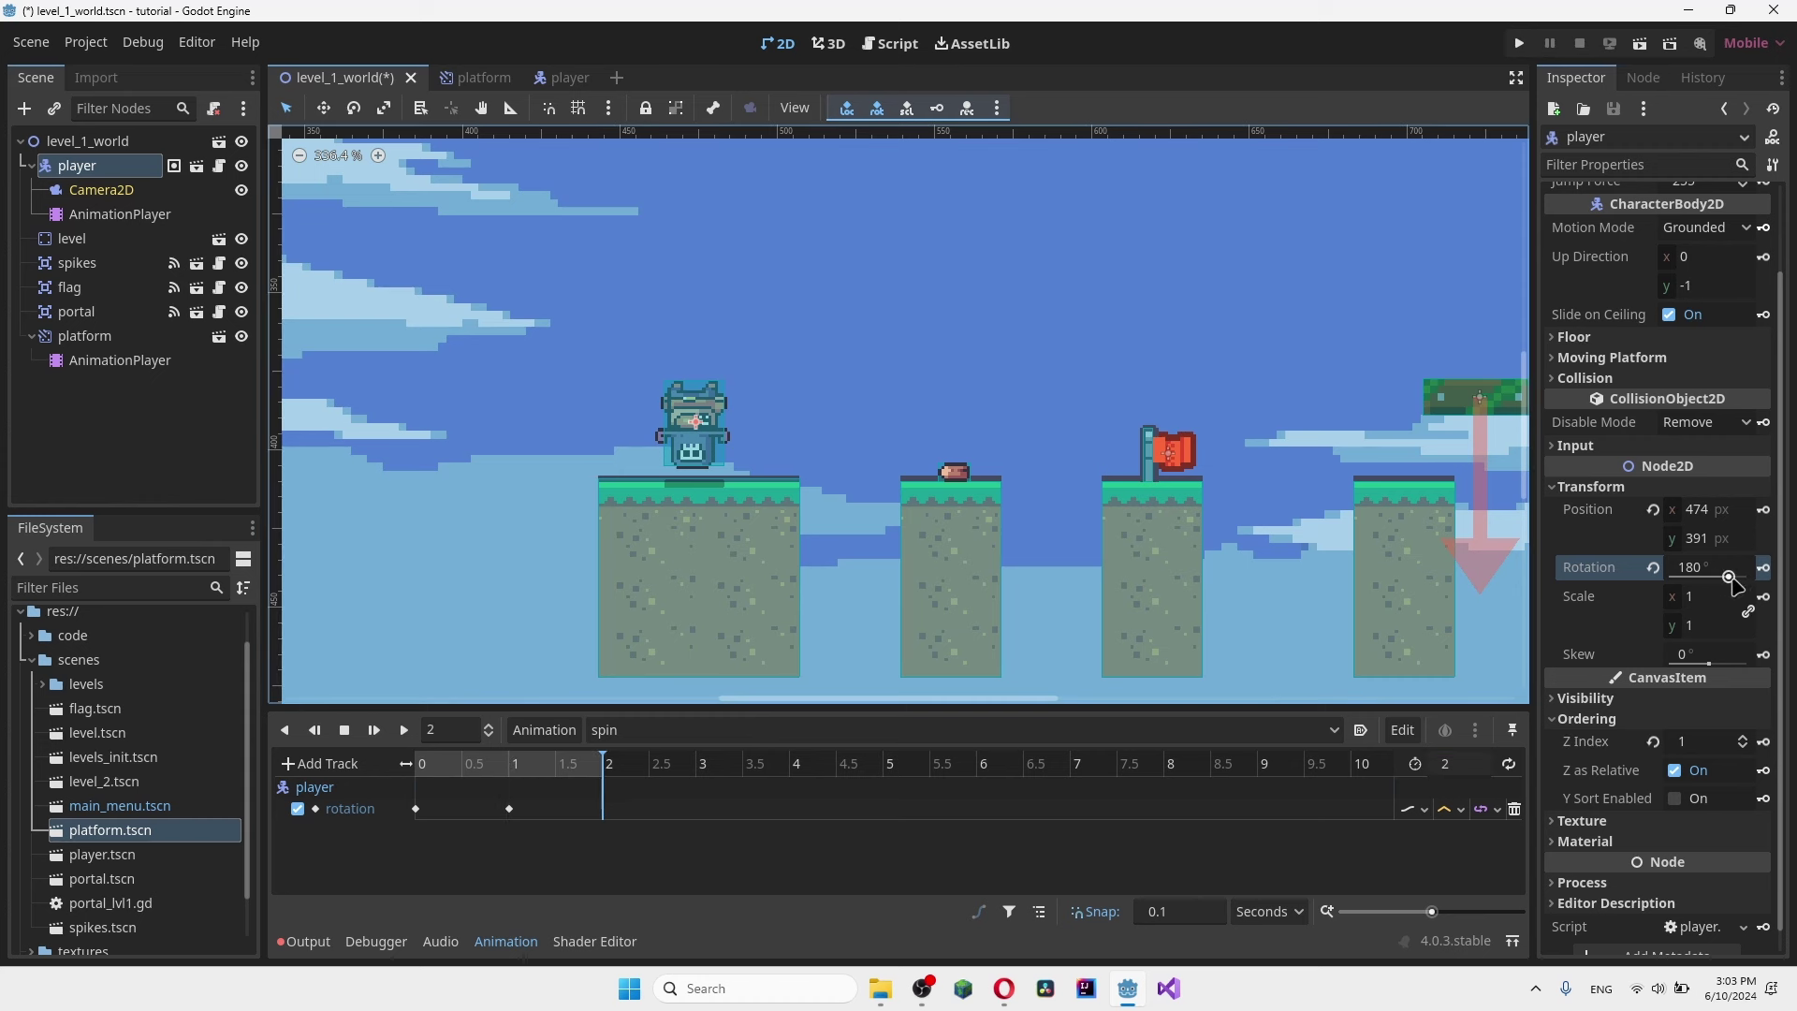
{"action": "left_click_drag", "start_coordinate": [1734, 582], "coordinate": [1754, 581]}
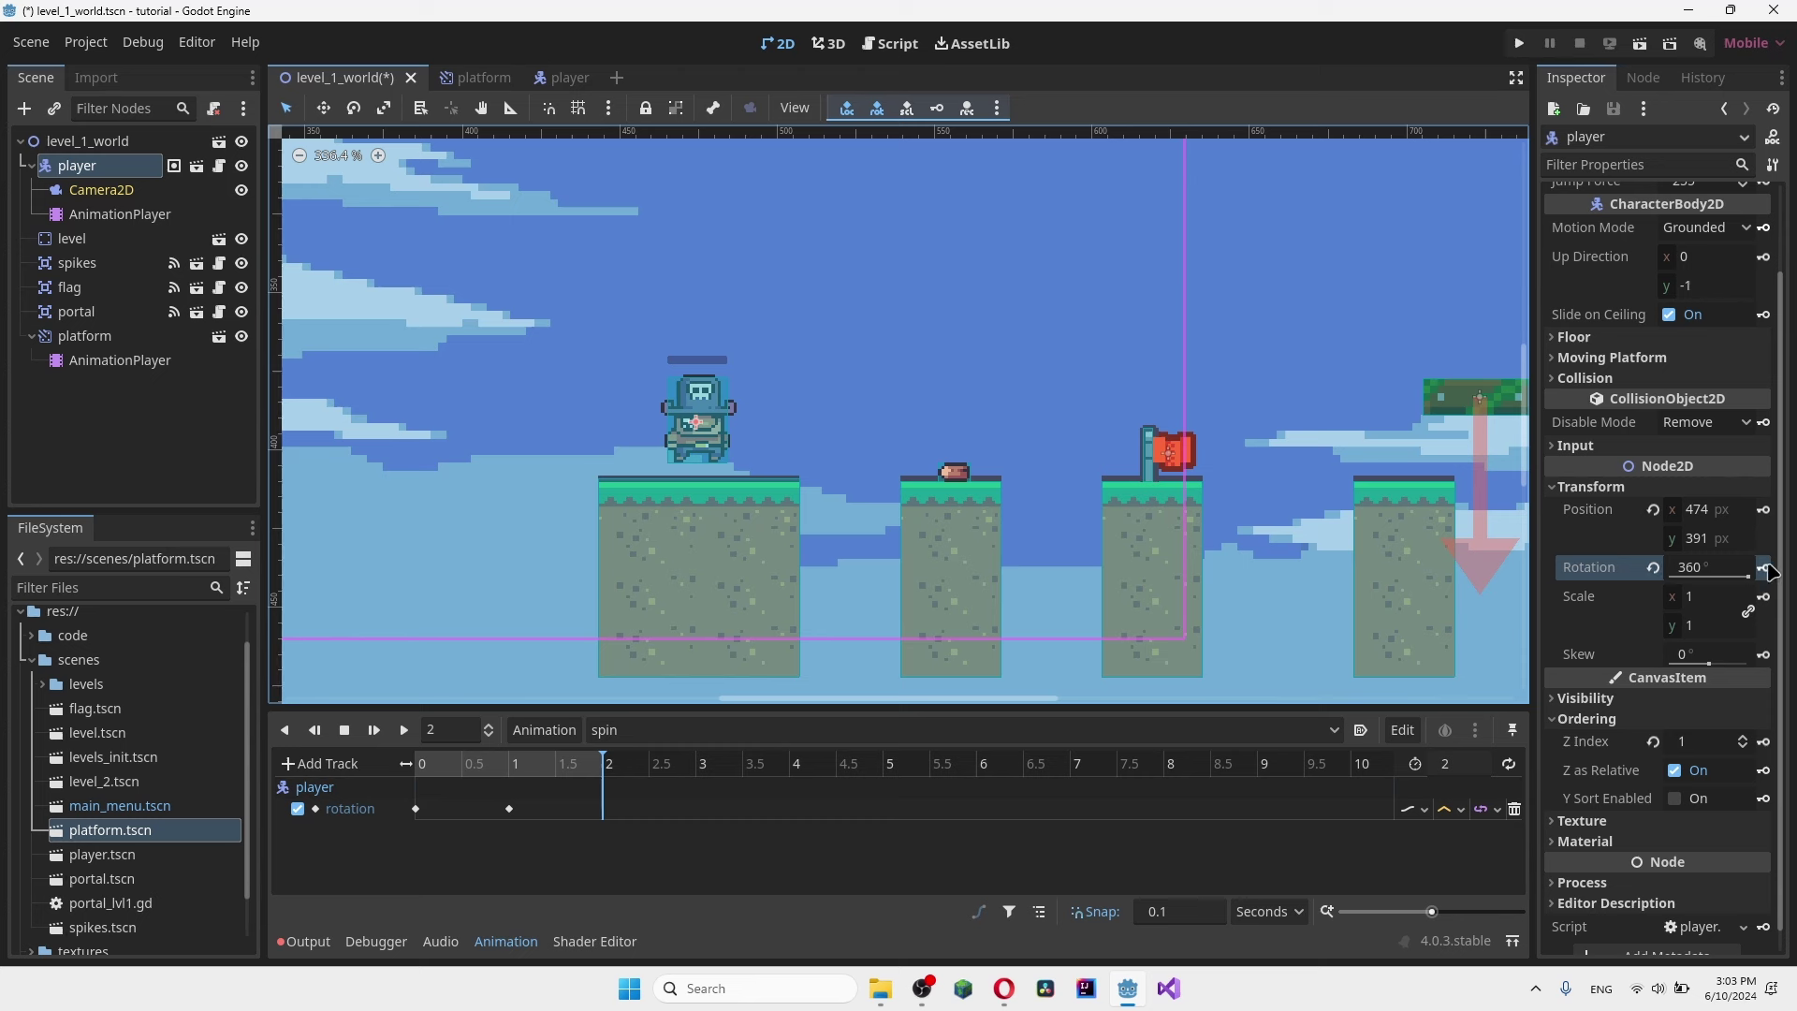
- Play the spin animation several times to preview the player's full rotation in the level
{"action": "left_click", "coordinate": [403, 732]}
{"action": "left_click", "coordinate": [404, 730]}
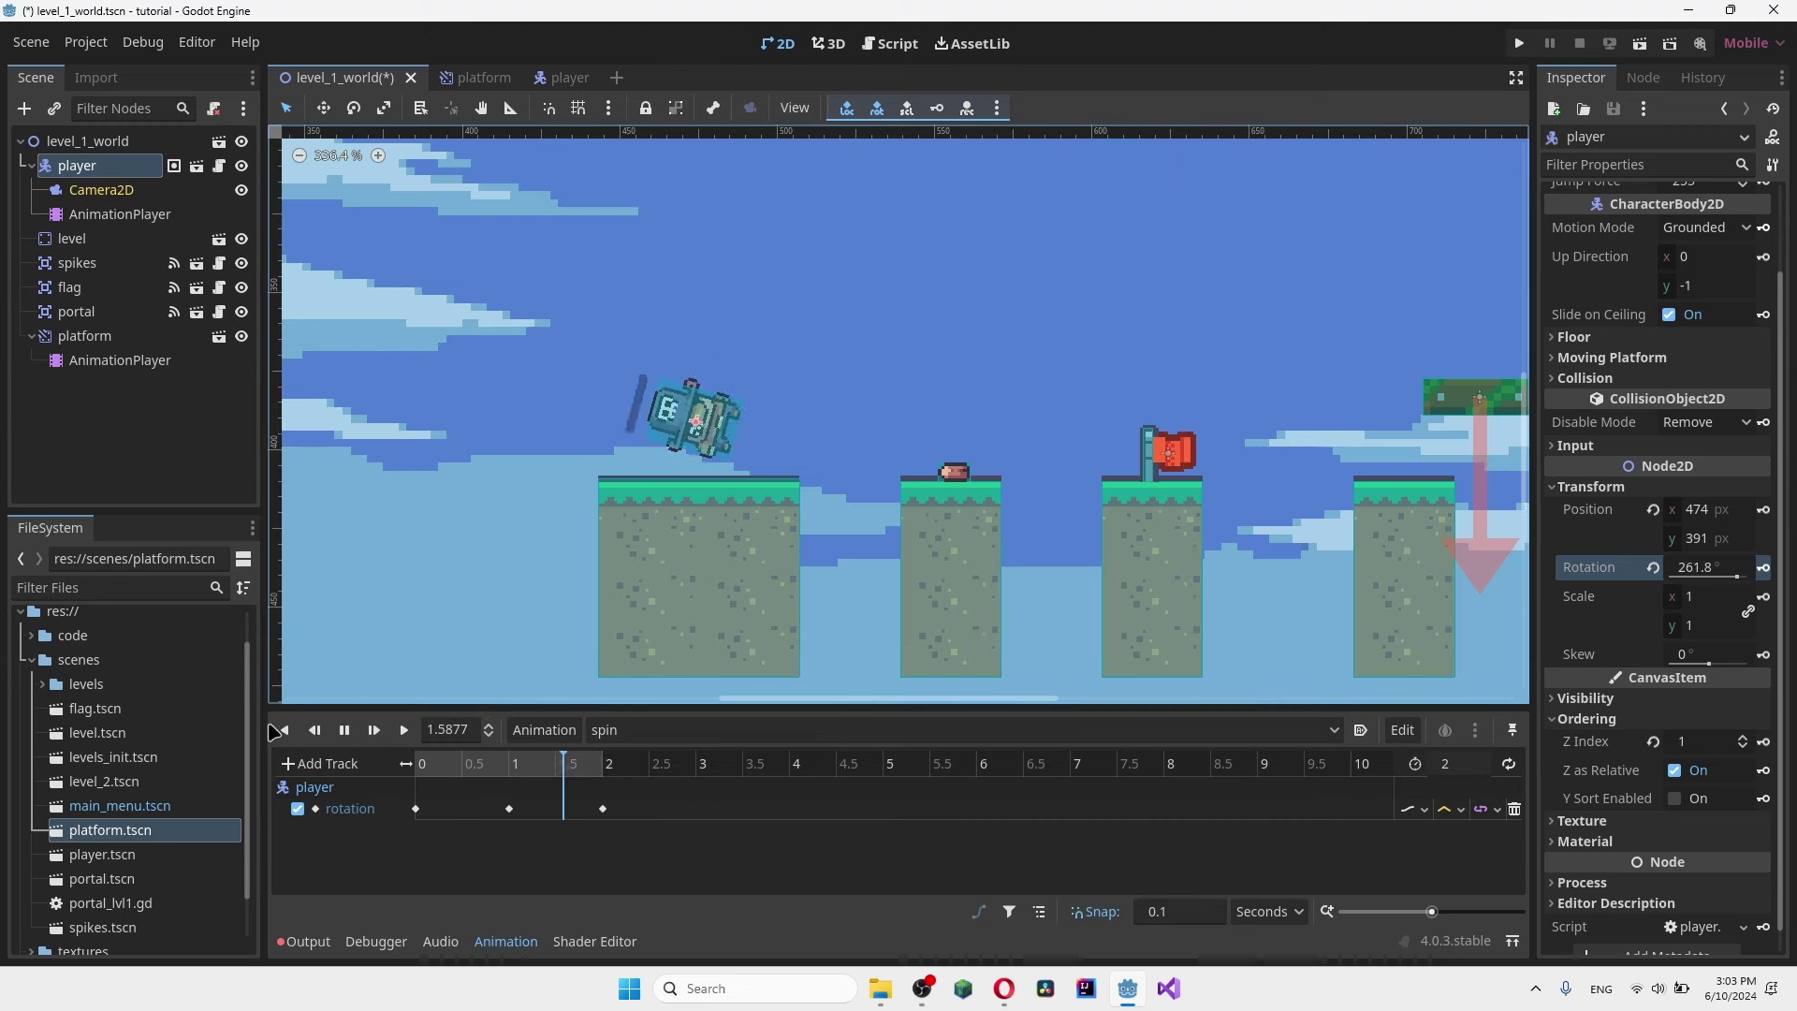
{"action": "left_click", "coordinate": [404, 731]}
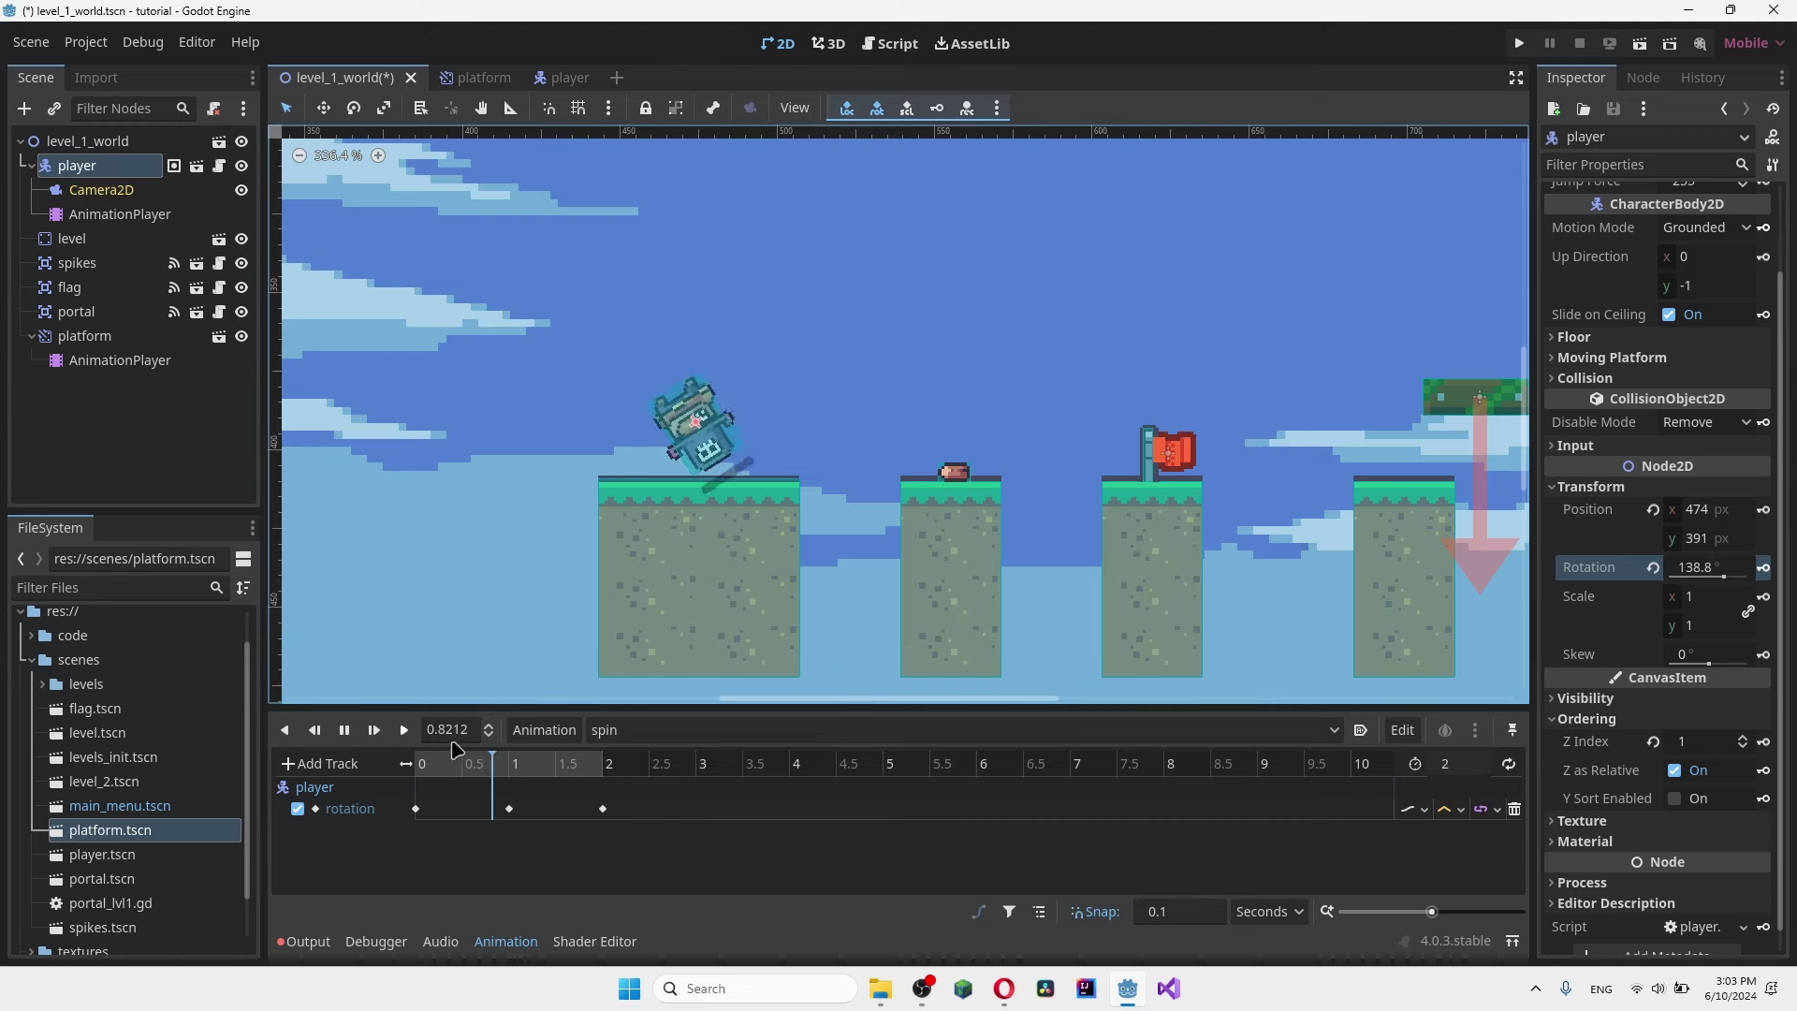
{"action": "scroll", "coordinate": [648, 491], "scroll_direction": "down", "scroll_amount": 4}
{"action": "middle_click_drag", "start_coordinate": [667, 486], "coordinate": [874, 497]}
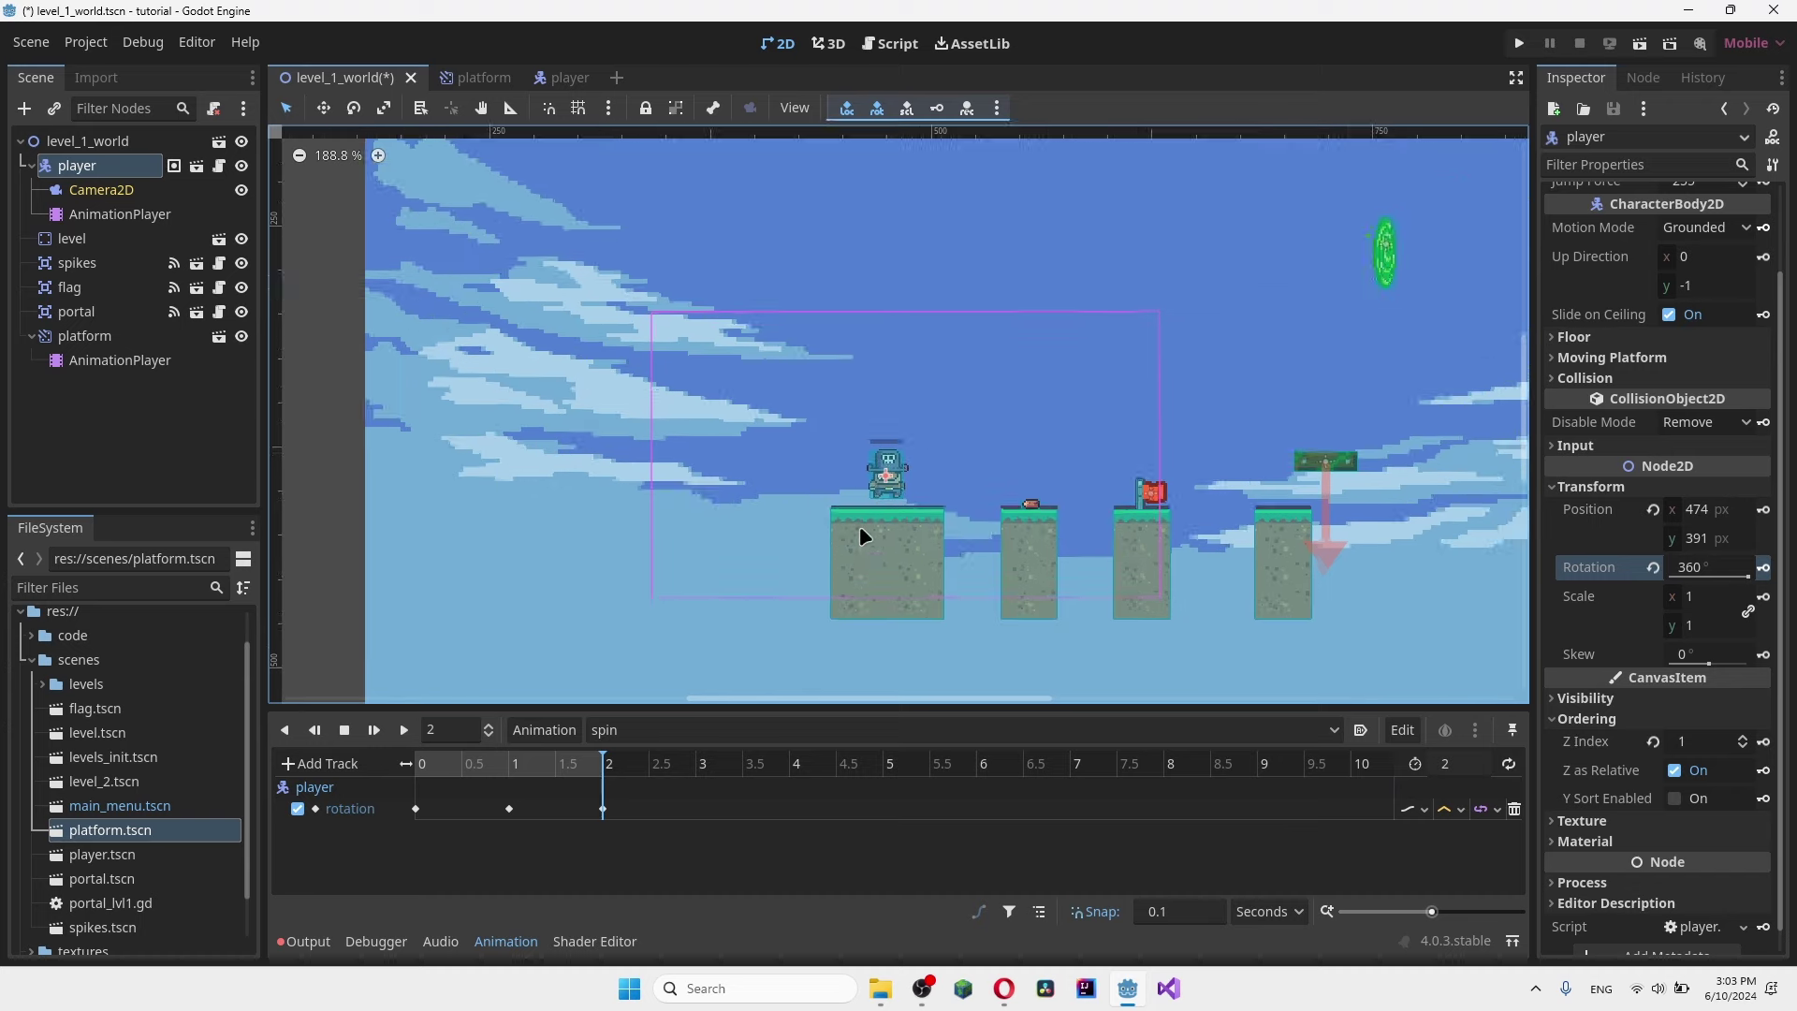
{"action": "left_click", "coordinate": [405, 730]}
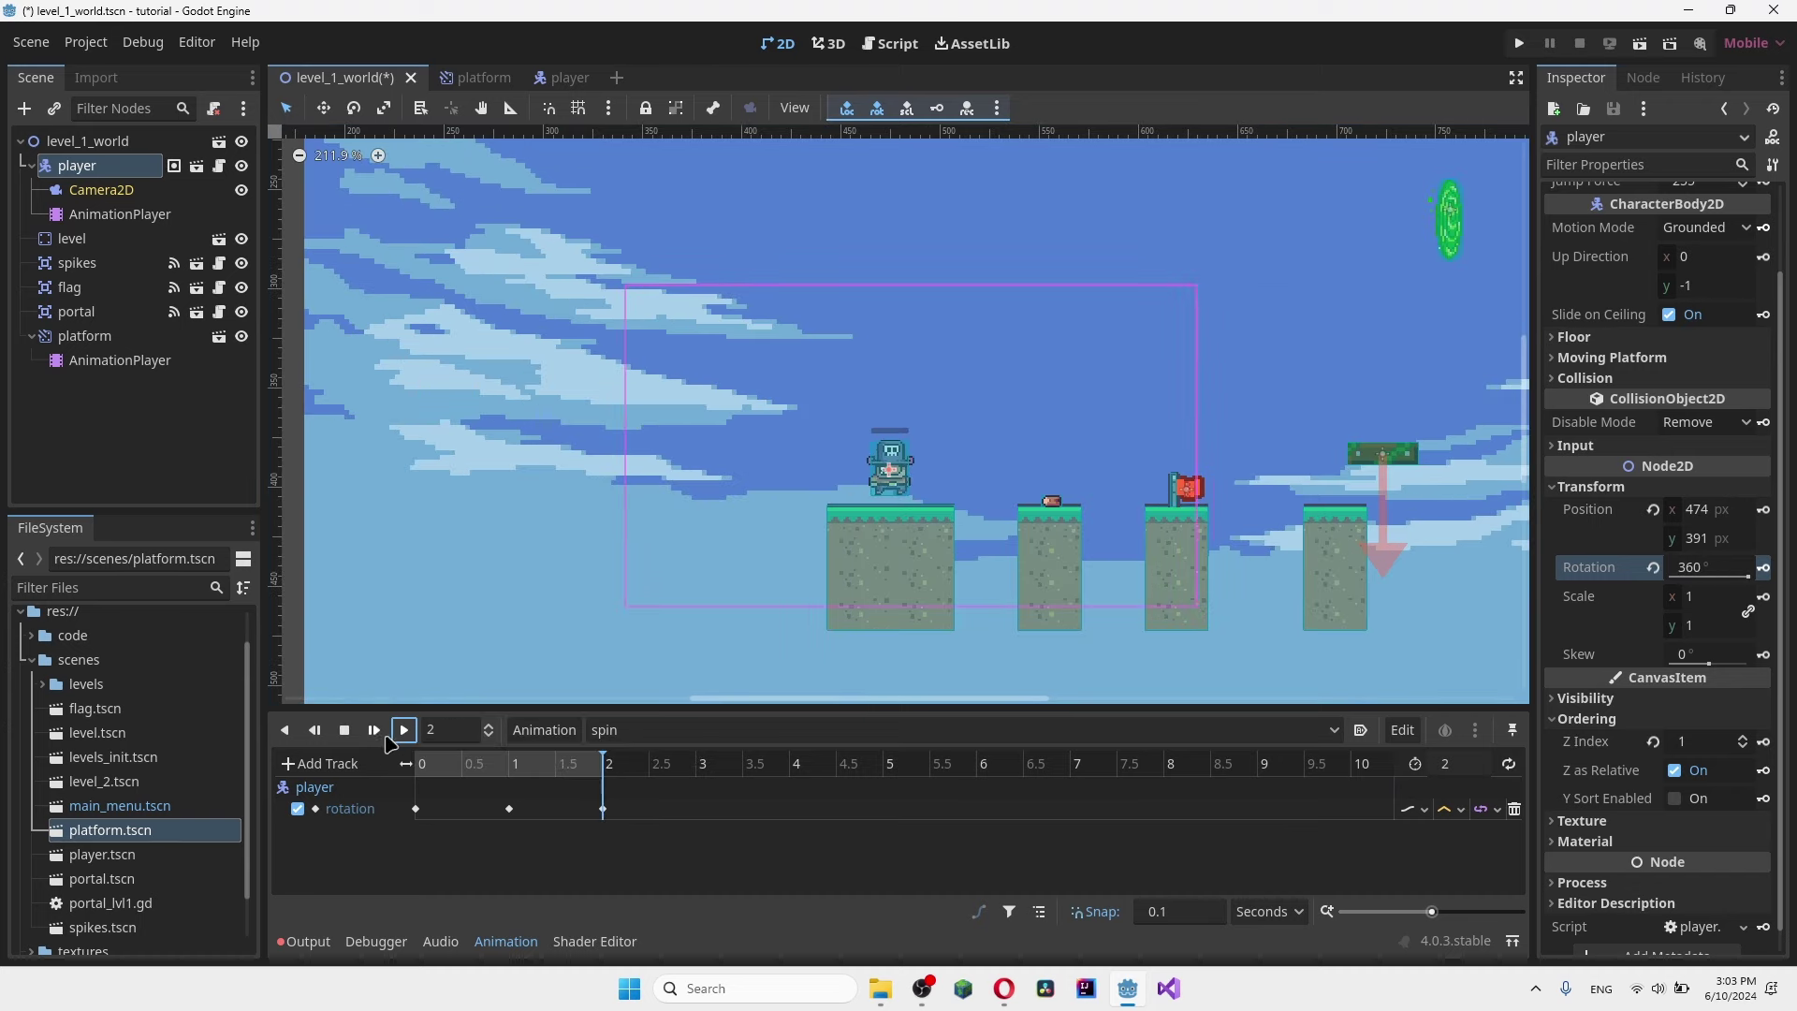
{"action": "scroll", "coordinate": [682, 481], "scroll_direction": "down", "scroll_amount": 5}
{"action": "scroll", "coordinate": [726, 461], "scroll_direction": "up", "scroll_amount": 7}
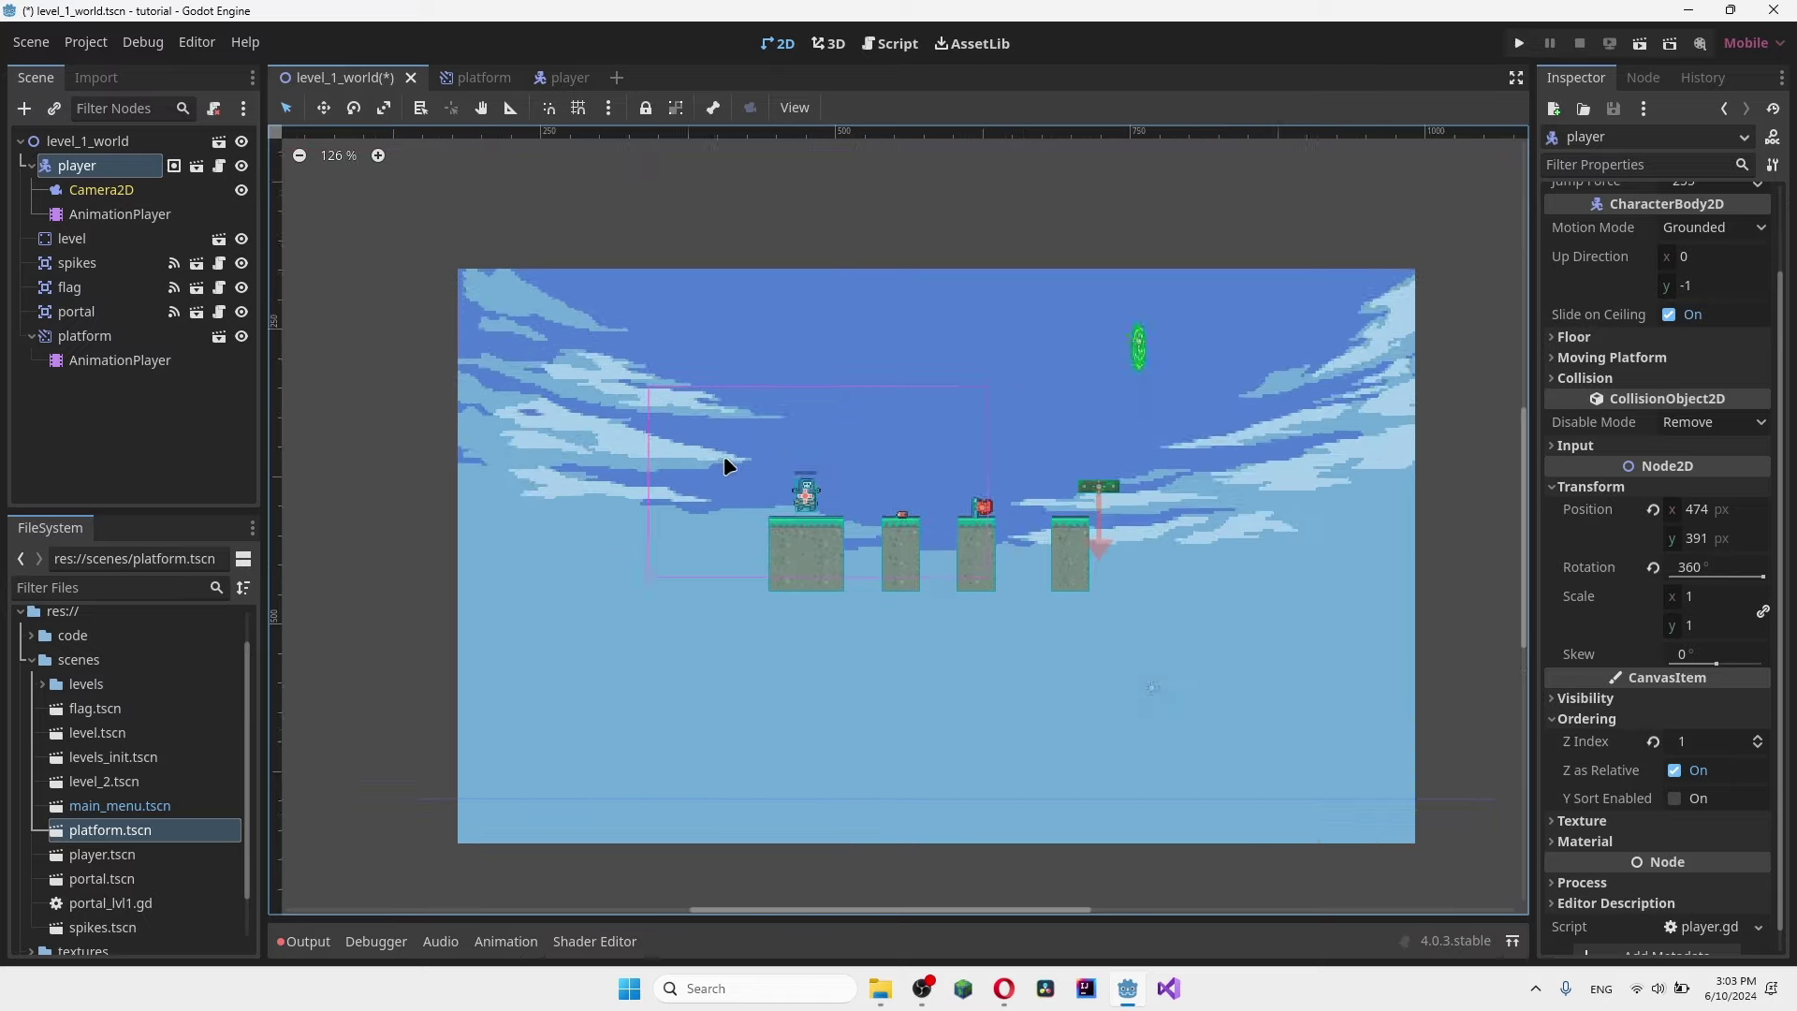
- In player.gd, add $AnimationPlayer.play("spin") below the "jump" sprite call in the jump condition, and run the current scene
{"action": "left_click", "coordinate": [890, 45]}
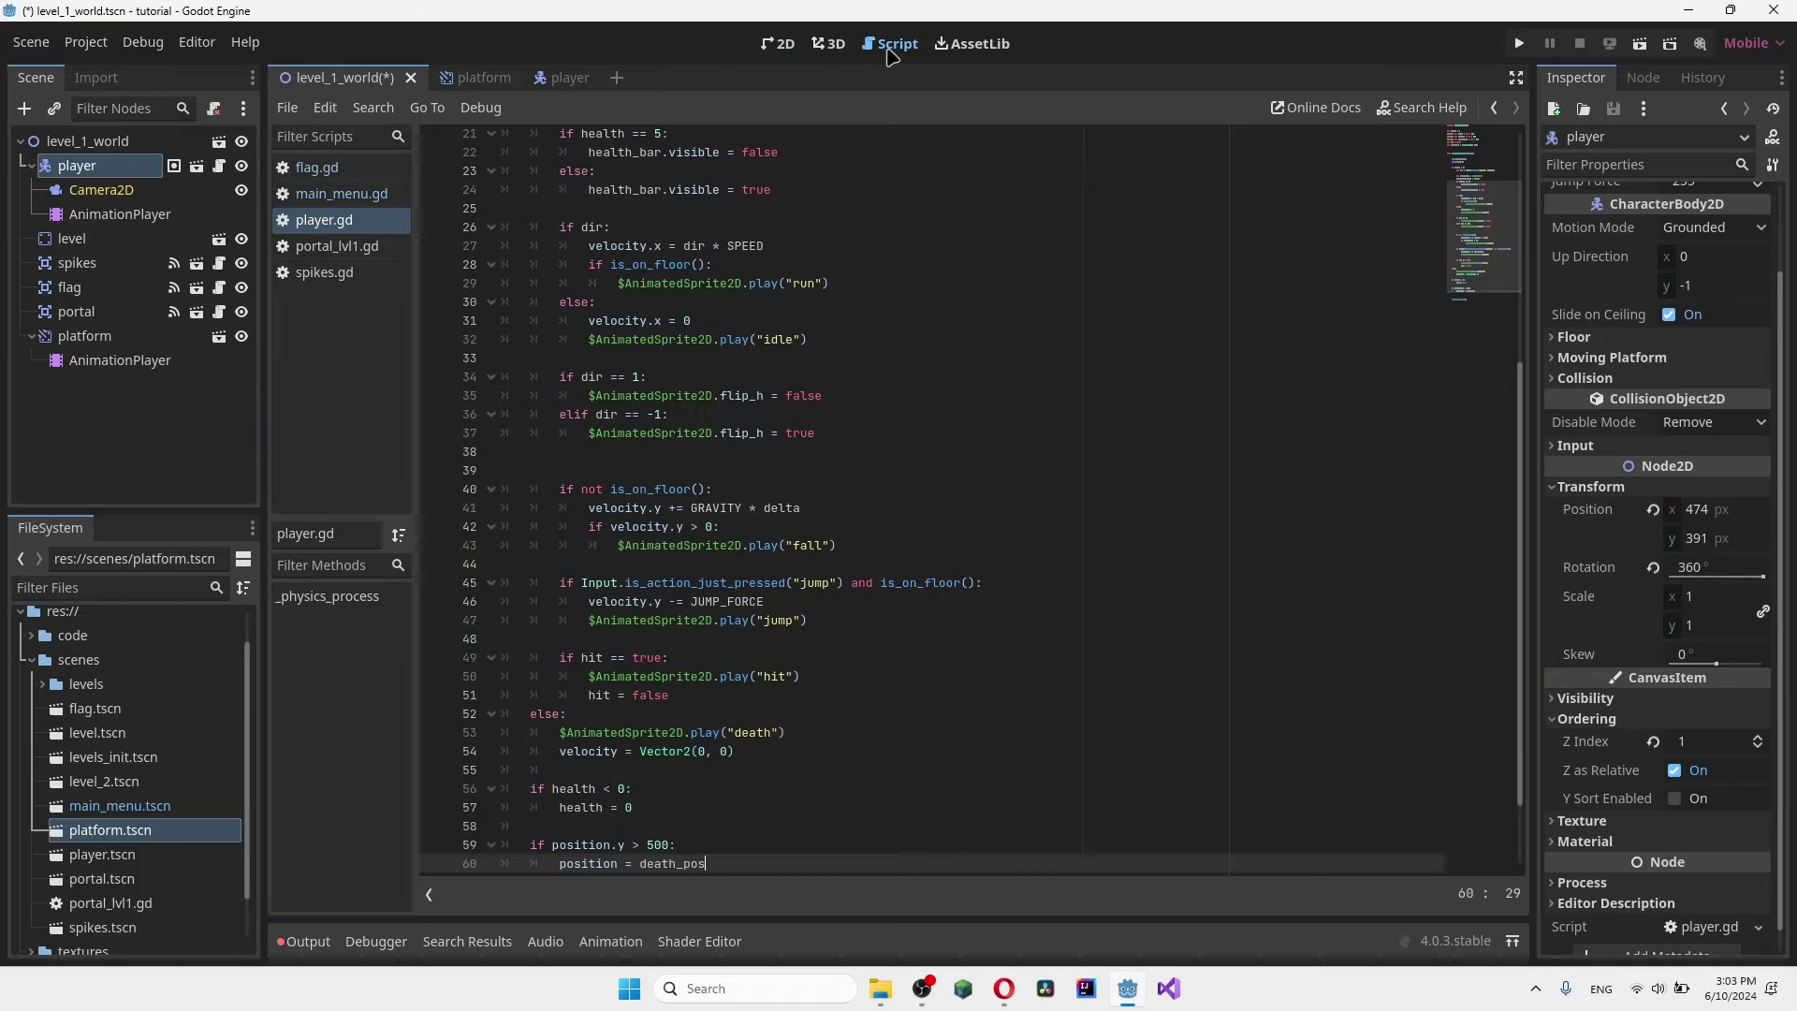
{"action": "scroll", "coordinate": [738, 541], "scroll_direction": "down", "scroll_amount": 2}
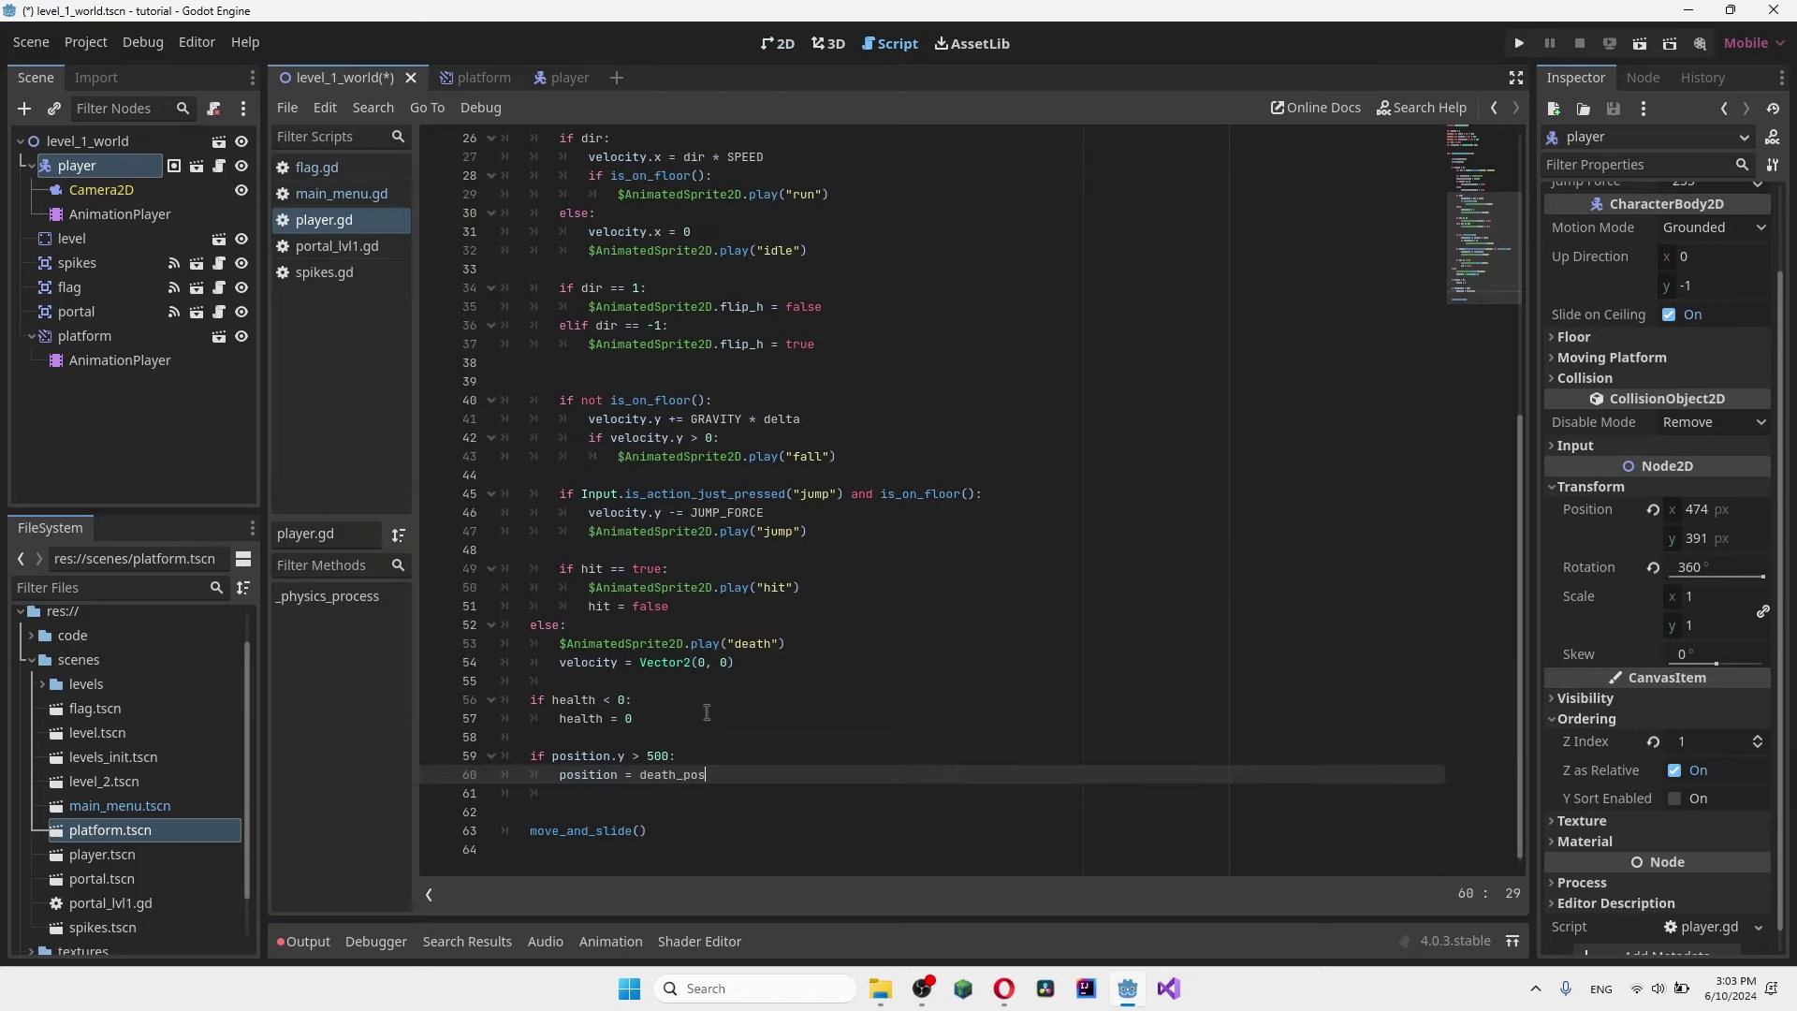
{"action": "scroll", "coordinate": [837, 535], "scroll_direction": "up", "scroll_amount": 7}
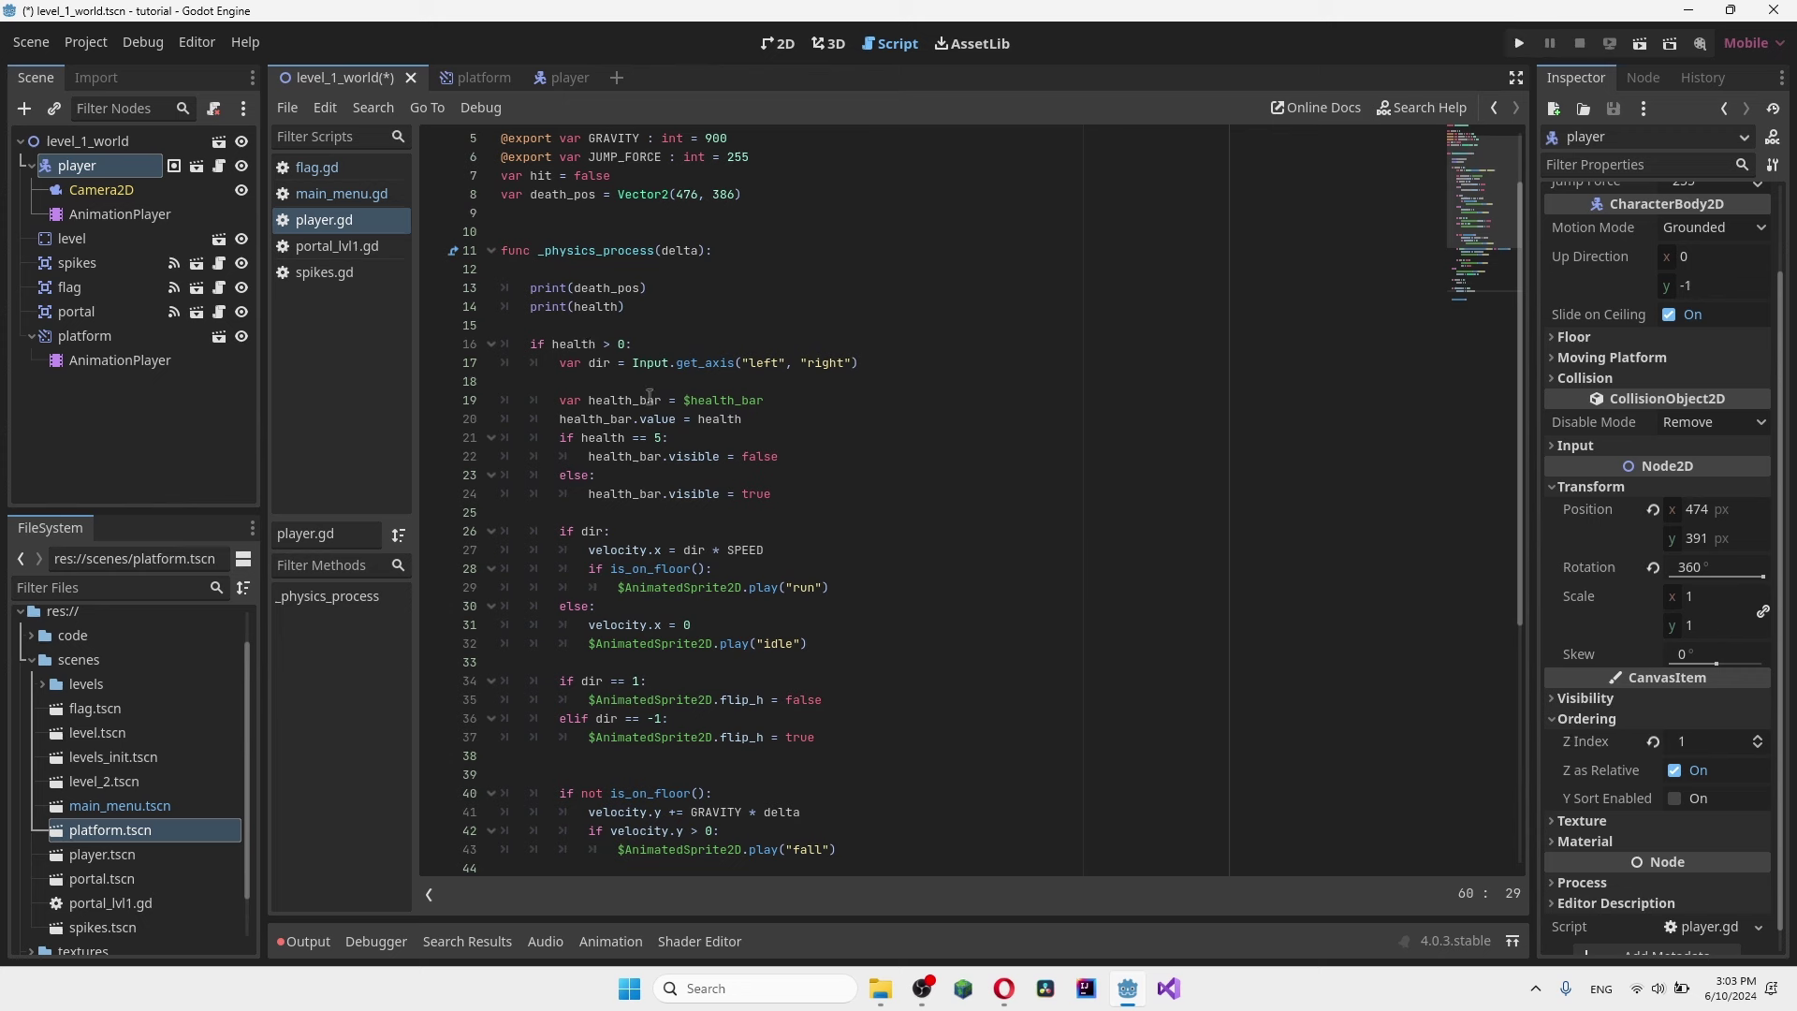
{"action": "scroll", "coordinate": [650, 396], "scroll_direction": "down", "scroll_amount": 4}
{"action": "left_click", "coordinate": [827, 704]}
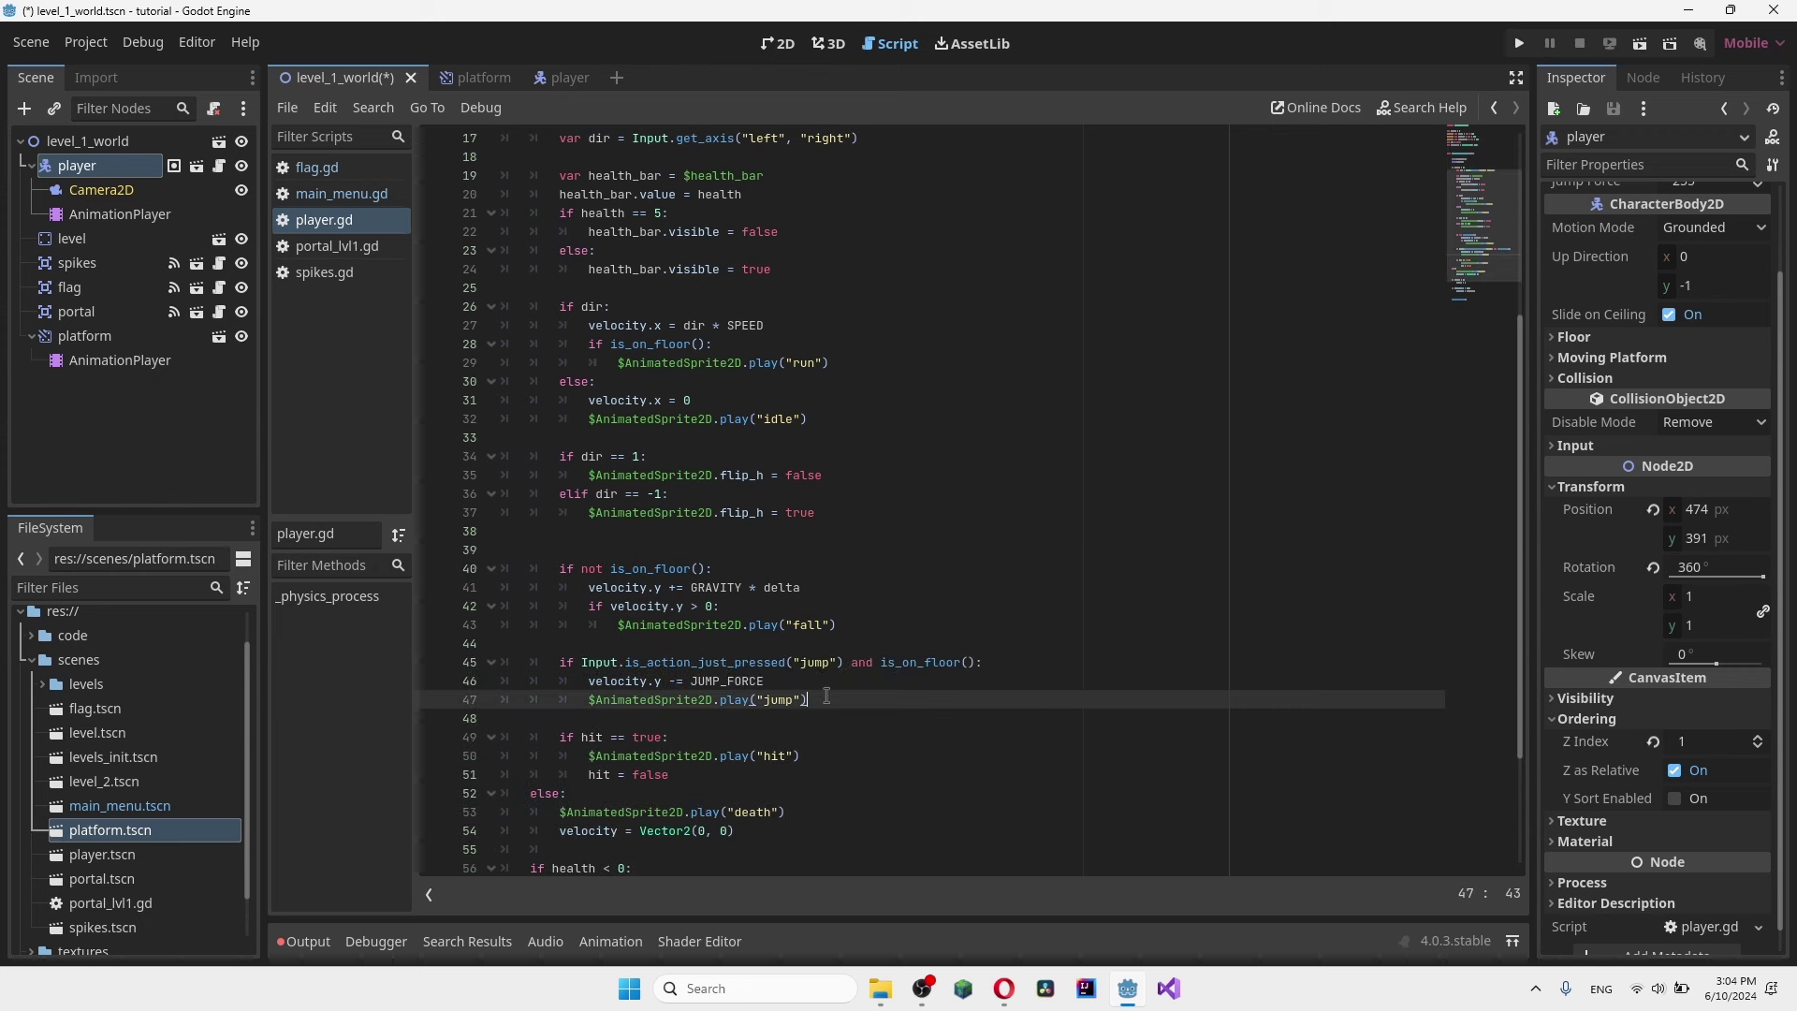
{"action": "key", "text": "Return"}
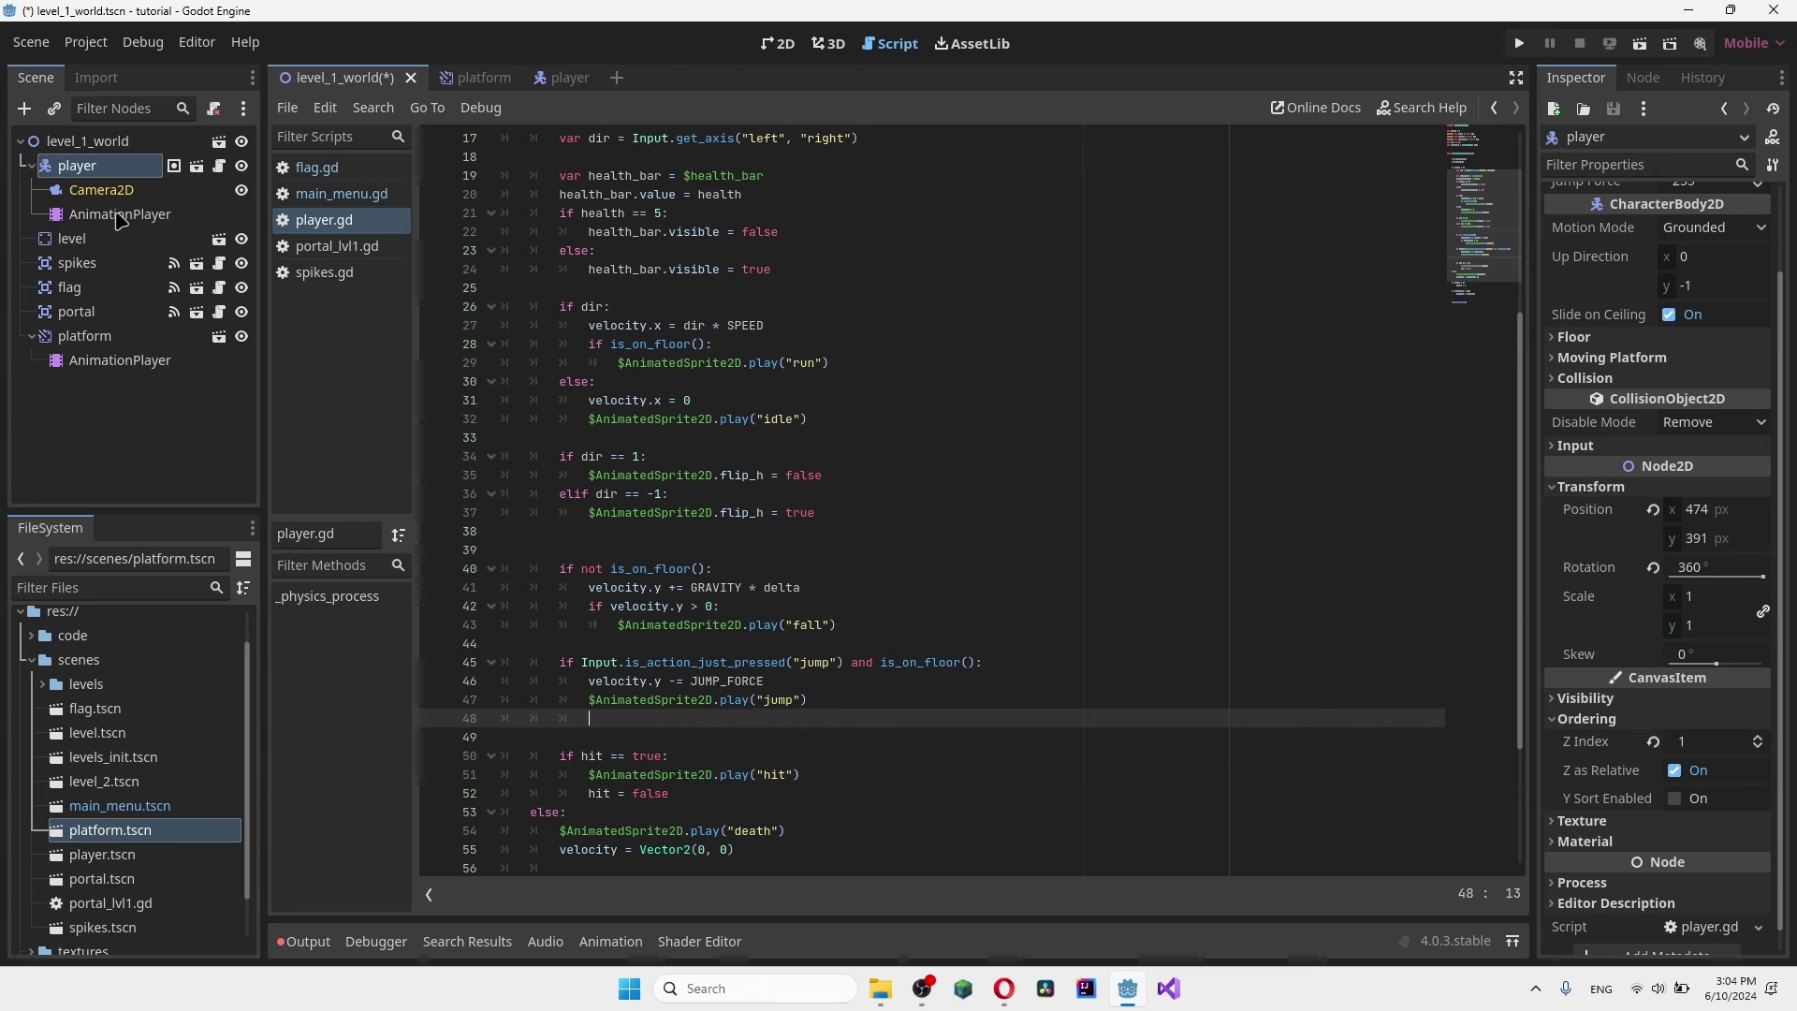
{"action": "left_click_drag", "start_coordinate": [119, 220], "coordinate": [675, 714]}
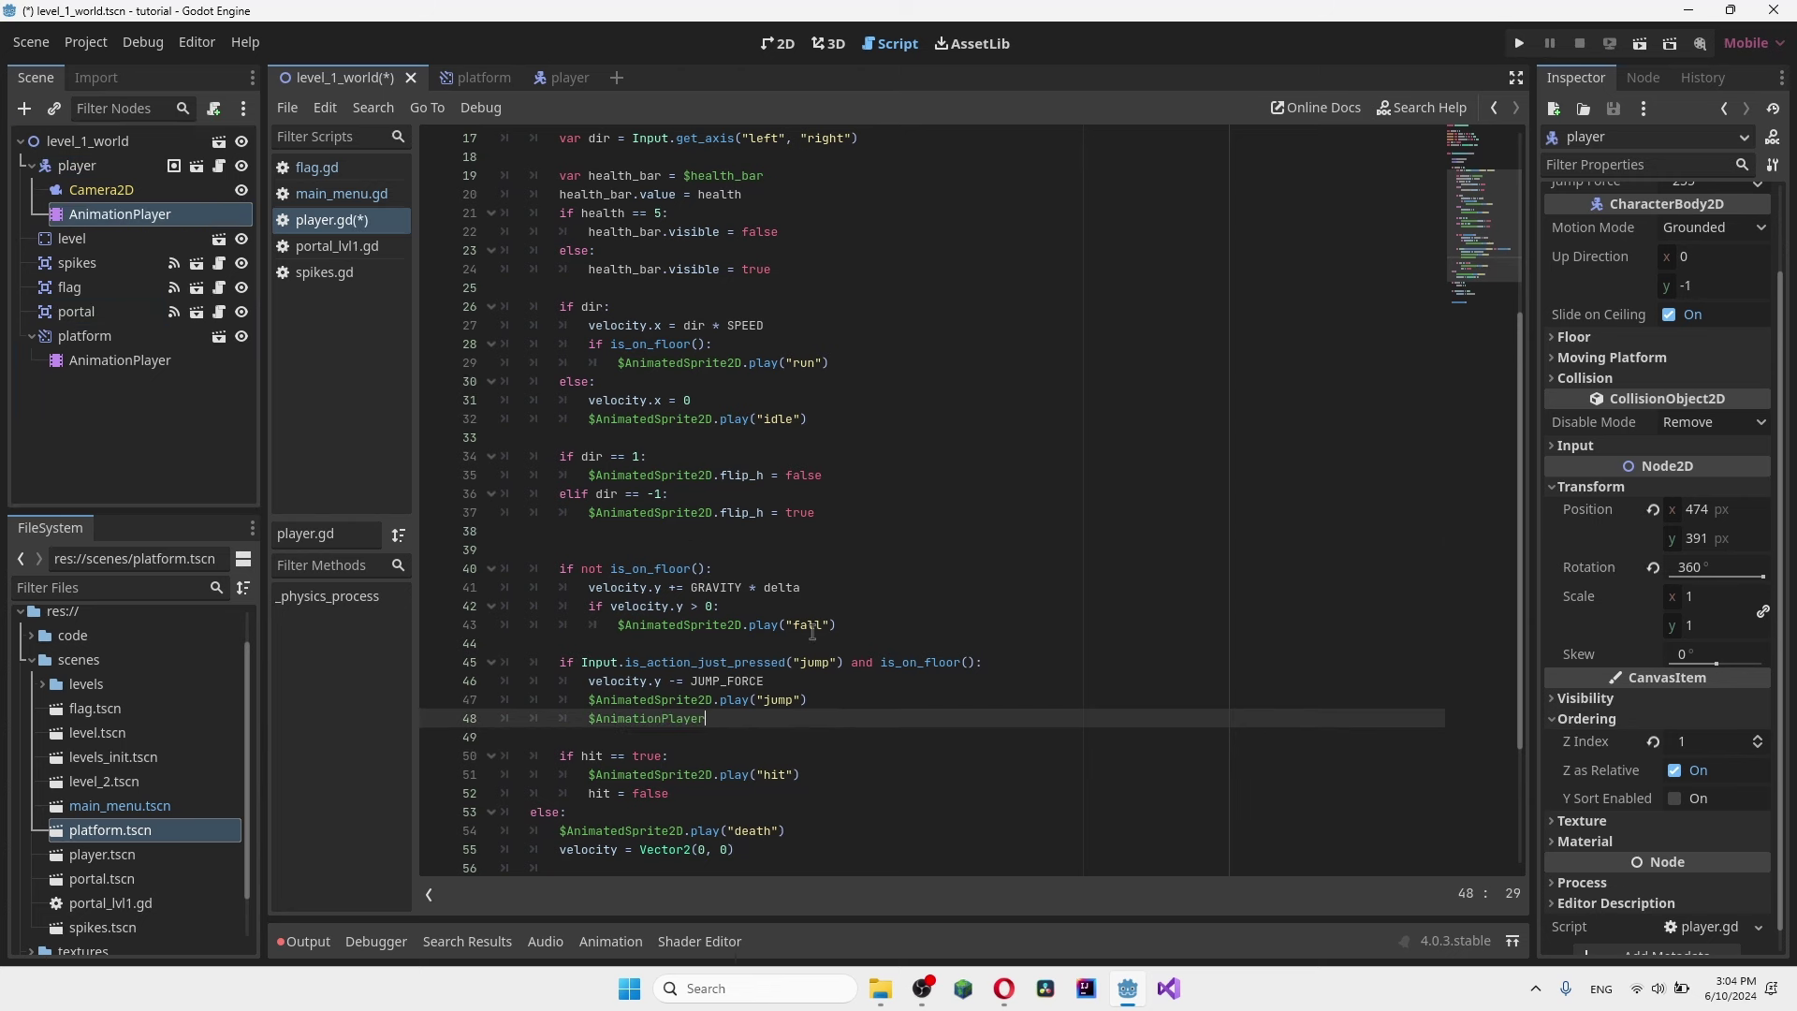
{"action": "type", "text": ".play()"}
{"action": "key", "text": "Return"}
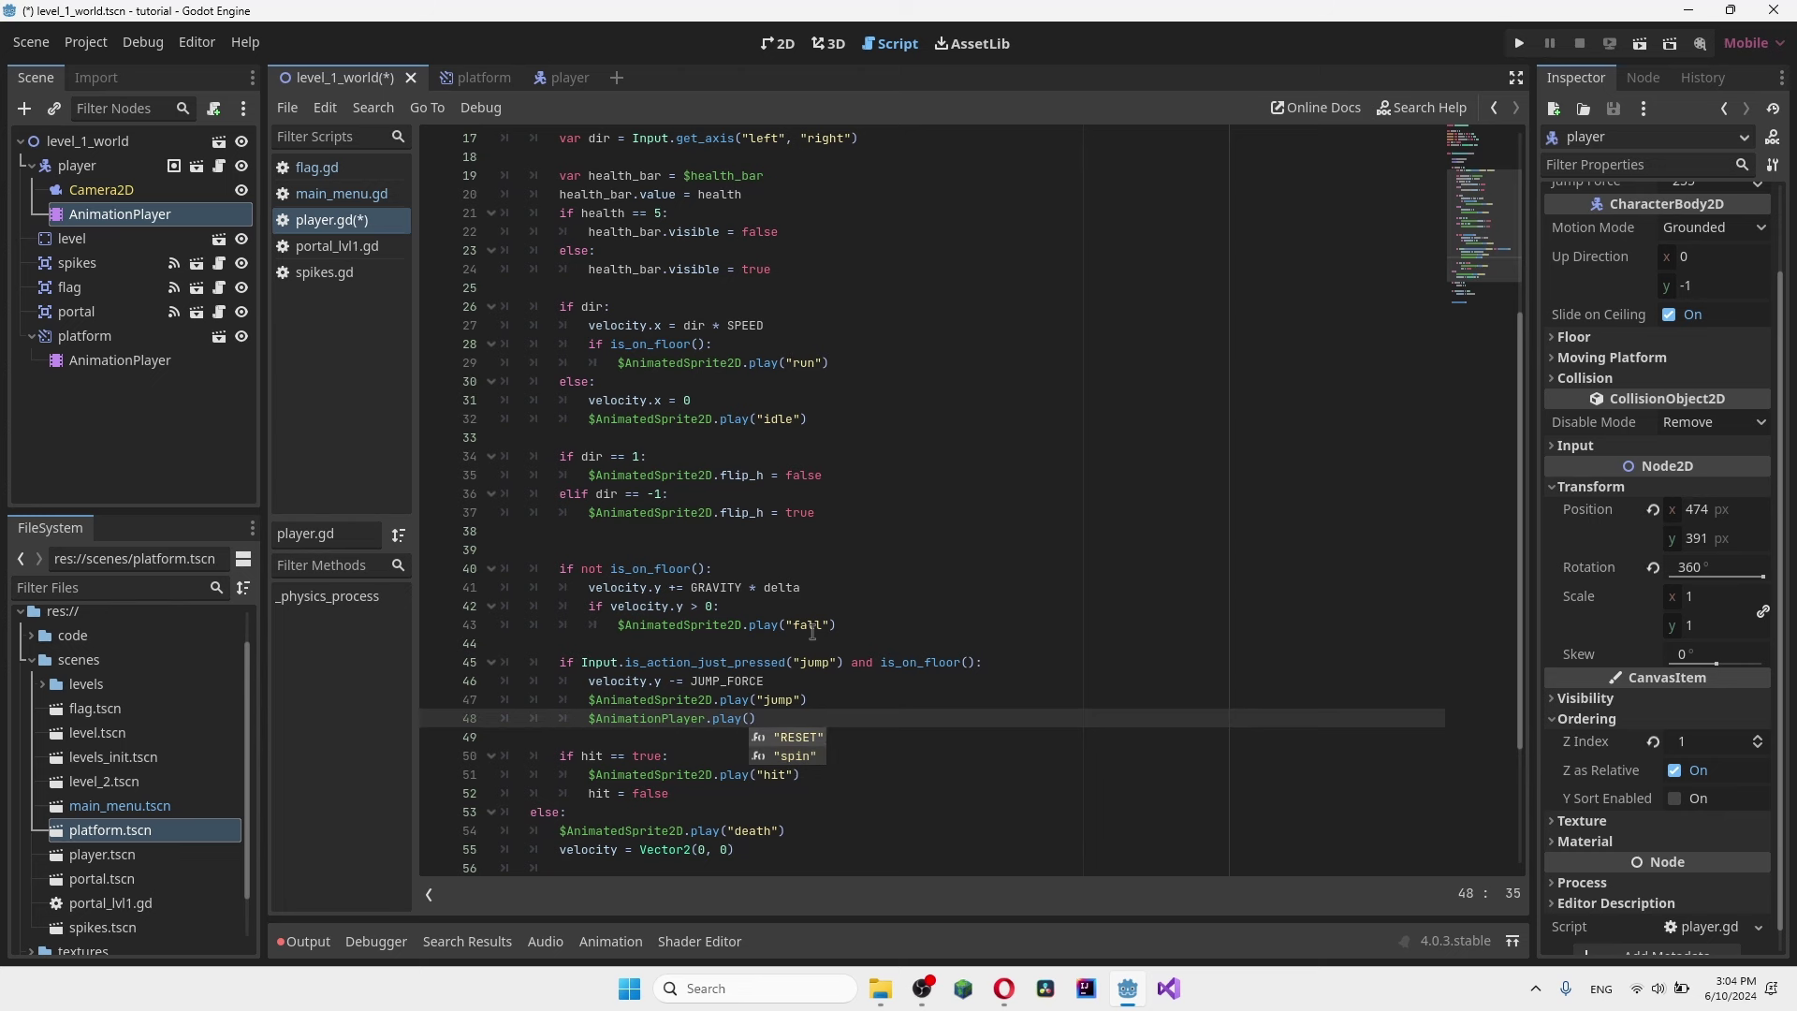
{"action": "key", "text": "Down"}
{"action": "key", "text": "Return"}
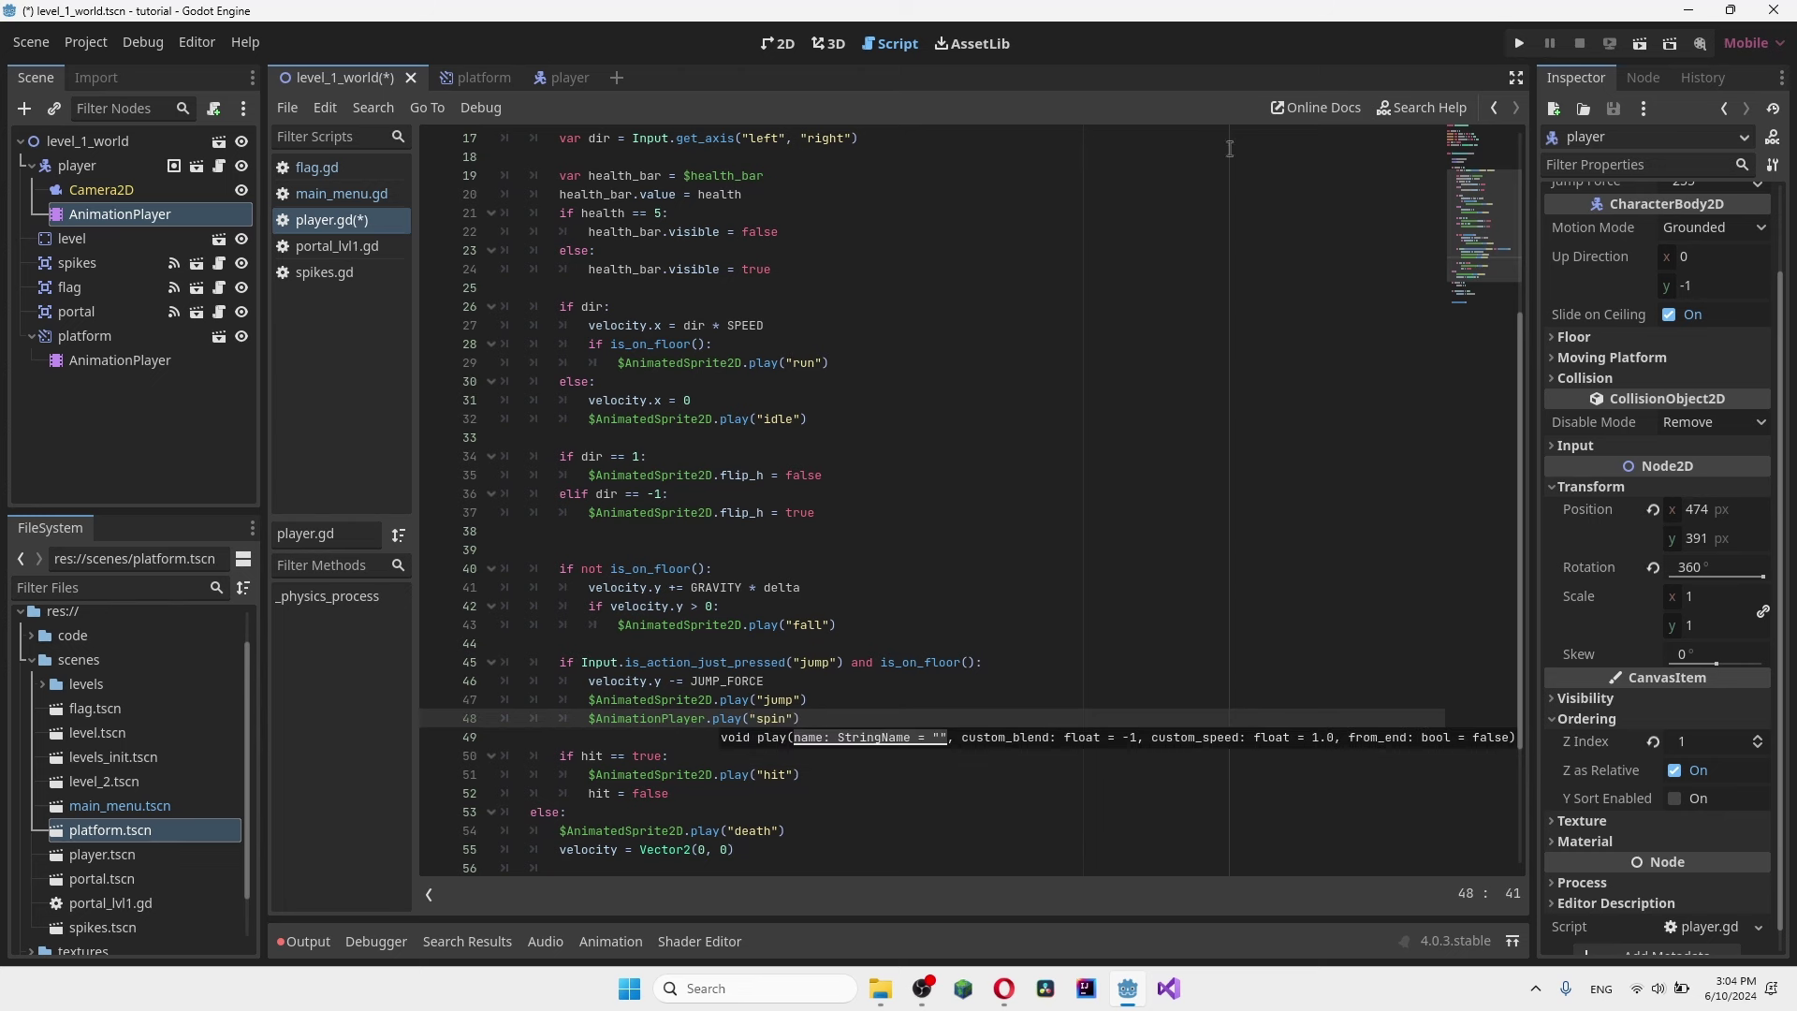
{"action": "left_click", "coordinate": [1641, 46]}
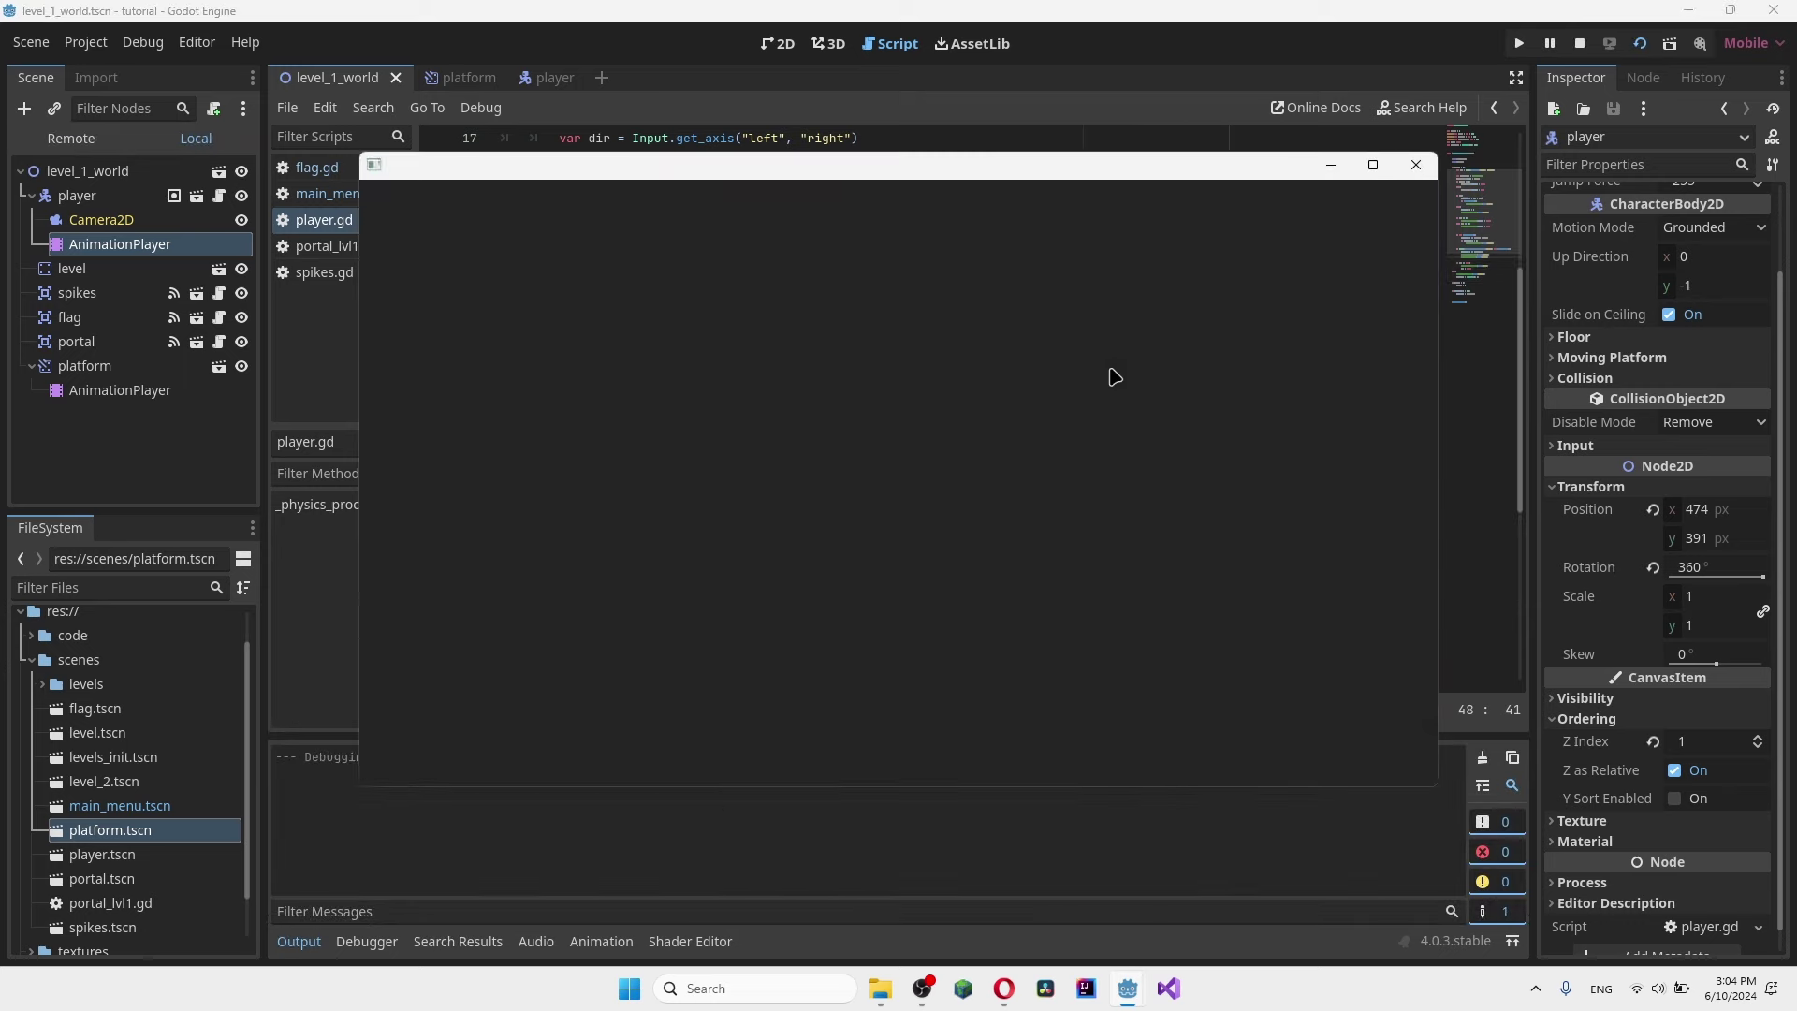